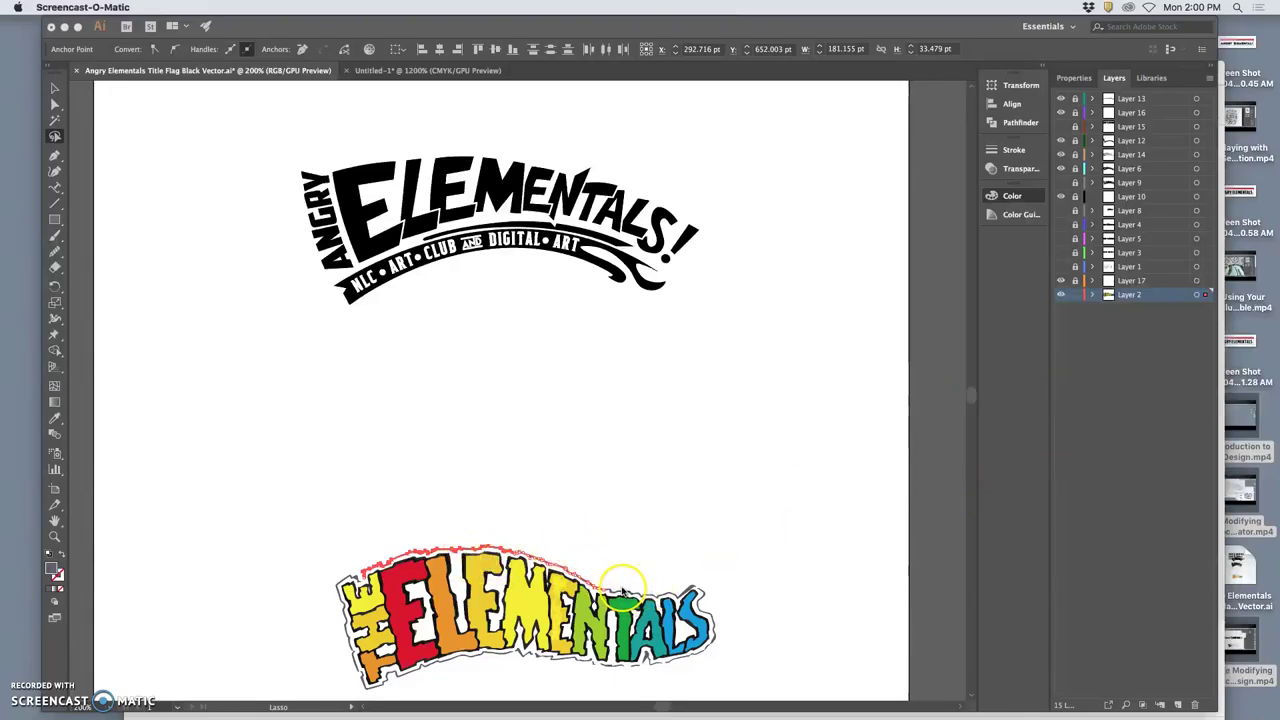
Step: Add the outer outline around THE and along the underside of the first letters to the lasso selection
scroll(614, 577, "down", 1)
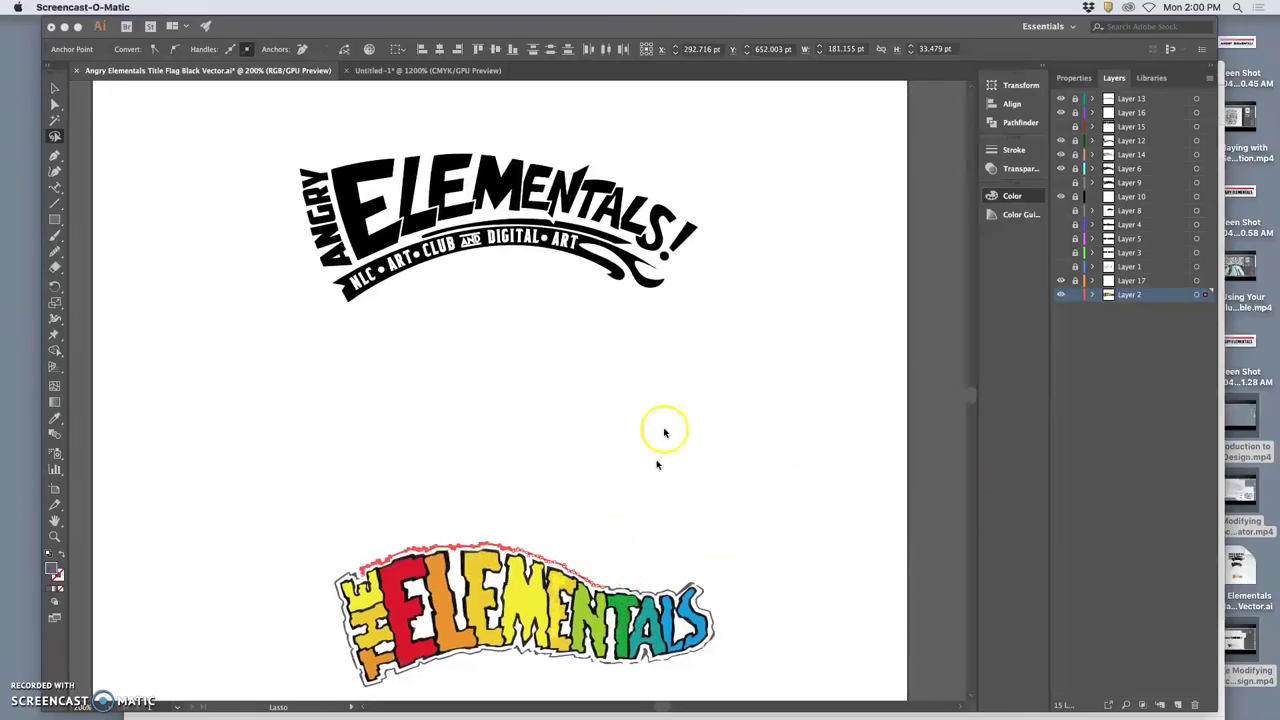
left_click(472, 21)
key("super+equal")
key("super+equal")
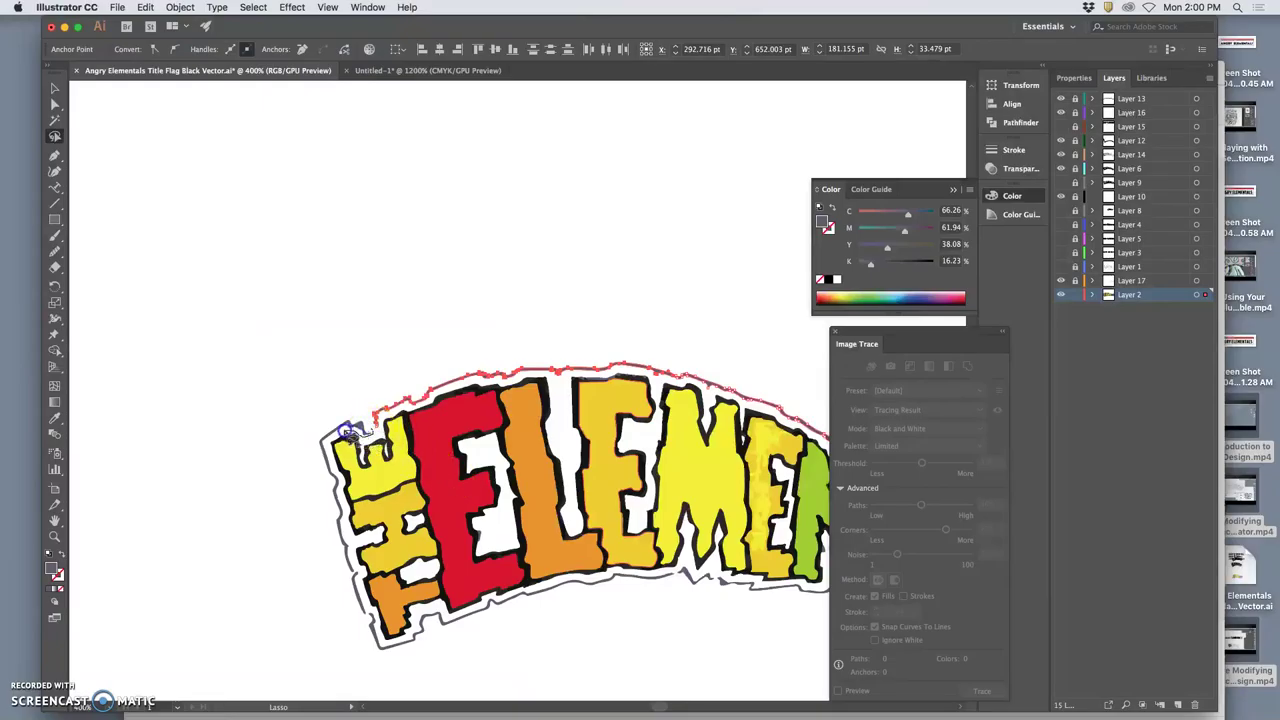
left_click_drag(333, 468, 343, 486)
left_click_drag(418, 624, 410, 631)
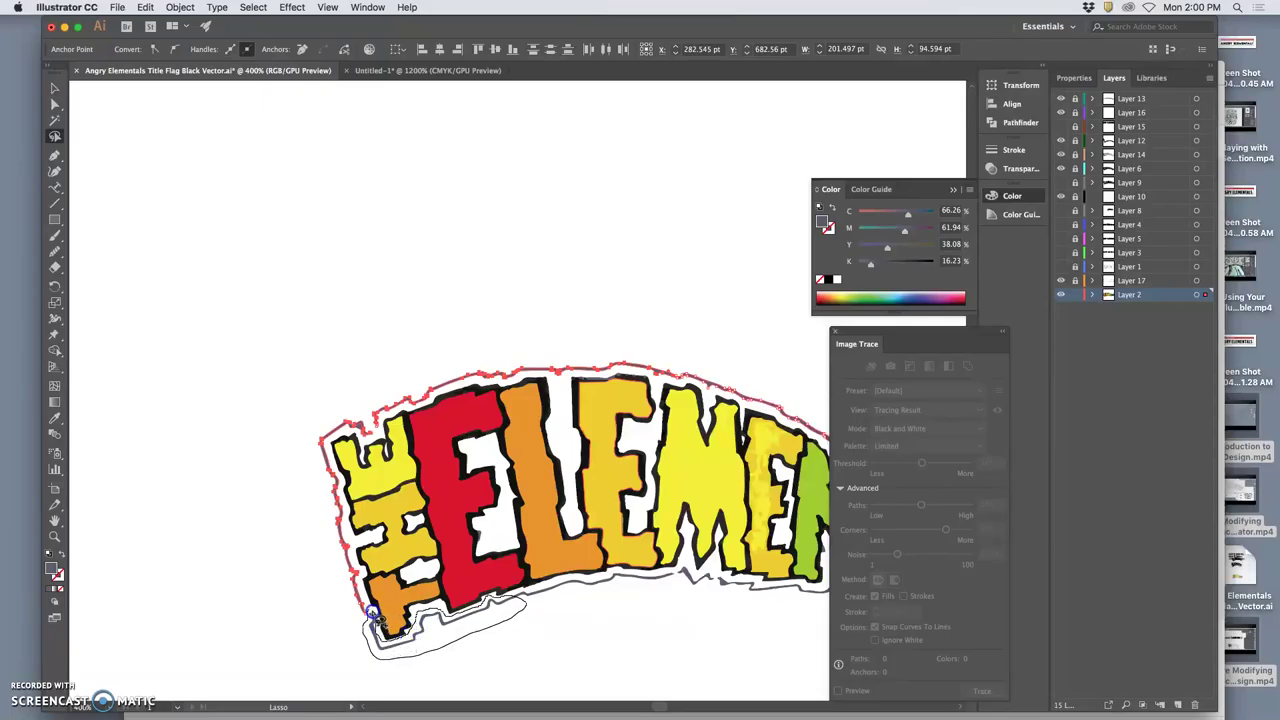
left_click_drag(372, 613, 376, 618)
scroll(626, 615, "right", 2)
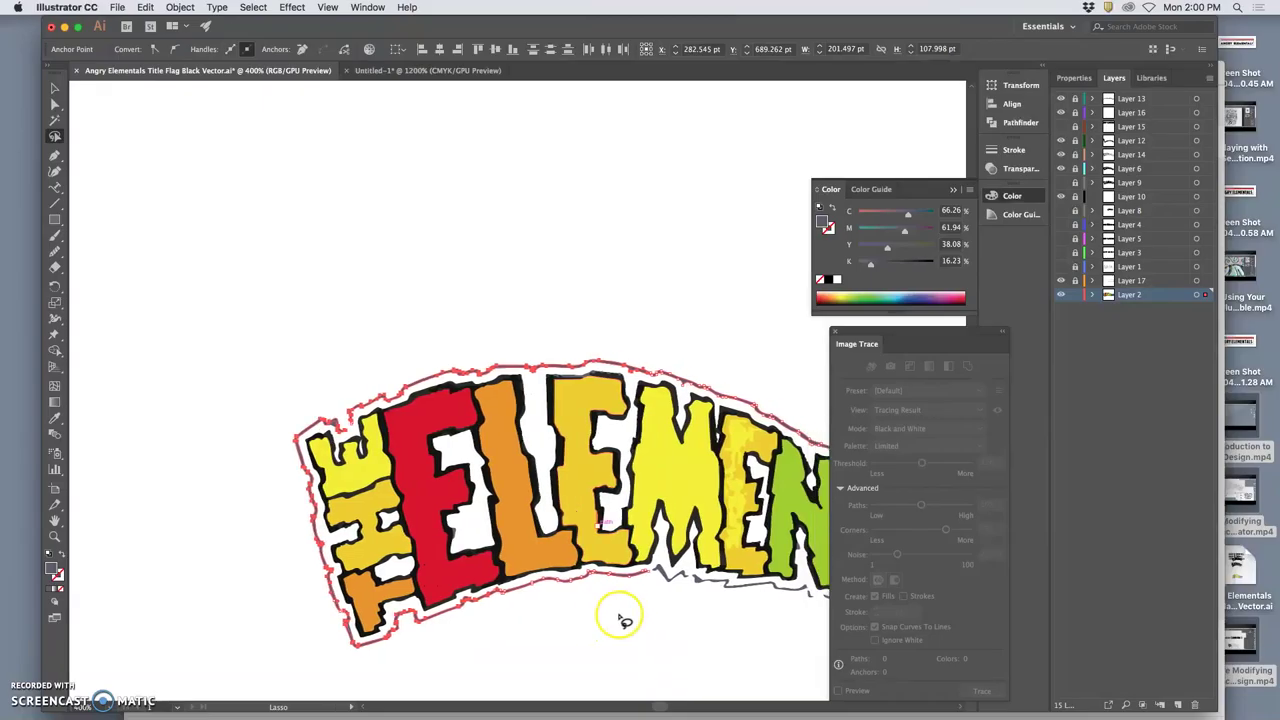
scroll(620, 620, "right", 6)
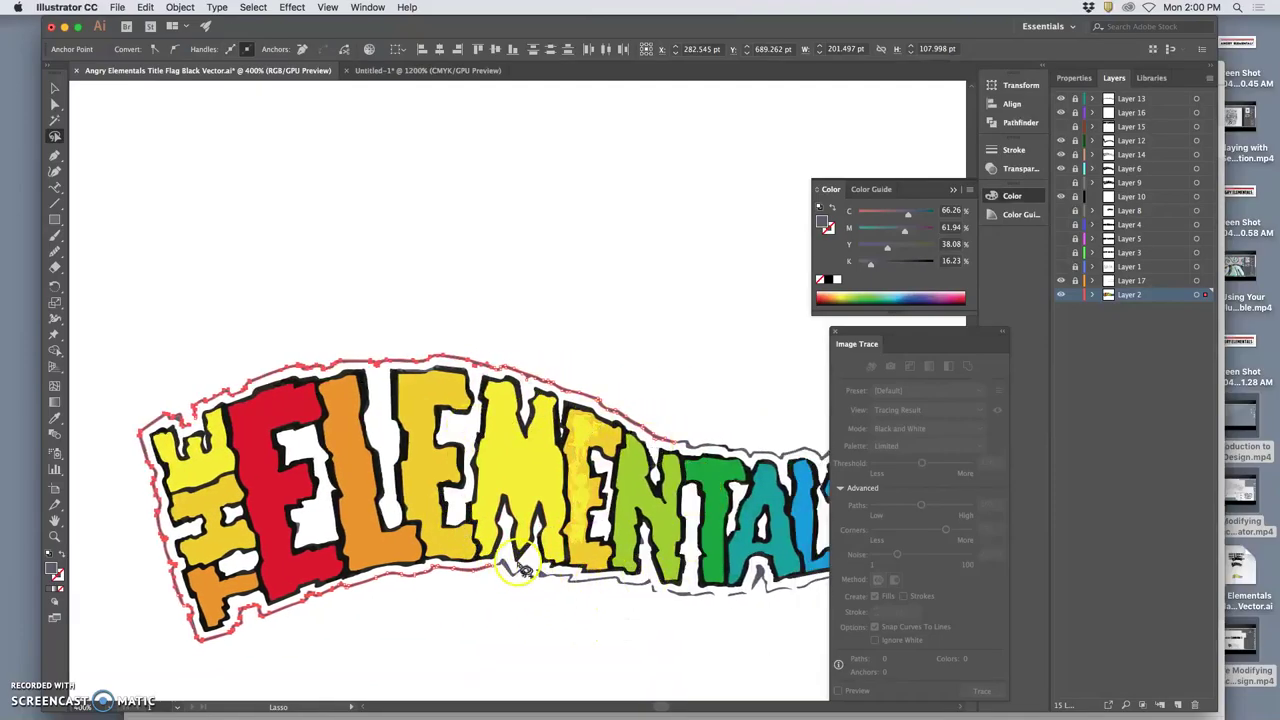
Step: Extend the lasso selection along the lower outline beneath the M, E and N
mouse_move(523, 568)
left_mouse_down()
mouse_move(498, 583)
mouse_move(528, 591)
mouse_move(720, 597)
left_mouse_up()
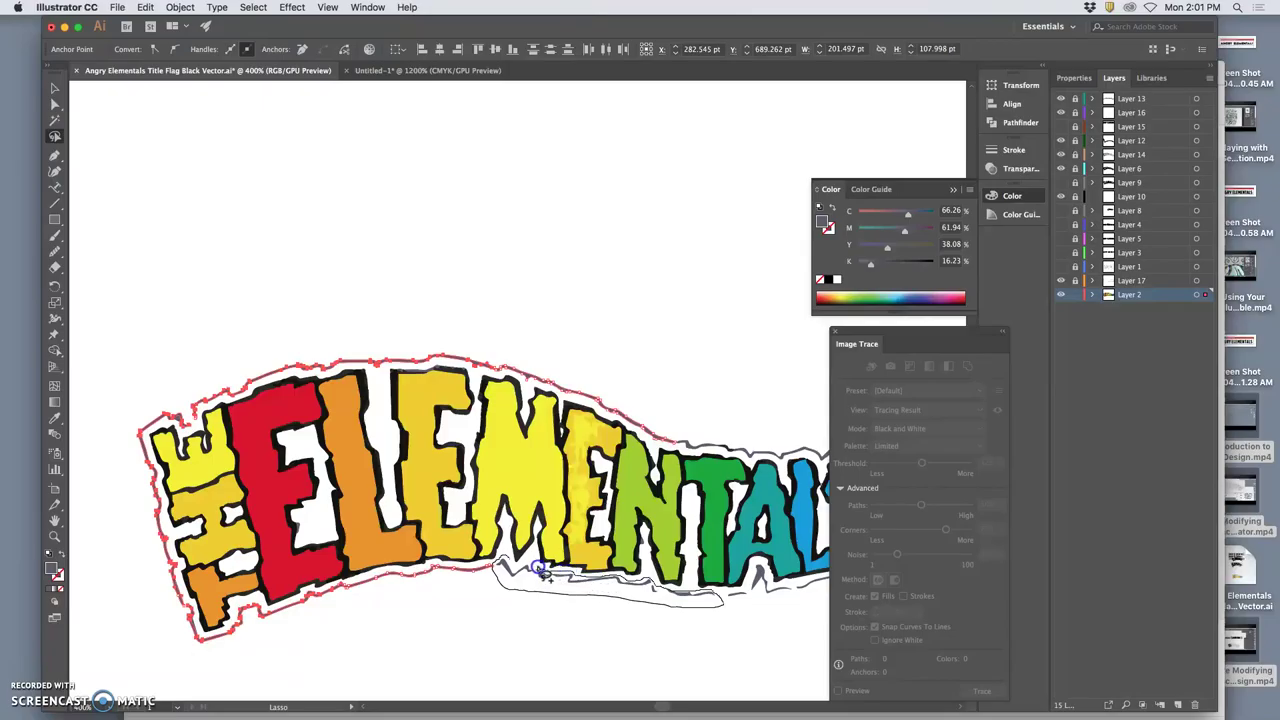
left_click_drag(517, 567, 508, 566)
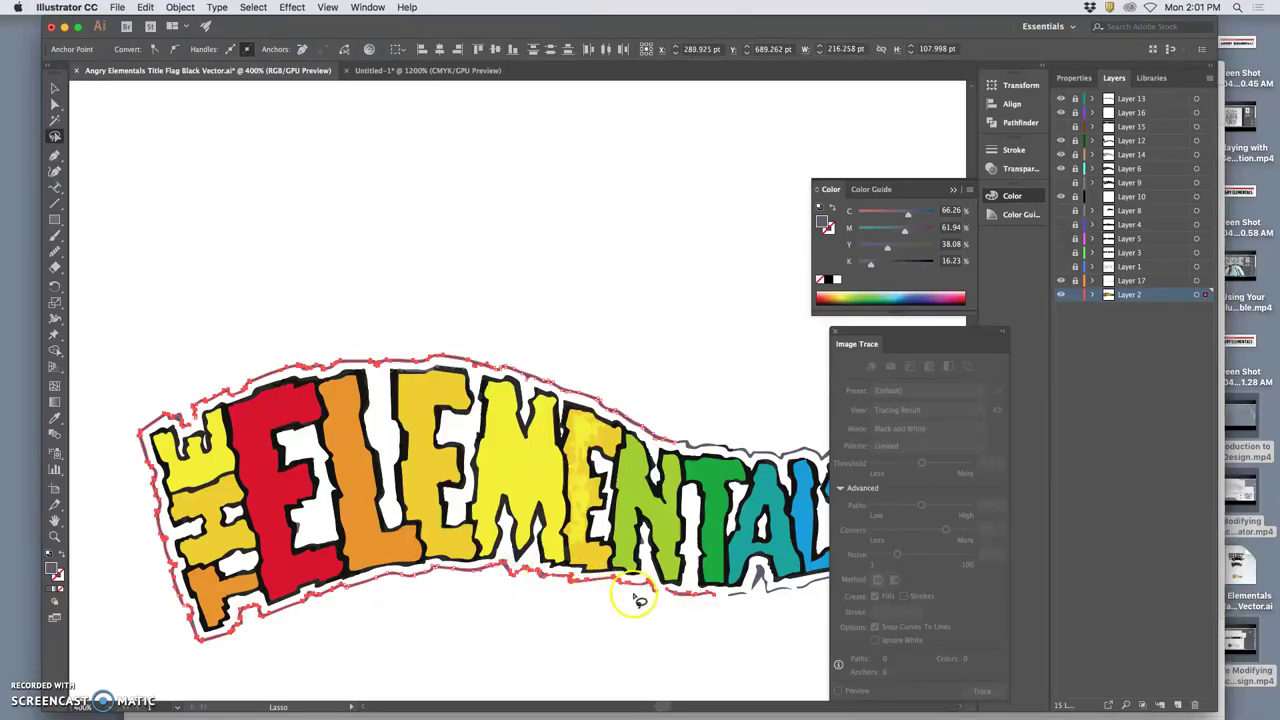
scroll(626, 595, "right", 5)
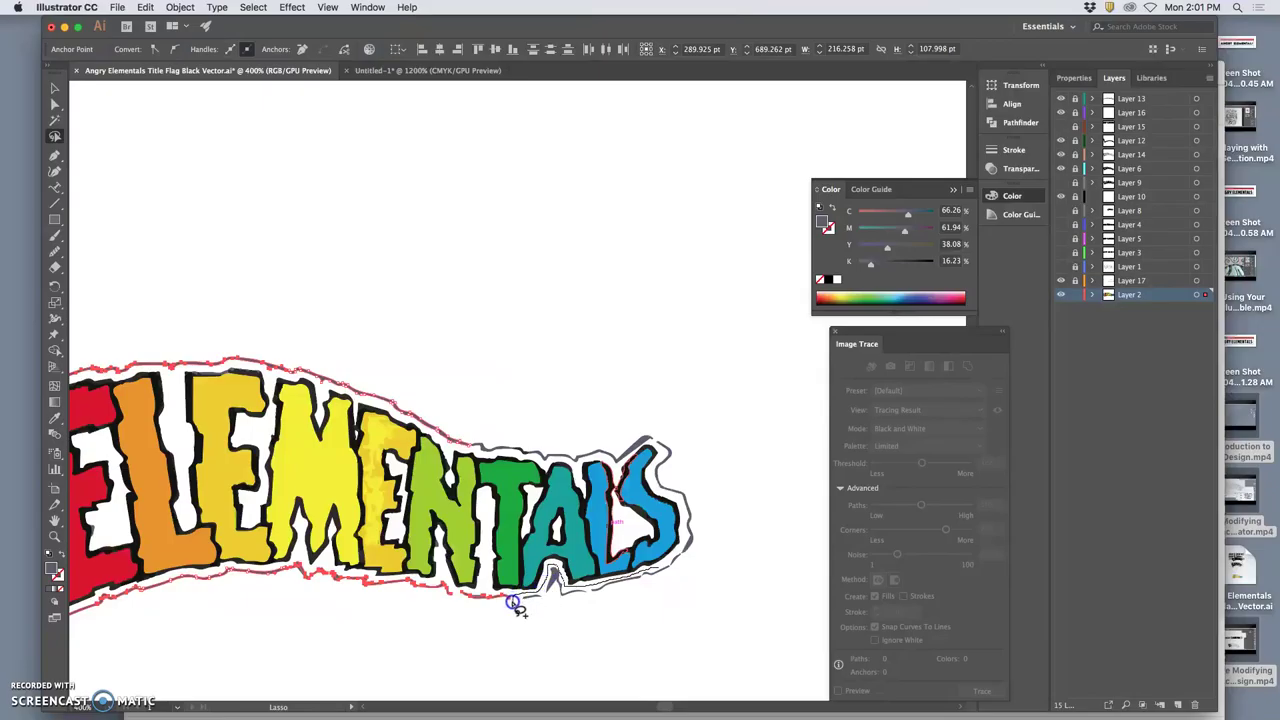
Step: Extend the lasso selection around the outline of TALS, including the notch beneath the A
mouse_move(513, 603)
left_mouse_down()
mouse_move(643, 599)
mouse_move(679, 580)
mouse_move(682, 563)
mouse_move(663, 565)
mouse_move(663, 437)
mouse_move(485, 433)
left_mouse_up()
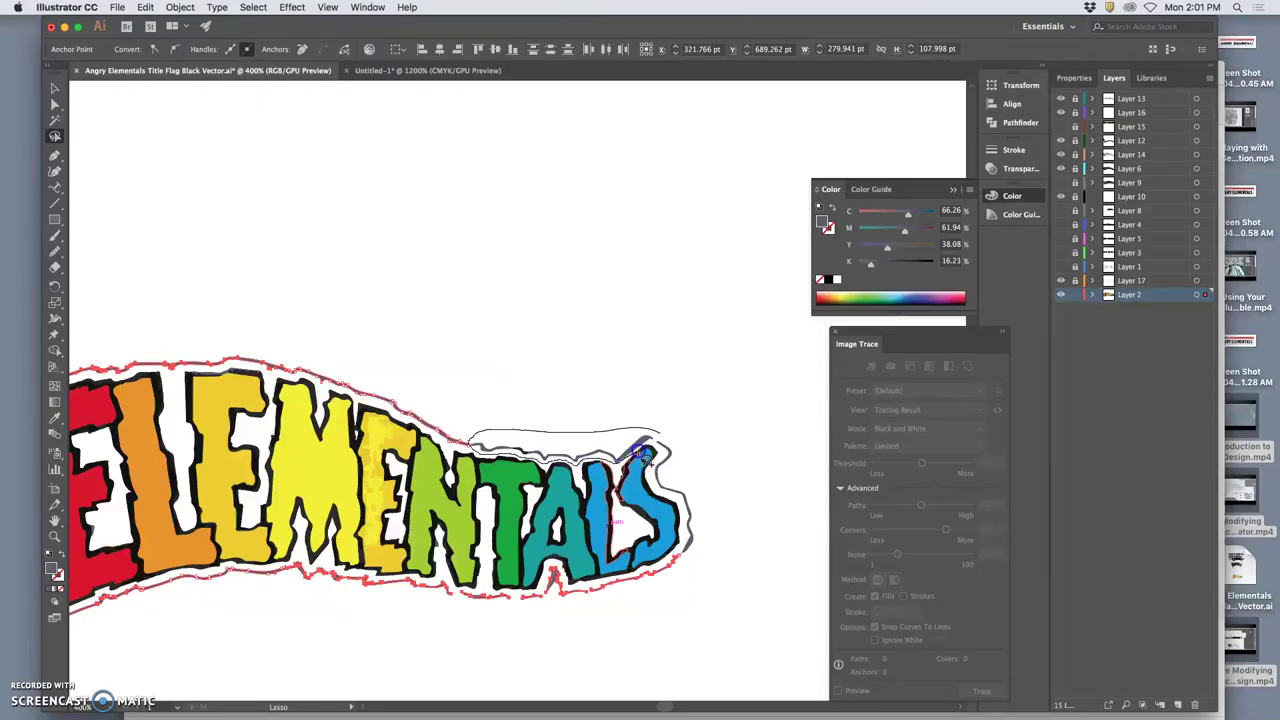
mouse_move(649, 442)
left_mouse_down()
mouse_move(687, 468)
mouse_move(684, 491)
mouse_move(698, 491)
mouse_move(695, 458)
mouse_move(659, 440)
left_mouse_up()
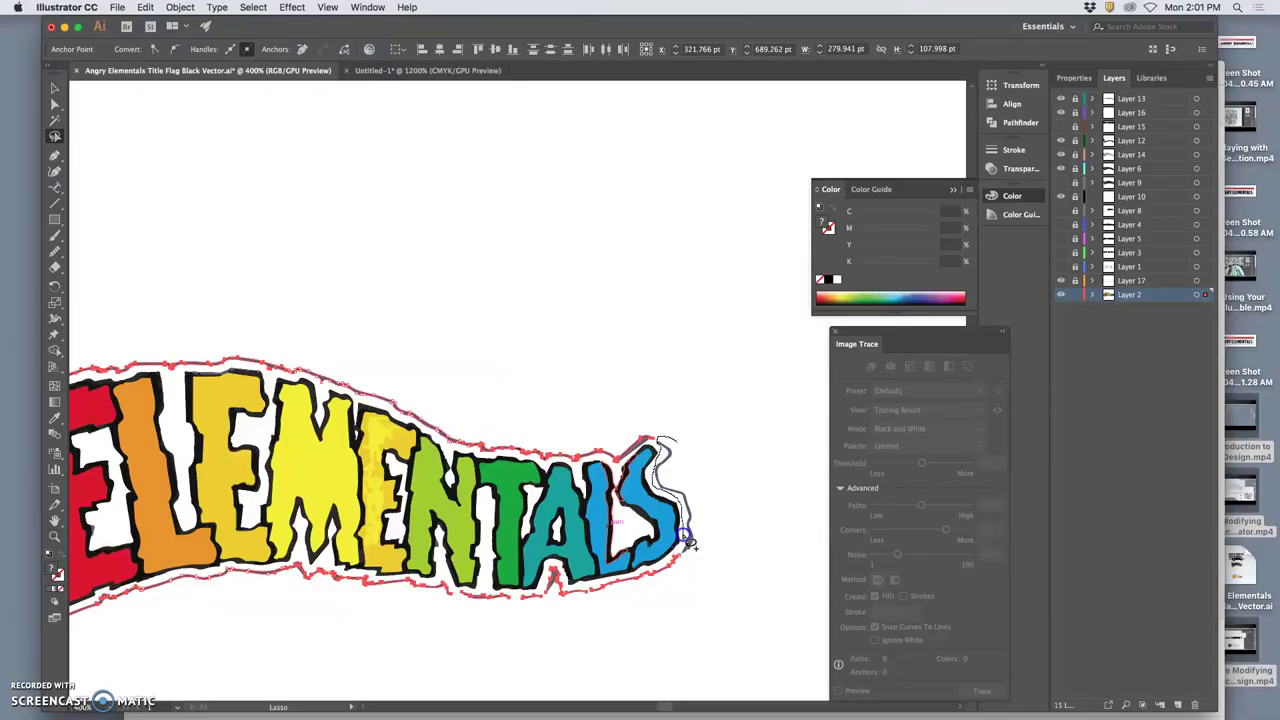
mouse_move(690, 566)
left_mouse_down()
mouse_move(710, 509)
mouse_move(682, 452)
left_mouse_up()
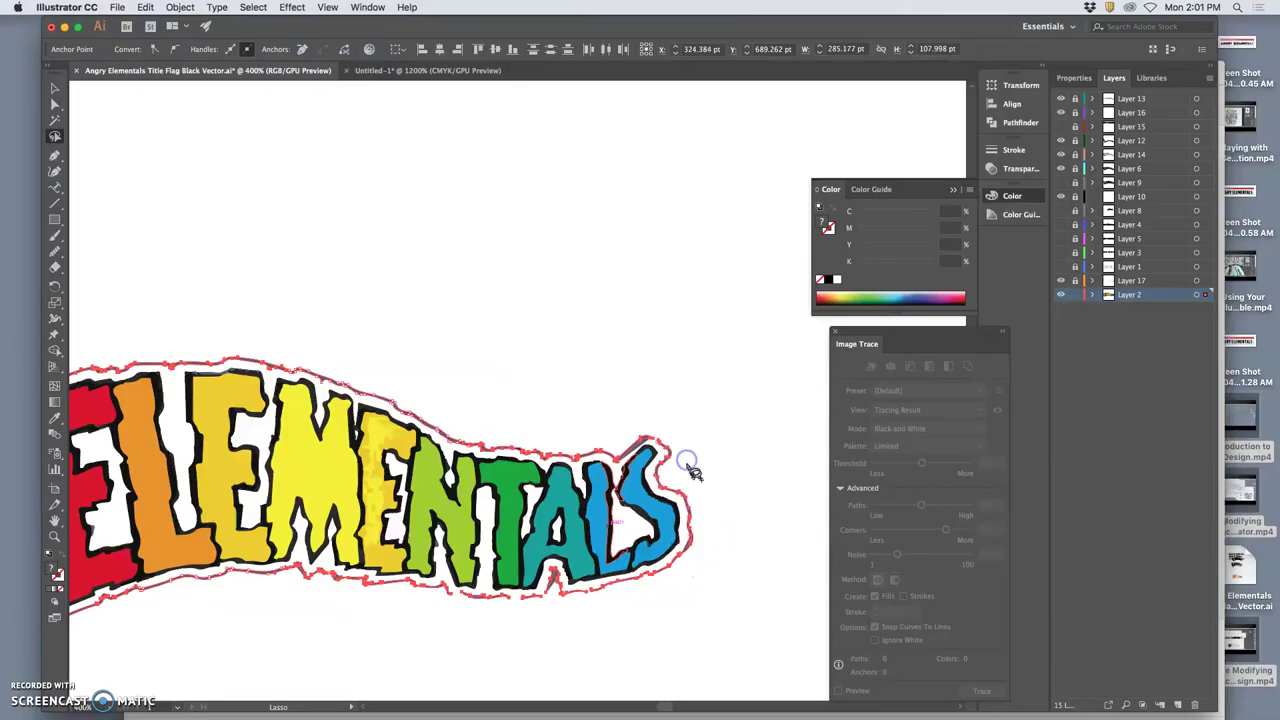
left_click(625, 558)
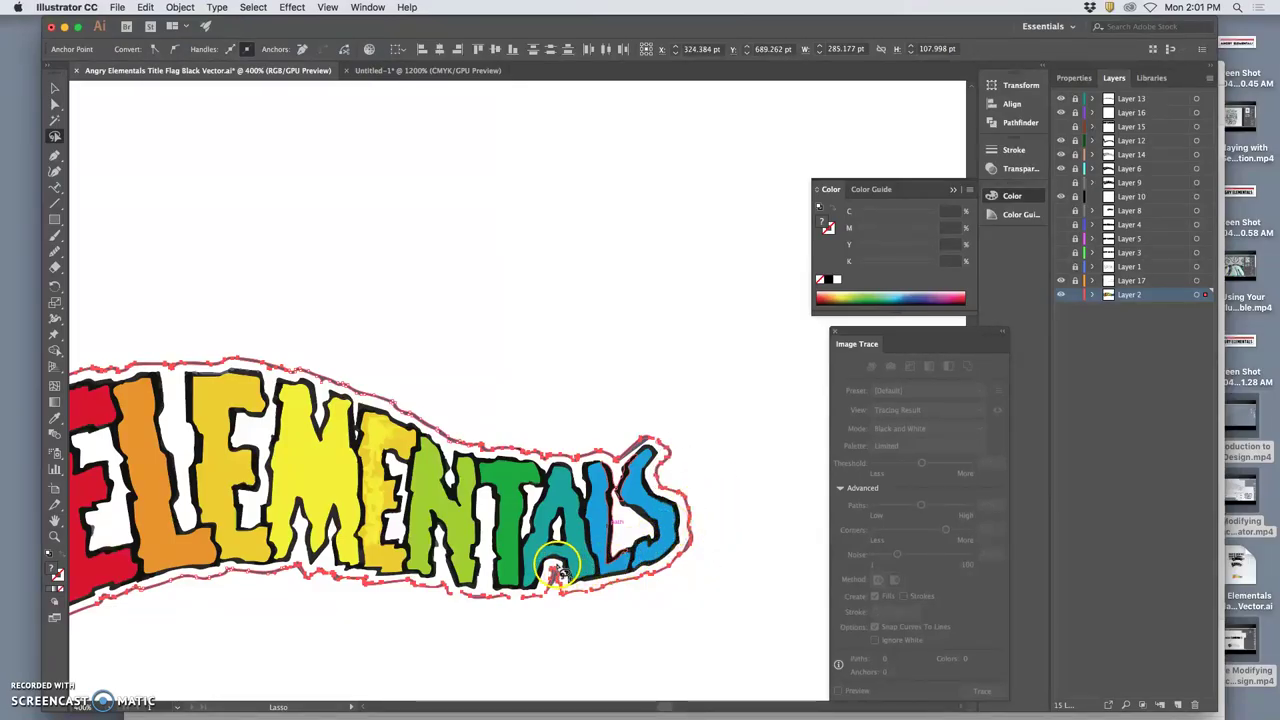
left_click(543, 570)
left_click_drag(540, 586, 540, 586)
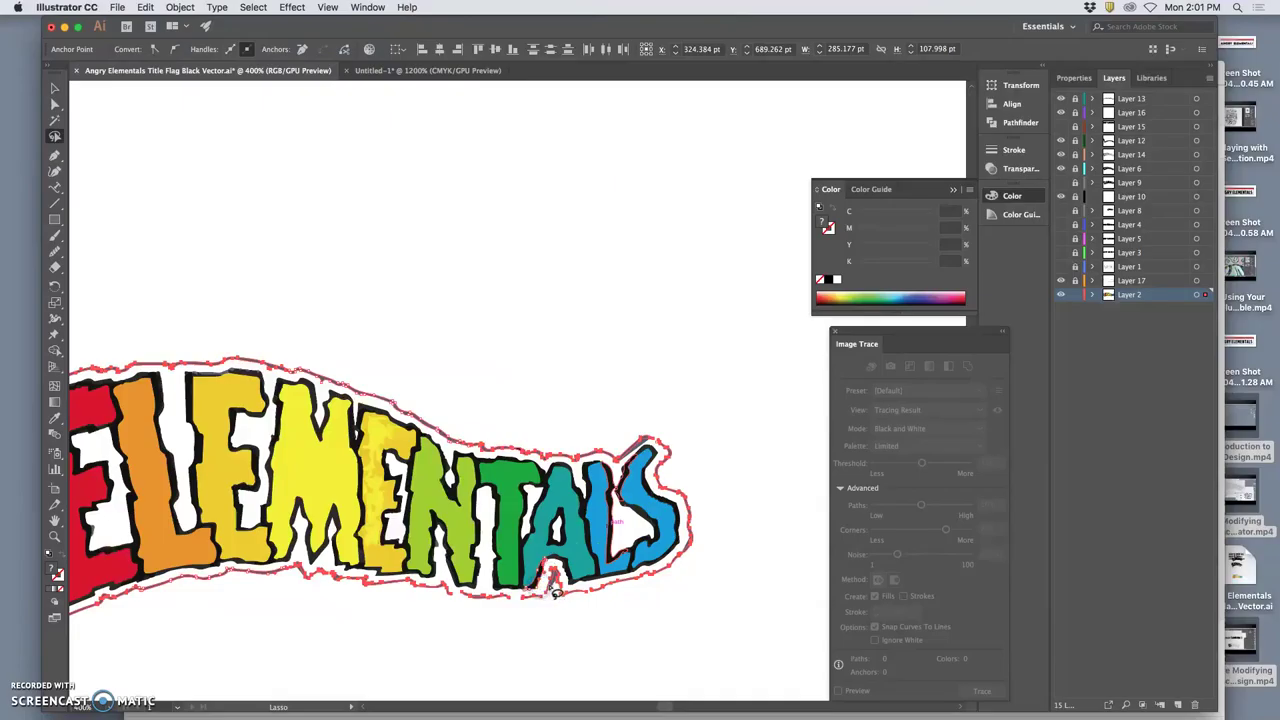
Step: Undo the last two changes and redo them
key("super+z")
key("super+z")
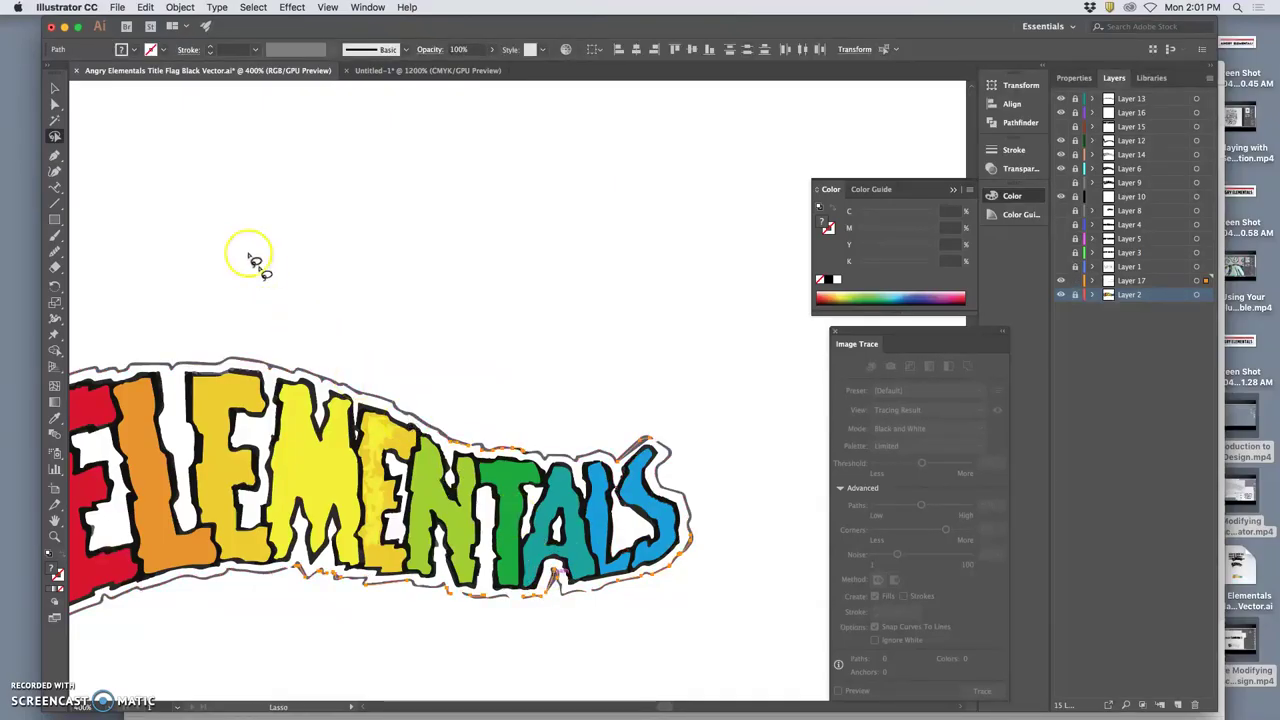
left_click(145, 8)
left_click(147, 8)
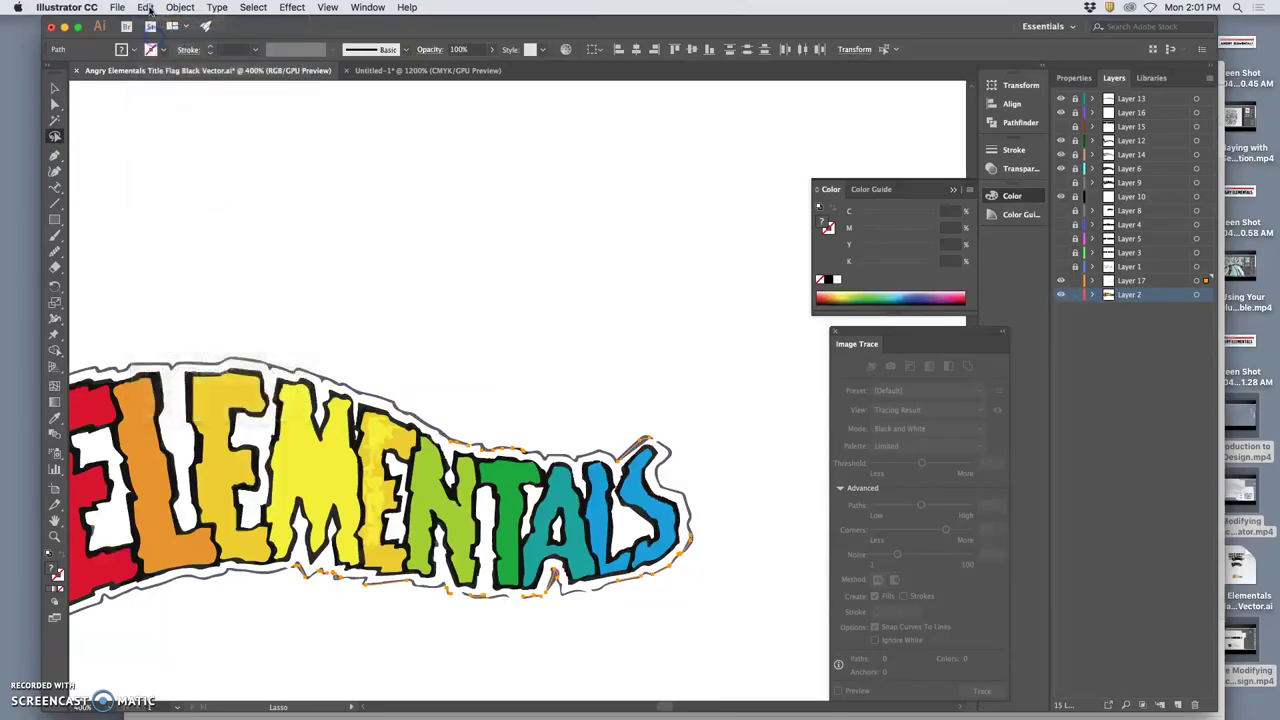
left_click(147, 8)
left_click(155, 37)
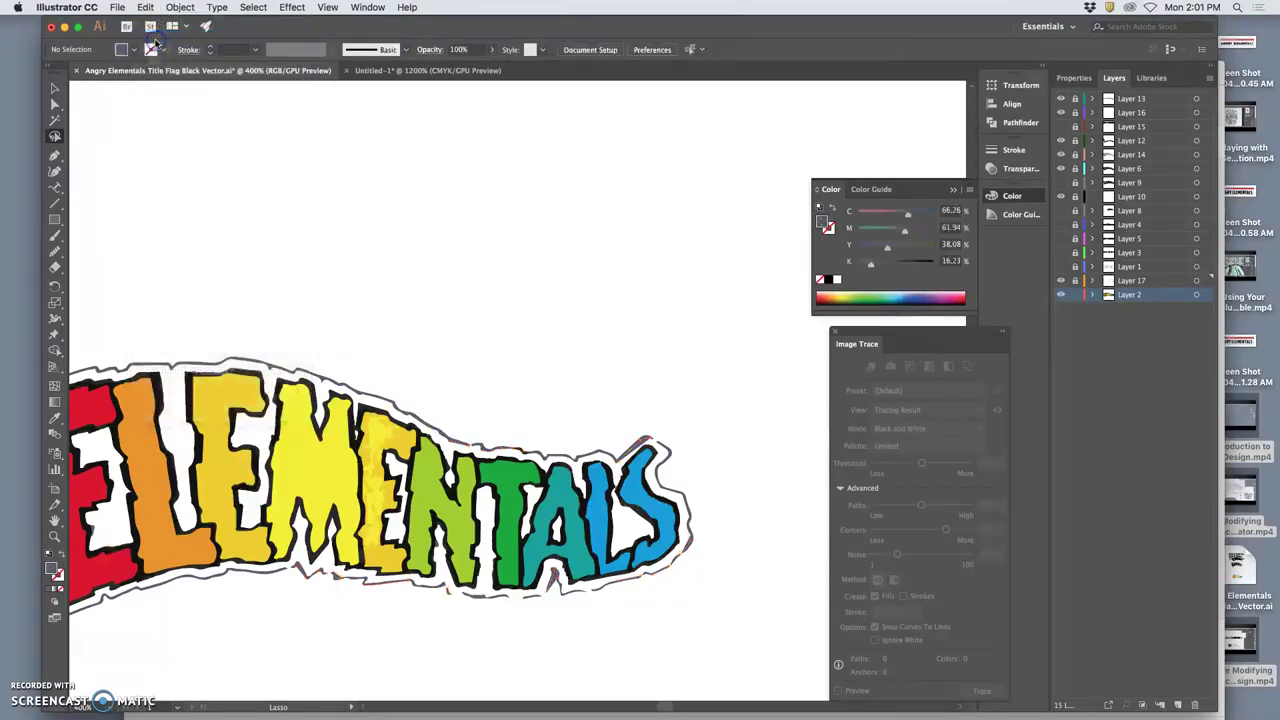
left_click(146, 8)
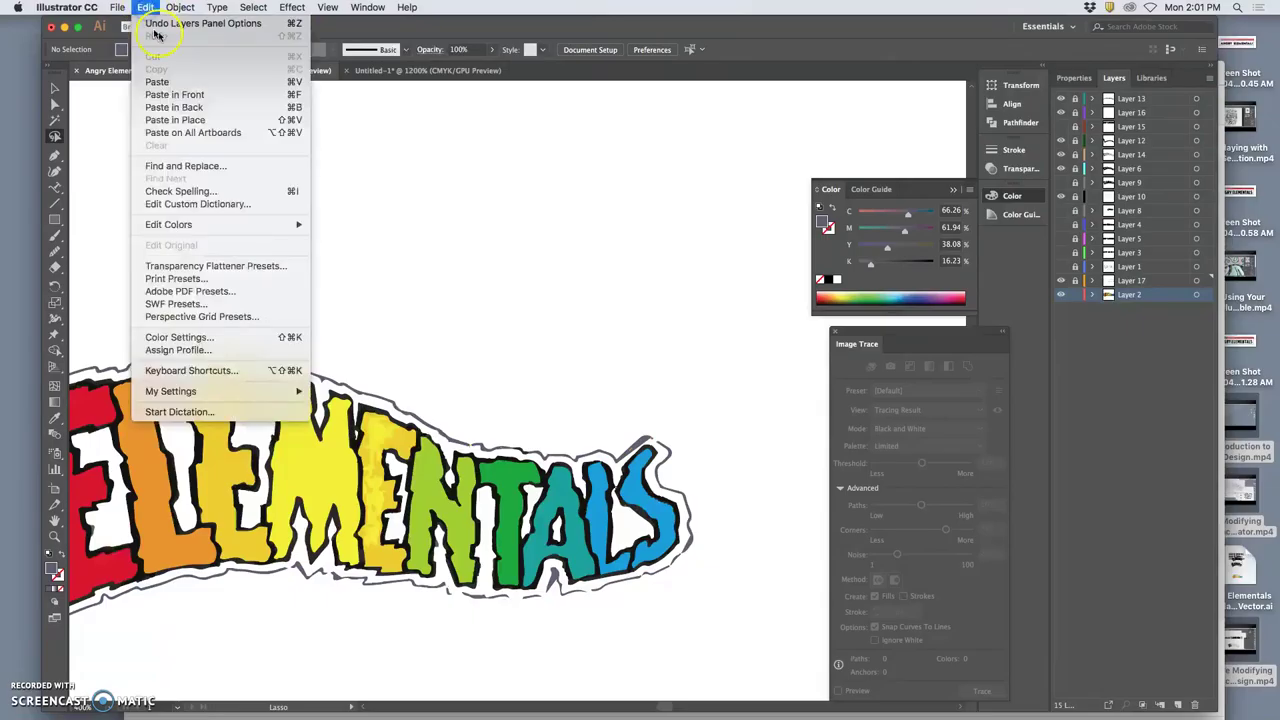
left_click(441, 252)
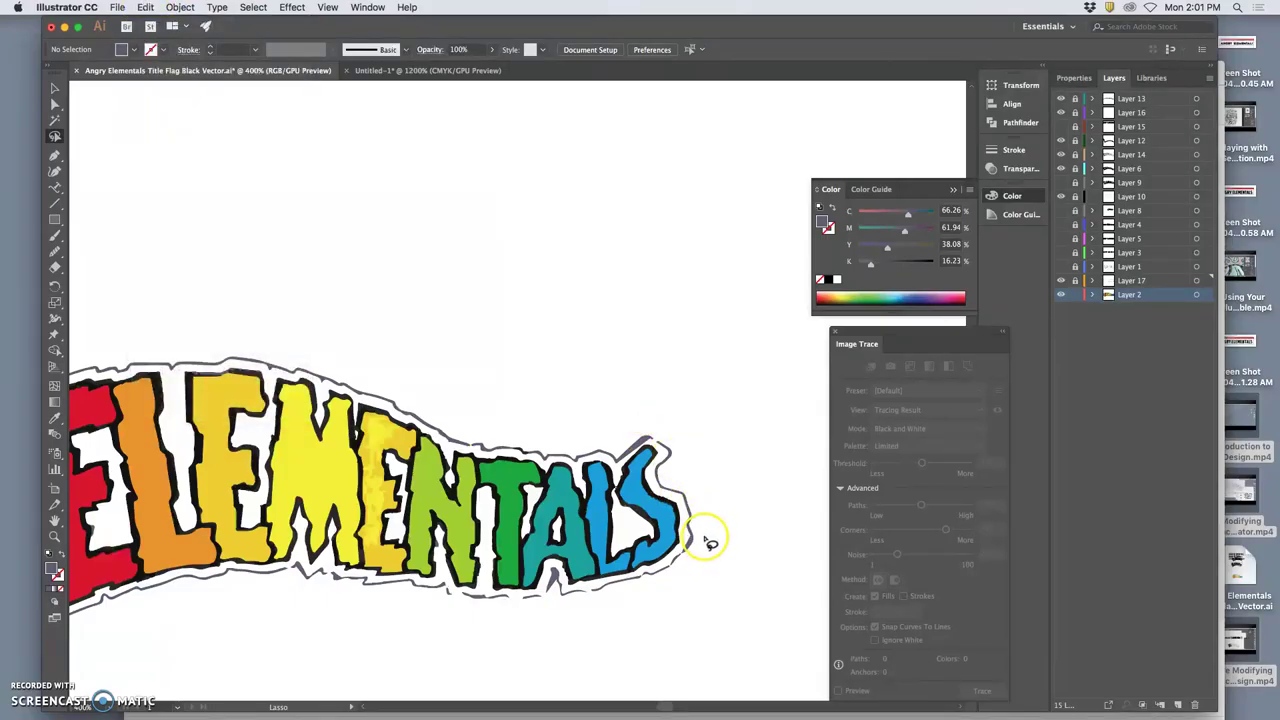
Step: Try to lasso the outer outline around THE and the red E, and clear the selection
scroll(665, 529, "left", 6)
scroll(665, 529, "right", 2)
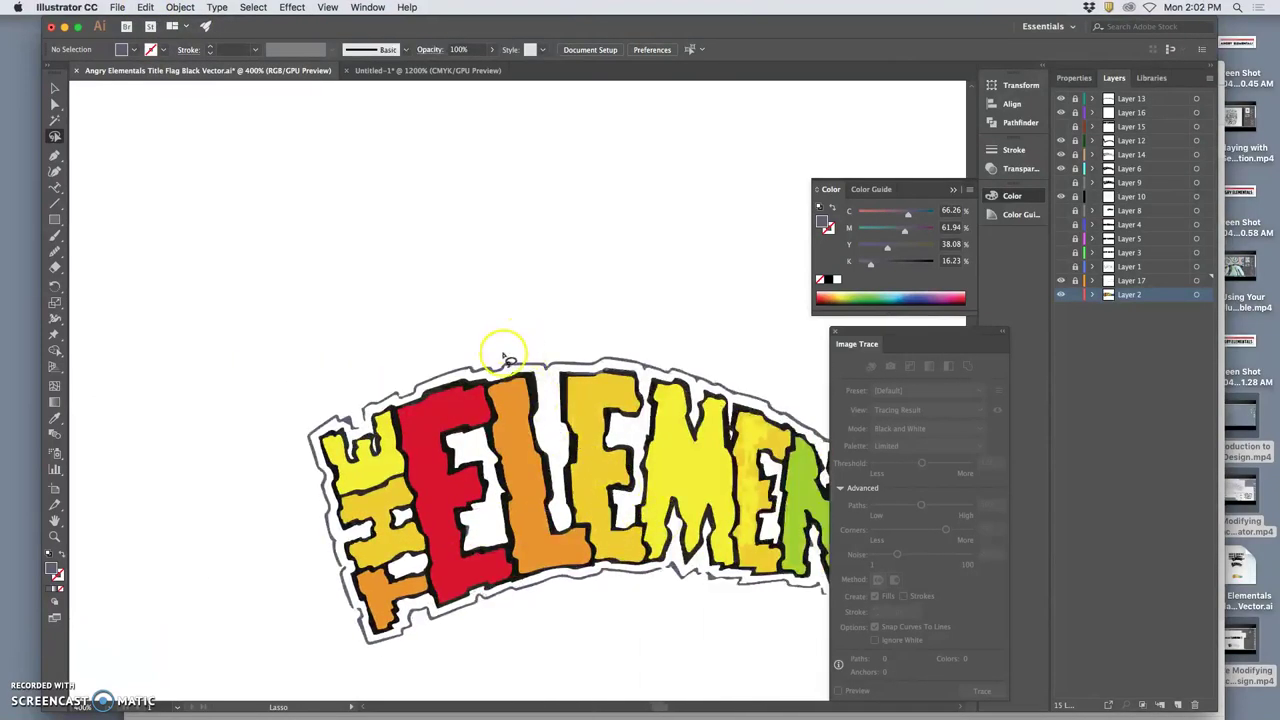
mouse_move(505, 357)
left_mouse_down()
mouse_move(445, 356)
mouse_move(293, 428)
left_mouse_up()
mouse_move(310, 511)
left_mouse_down()
mouse_move(314, 579)
mouse_move(340, 639)
mouse_move(390, 678)
mouse_move(437, 645)
left_mouse_up()
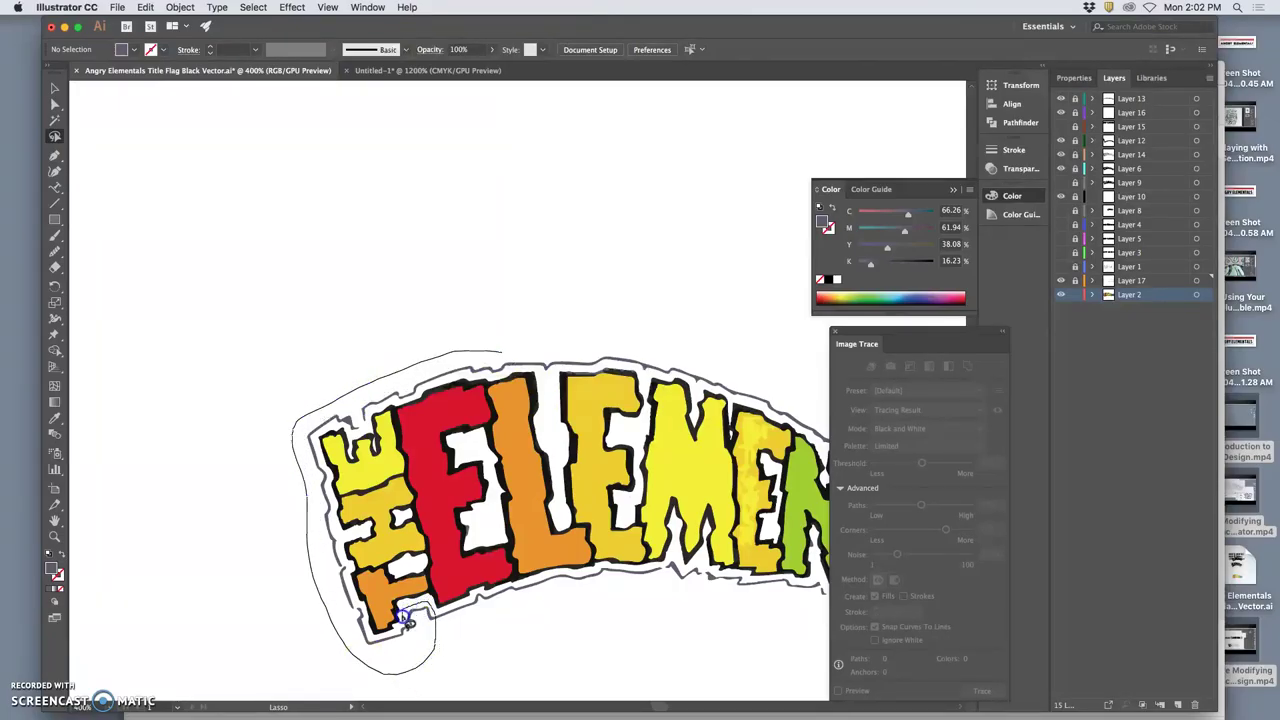
left_click_drag(392, 630, 408, 632)
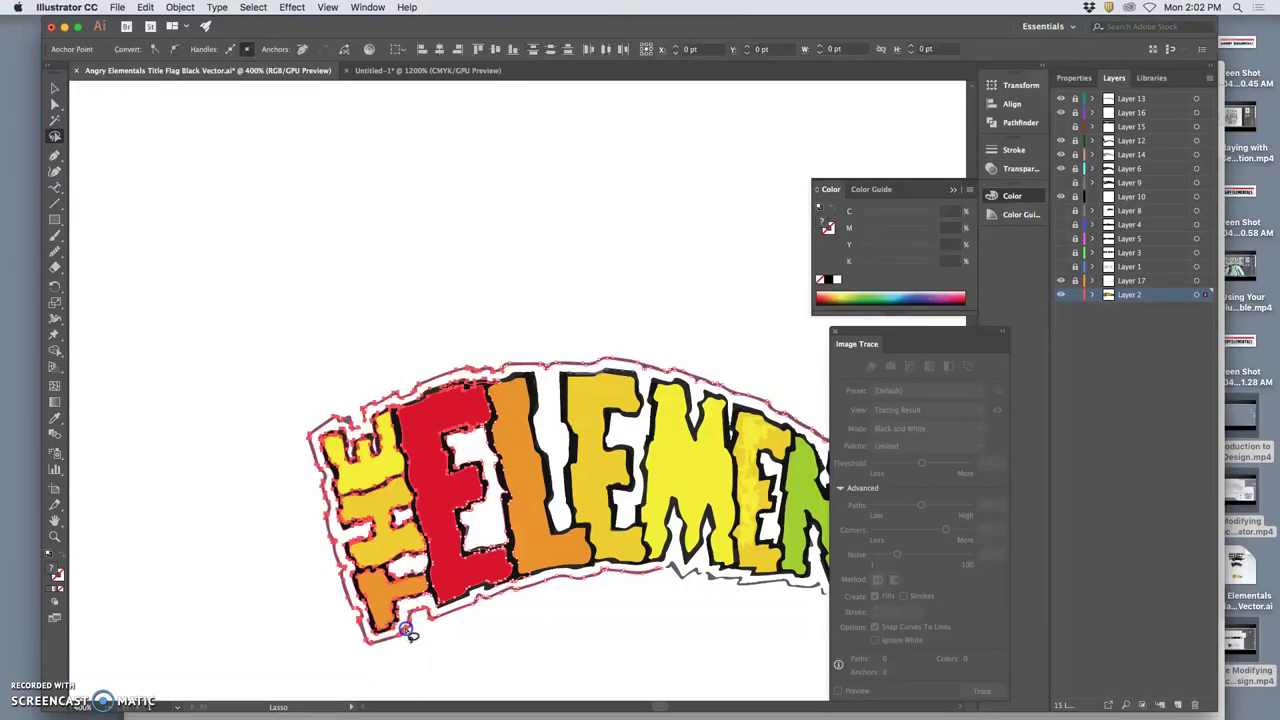
key("super+shift+a")
Step: Select all the artwork on Layer 2 and copy it
key("super+equal")
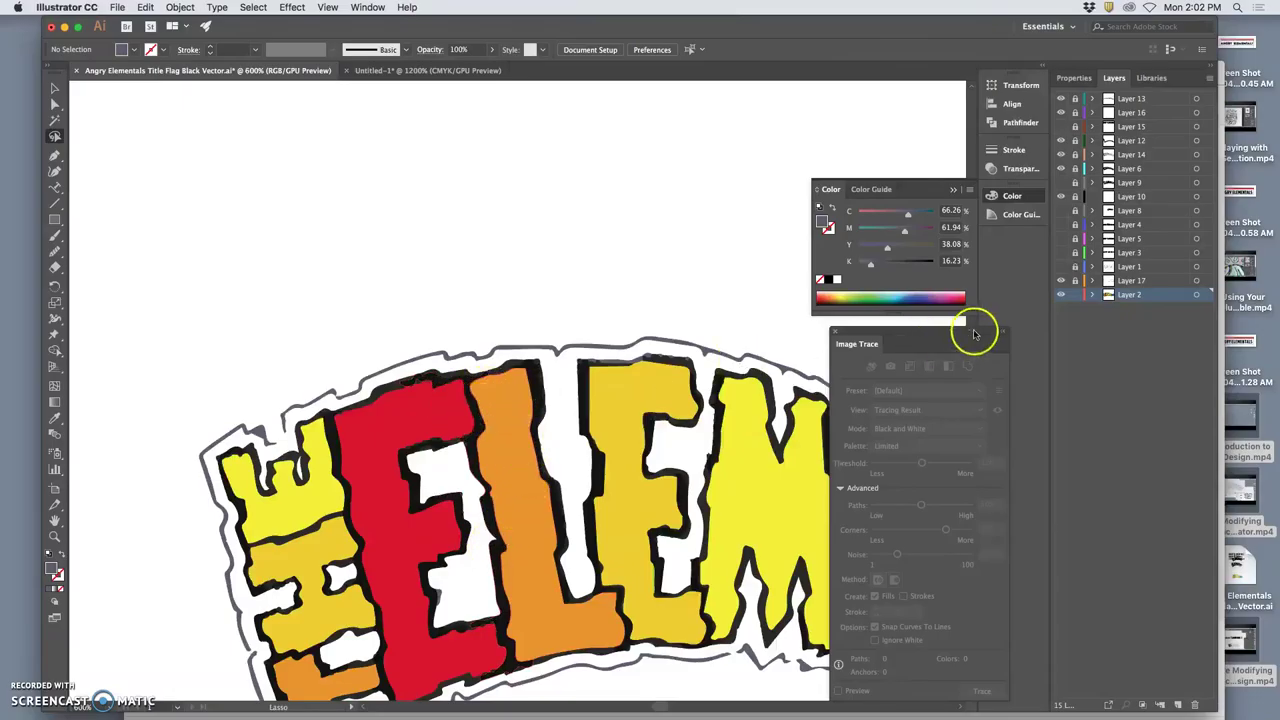
left_click(1196, 294)
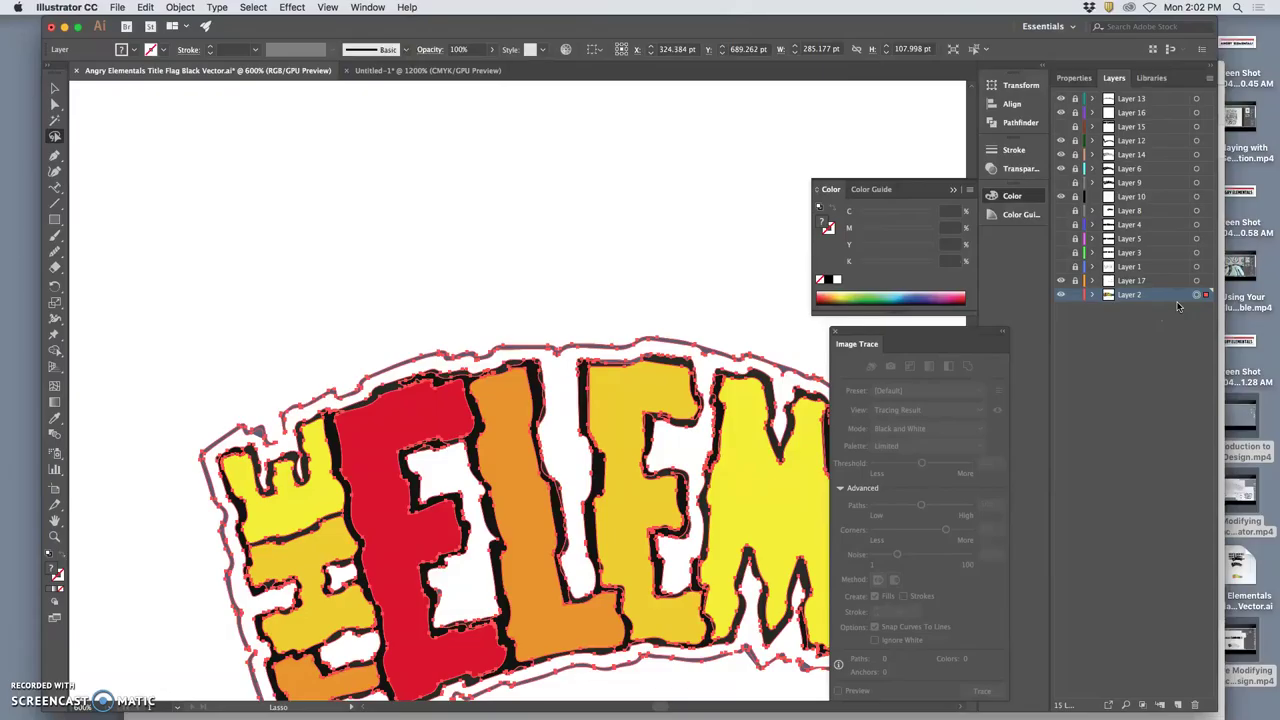
left_click(146, 7)
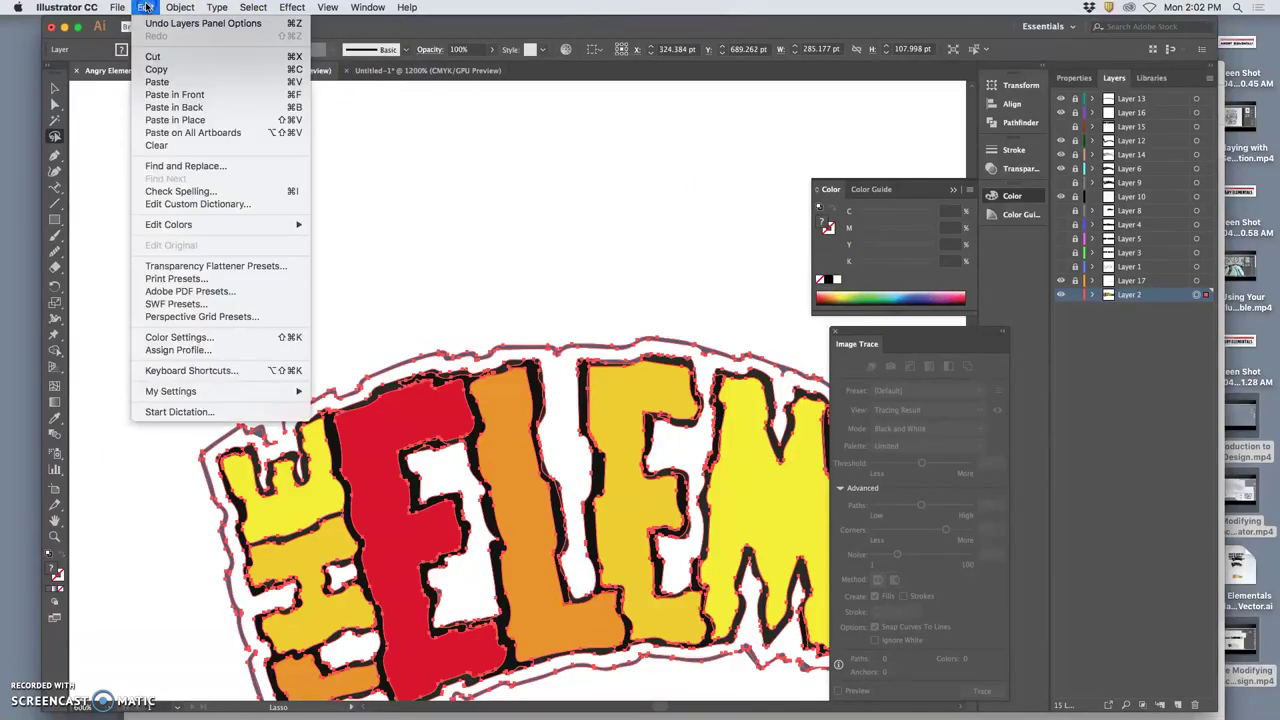
left_click(156, 69)
Step: Create a new layer above Layer 2, and lock and hide Layer 2
left_click(1180, 705)
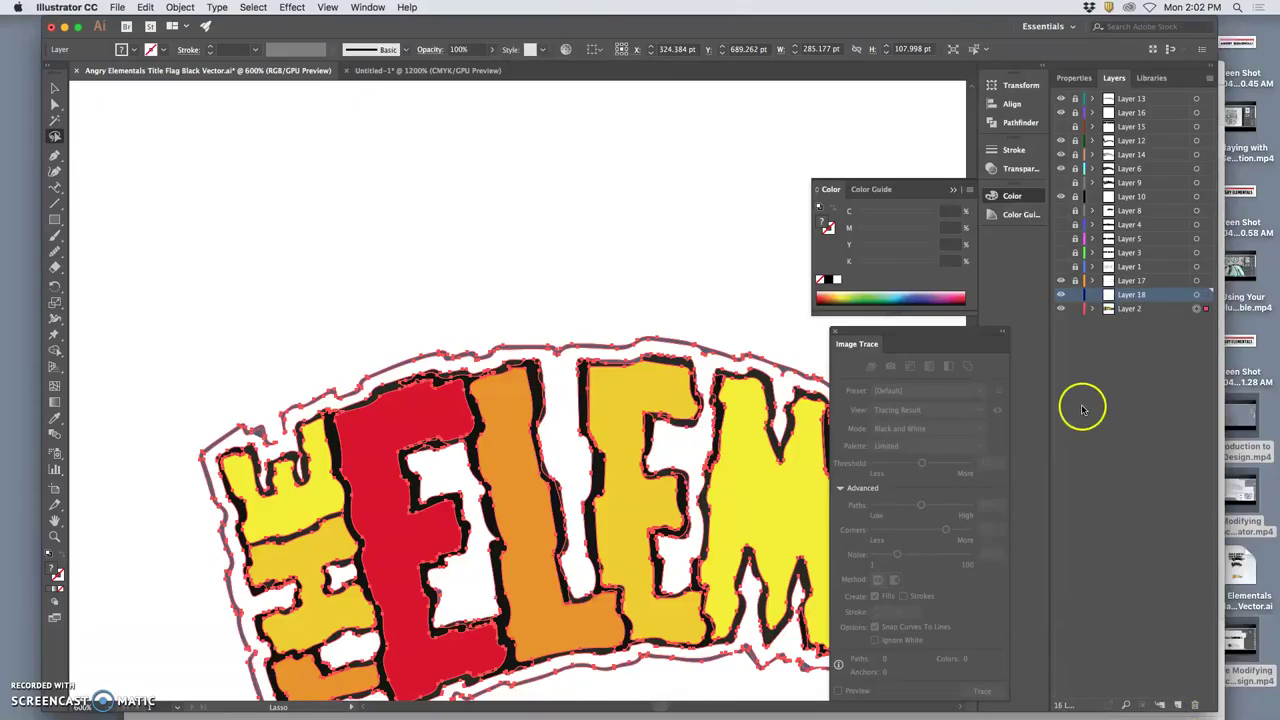
left_click(1067, 310)
left_click(1061, 309)
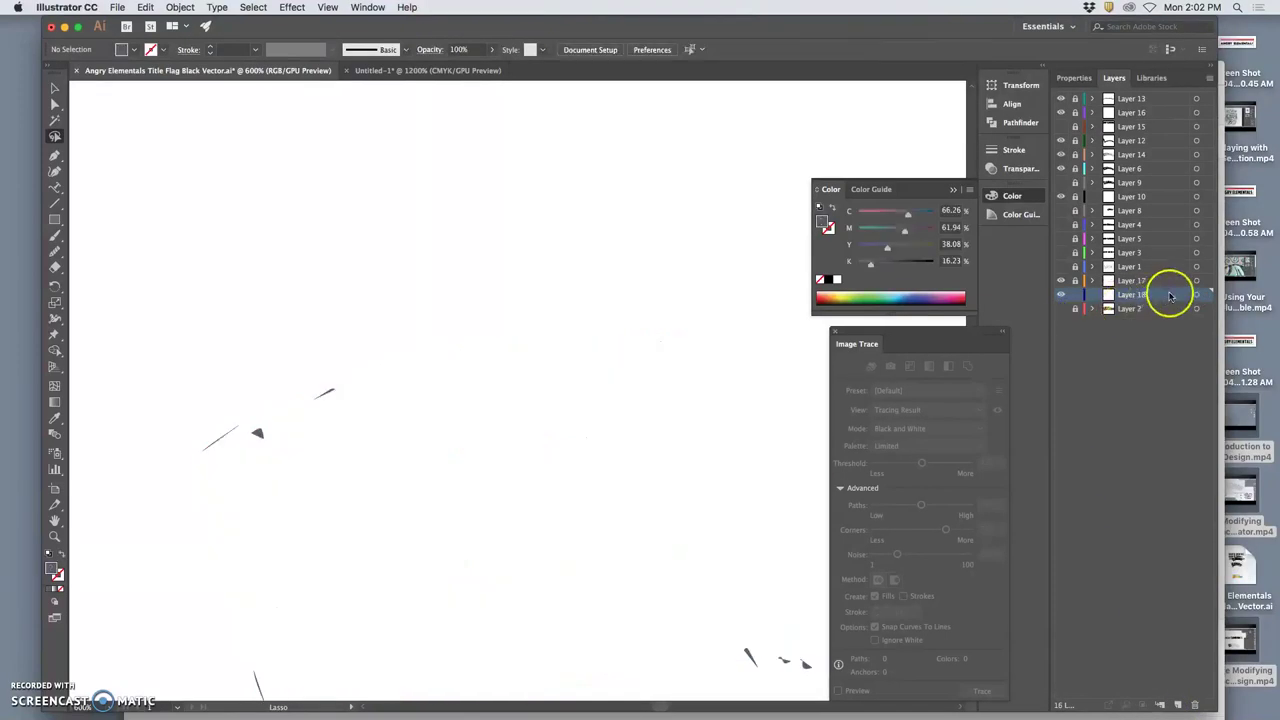
Step: Paste the copied artwork in place on the new layer and hide Layer 17
left_click(1196, 294)
left_click(145, 7)
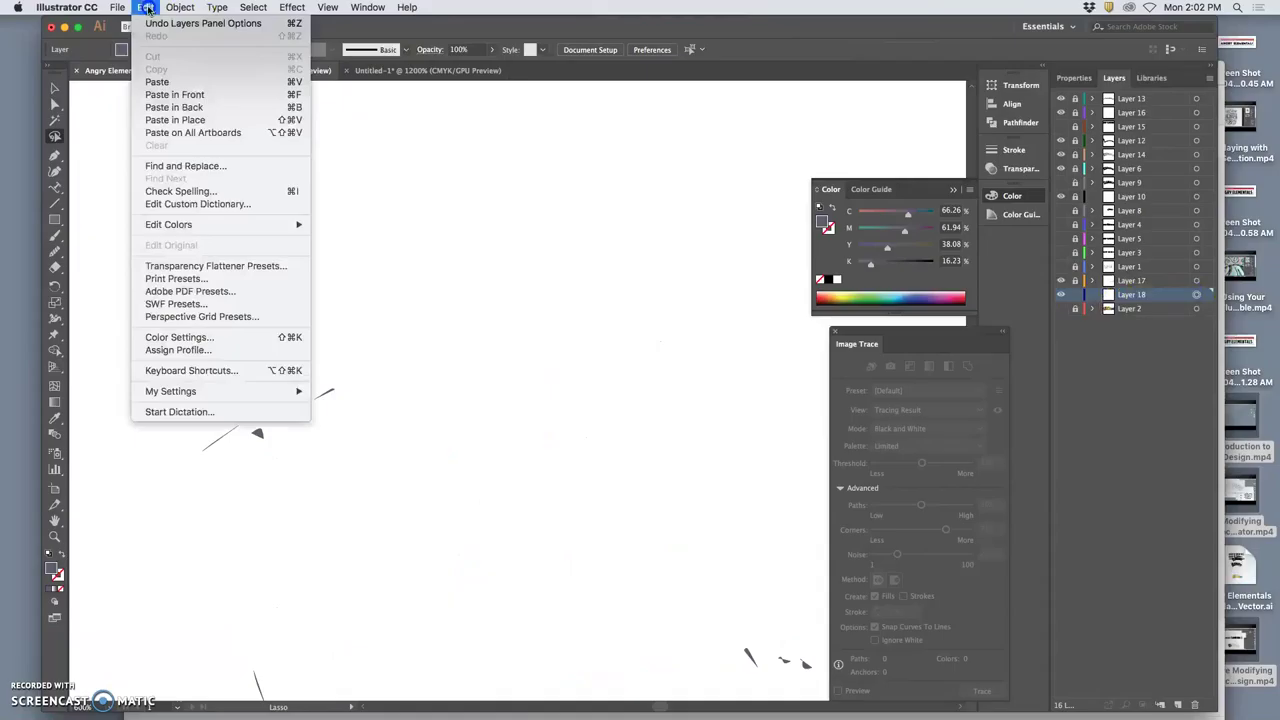
left_click(160, 119)
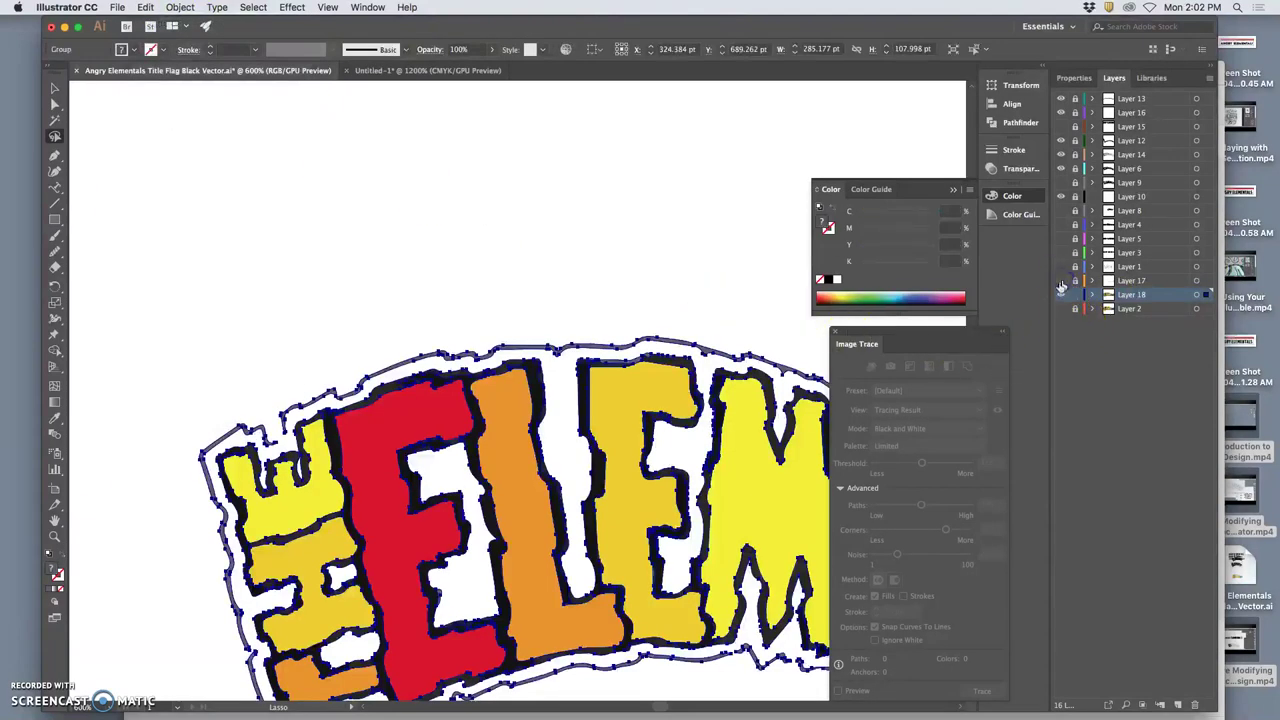
Step: Delete the large red E's fill, the yellow E's fill in THE, and the black shape between them using Direct Selection
left_click(55, 105)
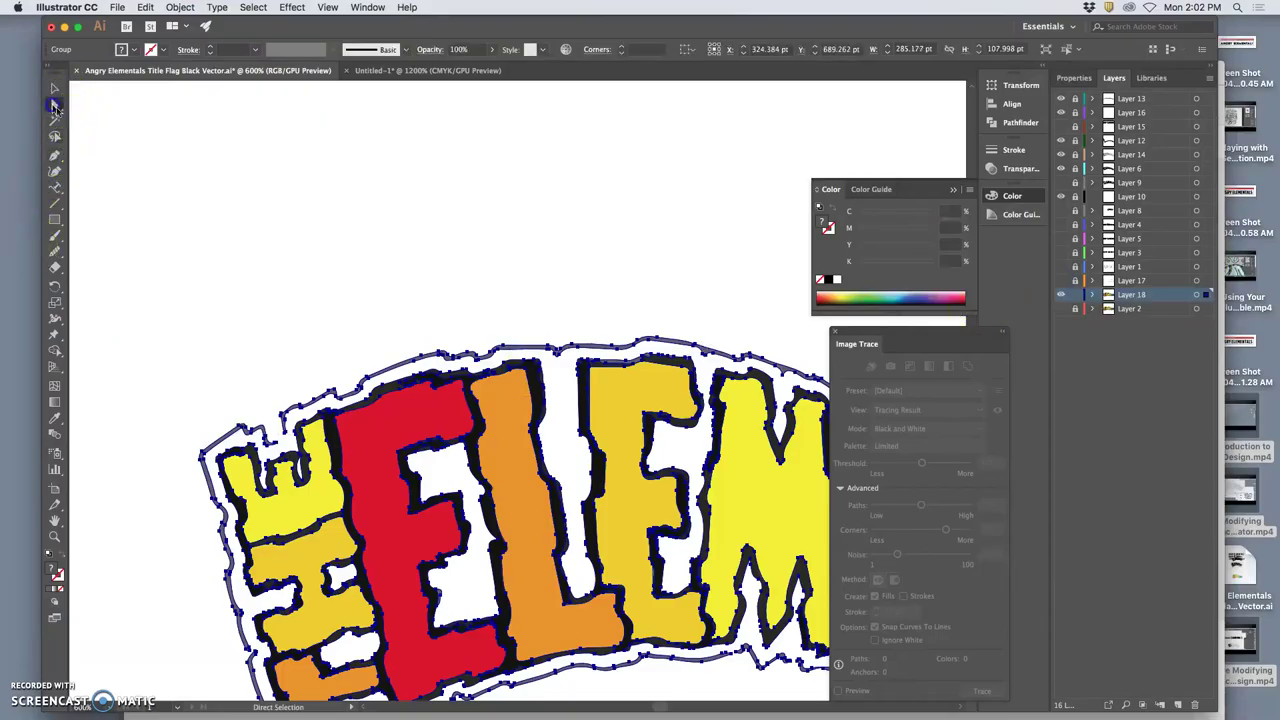
left_click(266, 366)
left_click(345, 460)
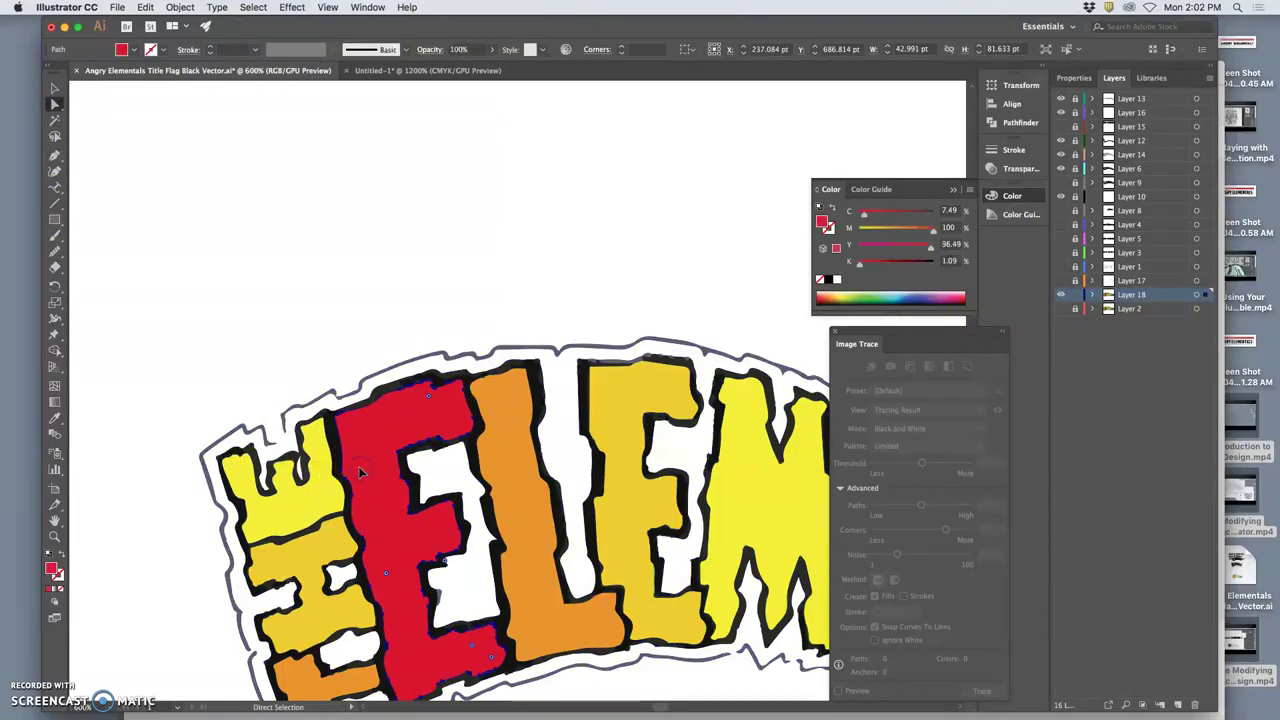
key("Delete")
left_click(320, 465)
key("Delete")
left_click(337, 456)
key("Delete")
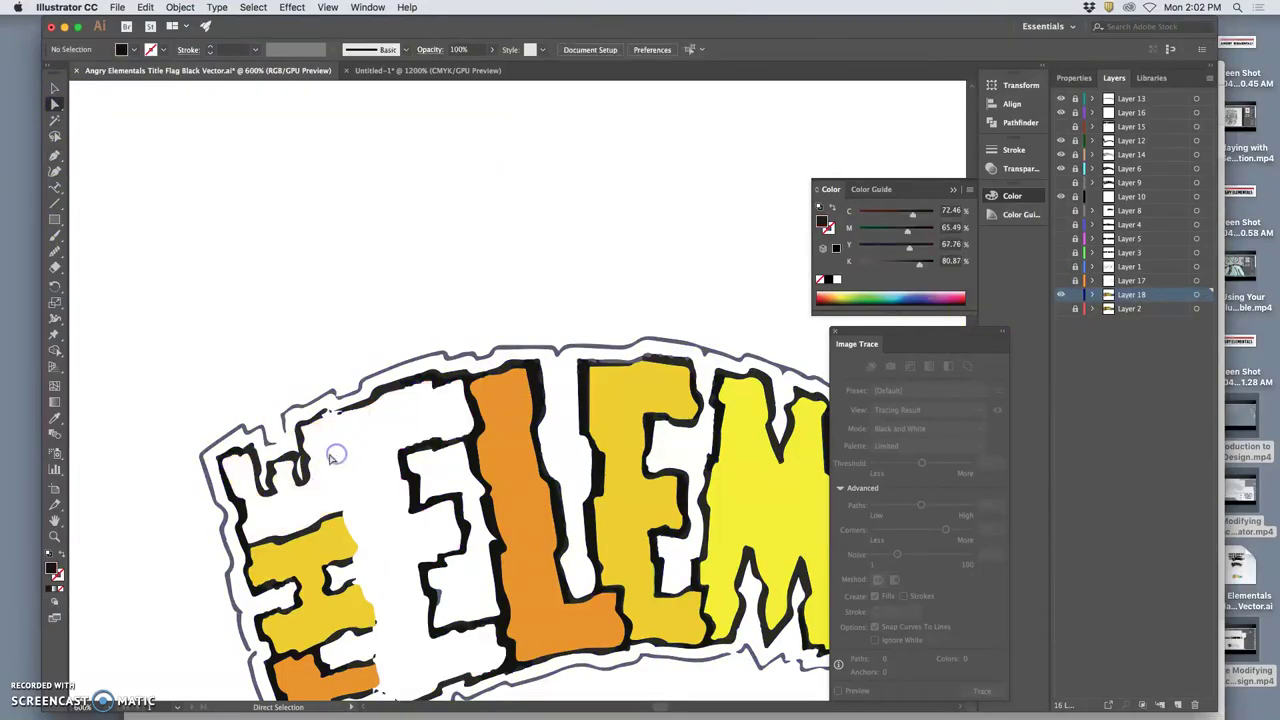
Step: Delete the black outline pieces left around the removed E in THE, including those beside the outer outline's upper-left corner
left_click(325, 420)
key("Delete")
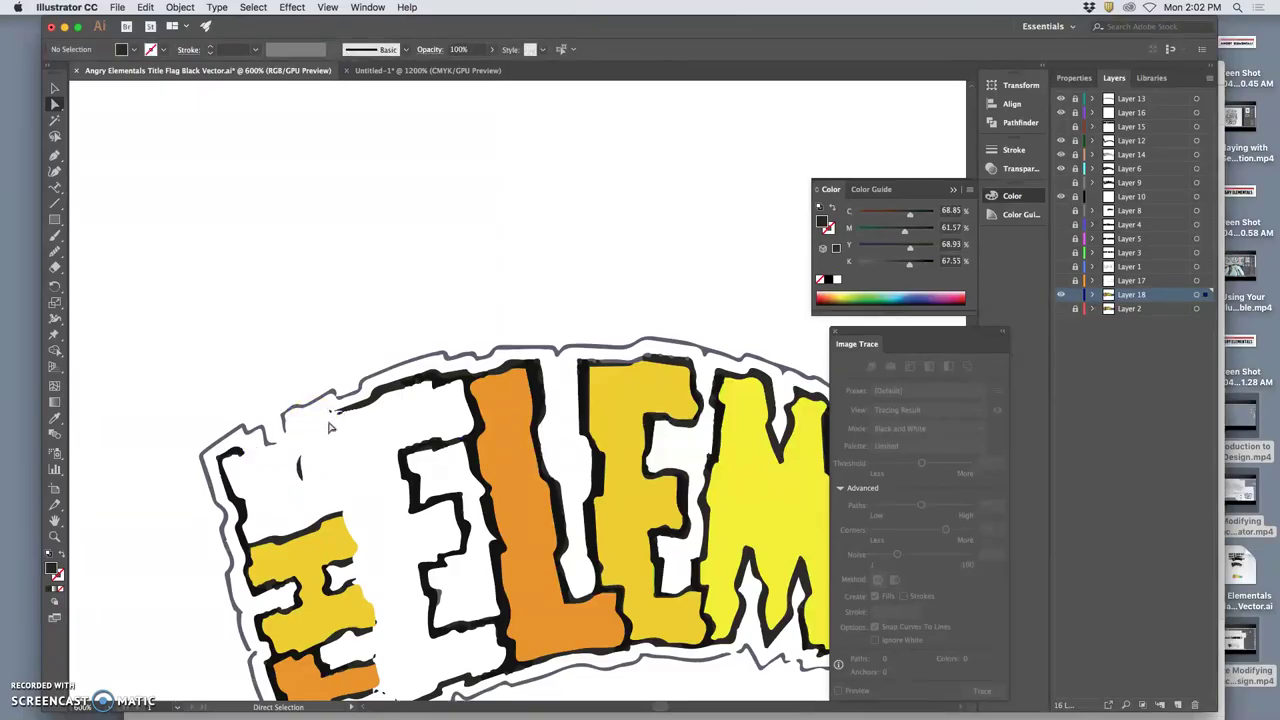
left_click(306, 457)
left_click(232, 455)
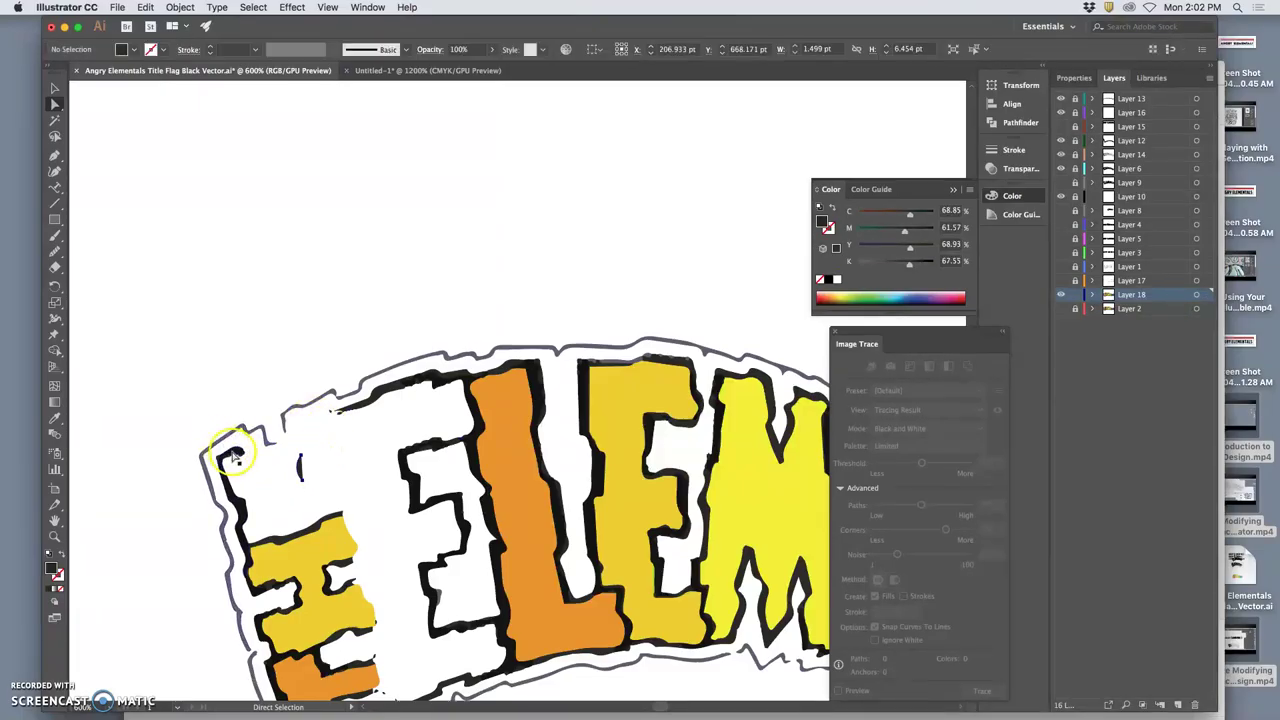
key("Delete")
left_click(232, 453)
key("Delete")
left_click(235, 411)
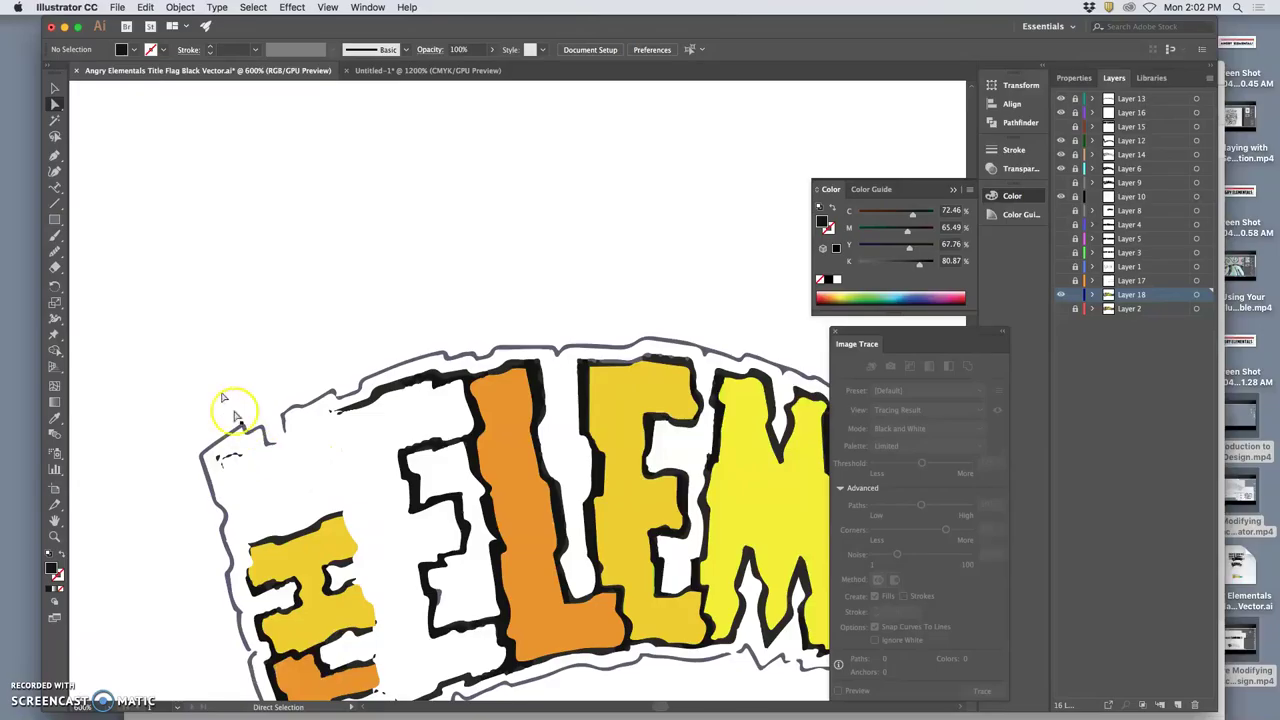
Step: Lasso and delete the black specks near the outline's upper-left corner and the black edge atop the removed large E
left_click(55, 136)
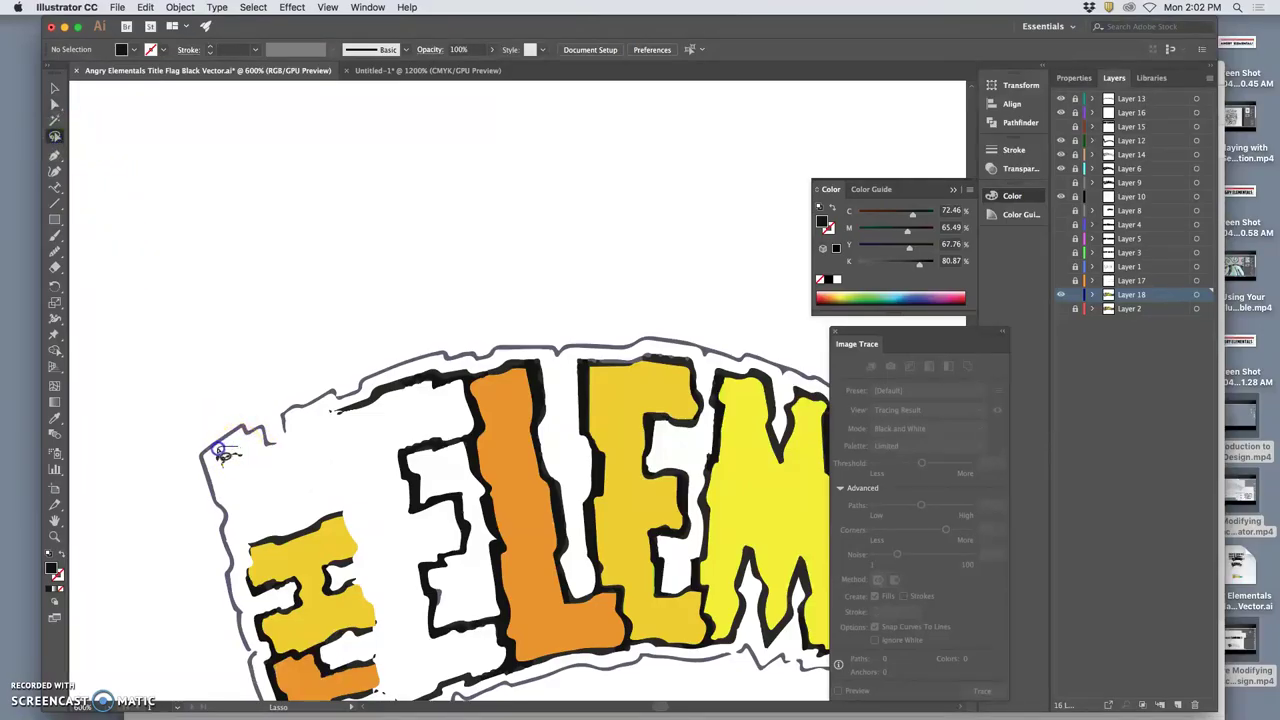
left_click_drag(245, 463, 250, 455)
key("Delete")
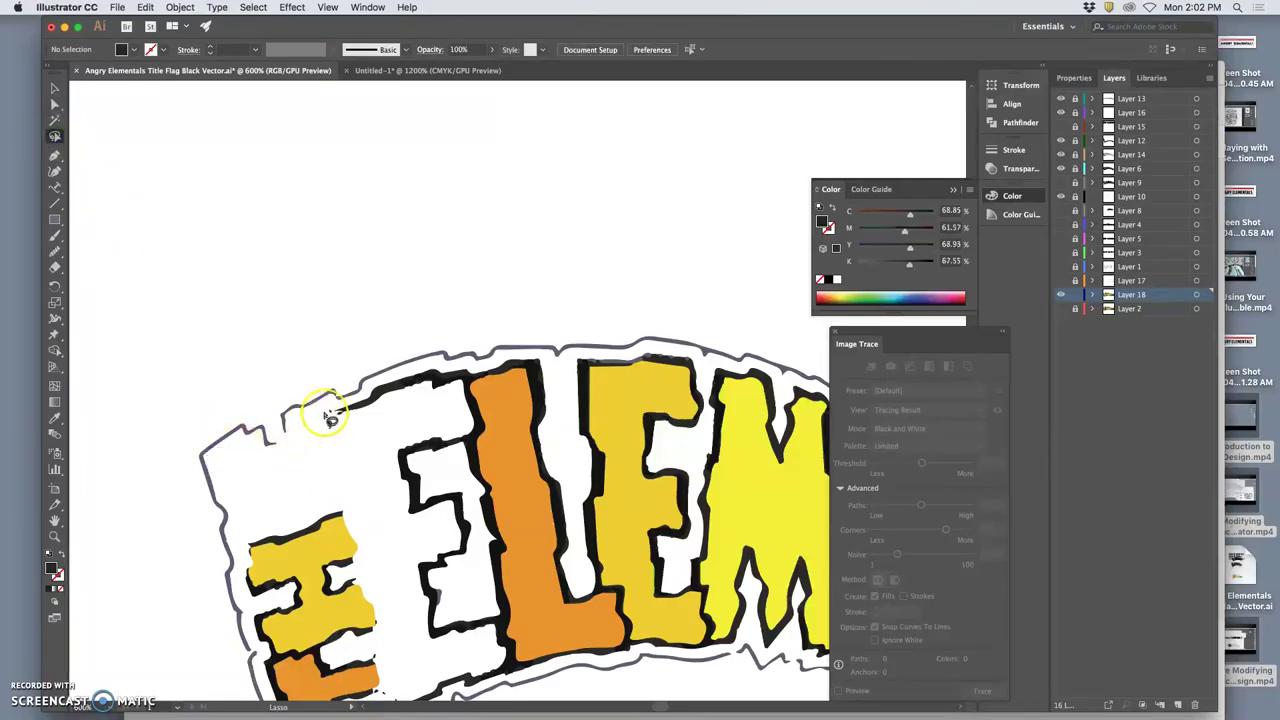
left_click_drag(348, 404, 340, 406)
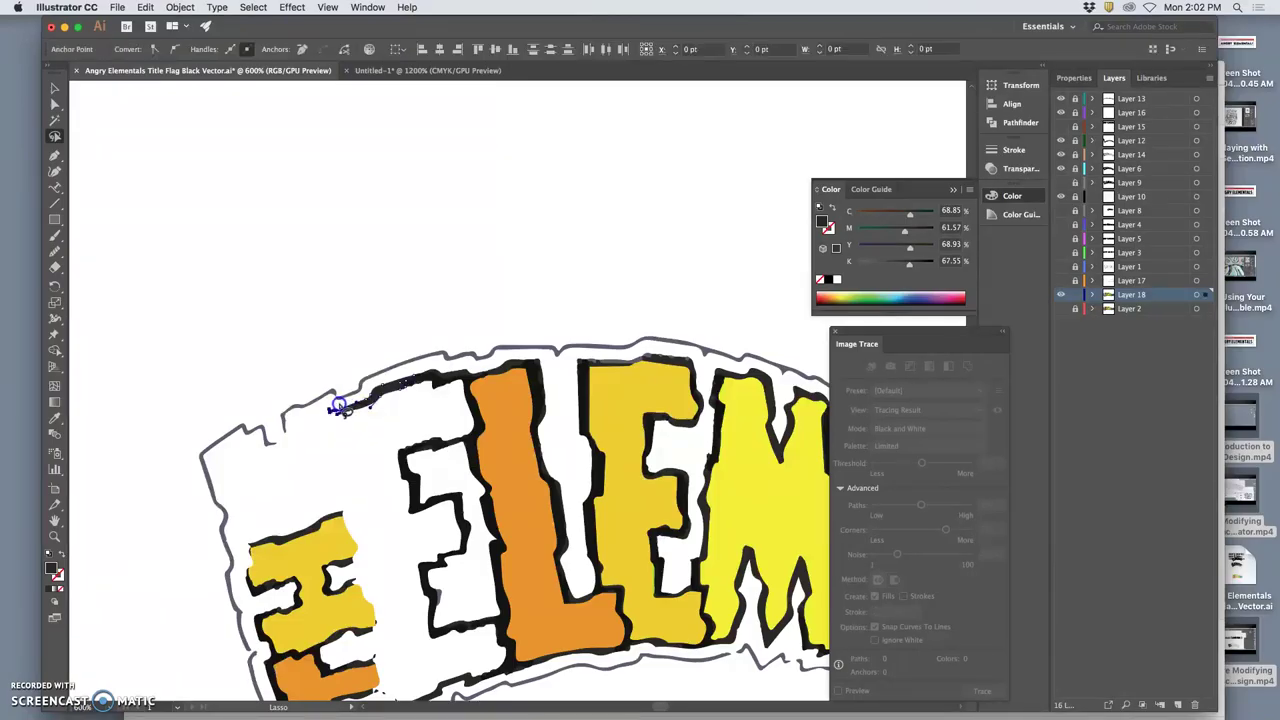
key("Delete")
key("Delete")
Step: Lasso and delete the orange L, the second E and the black fragments left along their upper edges
mouse_move(418, 385)
left_mouse_down()
mouse_move(389, 395)
mouse_move(395, 509)
mouse_move(433, 580)
mouse_move(621, 554)
mouse_move(669, 517)
mouse_move(654, 439)
mouse_move(564, 394)
mouse_move(426, 372)
left_mouse_up()
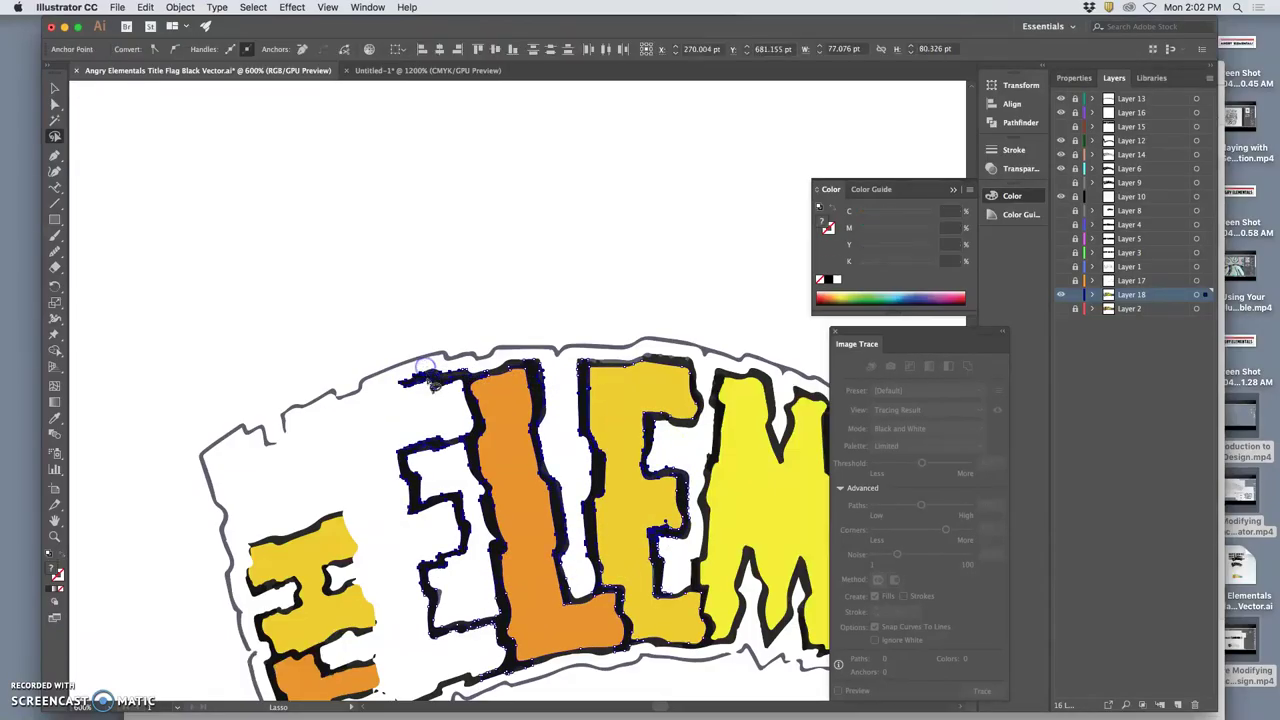
key("Delete")
key("Delete")
left_click_drag(660, 386, 596, 366)
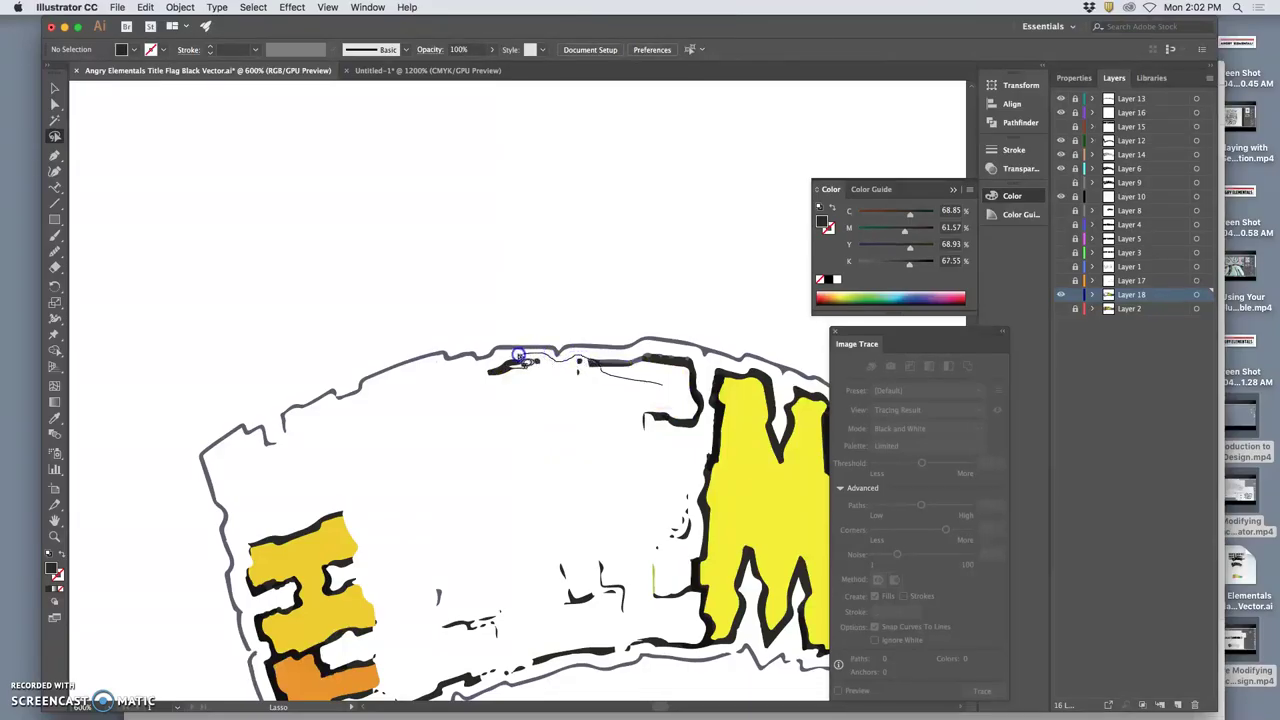
mouse_move(488, 367)
left_mouse_down()
mouse_move(551, 411)
mouse_move(594, 414)
left_mouse_up()
key("Delete")
key("Delete")
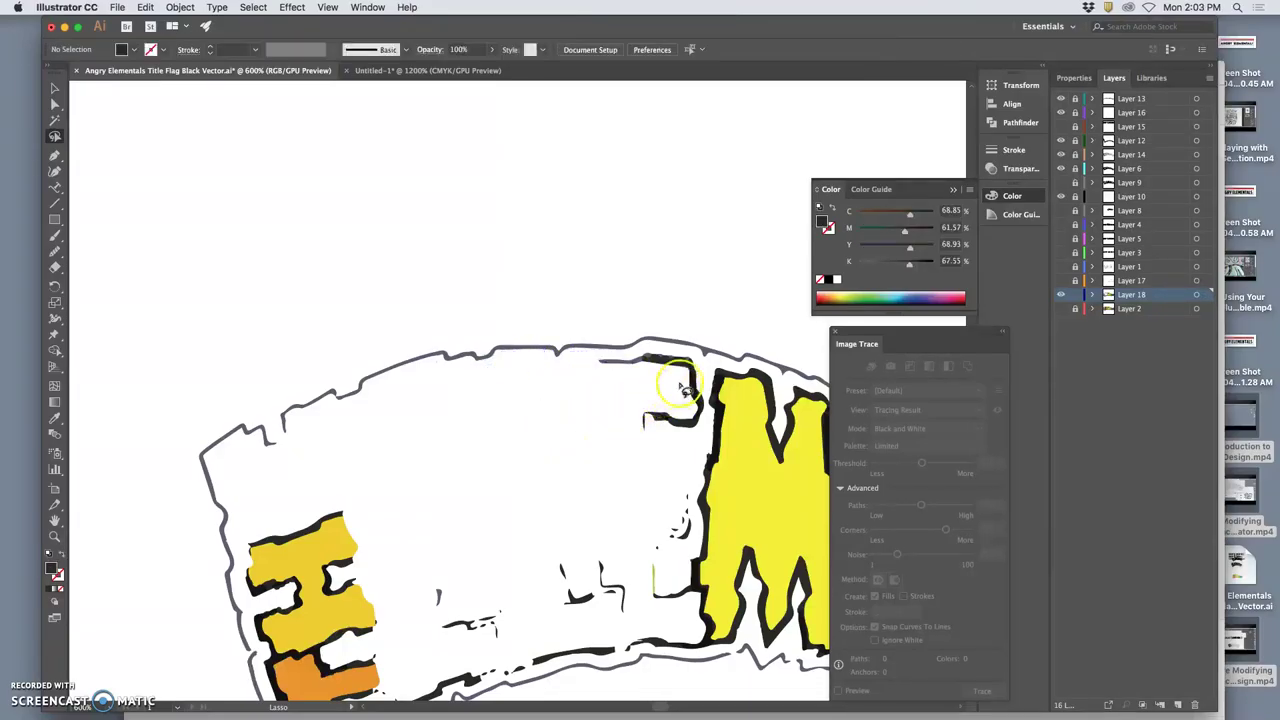
Step: Lasso and delete the black upper arm left from the second E together with the M's yellow fill
mouse_move(676, 358)
left_mouse_down()
mouse_move(591, 361)
mouse_move(606, 422)
mouse_move(682, 451)
mouse_move(733, 438)
left_mouse_up()
left_click_drag(680, 356, 684, 358)
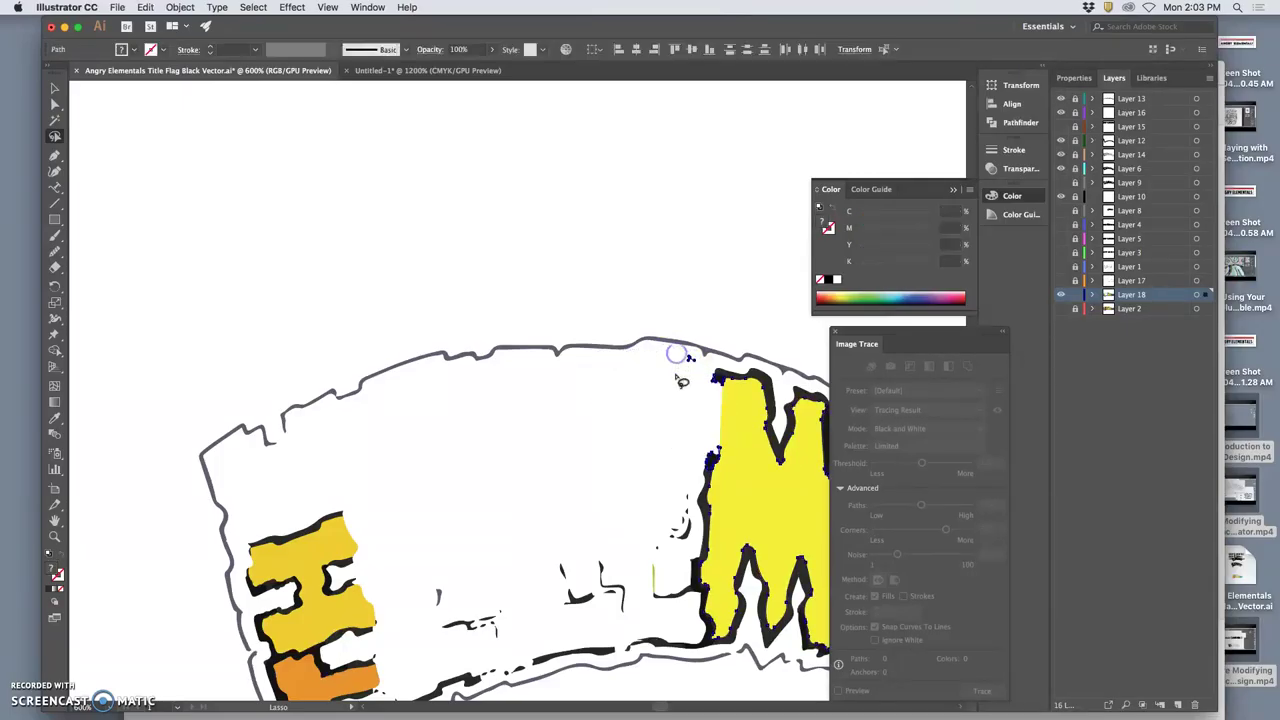
key("Delete")
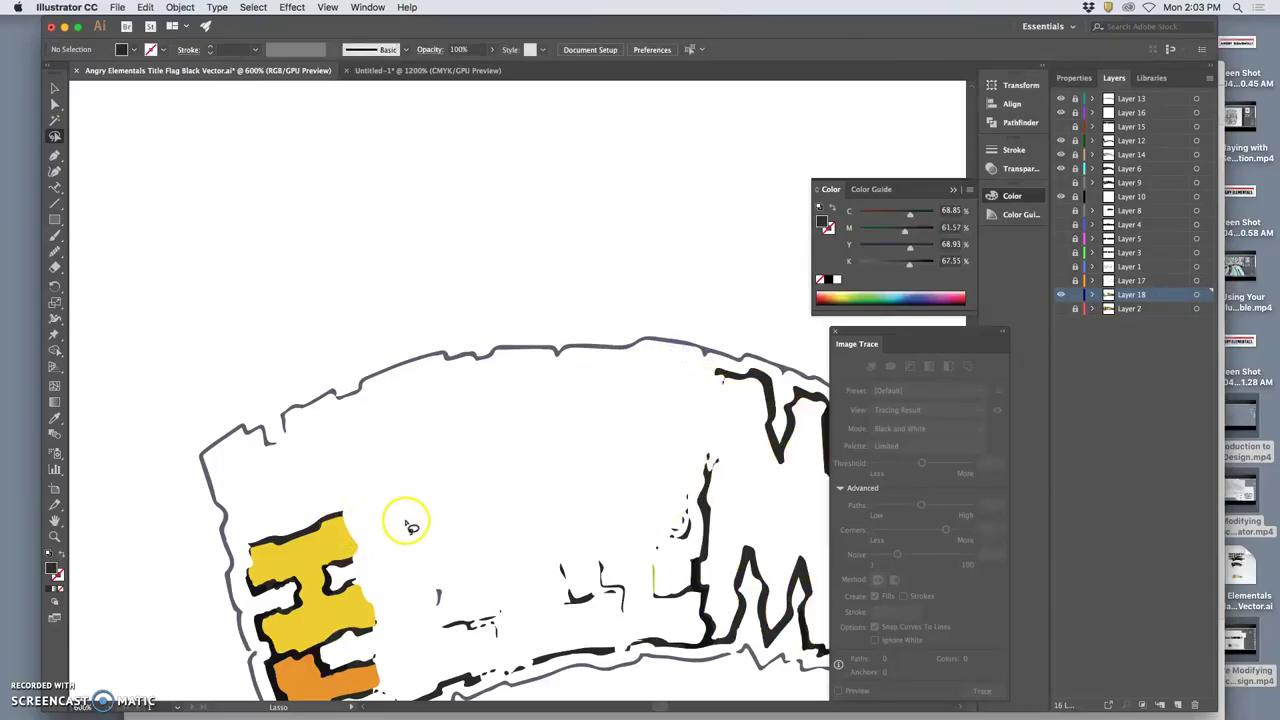
Step: Lasso and delete the T and H of THE and the black fragments left beside the left outline
scroll(408, 520, "down", 3)
mouse_move(355, 429)
left_mouse_down()
mouse_move(320, 432)
mouse_move(285, 497)
mouse_move(283, 618)
left_mouse_up()
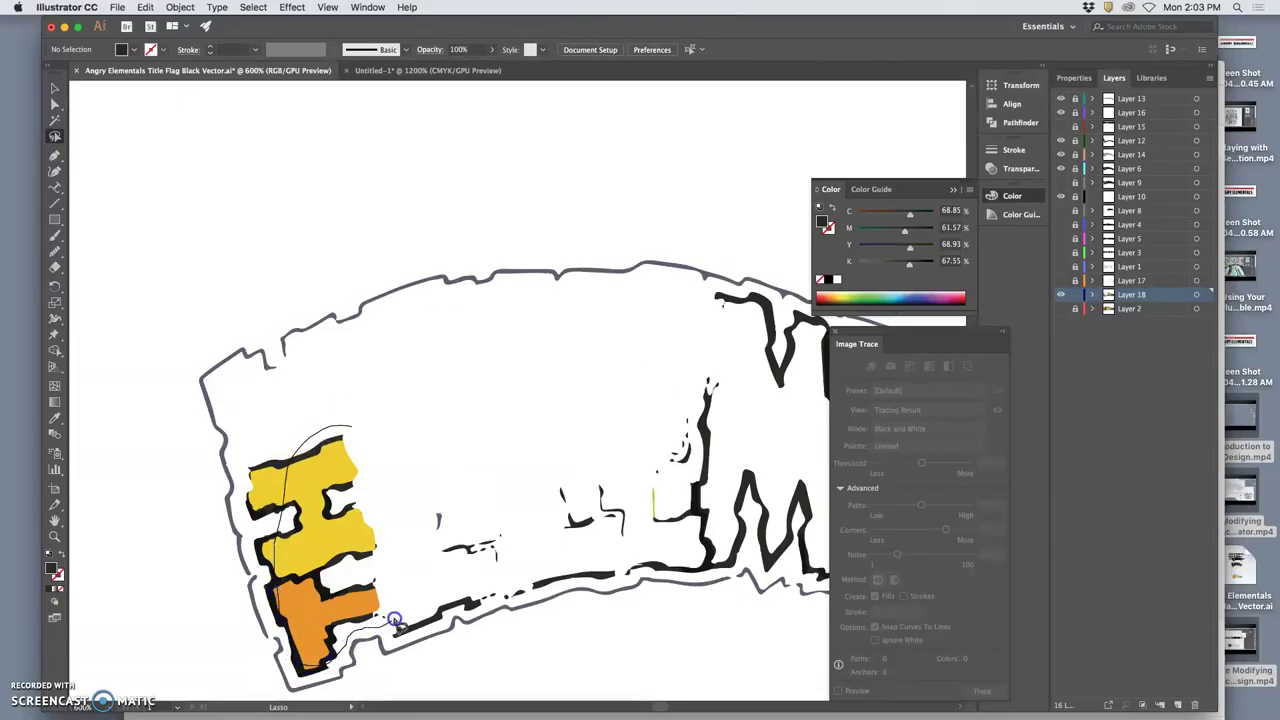
left_click_drag(395, 620, 402, 585)
key("Delete")
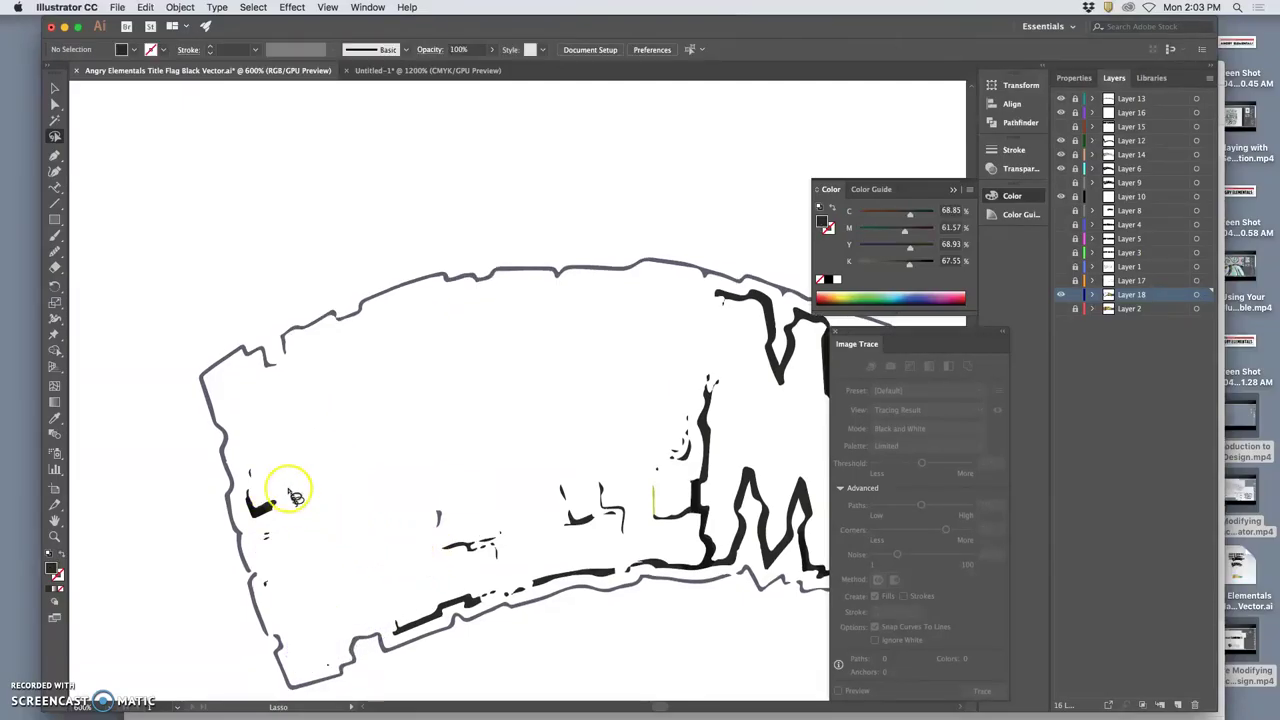
left_click_drag(273, 467, 250, 457)
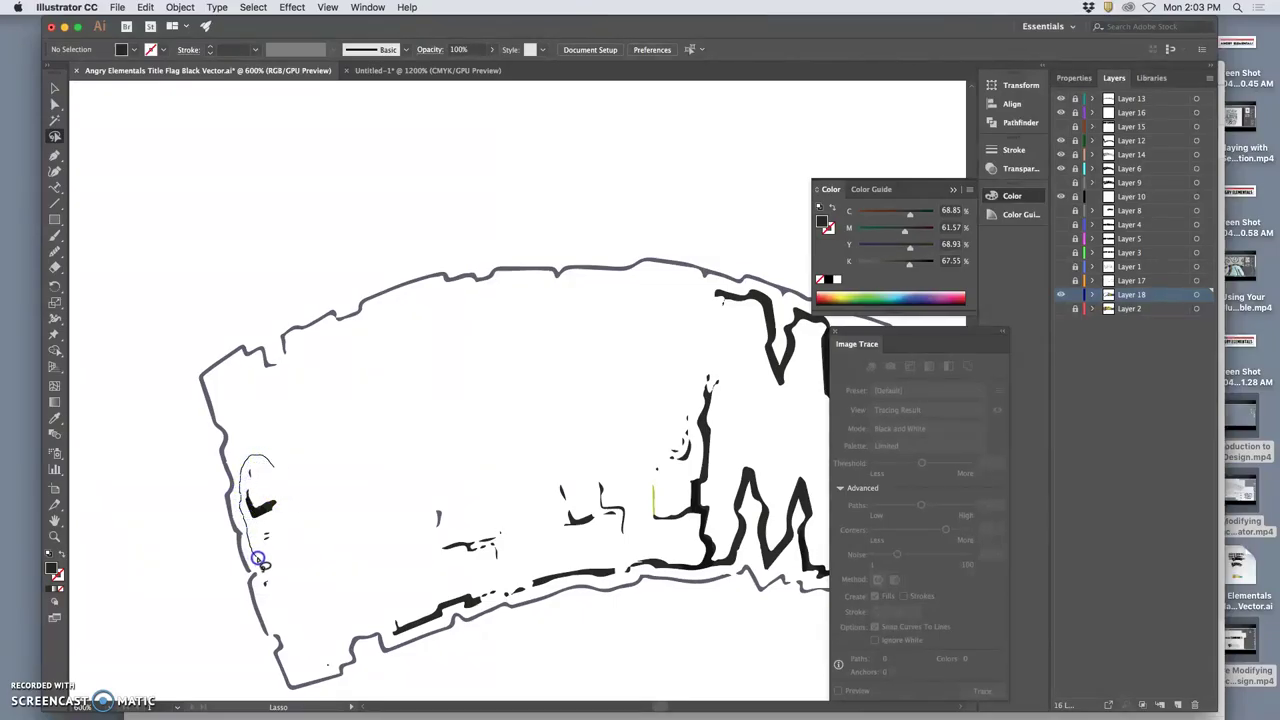
left_click_drag(262, 583, 294, 534)
key("Delete")
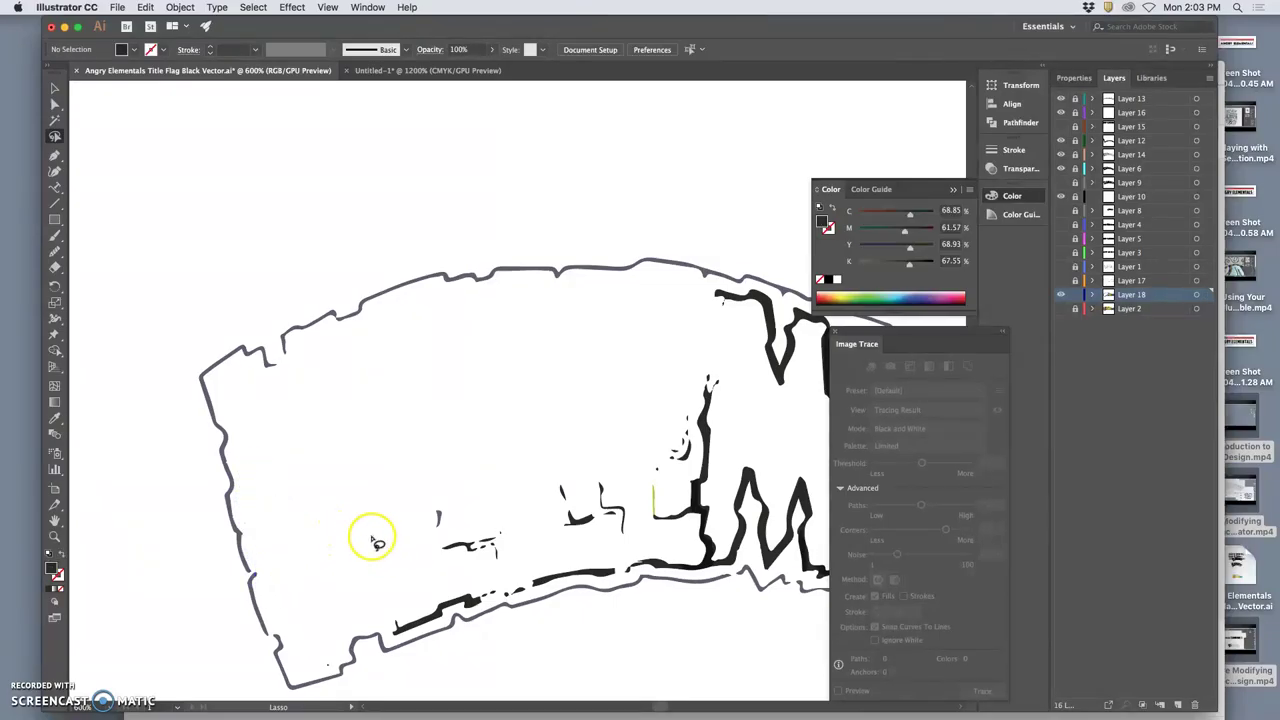
Step: Lasso and delete the leftover fragments inside the lower edge of the outline, up to the left part of the M
scroll(370, 538, "down", 1)
scroll(370, 538, "down", 6)
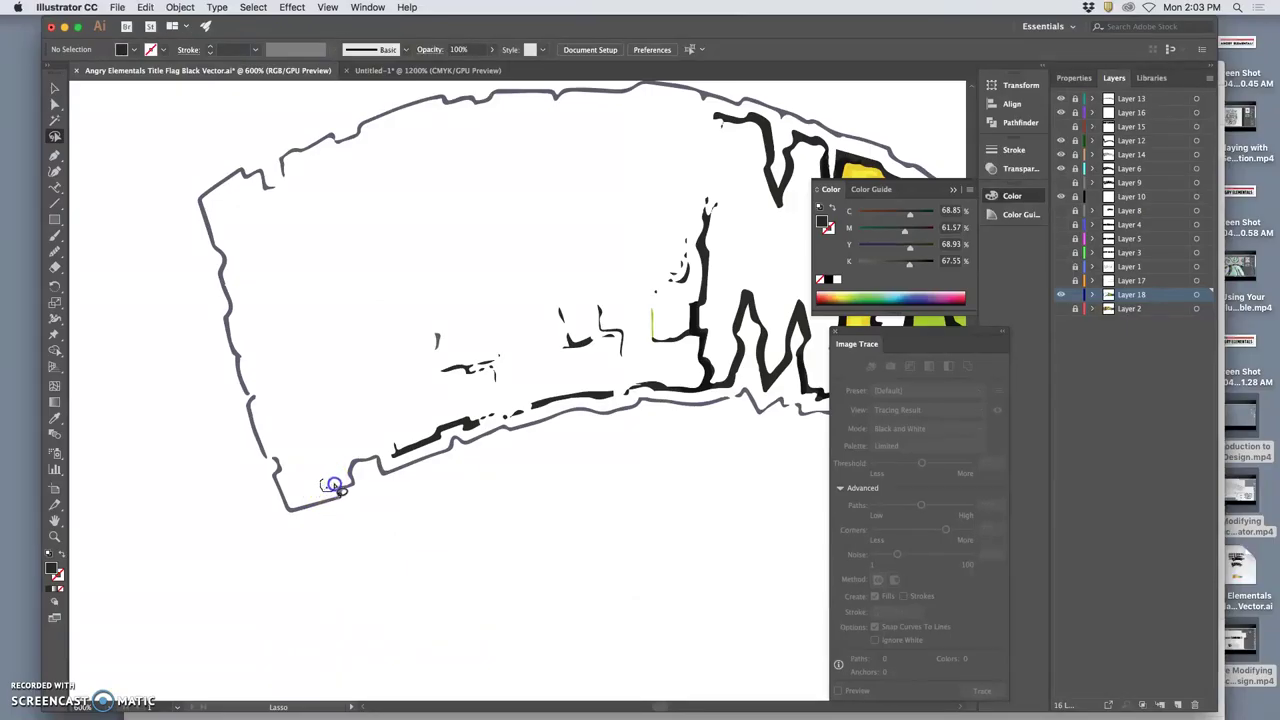
scroll(378, 460, "right", 4)
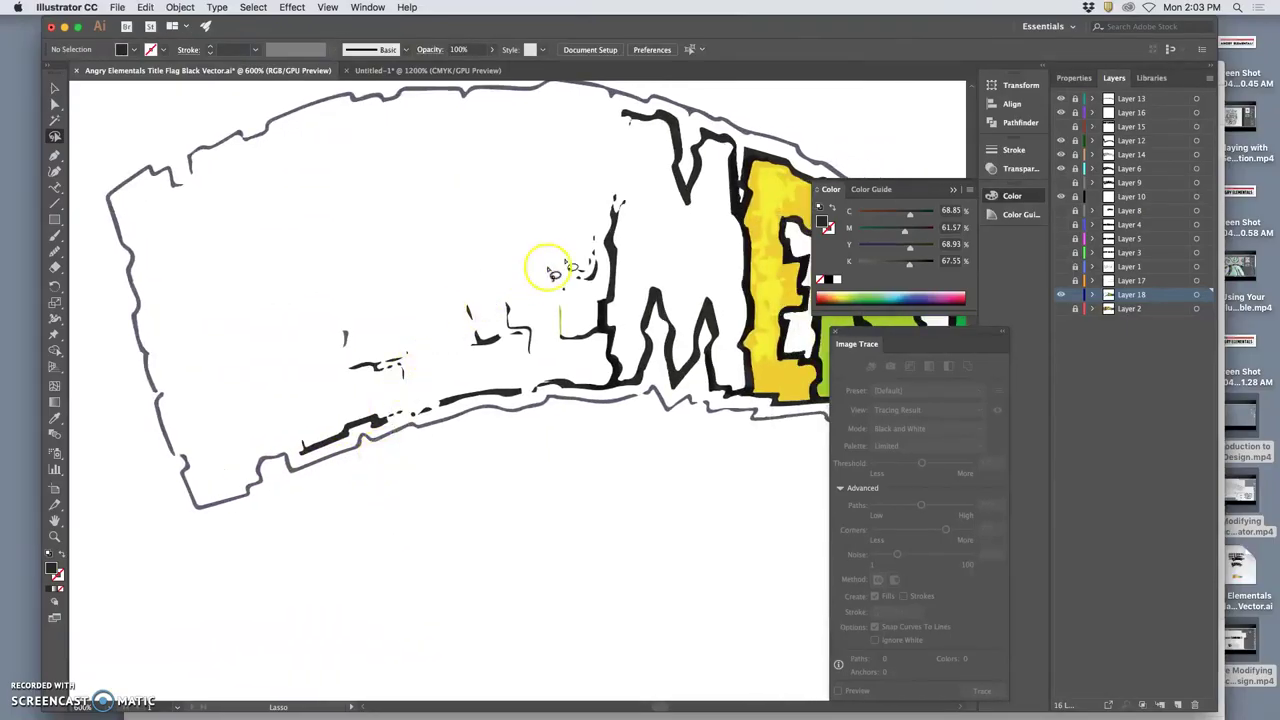
mouse_move(660, 187)
left_mouse_down()
mouse_move(573, 179)
mouse_move(390, 233)
mouse_move(313, 301)
mouse_move(289, 352)
mouse_move(297, 427)
left_mouse_up()
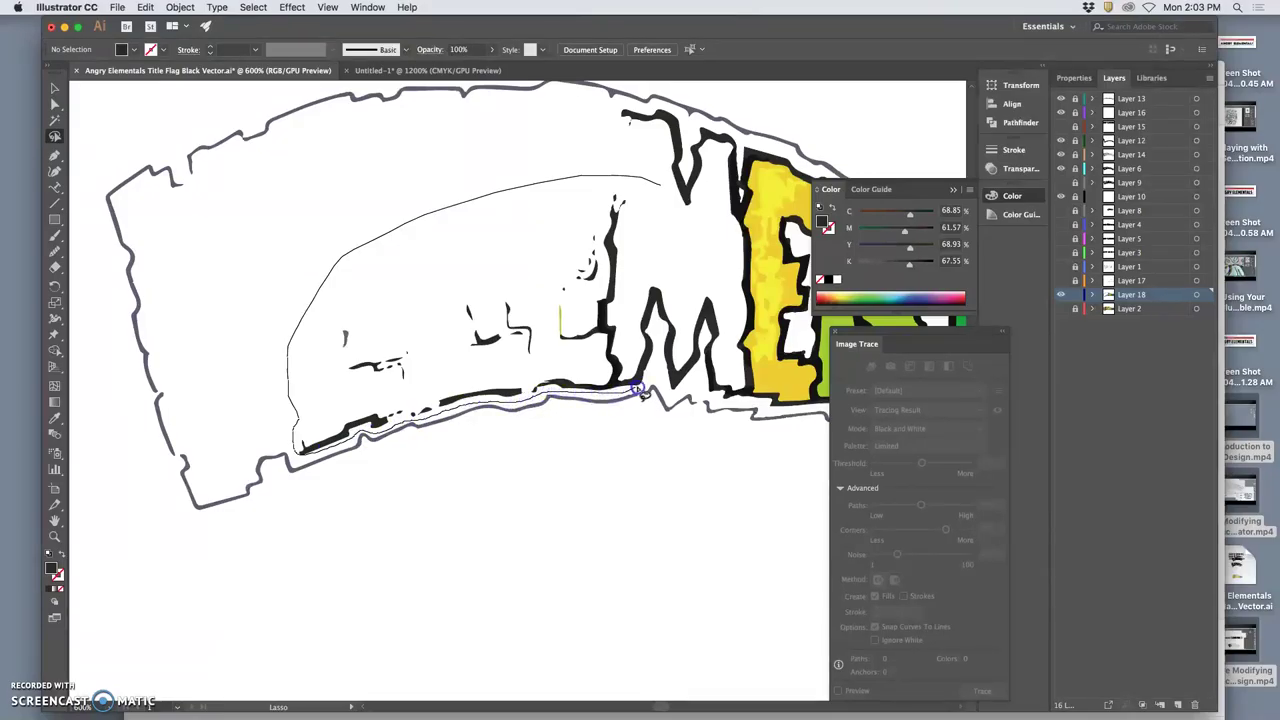
mouse_move(651, 370)
left_mouse_down()
mouse_move(672, 282)
mouse_move(660, 210)
left_mouse_up()
key("Delete")
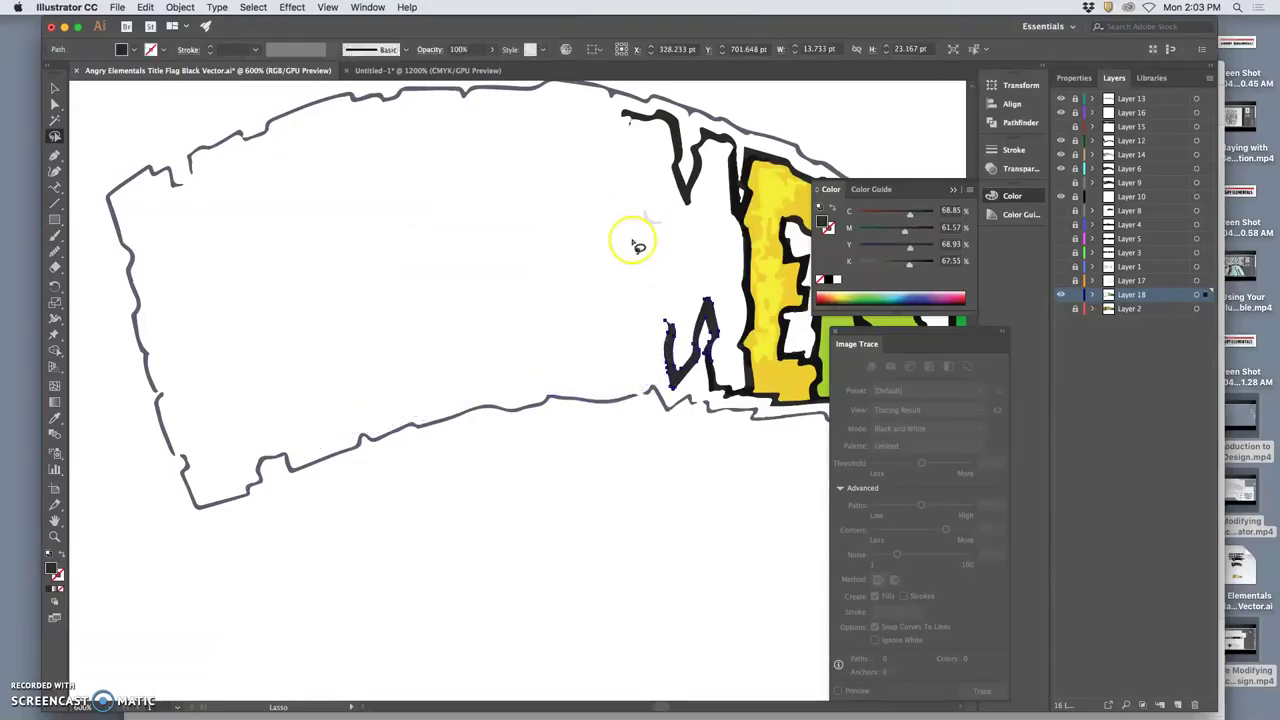
Step: Lasso and delete the rest of the M's black outline together with the yellow E and the light green N
scroll(620, 246, "right", 3)
scroll(581, 258, "right", 5)
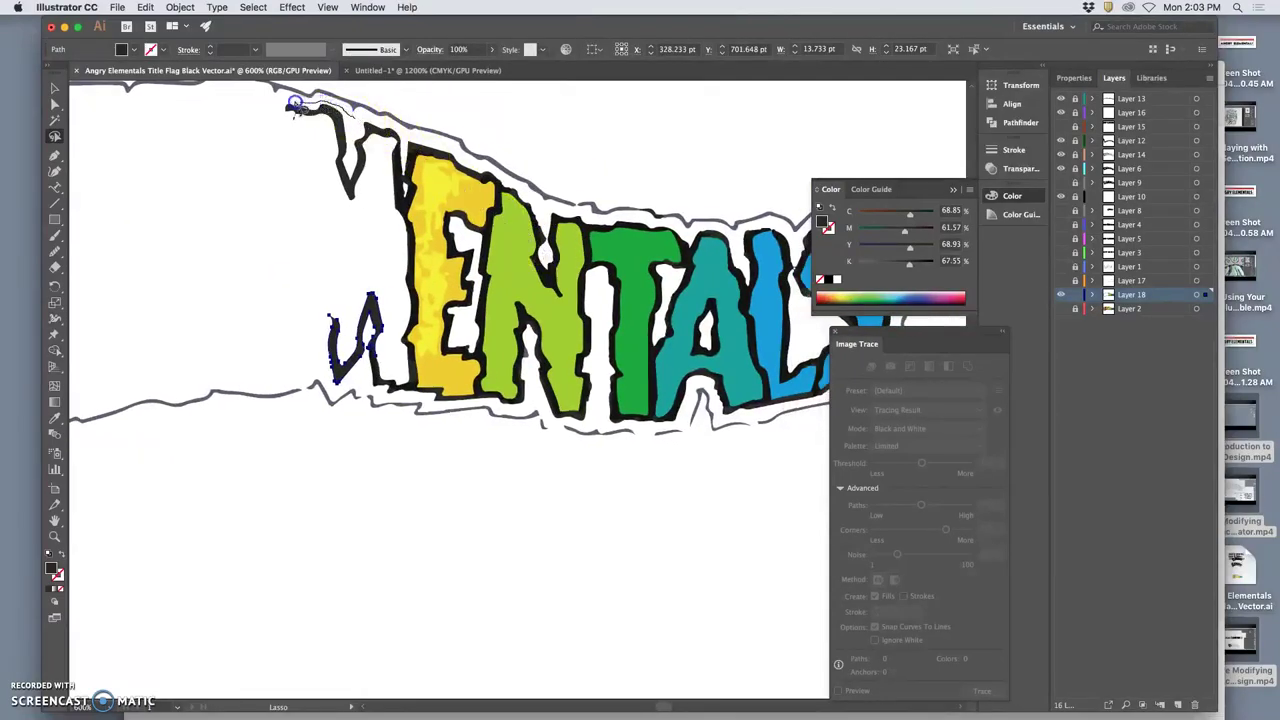
mouse_move(295, 105)
left_mouse_down()
mouse_move(269, 126)
mouse_move(282, 277)
left_mouse_up()
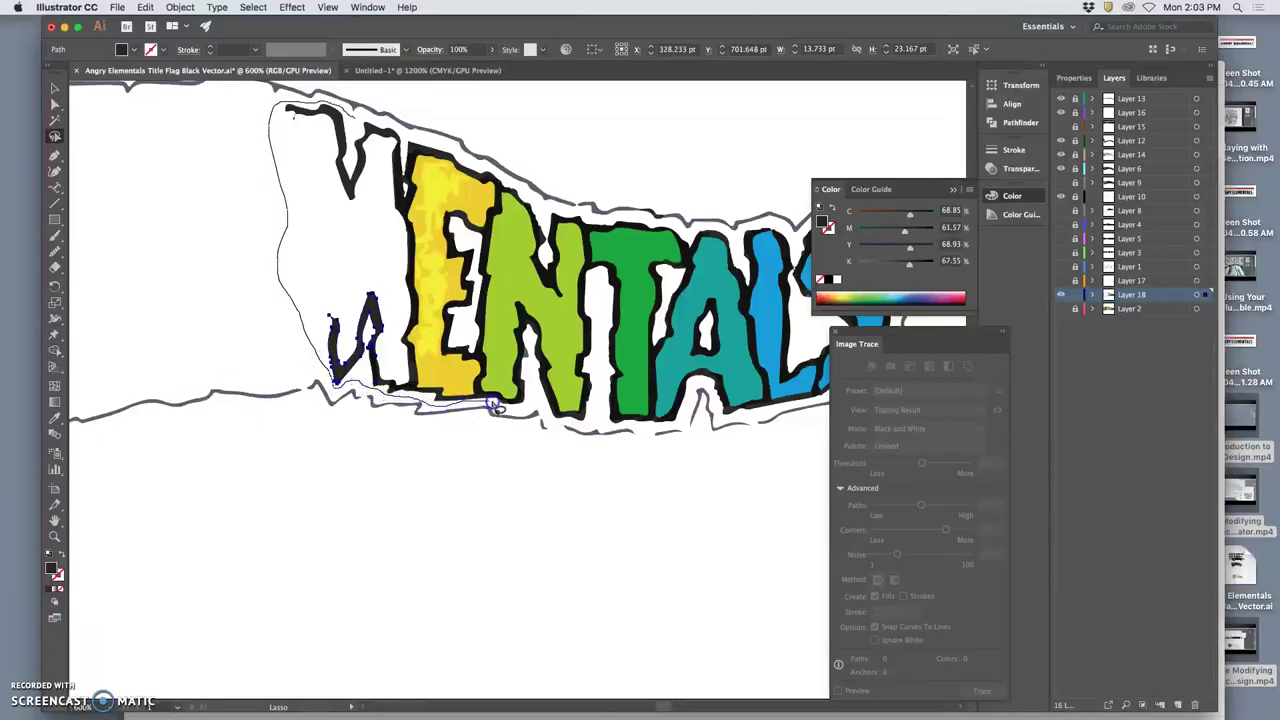
mouse_move(515, 412)
left_mouse_down()
mouse_move(554, 421)
mouse_move(594, 416)
mouse_move(600, 370)
left_mouse_up()
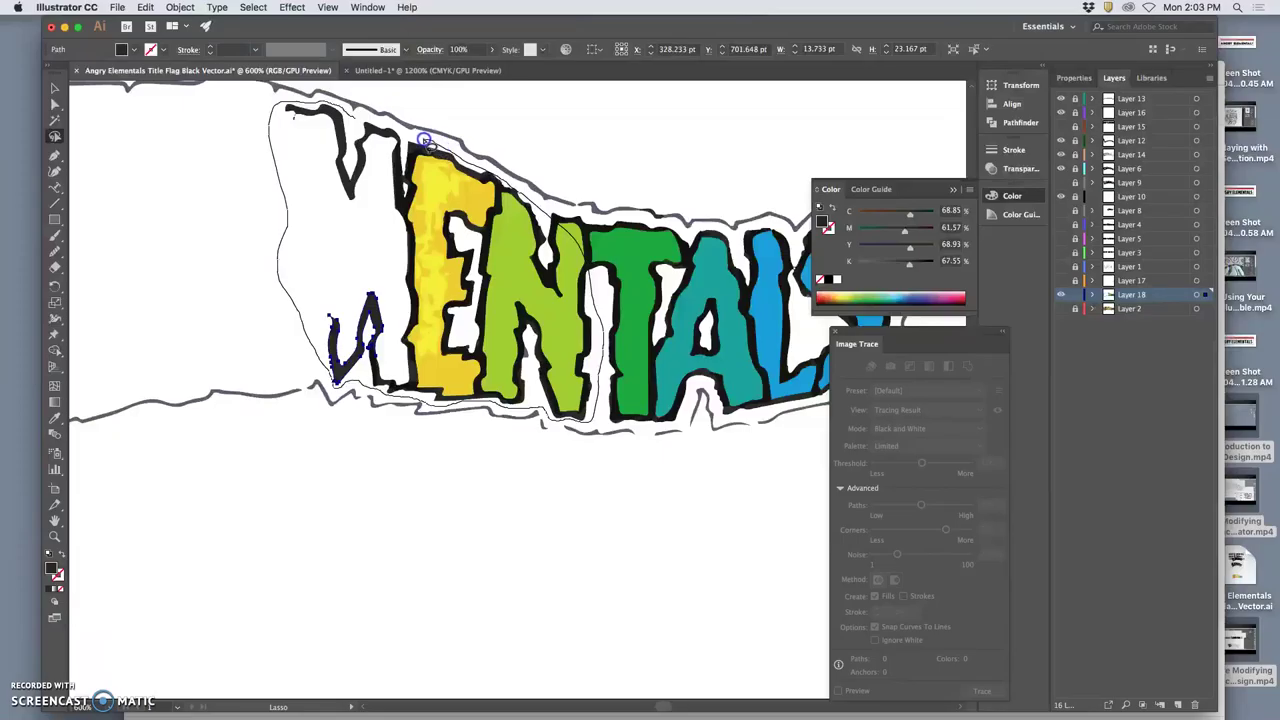
left_click_drag(357, 119, 362, 130)
key("Delete")
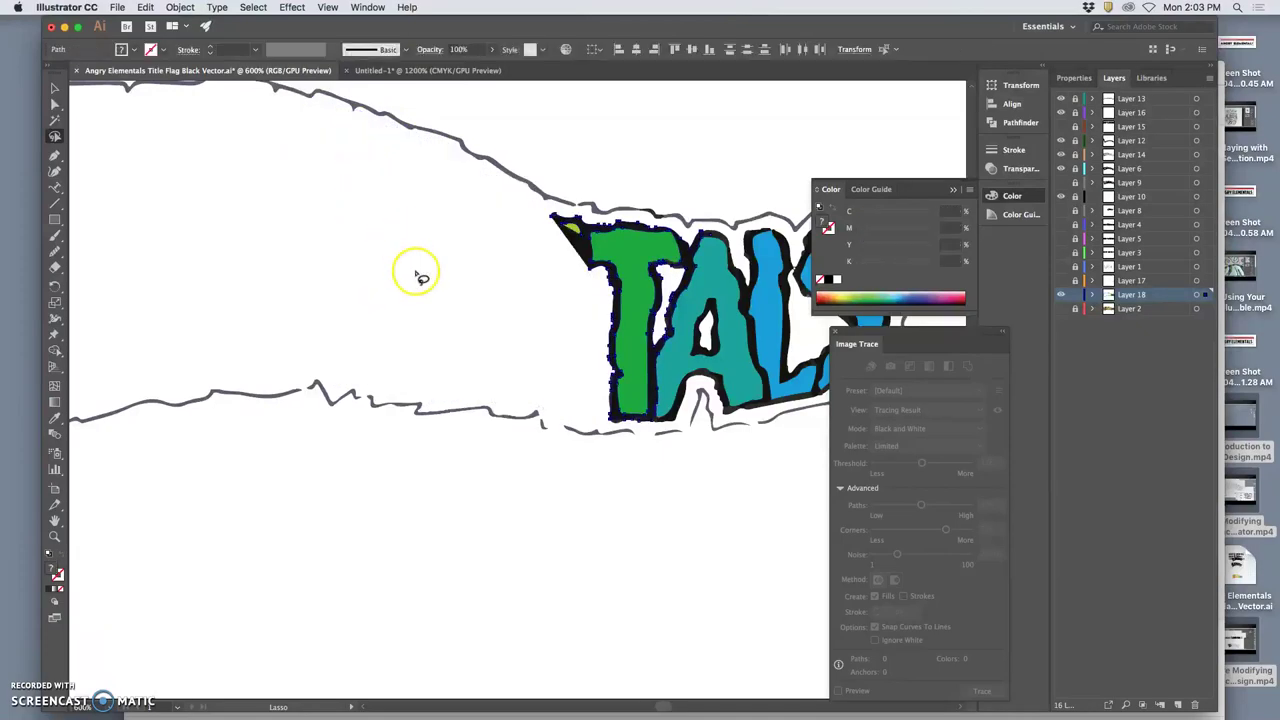
Step: Lasso and delete the remaining letters T, A, L and S without touching the outer outline
scroll(417, 274, "right", 5)
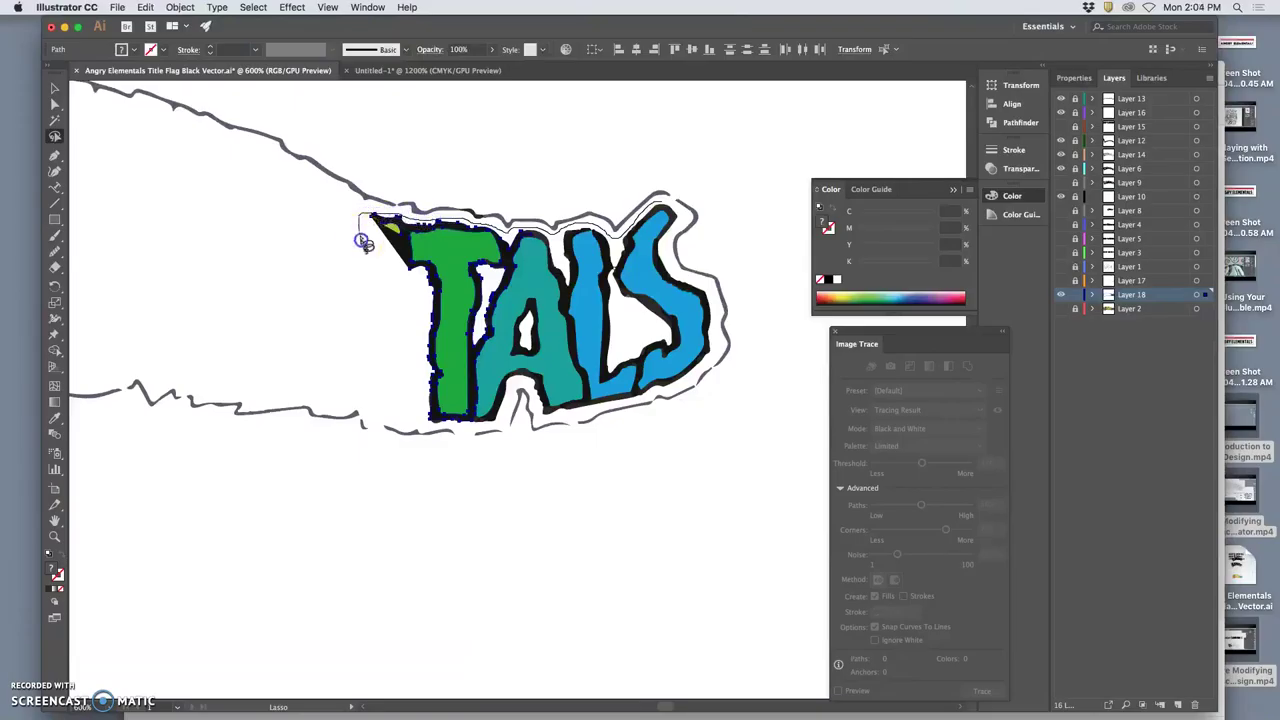
left_click_drag(363, 242, 398, 344)
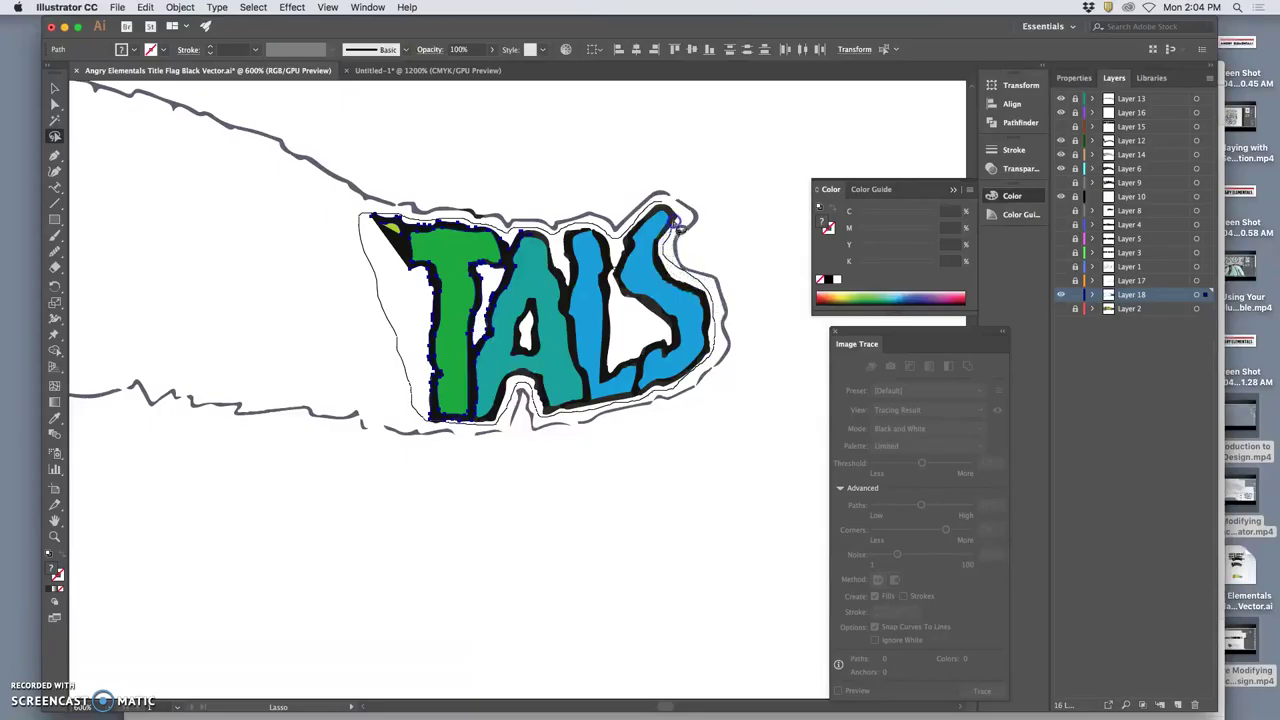
left_click_drag(672, 211, 666, 206)
key("Delete")
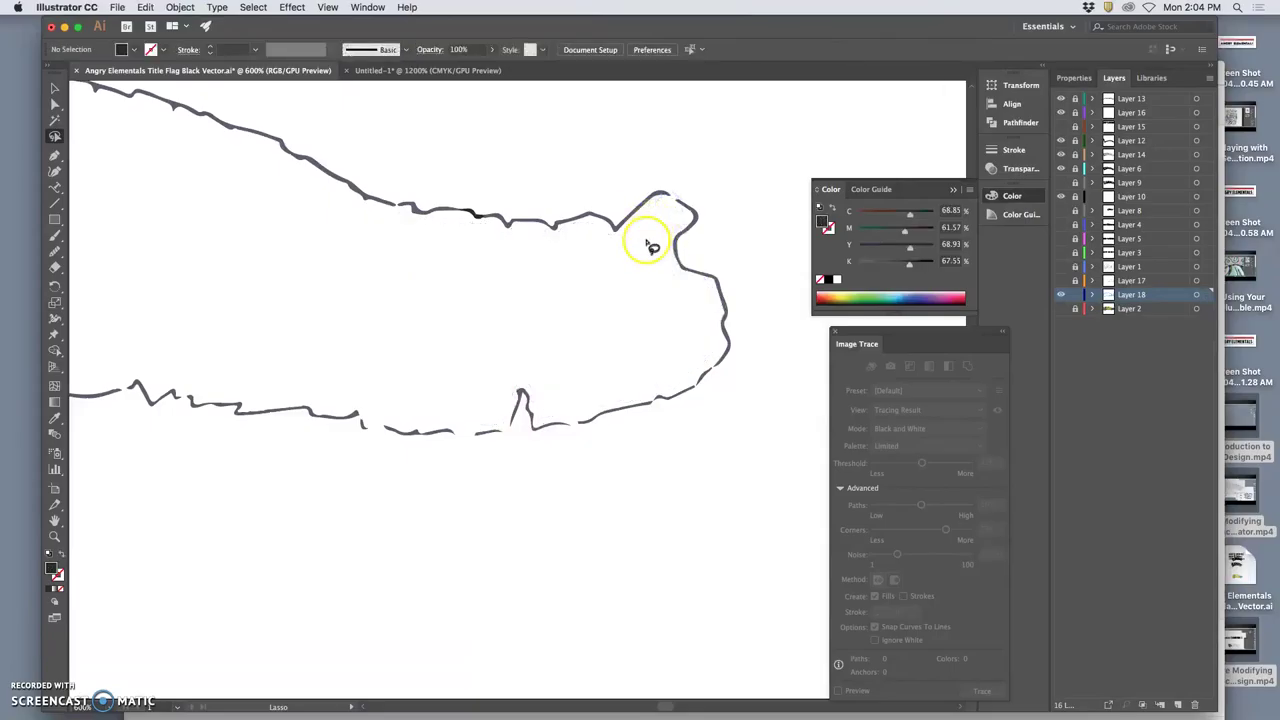
Step: Select the isolated outline, move it up over the black ANGRY ELEMENTALS! logo and enlarge it to surround the lettering
key("super+minus")
key("super+minus")
key("super+minus")
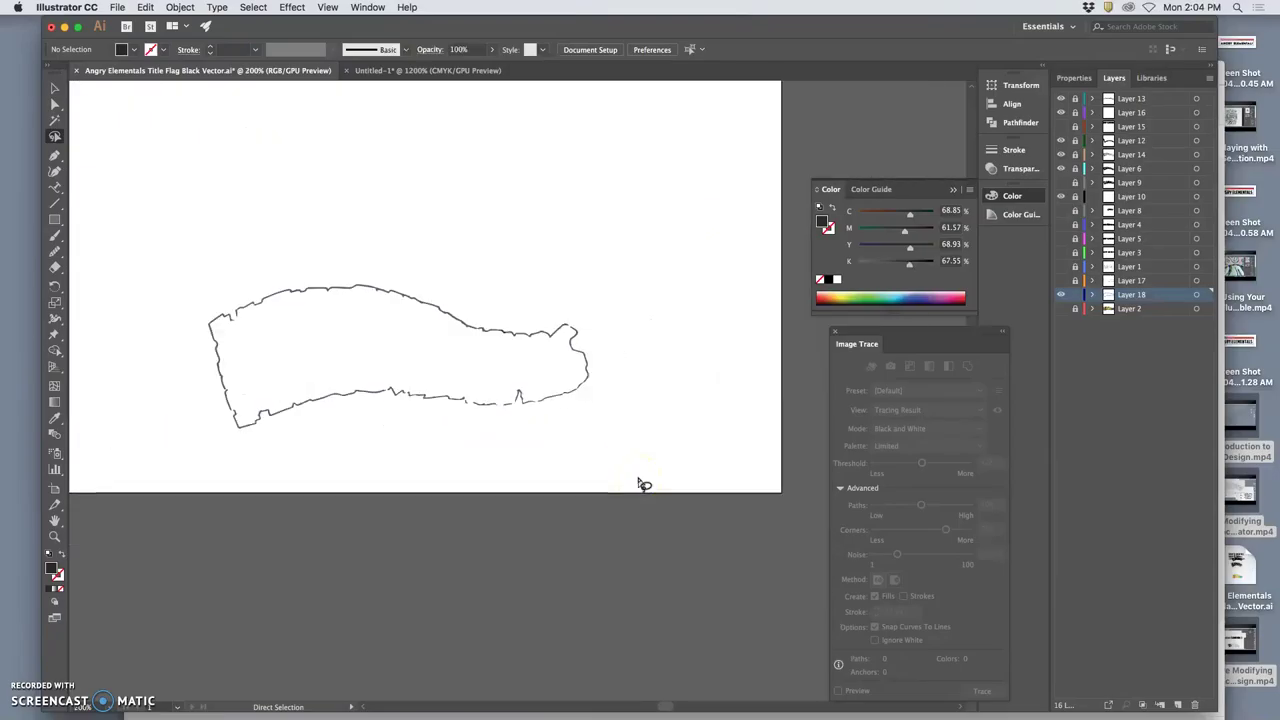
scroll(514, 423, "up", 2)
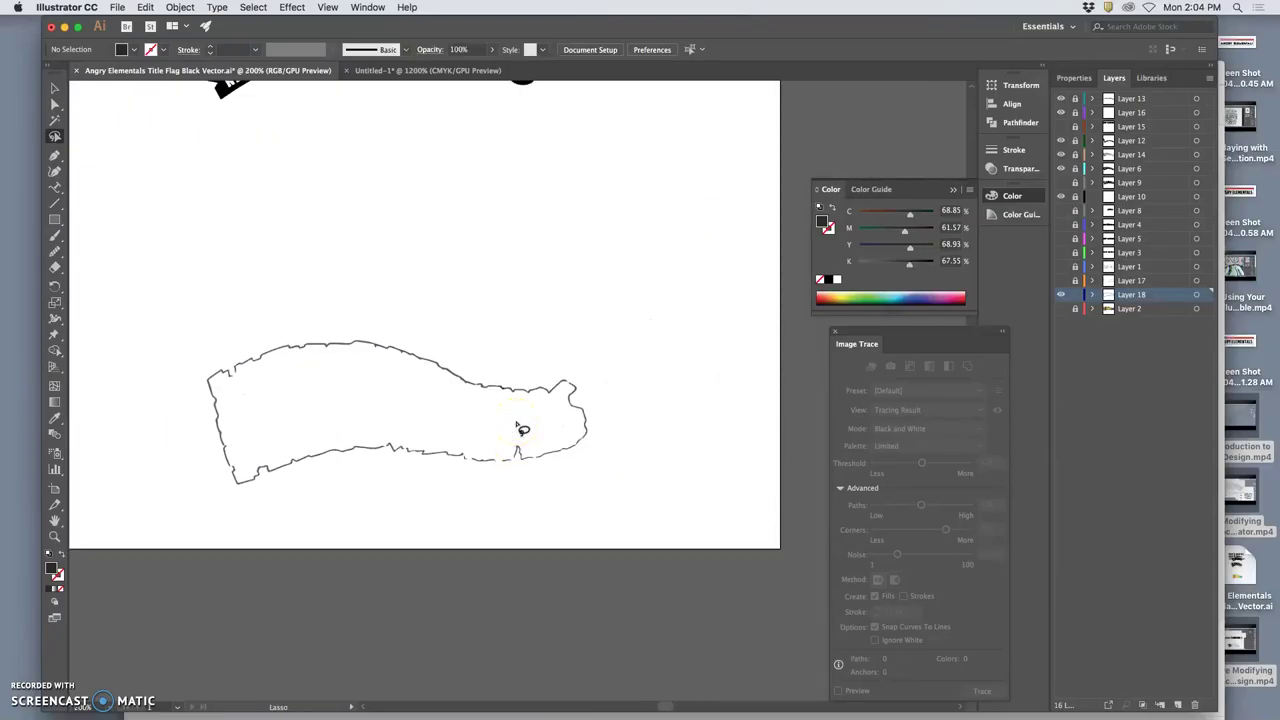
key("super+minus")
key("super+minus")
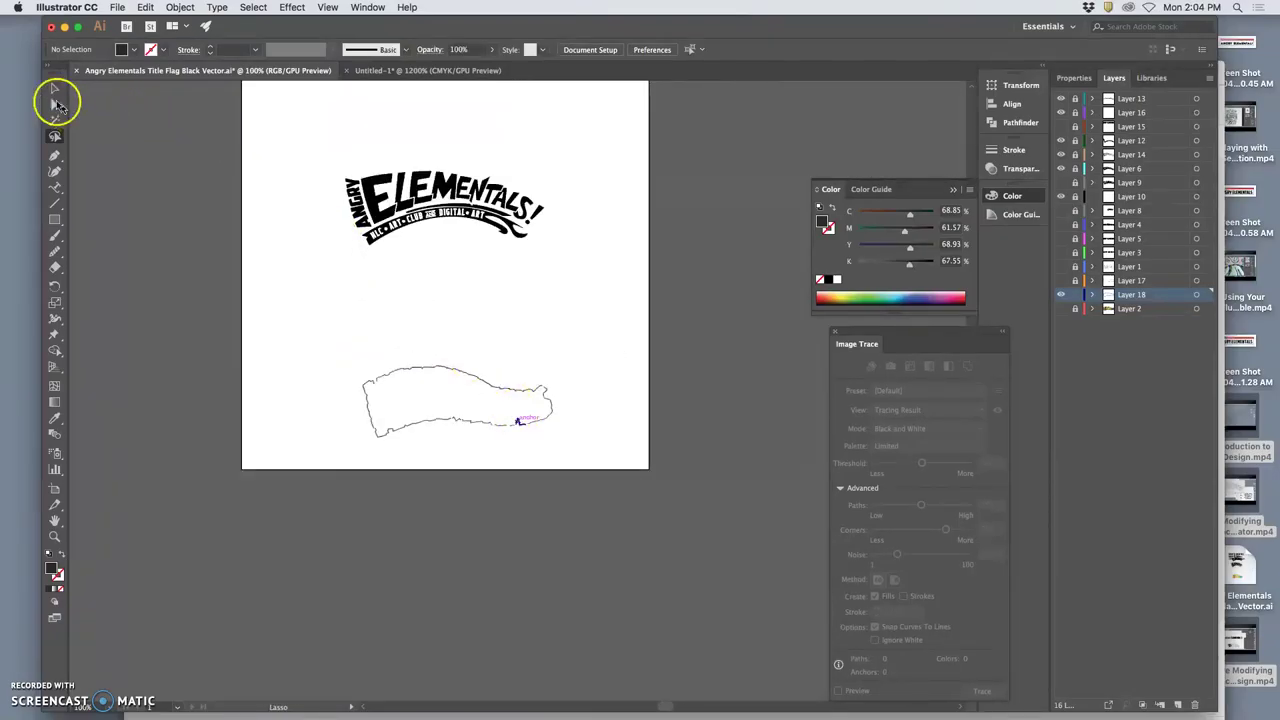
left_click(55, 89)
left_click_drag(344, 346, 586, 449)
left_click_drag(506, 410, 570, 245)
left_click_drag(569, 145, 580, 147)
left_click(478, 179)
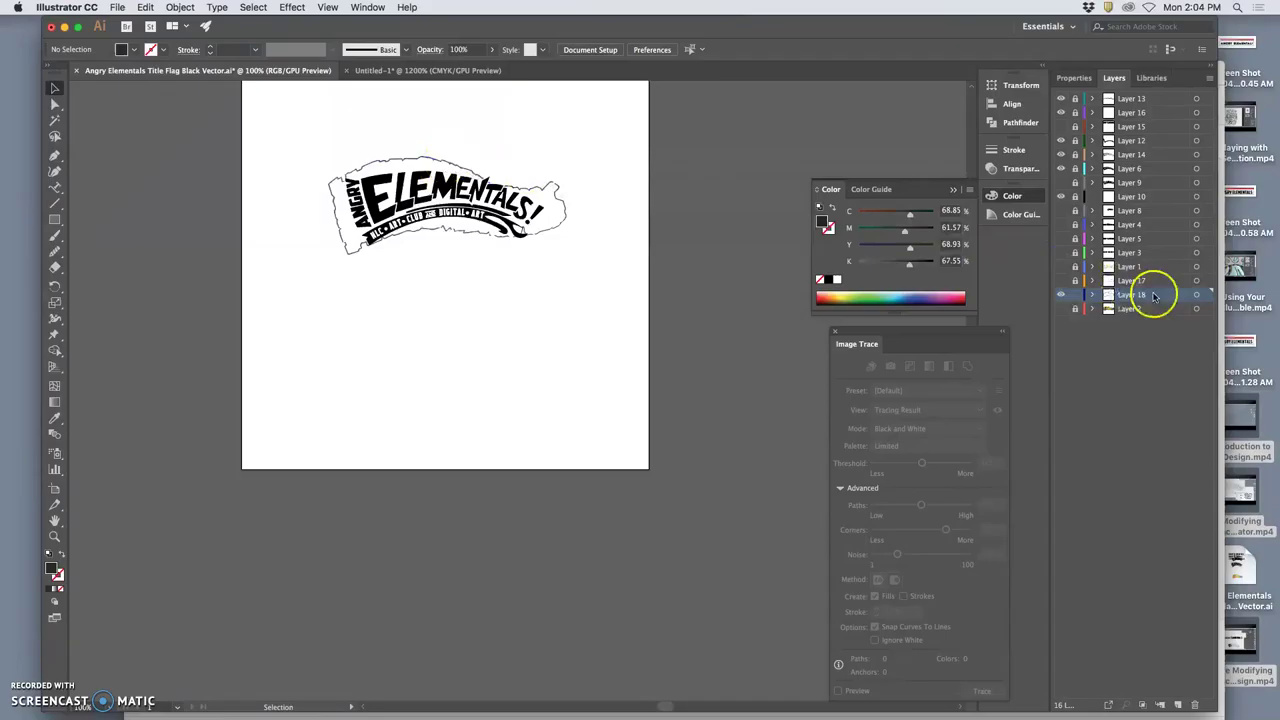
Step: Select all of Layer 18's artwork, shift the outline slightly right and up, and adjust its angle around the logo
left_click(1198, 296)
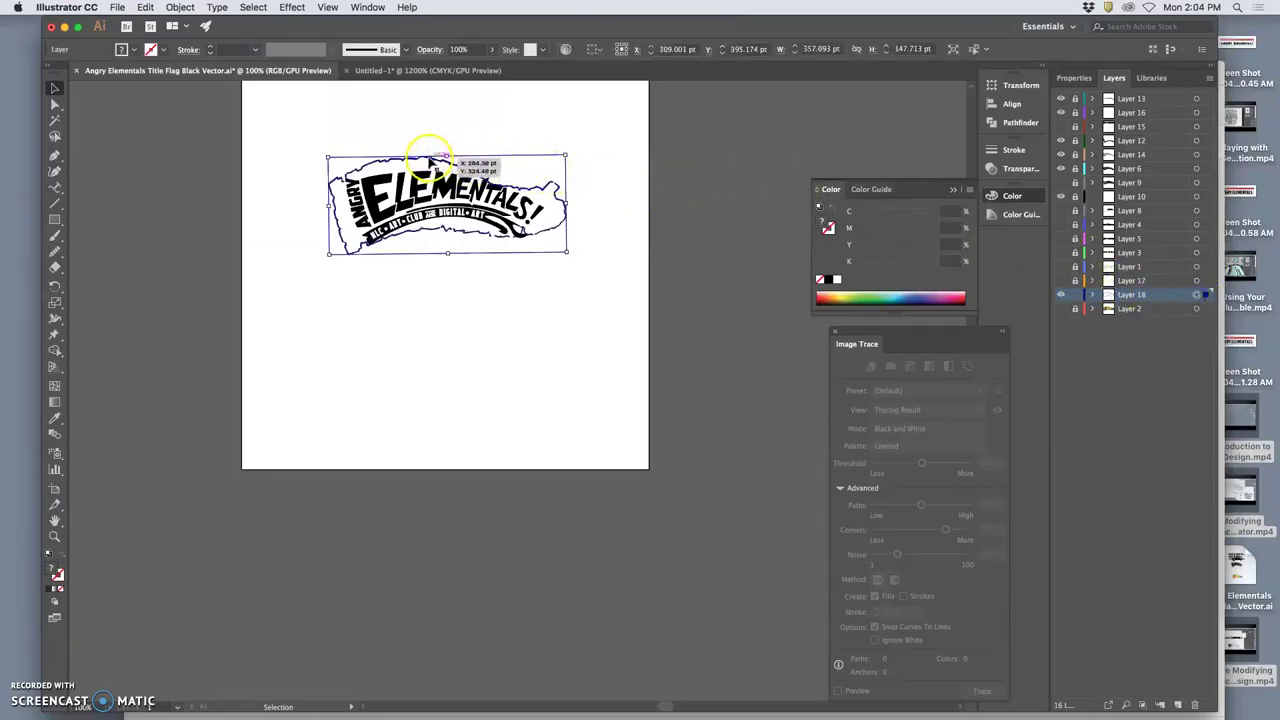
left_click_drag(429, 162, 441, 156)
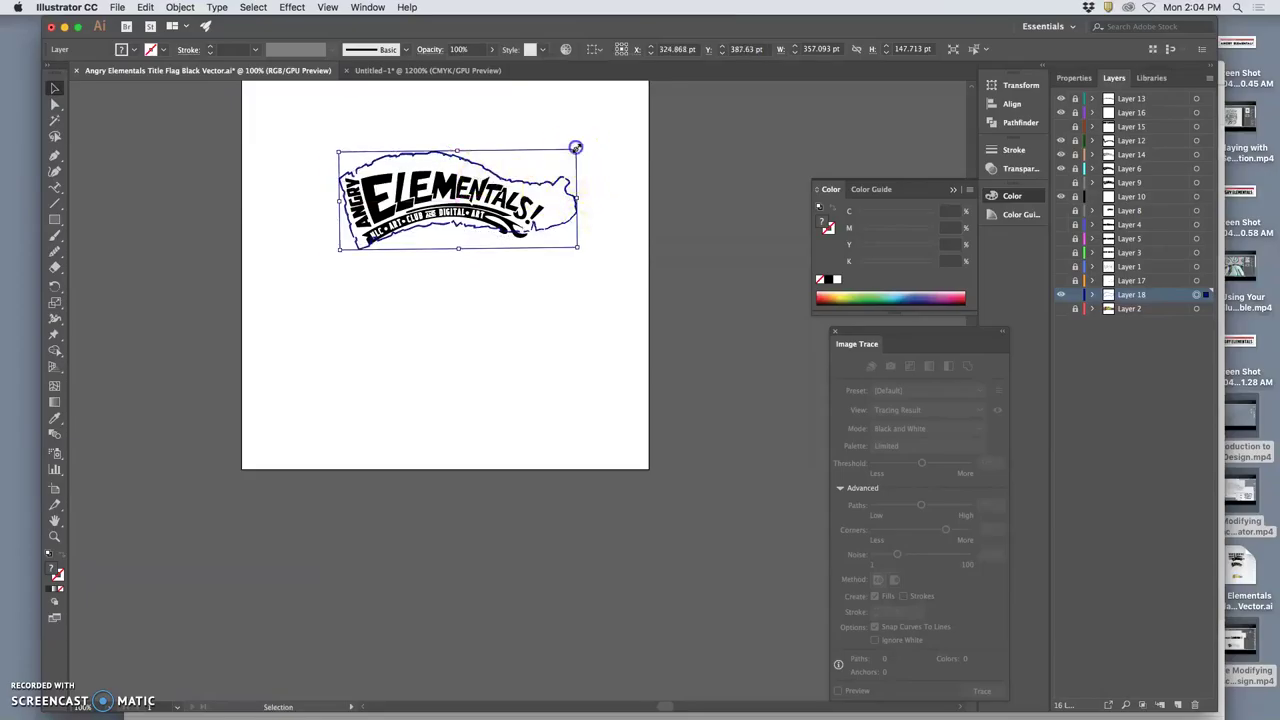
left_click_drag(575, 147, 578, 151)
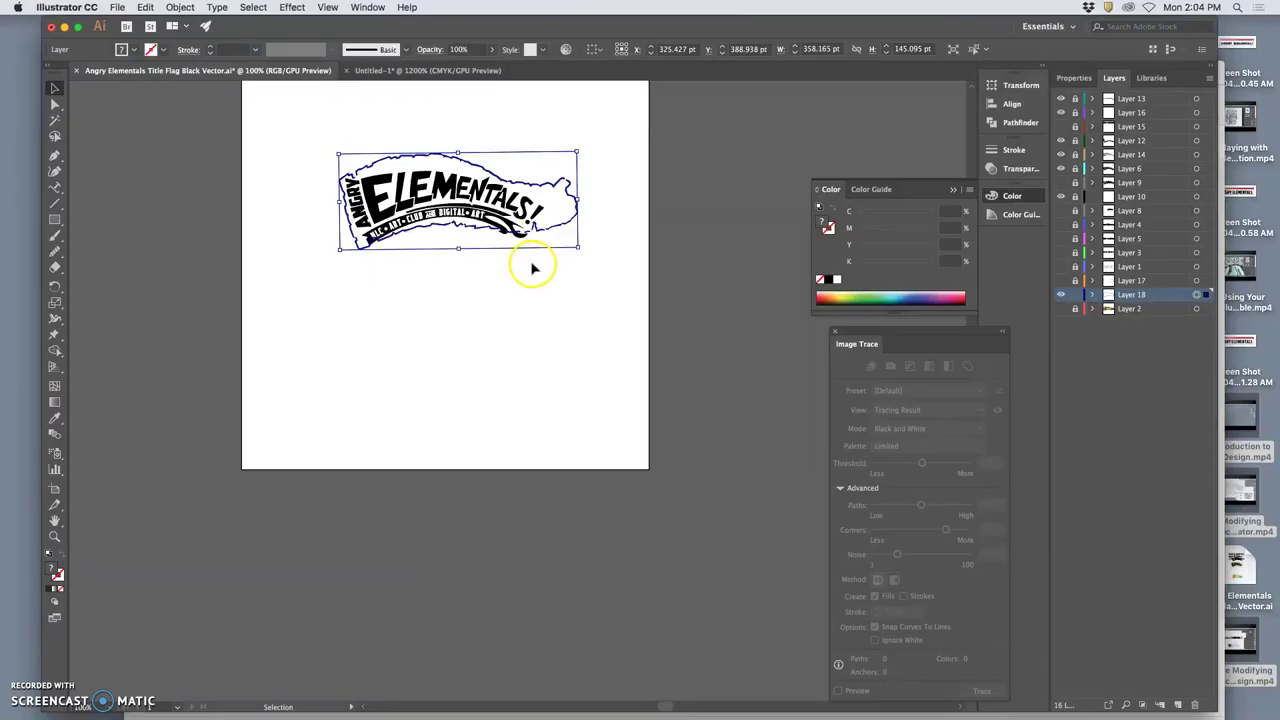
left_click(521, 304)
key("super+plus")
key("super+plus")
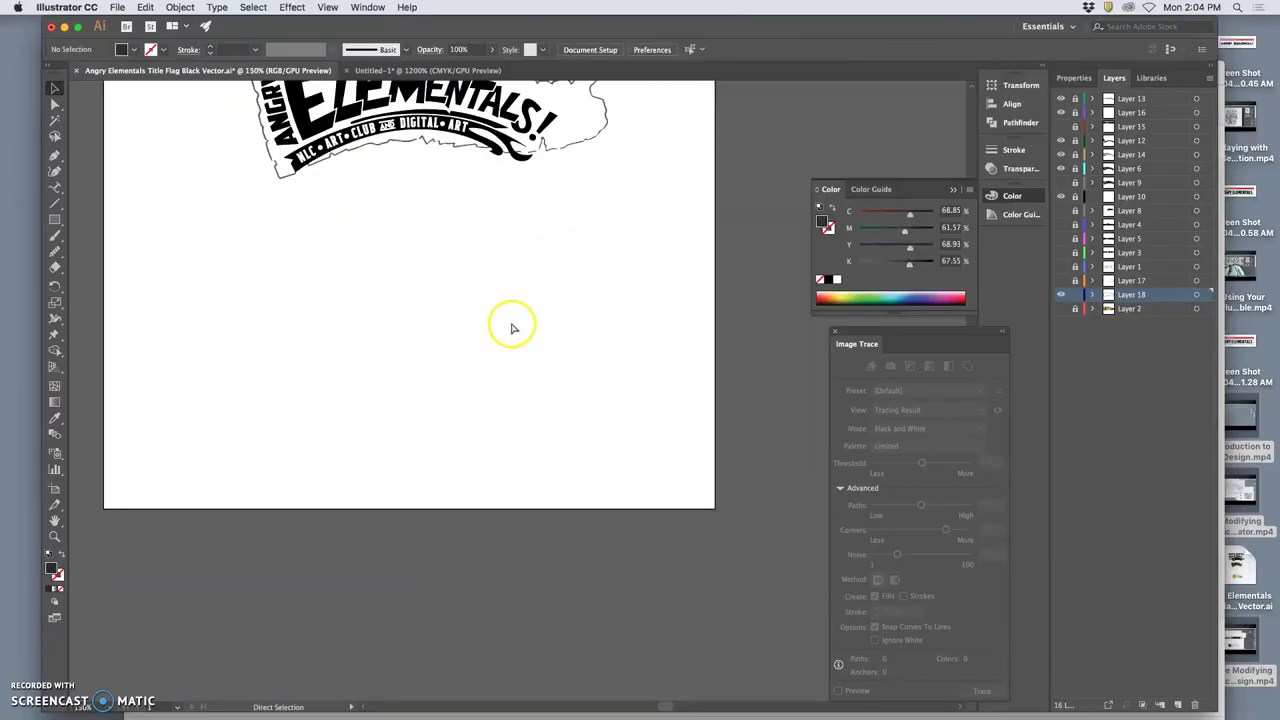
scroll(454, 291, "up", 5)
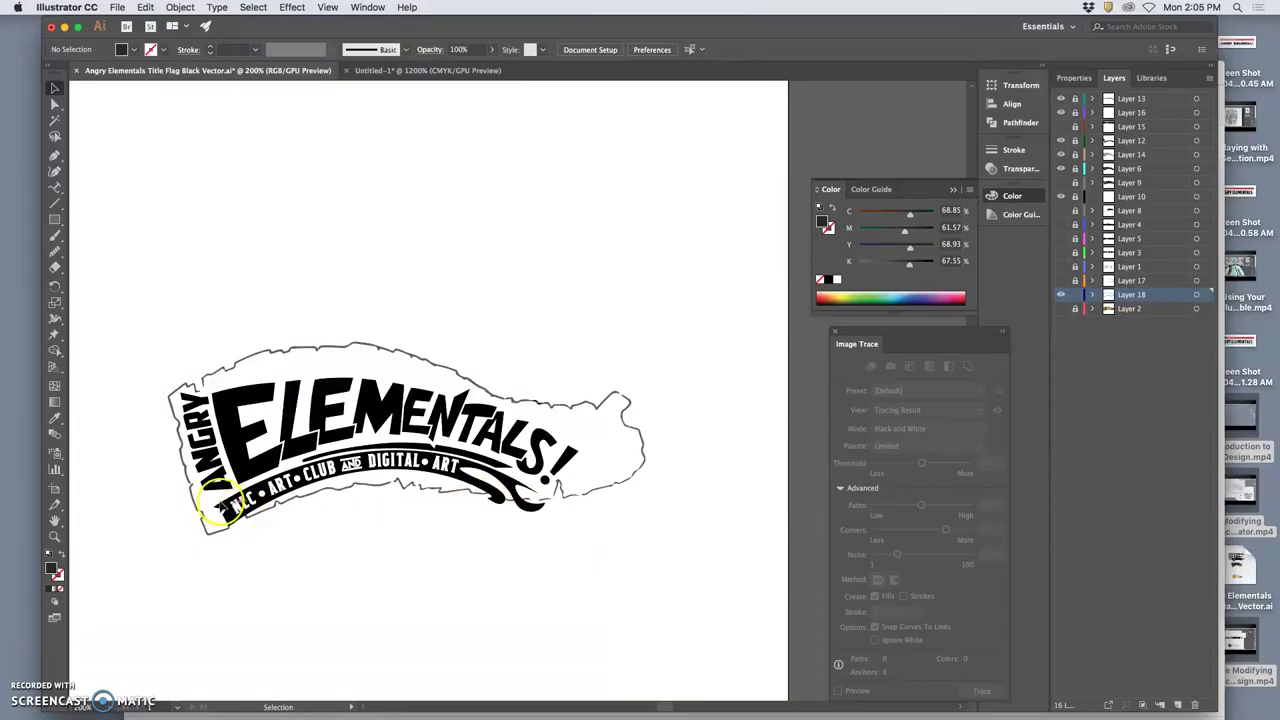
Step: Select and copy all of Layer 18's outline artwork, and lock and hide that layer
left_click(55, 135)
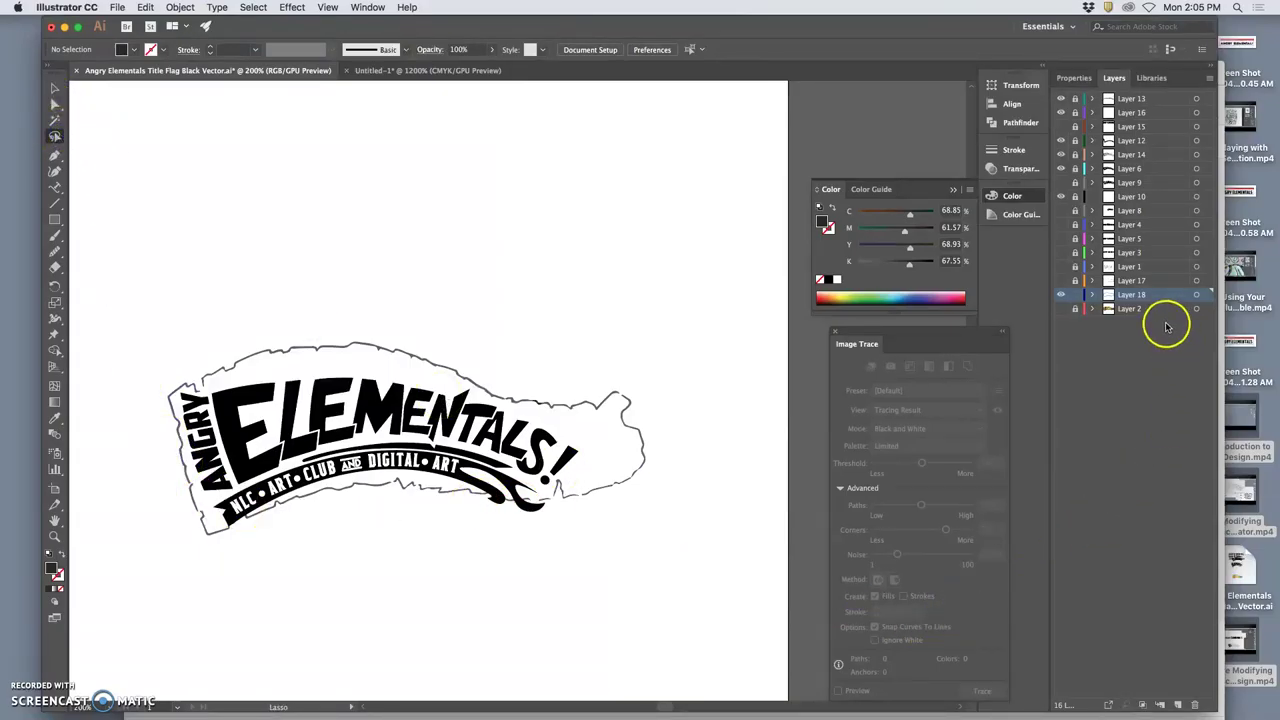
left_click(1197, 294)
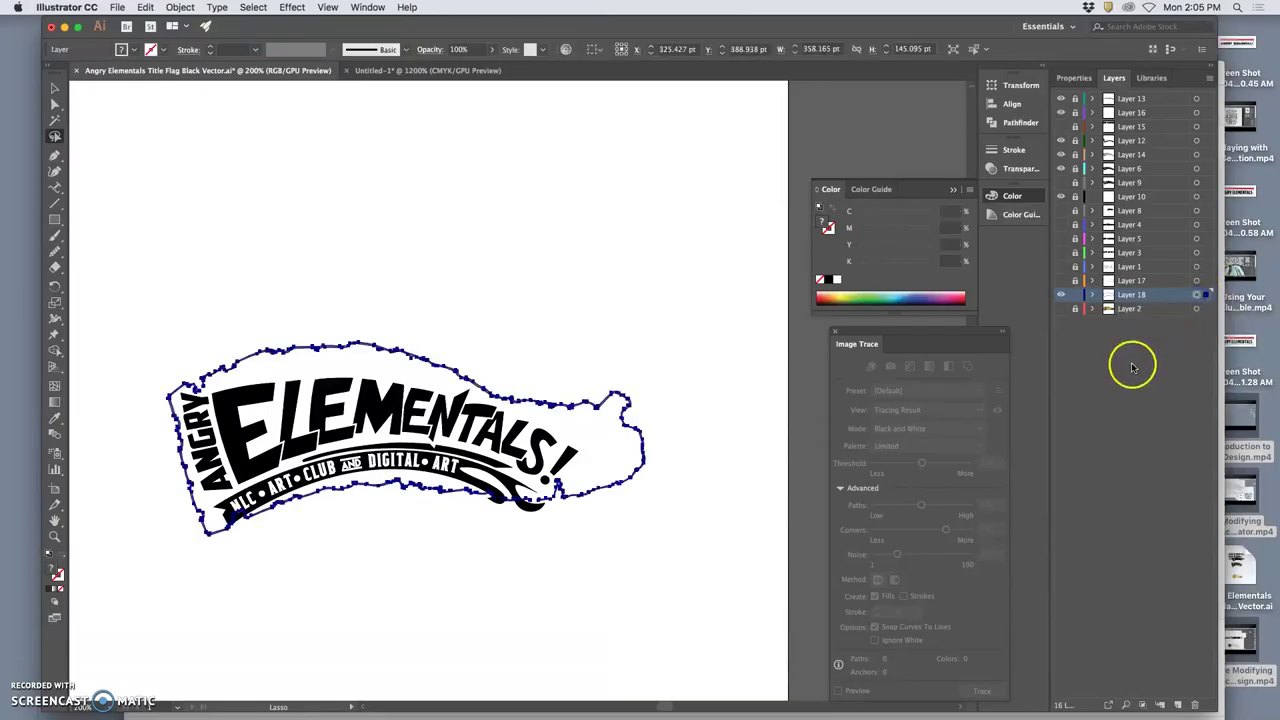
left_click(1075, 295)
left_click(1093, 295)
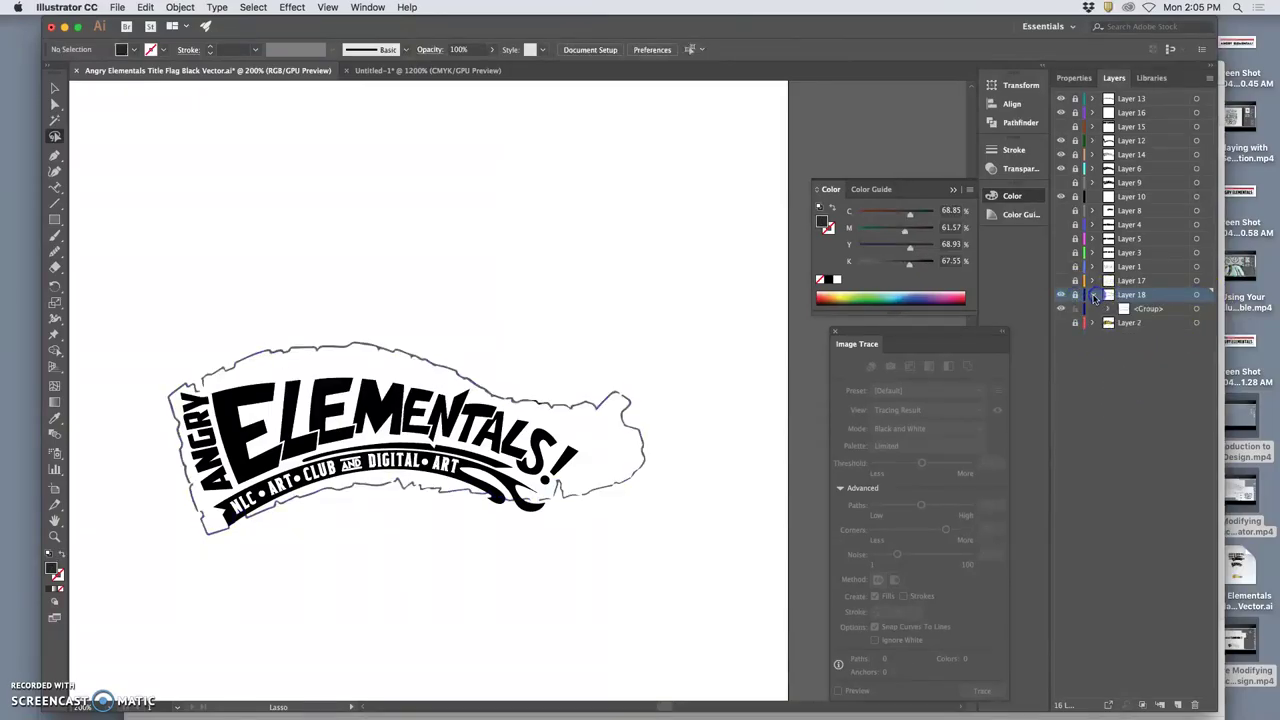
left_click(1094, 297)
left_click(1061, 295)
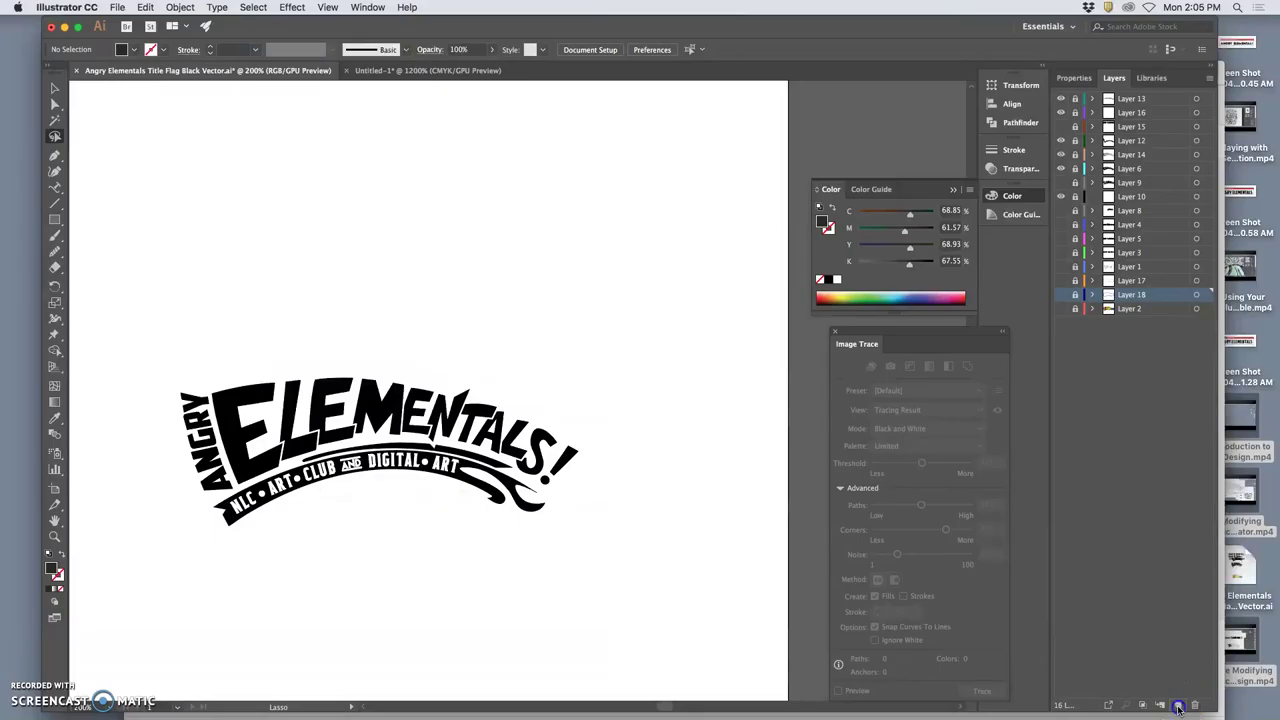
Step: Create a new layer above Layer 18, paste the copied outline in place, and give it a solid dark fill
left_click(1179, 707)
left_click(145, 7)
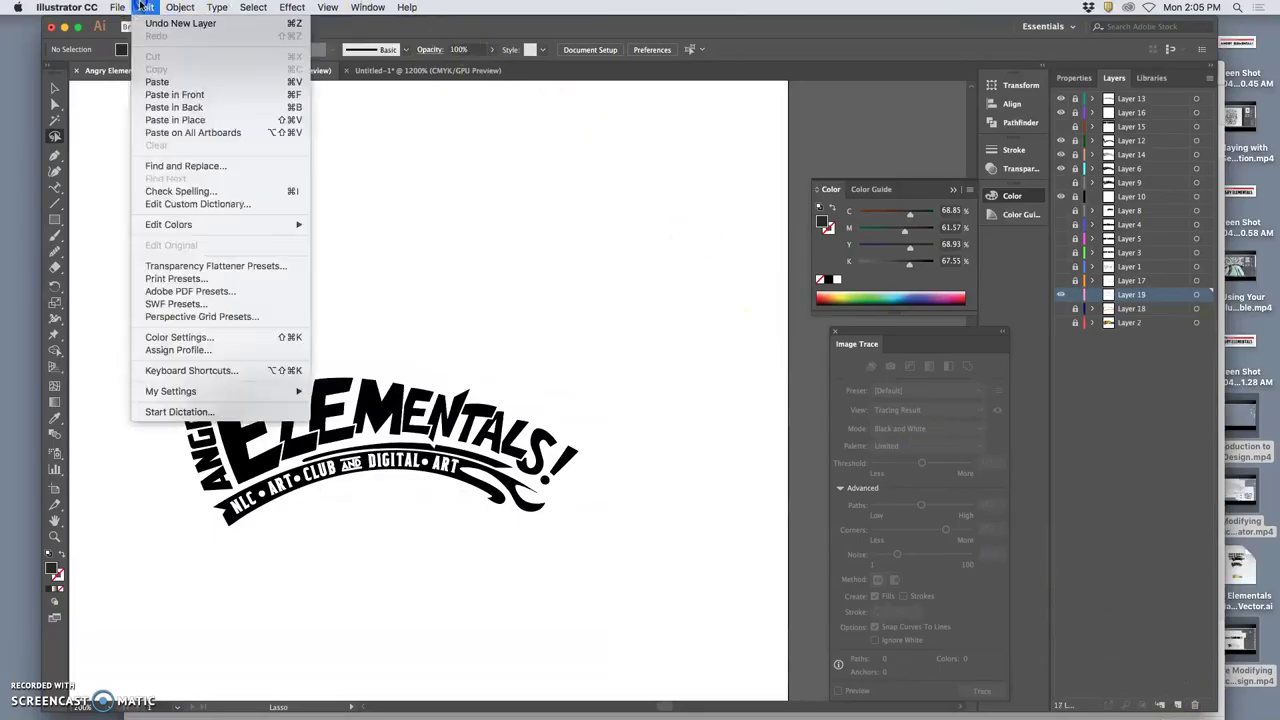
left_click(172, 120)
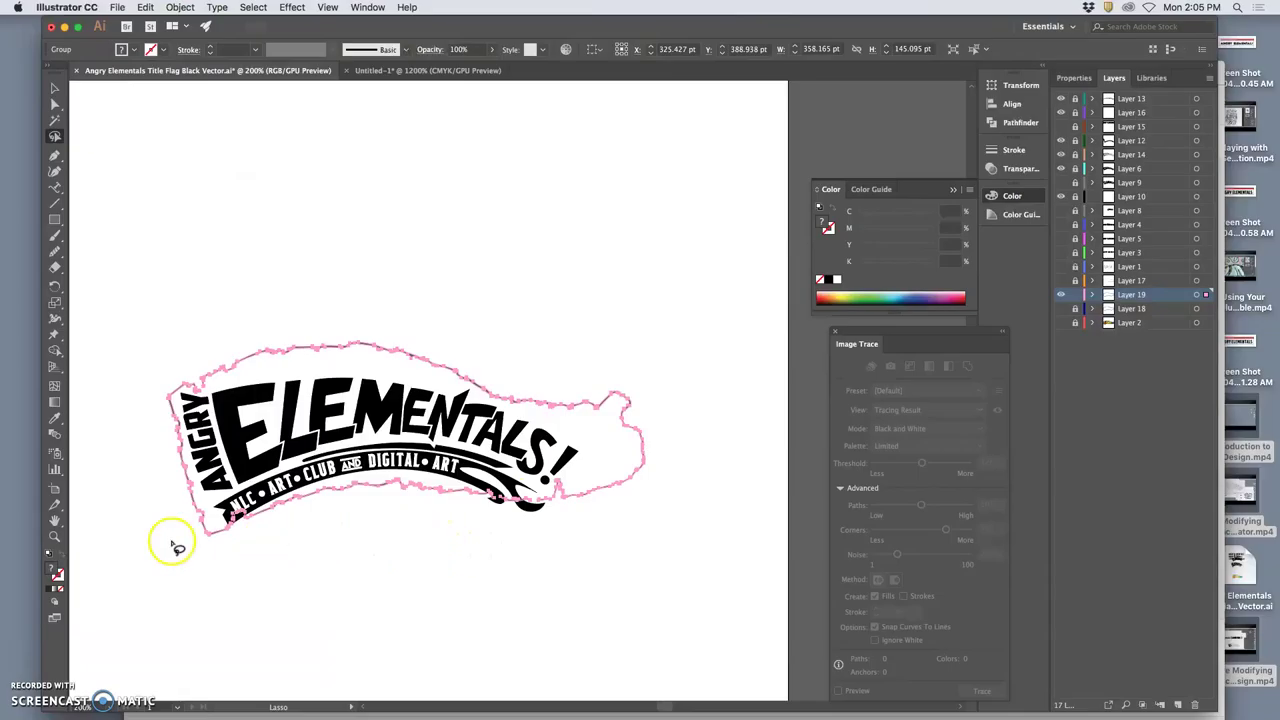
left_click(52, 590)
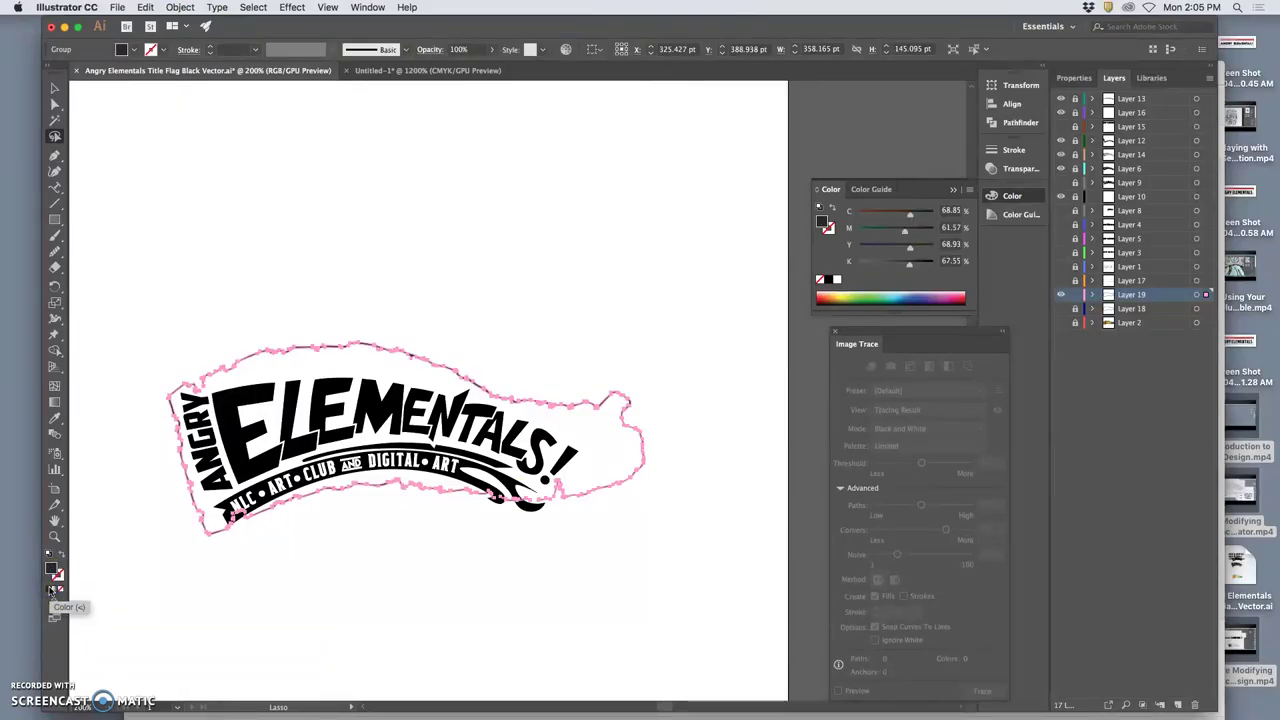
left_click(186, 586)
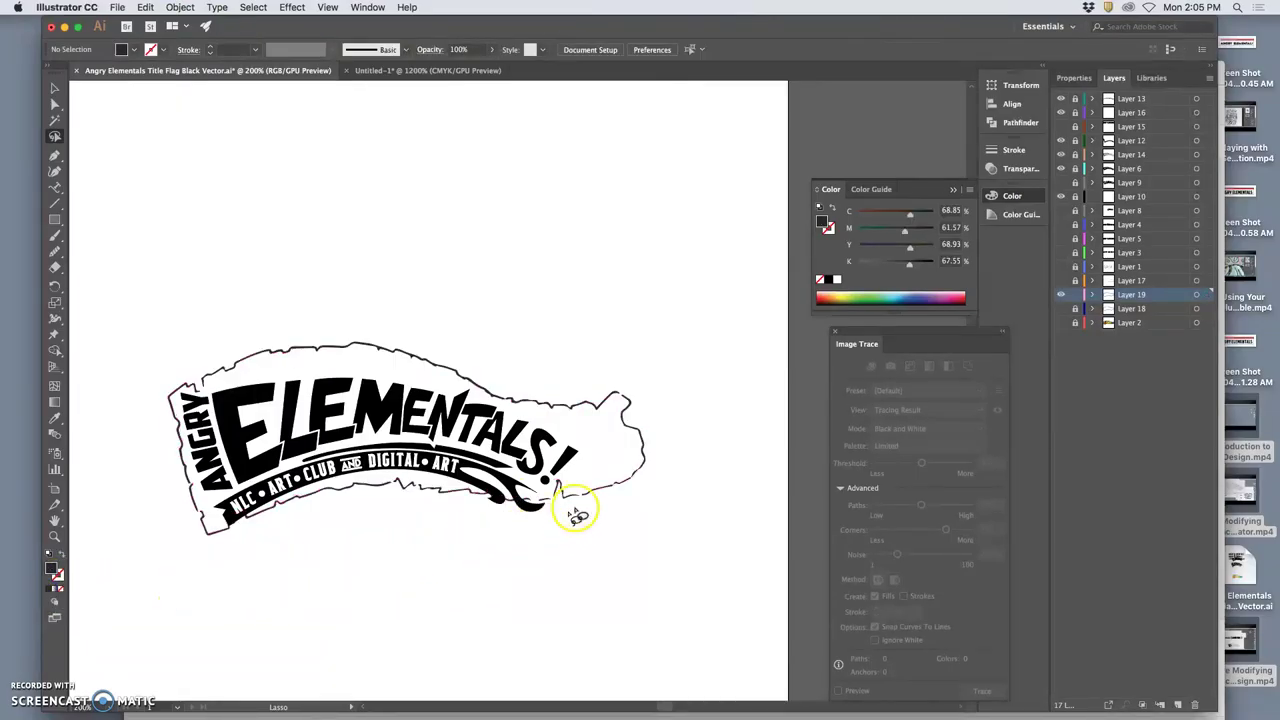
Step: Lasso and delete the outline's lower edge running beneath the NLC • ART CLUB AND DIGITAL • ART banner
left_click(551, 507)
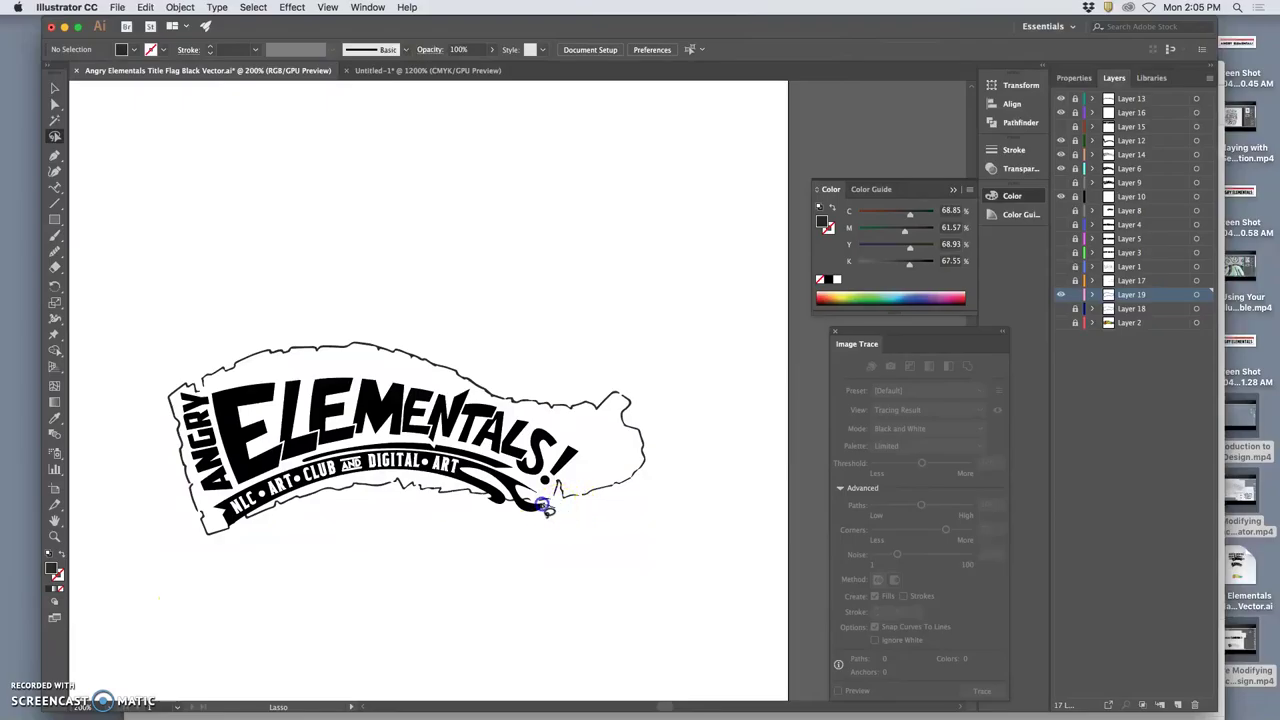
left_click_drag(529, 498, 415, 463)
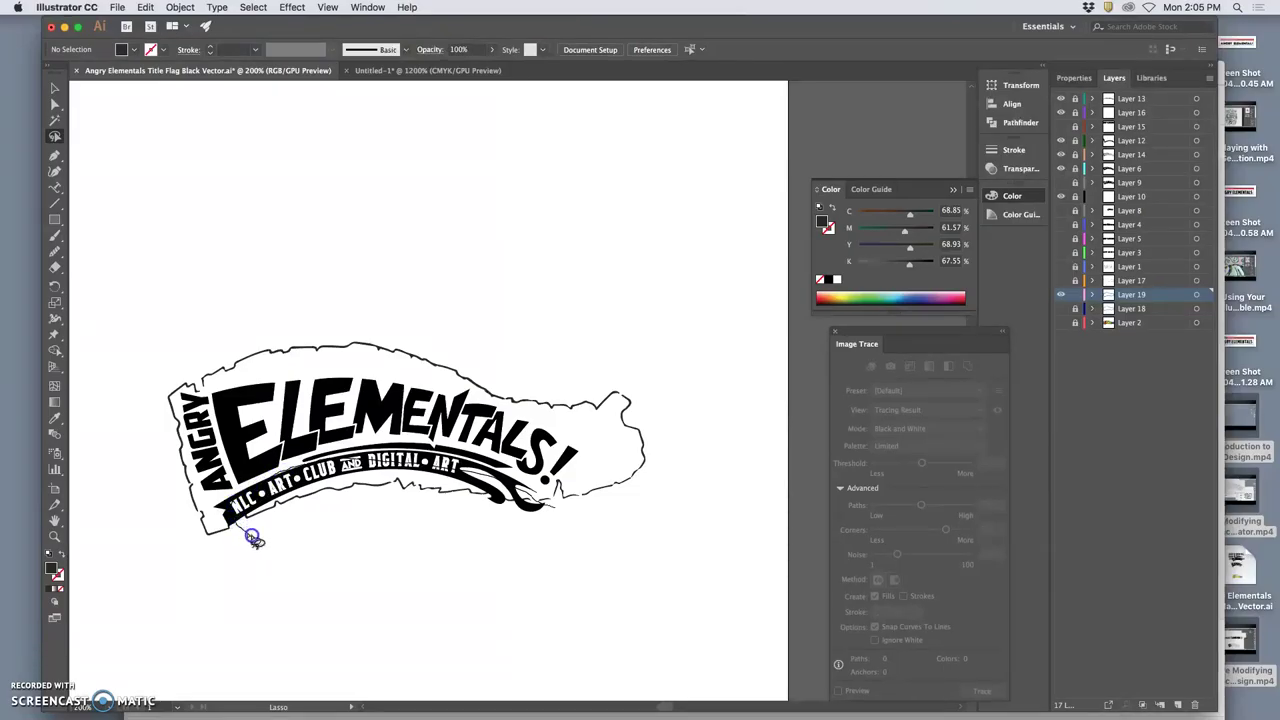
left_click_drag(254, 538, 314, 546)
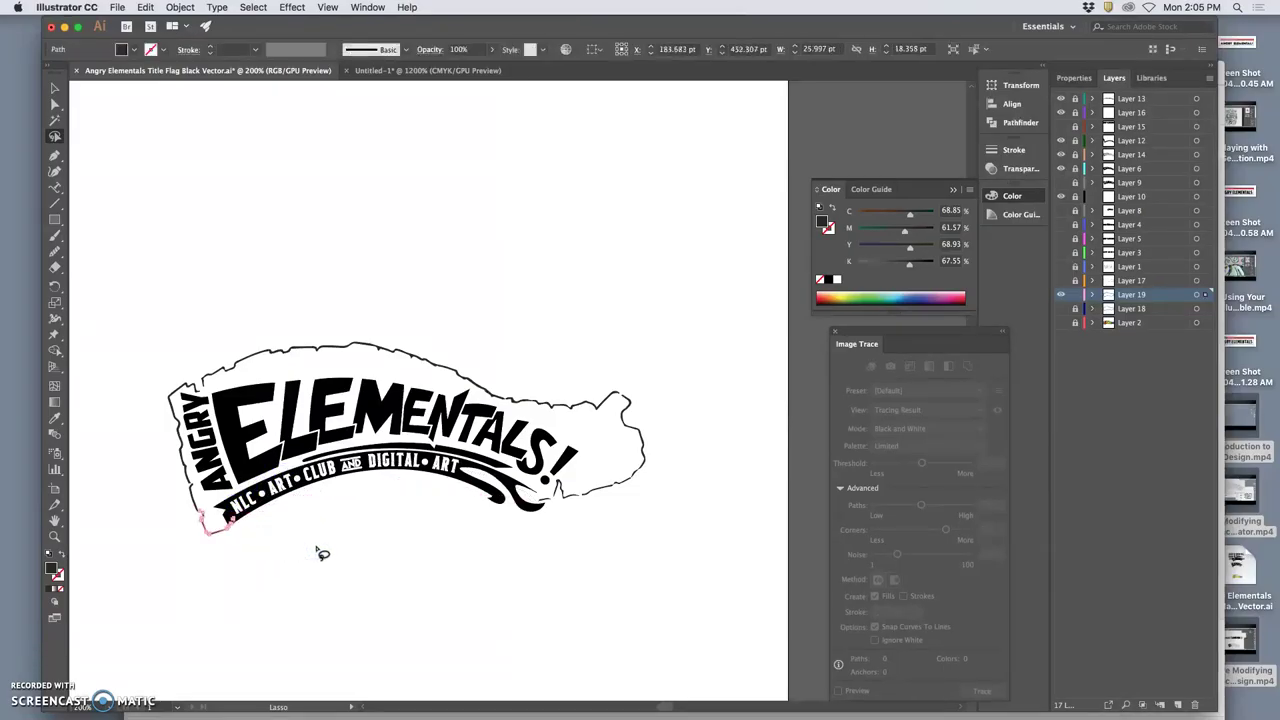
left_click(335, 547)
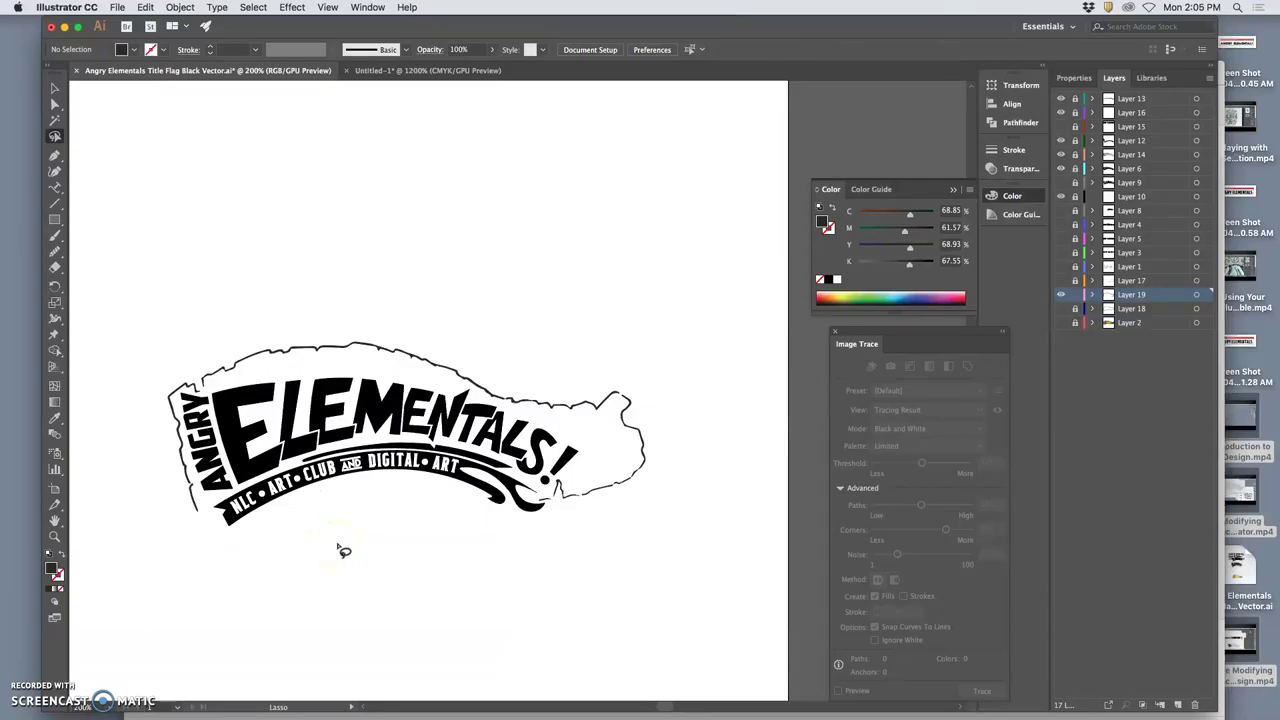
key("super+z")
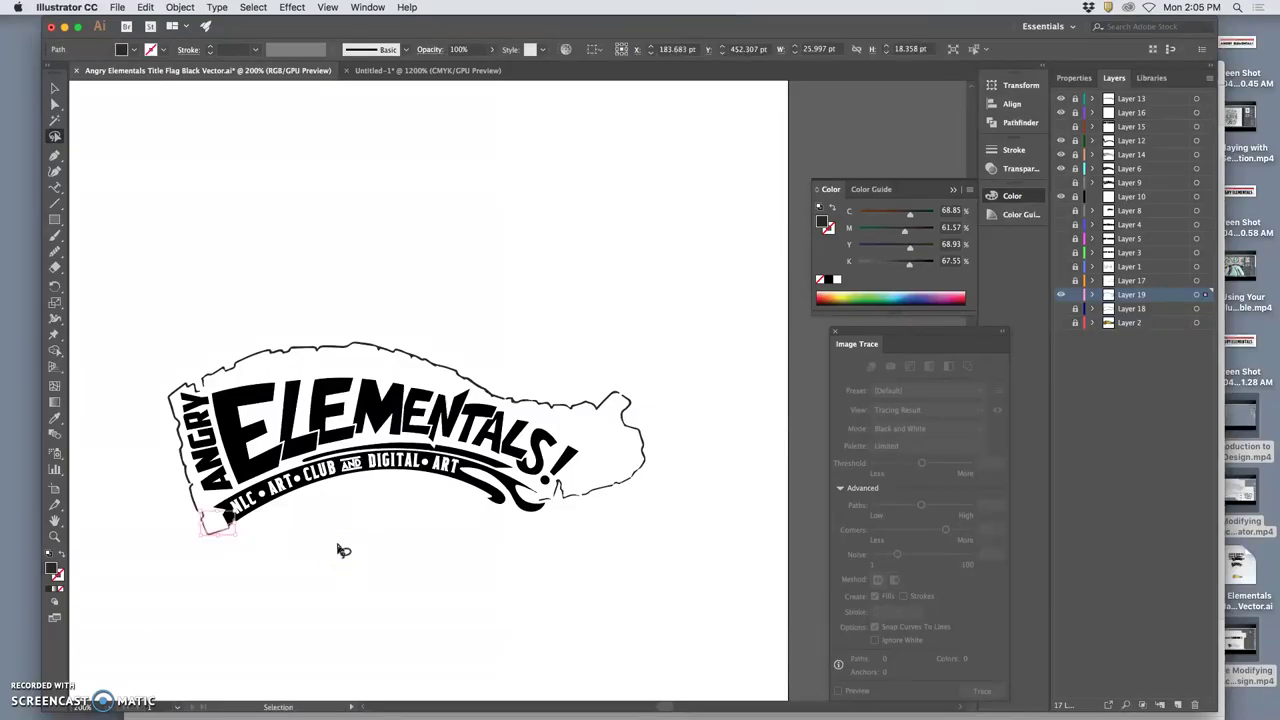
left_click(339, 545)
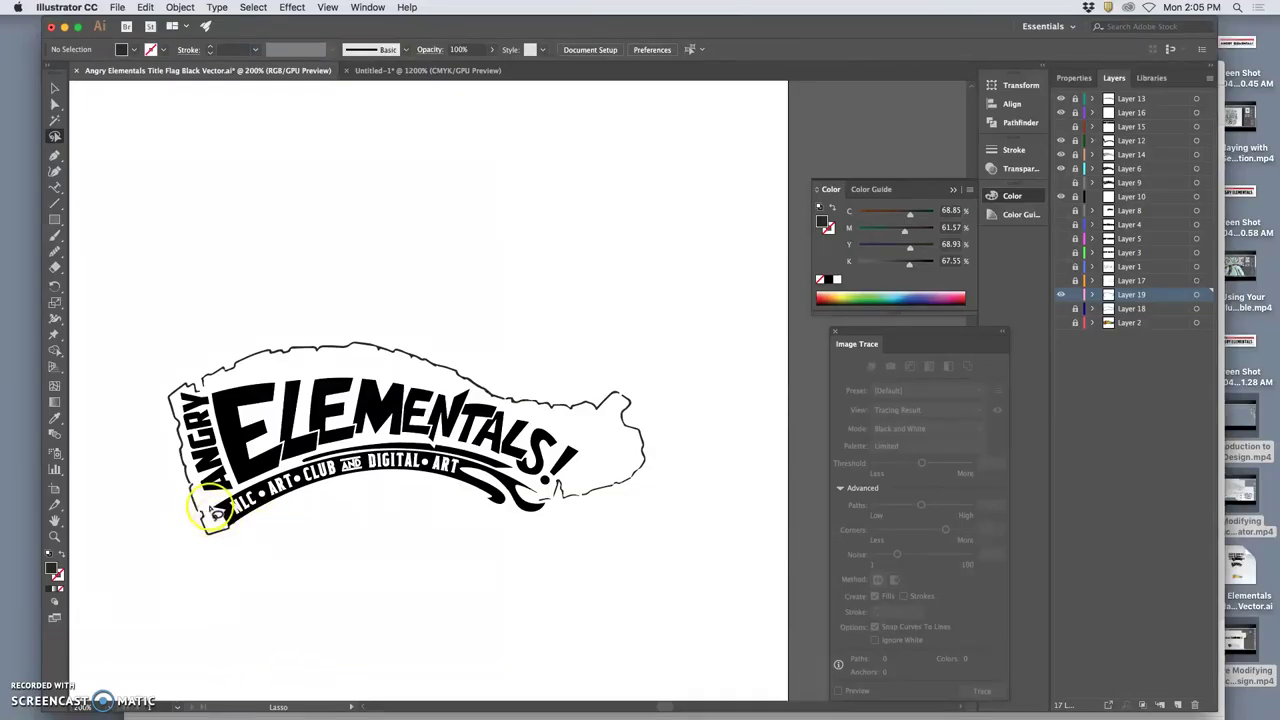
Step: Lasso and delete the outline's lower-left corner fragments around the banner's left tip, keeping the side line along ANGRY
left_click_drag(242, 547, 246, 543)
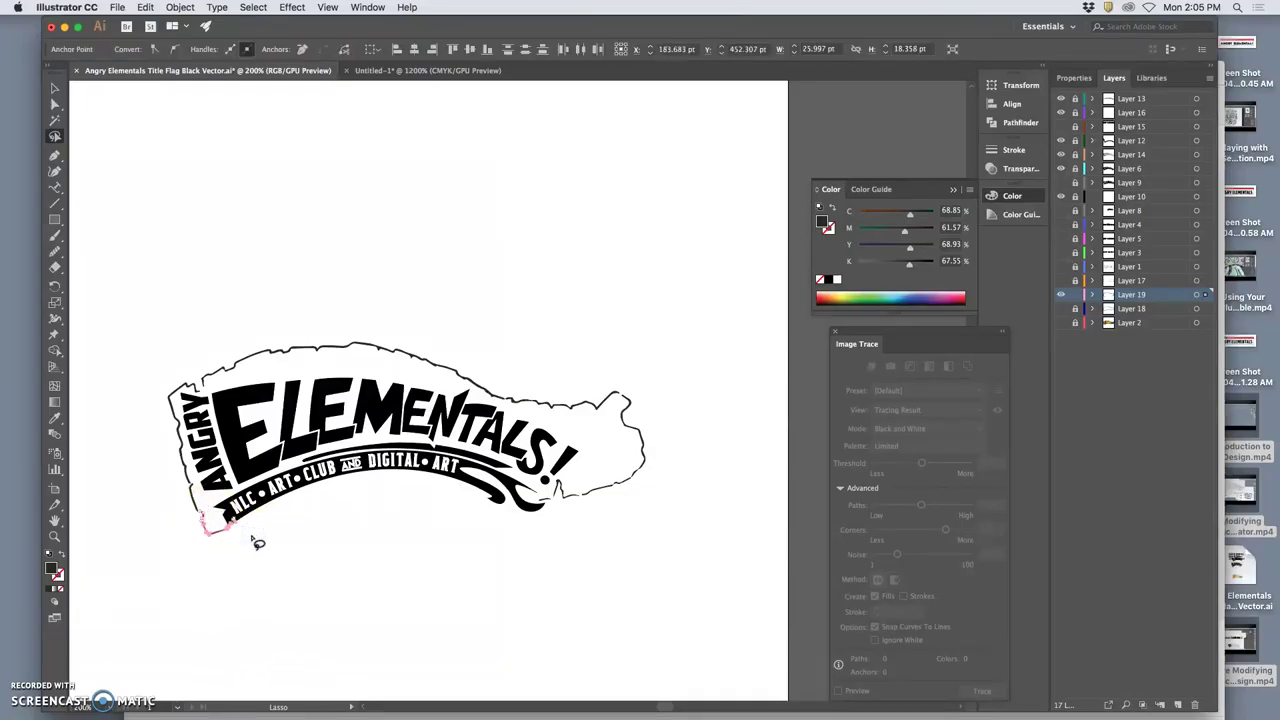
left_click(262, 540)
left_click(331, 540)
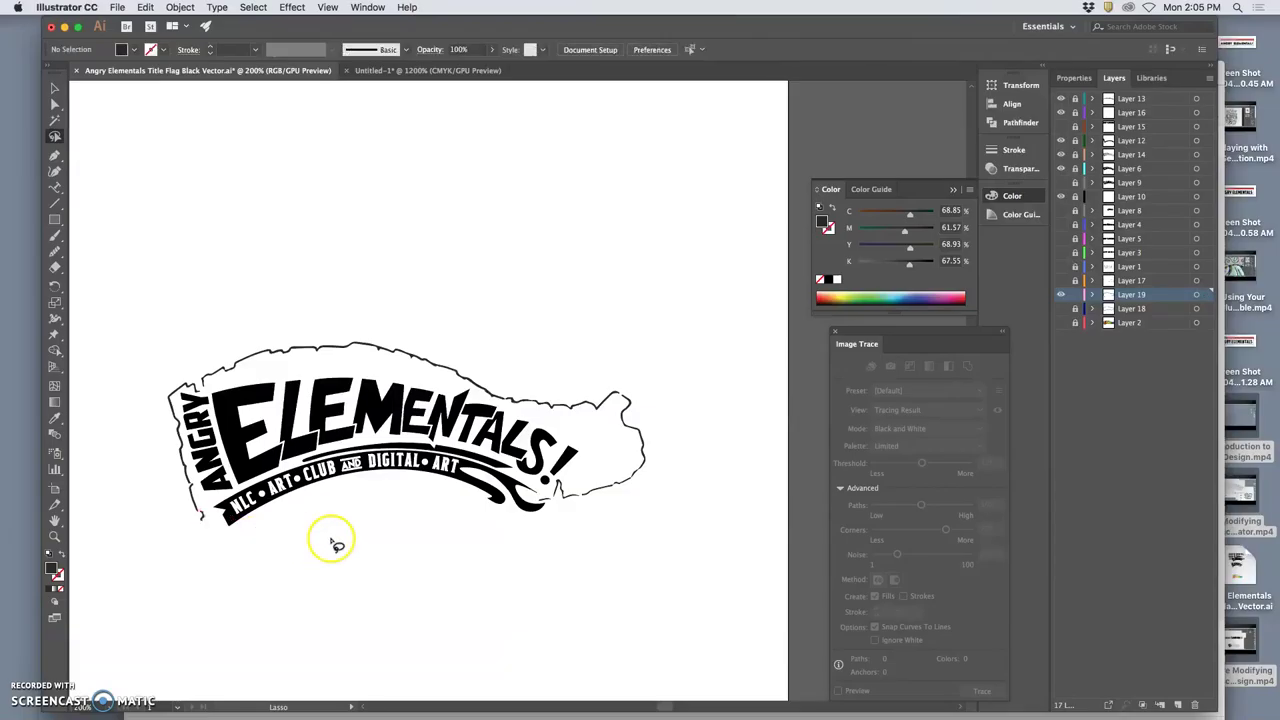
mouse_move(214, 537)
left_mouse_down()
mouse_move(242, 514)
mouse_move(205, 505)
mouse_move(199, 524)
mouse_move(232, 533)
left_mouse_up()
key("Delete")
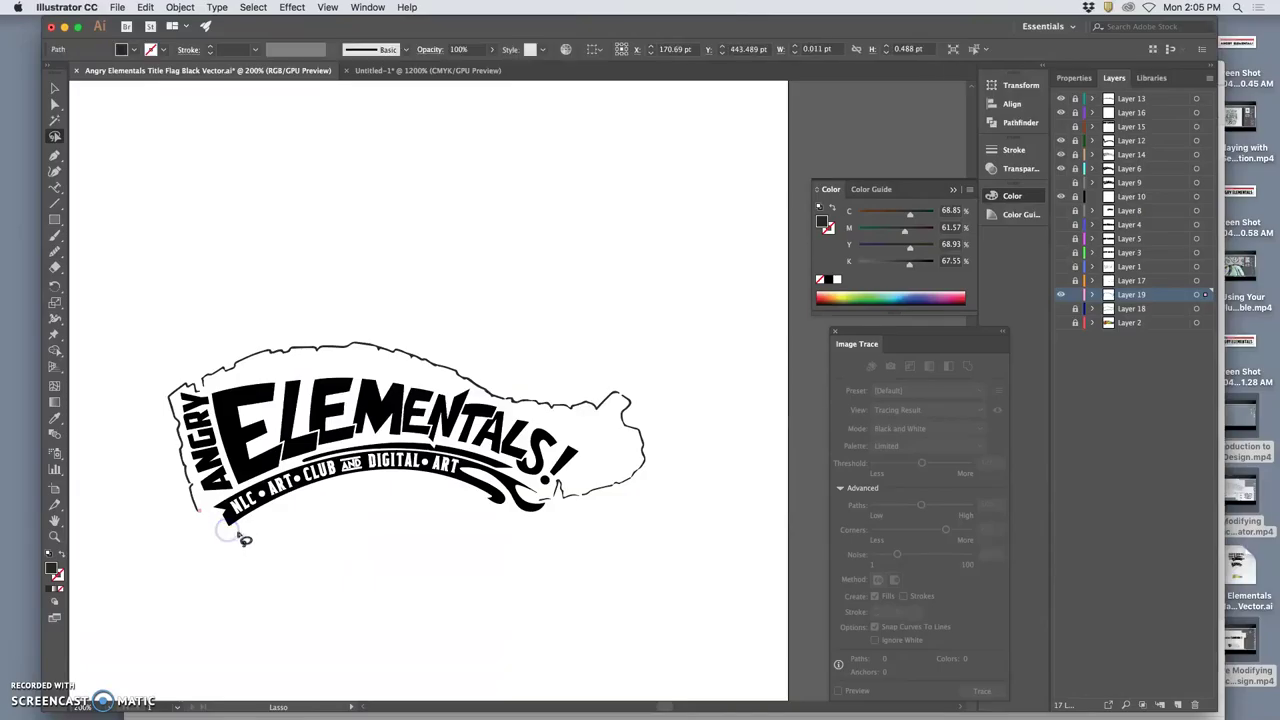
left_click(266, 540)
Step: Lasso the outline's right end around the exclamation mark and move it slightly left and down with Direct Selection
scroll(388, 522, "right", 4)
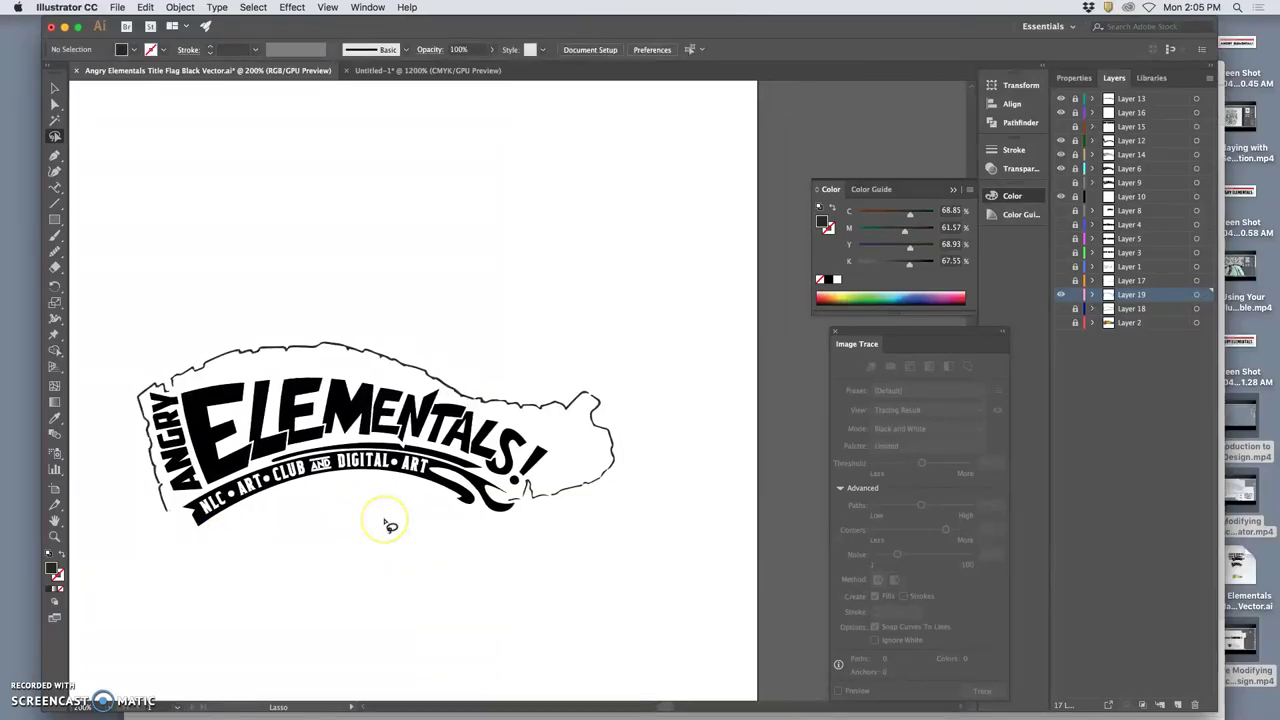
scroll(388, 522, "up", 1)
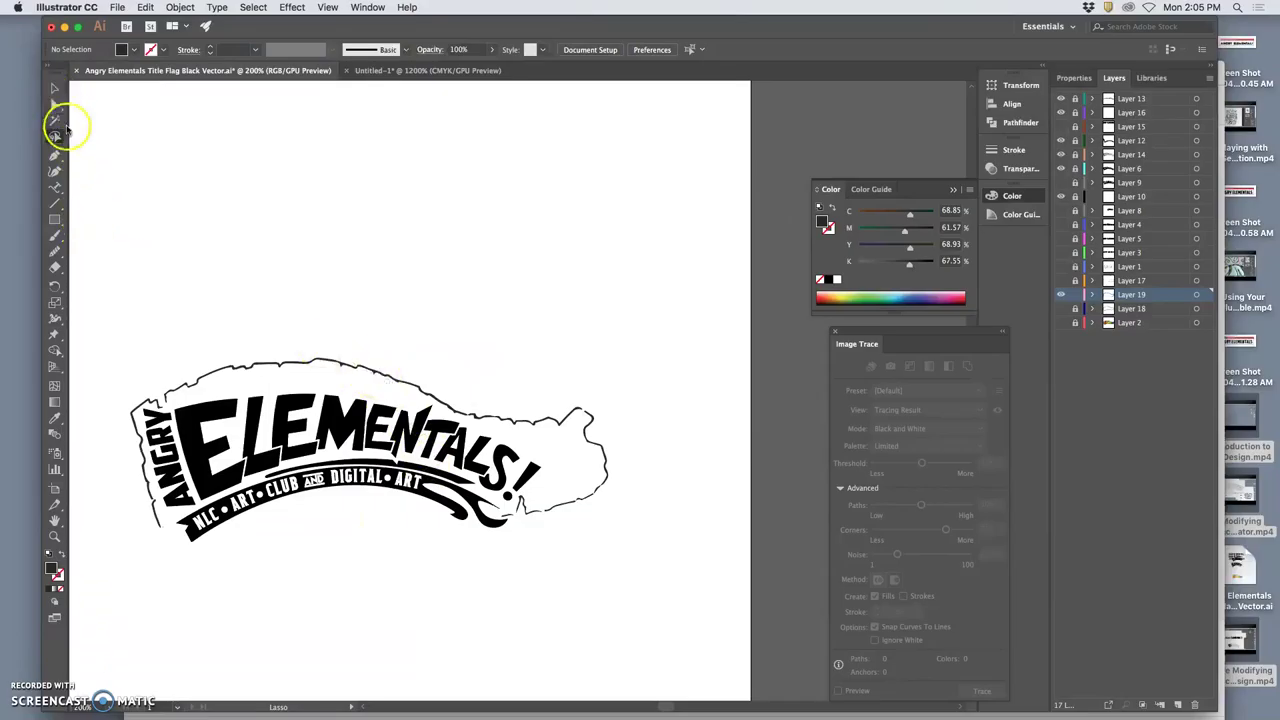
mouse_move(635, 405)
left_mouse_down()
mouse_move(590, 393)
mouse_move(492, 410)
left_mouse_up()
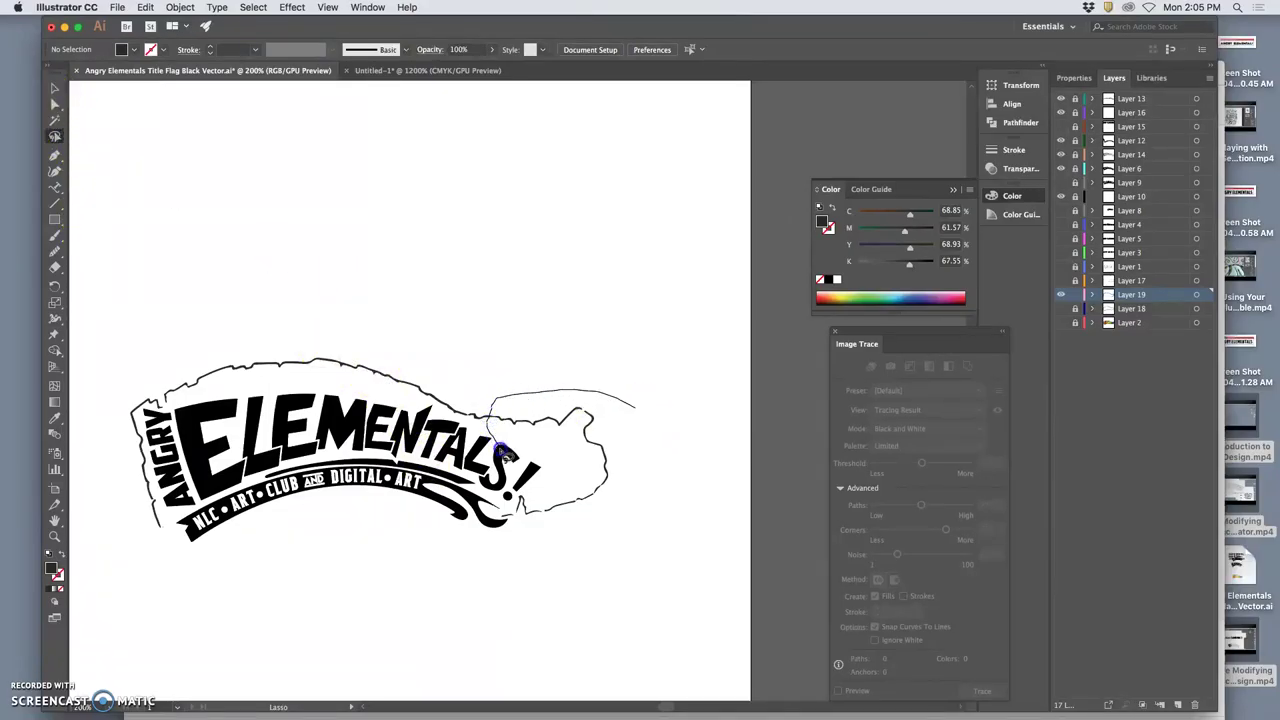
mouse_move(493, 533)
left_mouse_down()
mouse_move(650, 420)
mouse_move(636, 406)
mouse_move(589, 425)
mouse_move(593, 440)
left_mouse_up()
left_click(55, 104)
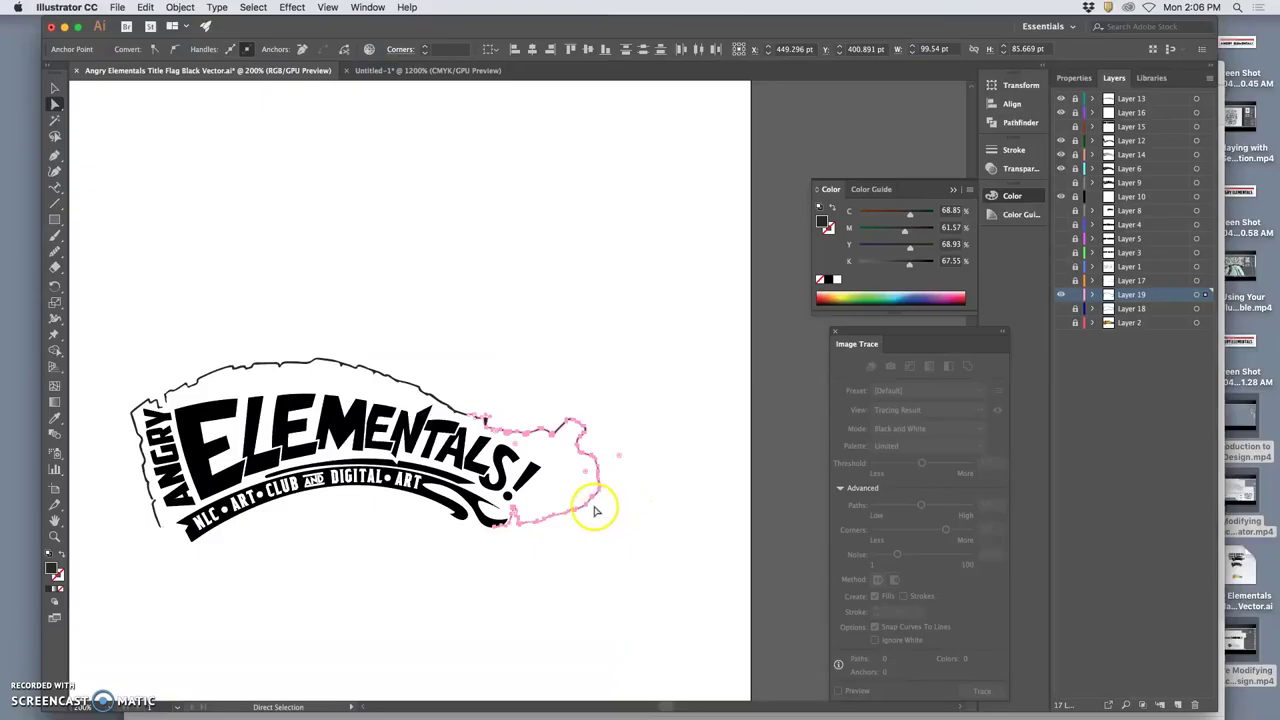
left_click(536, 518)
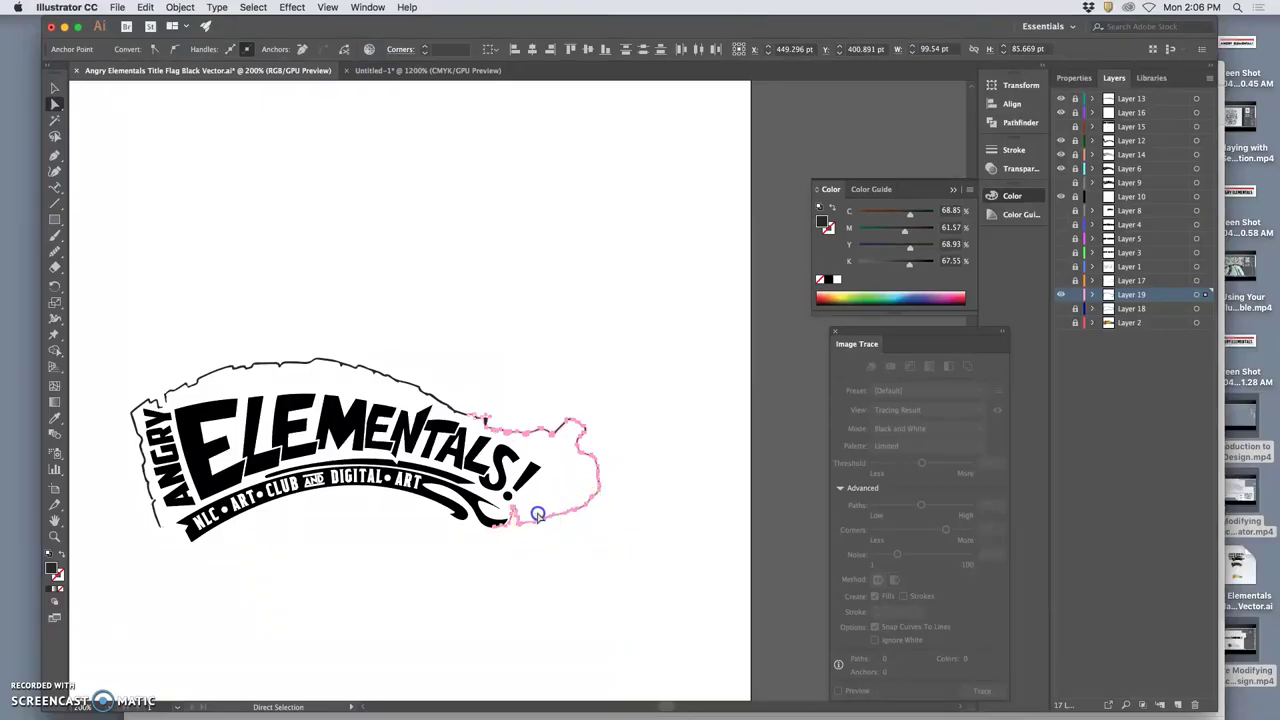
left_click(540, 514)
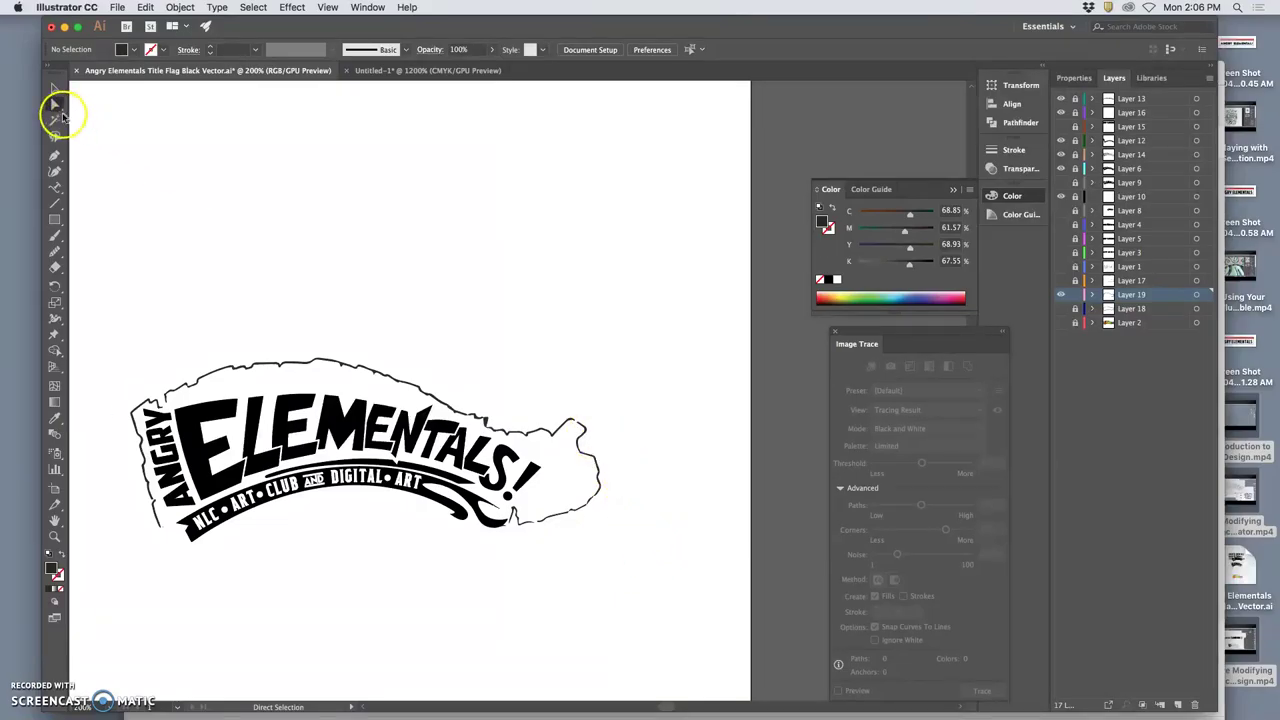
Step: Lasso the outermost right part of the outline and move it left, closer to the exclamation mark
left_click(55, 138)
left_click_drag(622, 407, 558, 429)
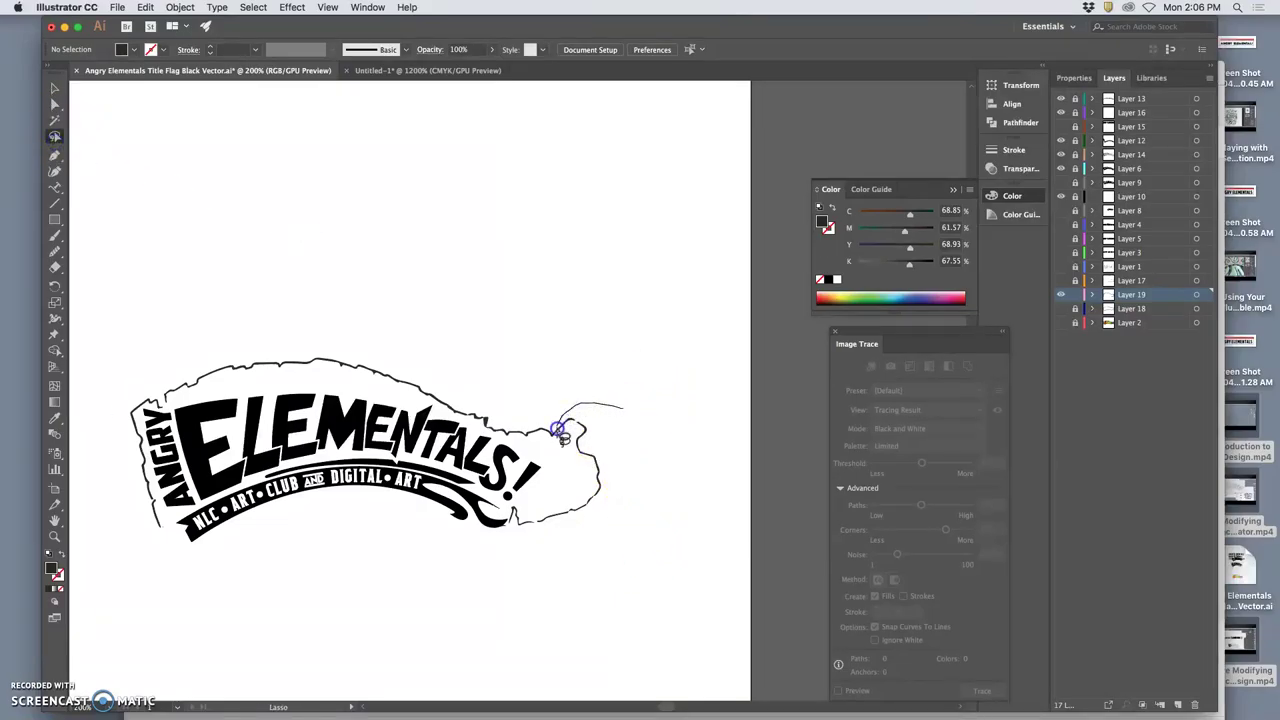
left_click_drag(540, 544, 646, 455)
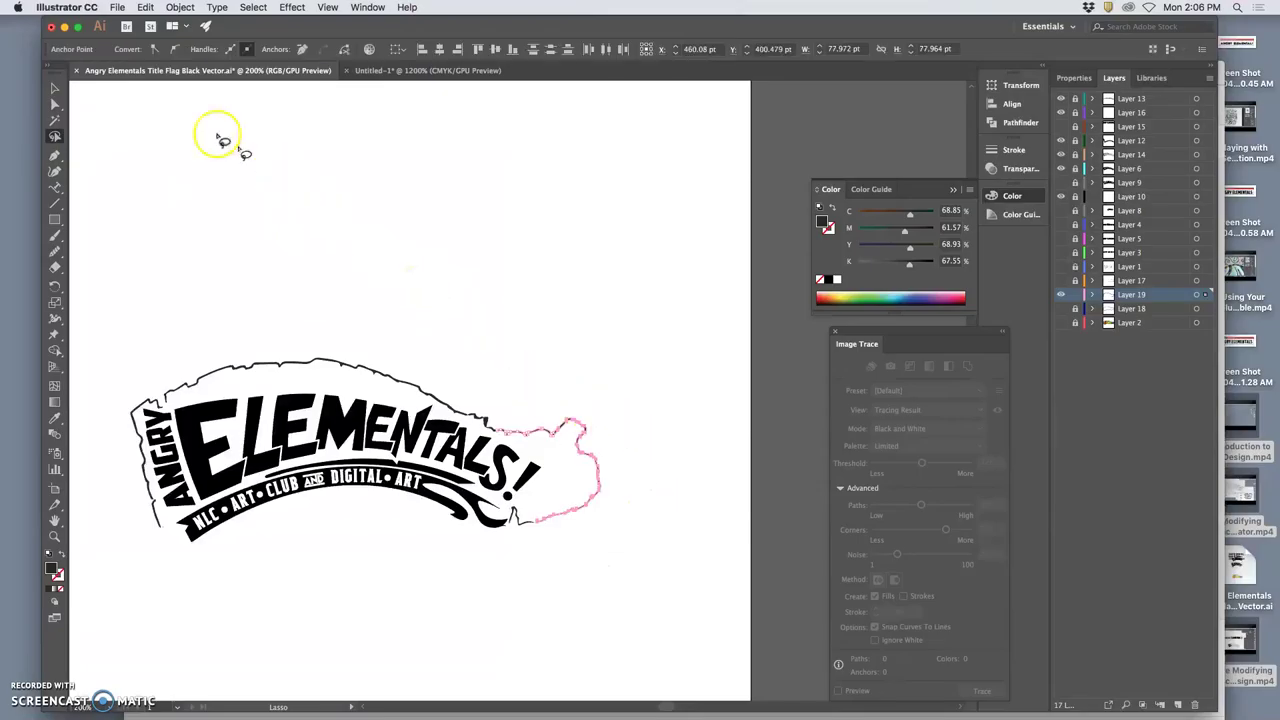
left_click(55, 104)
left_click_drag(563, 427, 565, 471)
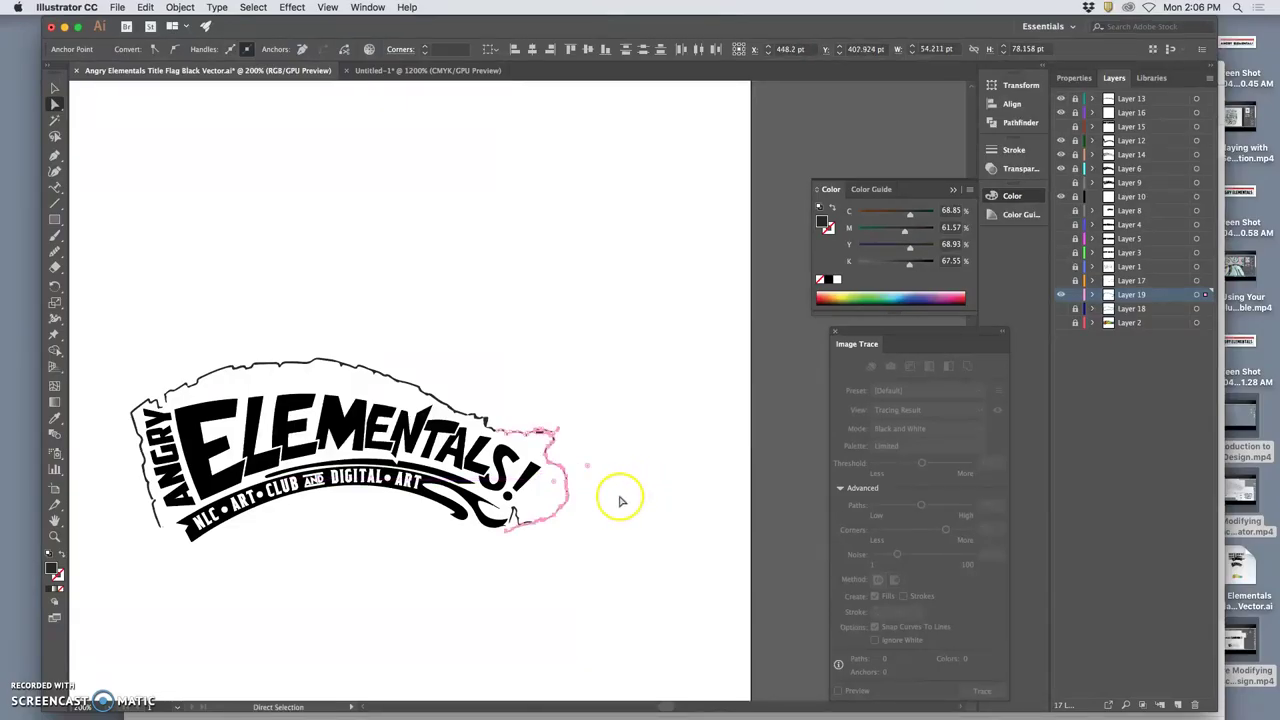
left_click(620, 498)
Step: Erase the doubled, overlapping strokes at the outline's upper-right corner above the exclamation mark
key("super+plus")
key("super+plus")
key("super+plus")
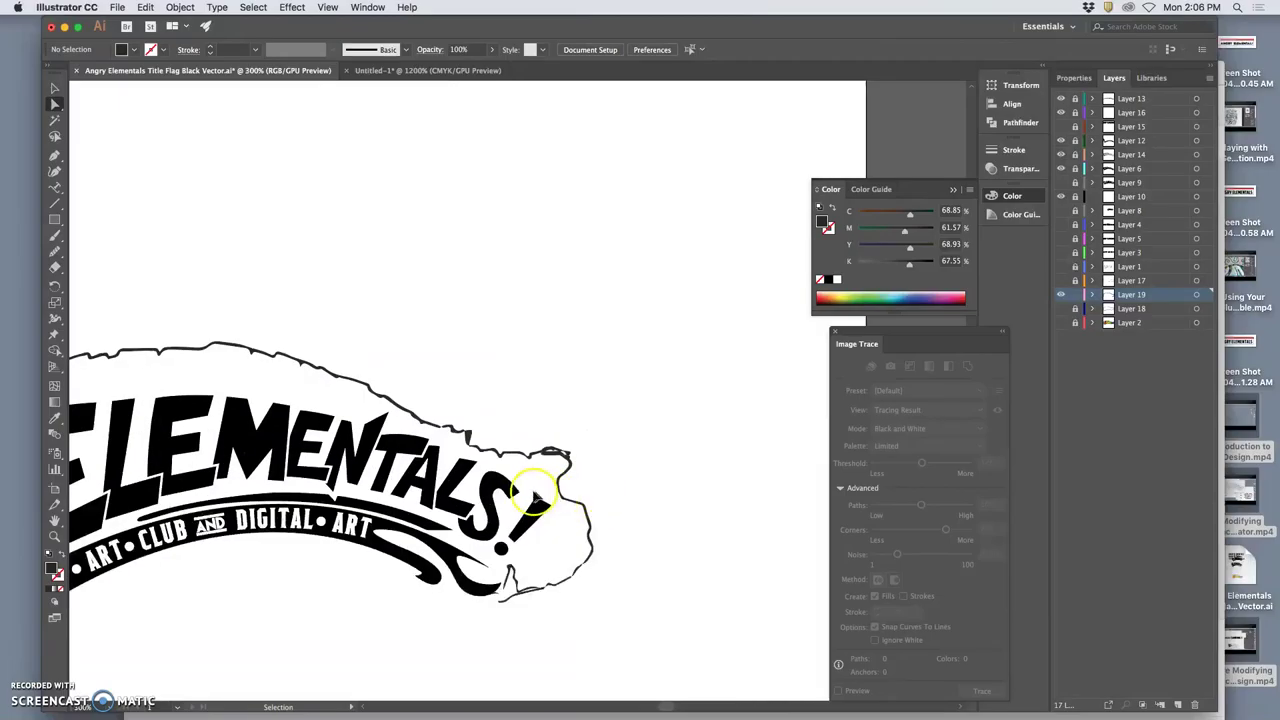
scroll(621, 494, "down", 4)
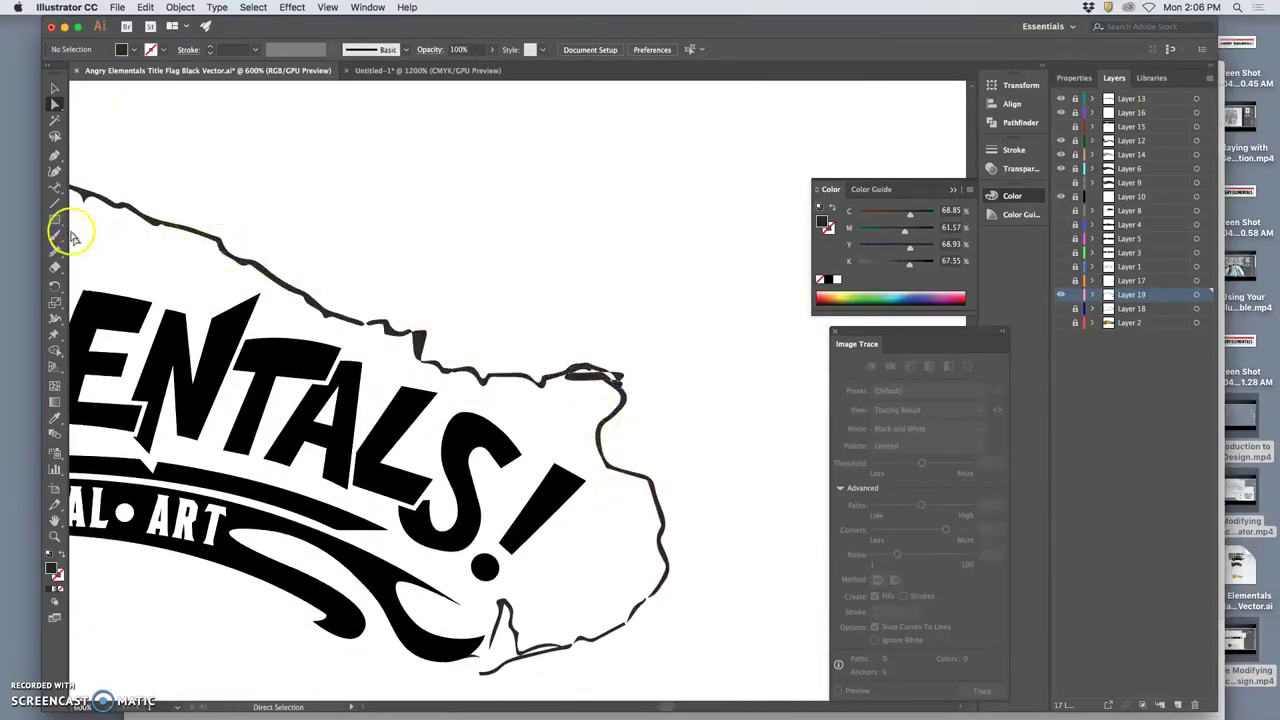
left_click(56, 268)
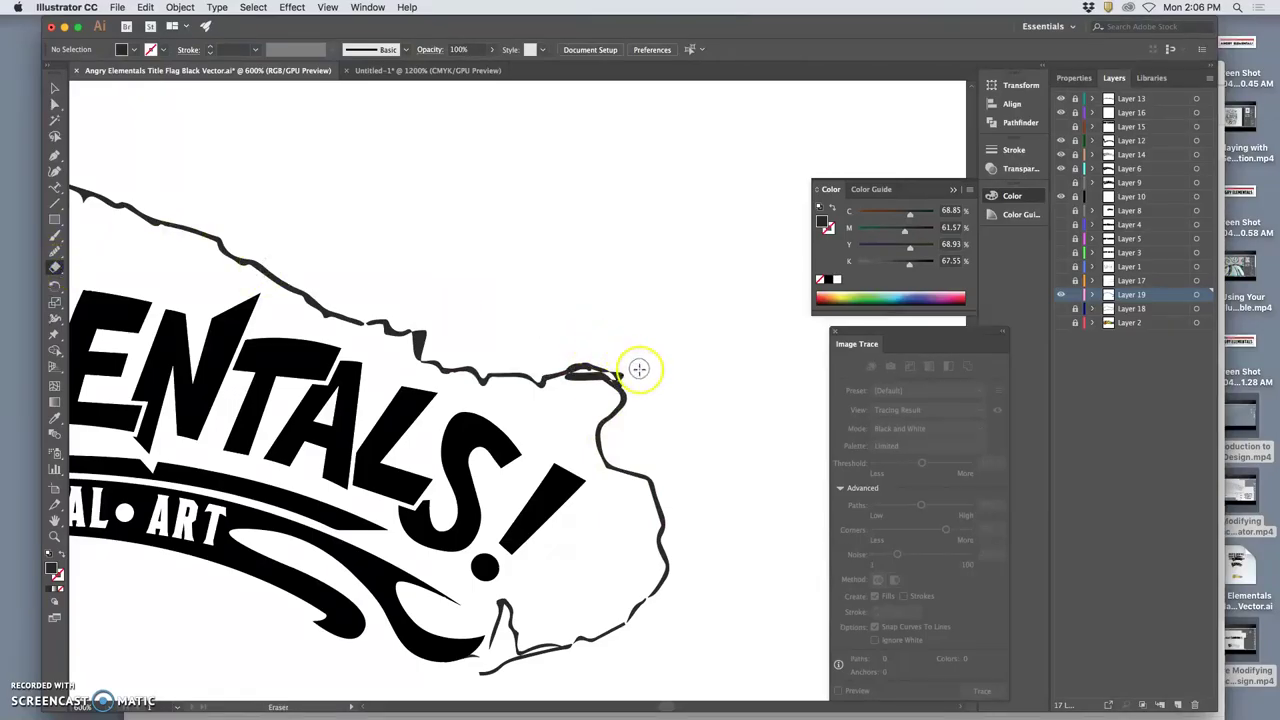
left_click_drag(639, 370, 580, 385)
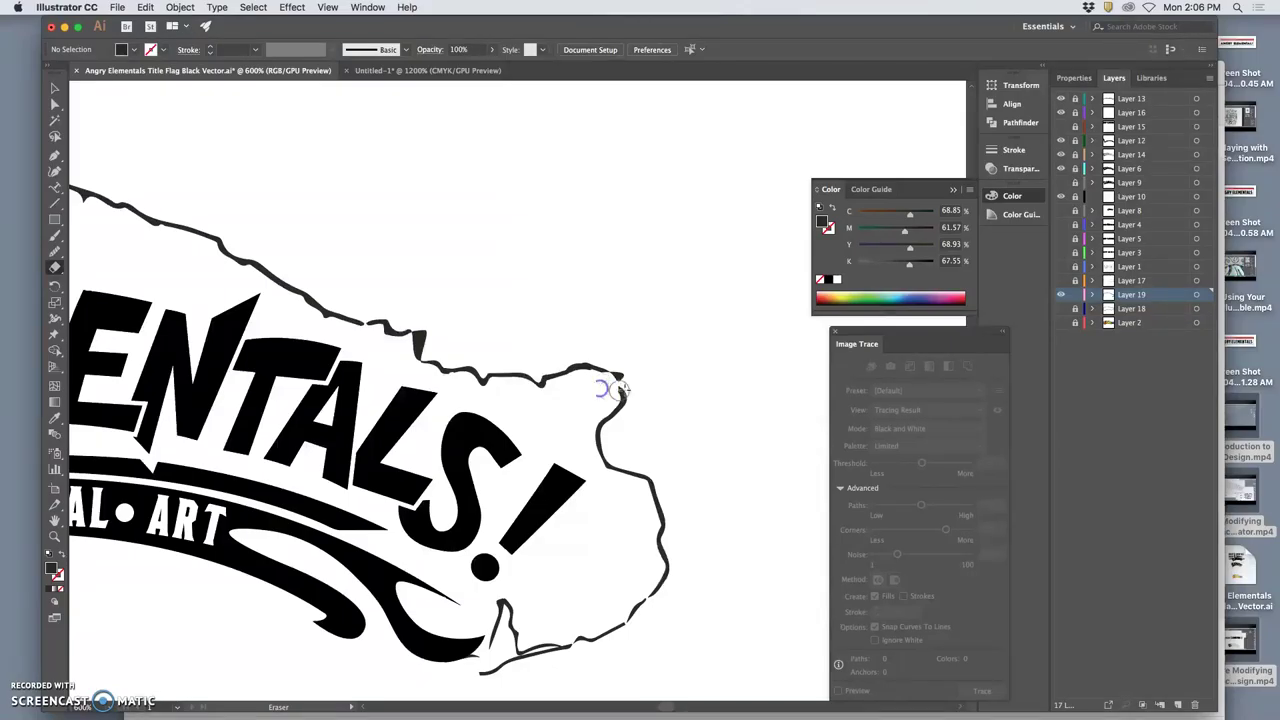
left_click_drag(620, 390, 641, 378)
left_click(629, 369)
Step: Erase the stray overlapping line at the outline's lower-right end and trim the spike beside the banner's flourish
left_click(558, 660)
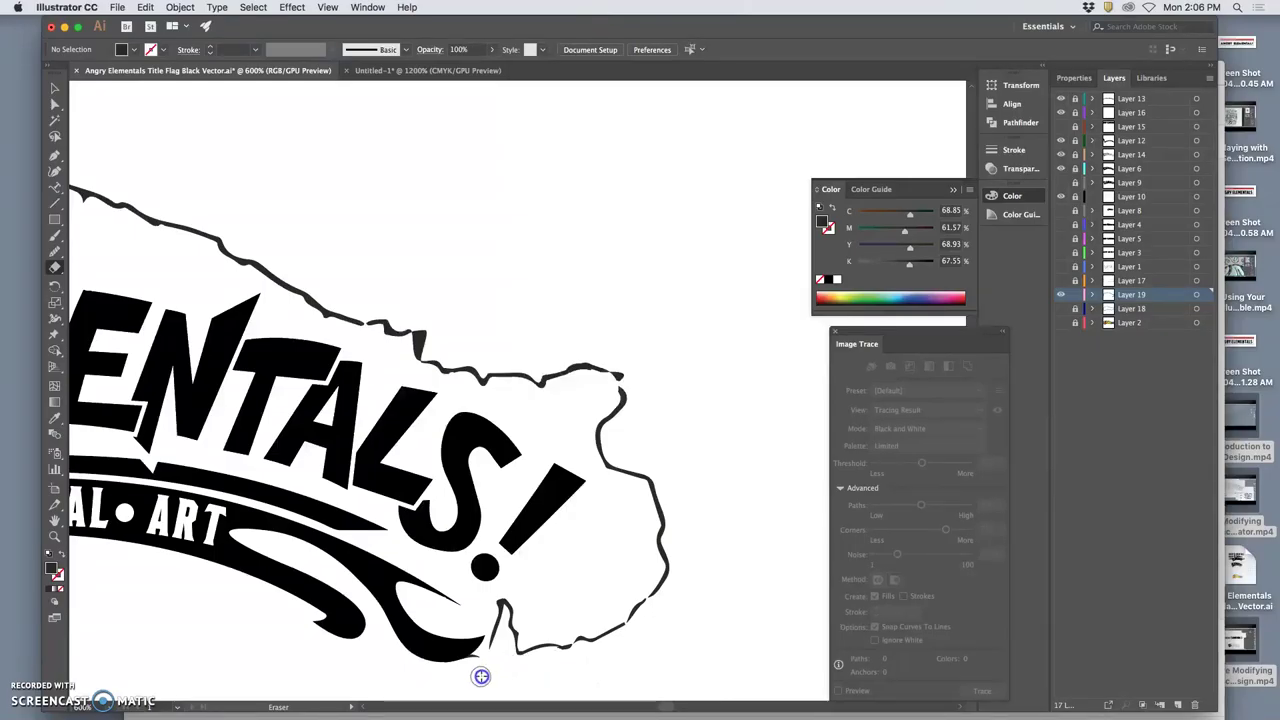
mouse_move(443, 663)
left_mouse_down()
mouse_move(457, 677)
mouse_move(544, 668)
left_mouse_up()
left_click(556, 658)
mouse_move(557, 657)
left_mouse_down()
mouse_move(648, 654)
mouse_move(629, 623)
mouse_move(506, 651)
mouse_move(515, 636)
left_mouse_up()
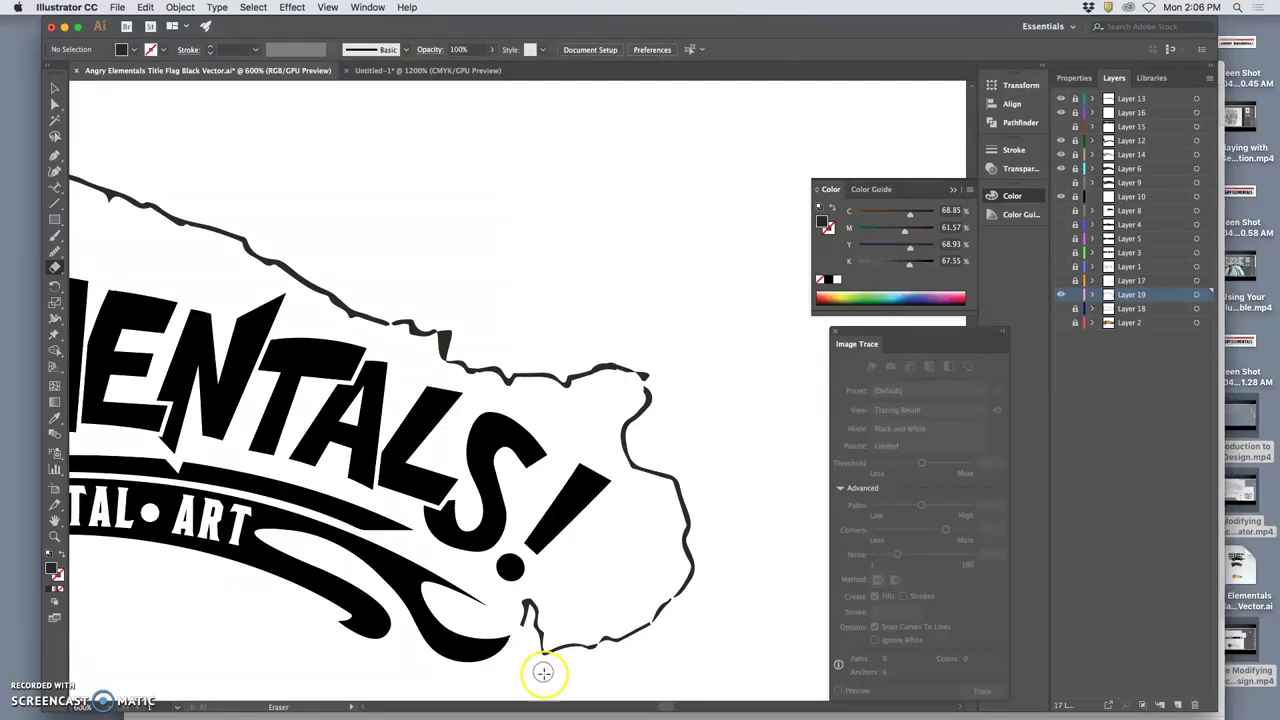
key("super")
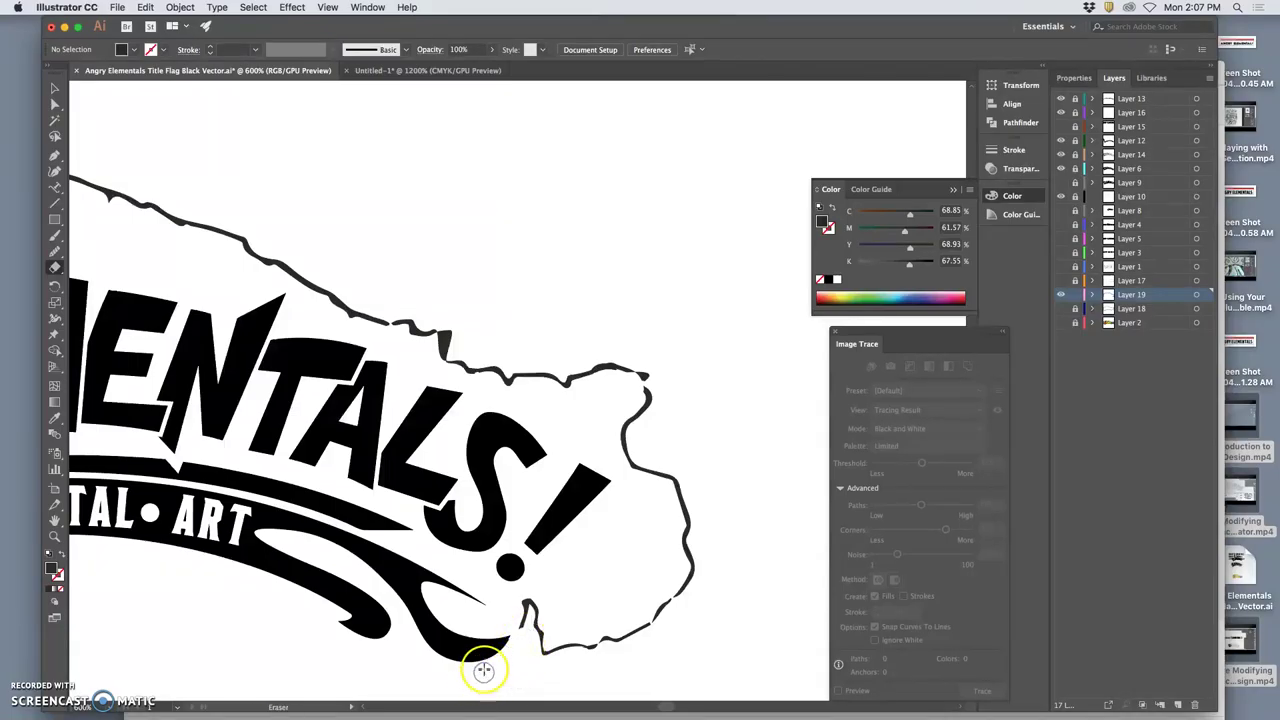
scroll(482, 662, "left", 3)
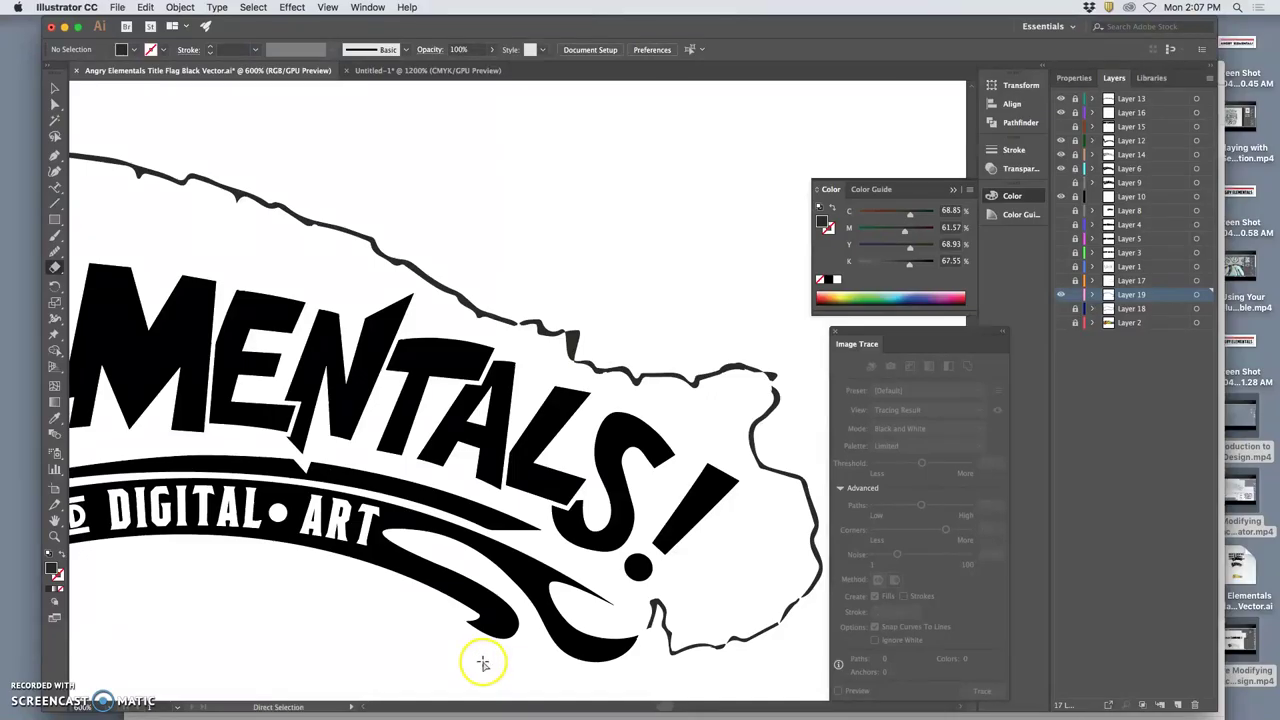
key("super+minus")
key("super+minus")
key("super+minus")
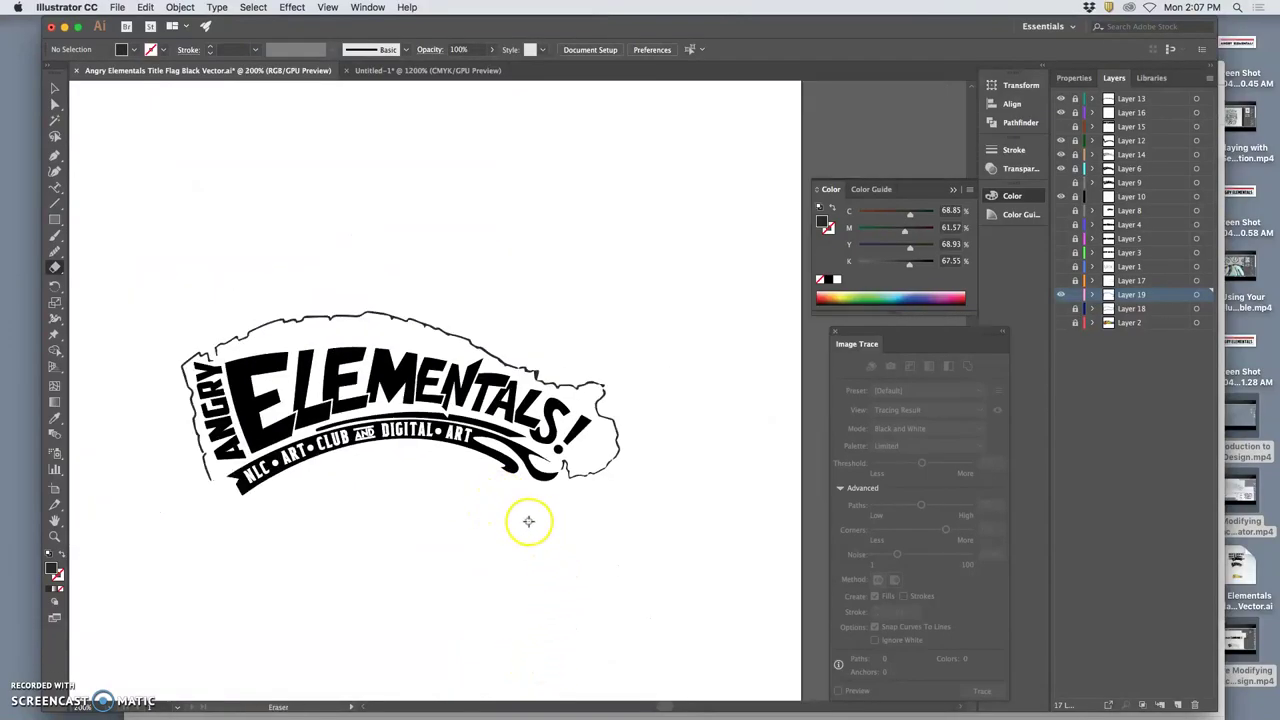
Step: Erase the stray tip at the outline's upper-right corner and the thick spike on its upper edge above the letter L
key("super+plus")
key("super+plus")
key("super+plus")
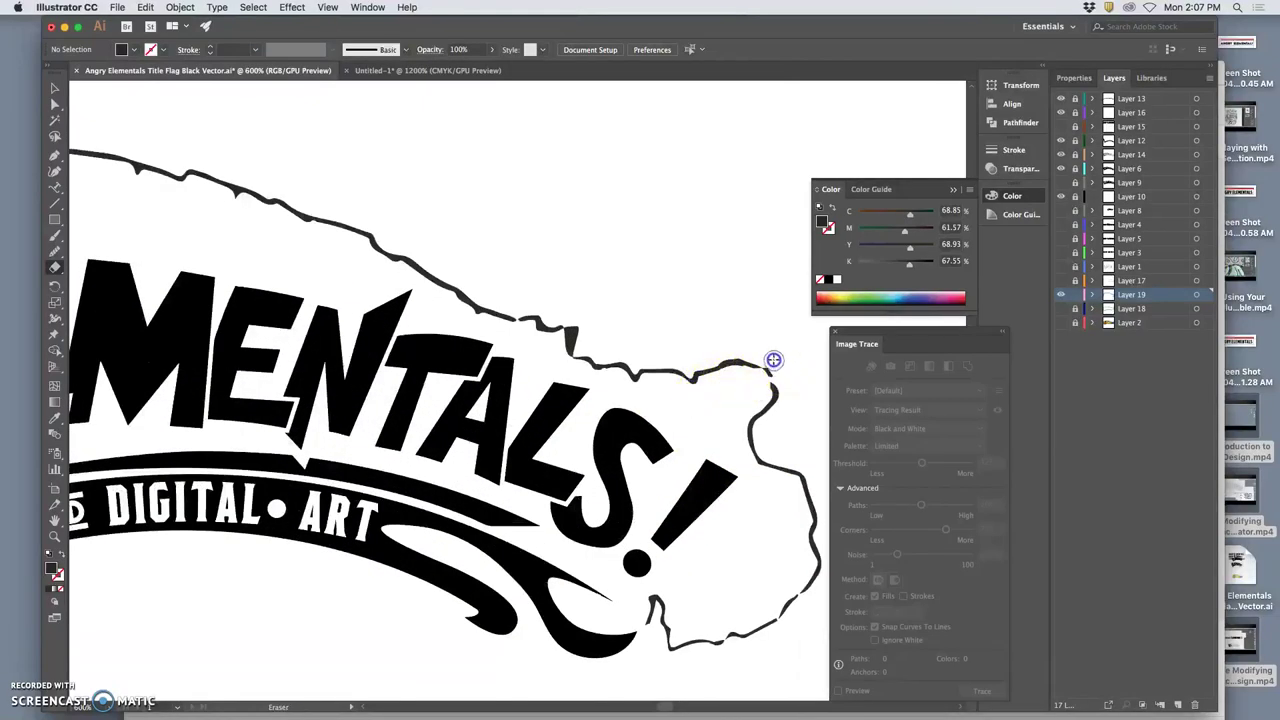
left_click(771, 357)
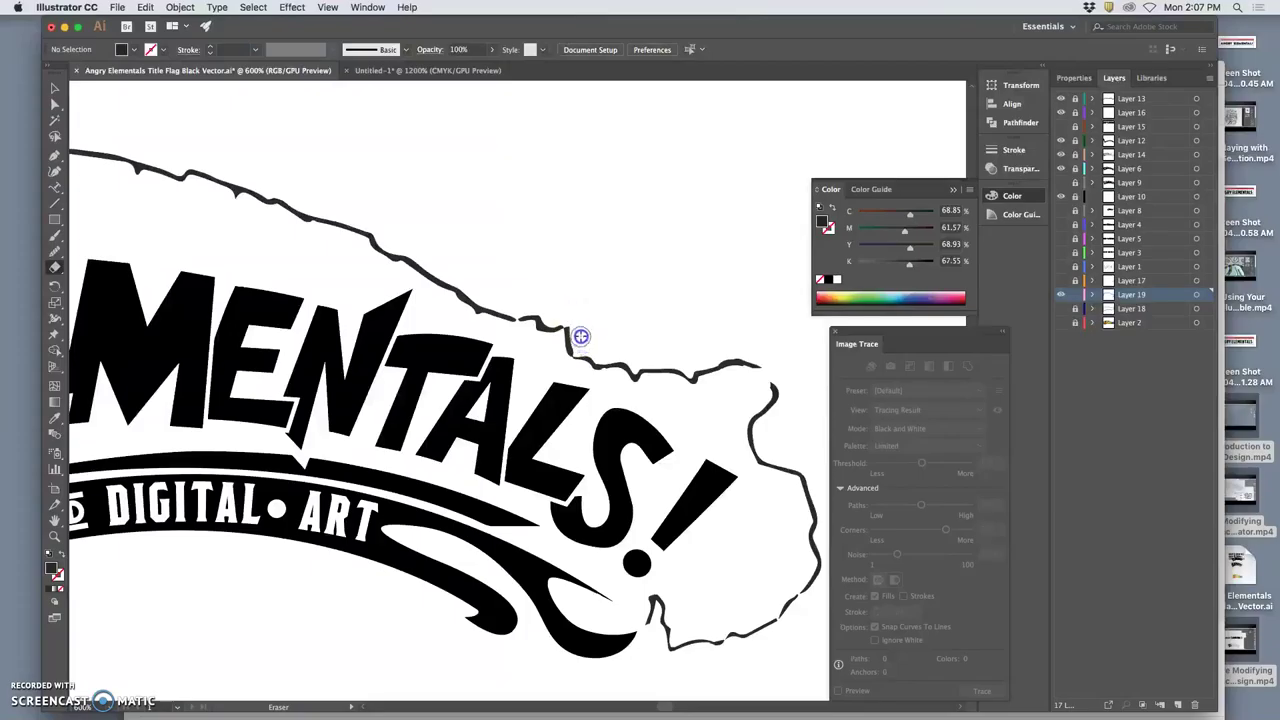
left_click_drag(616, 331, 582, 350)
left_click(617, 326)
key("super+minus")
key("super+minus")
key("super+minus")
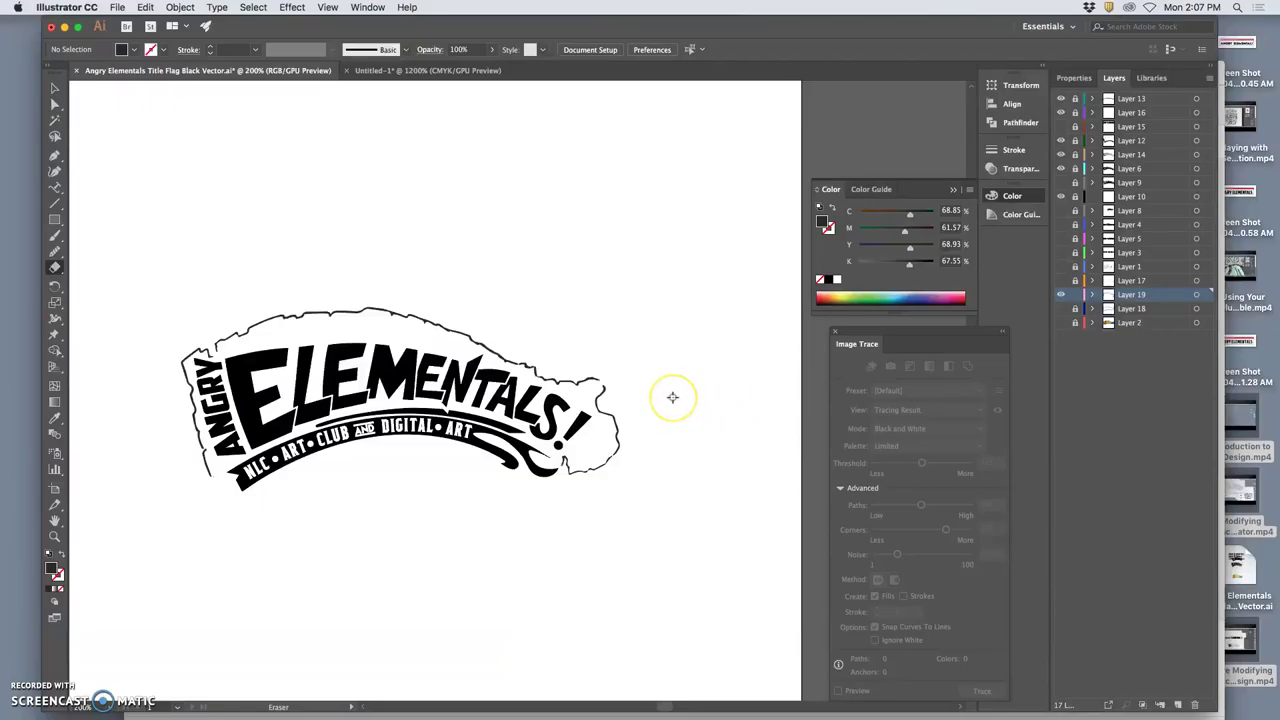
Step: Lock Layer 19 and toggle its visibility to compare the logo with and without the fitted outline
left_click(1075, 296)
left_click(1061, 296)
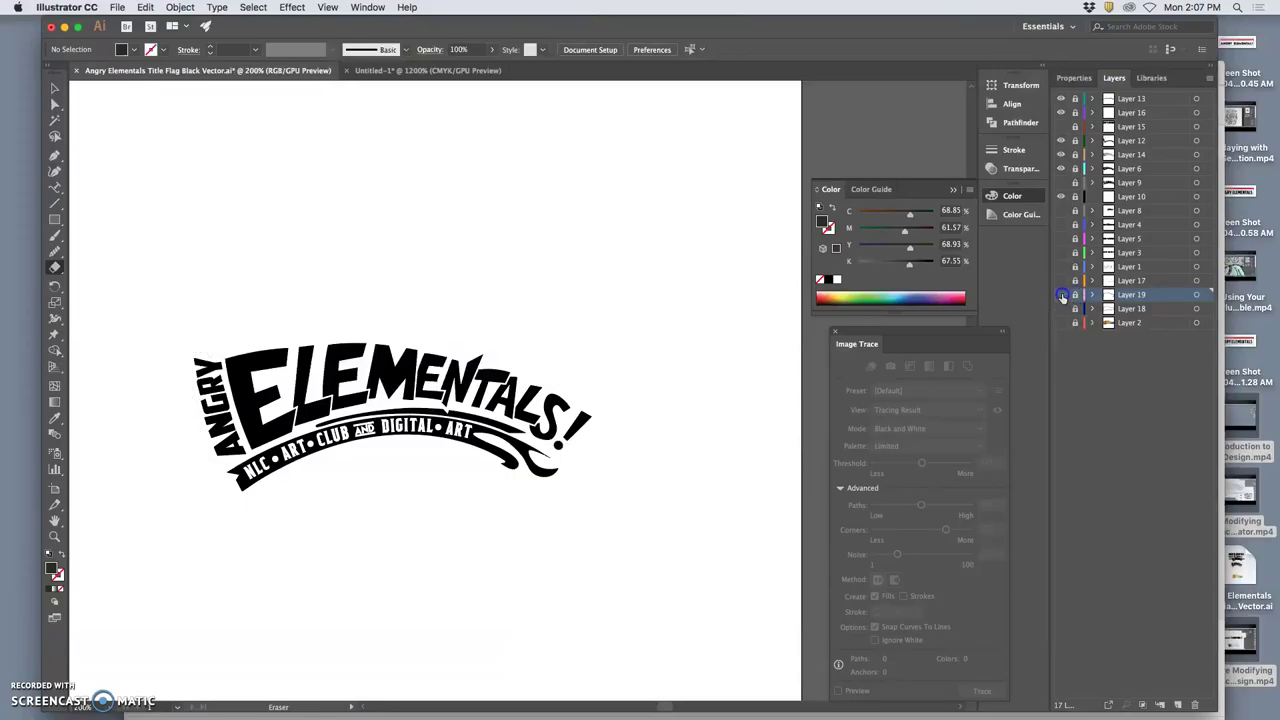
left_click(1062, 297)
left_click(1062, 297)
left_click(1062, 297)
left_click(1062, 297)
left_click(1062, 297)
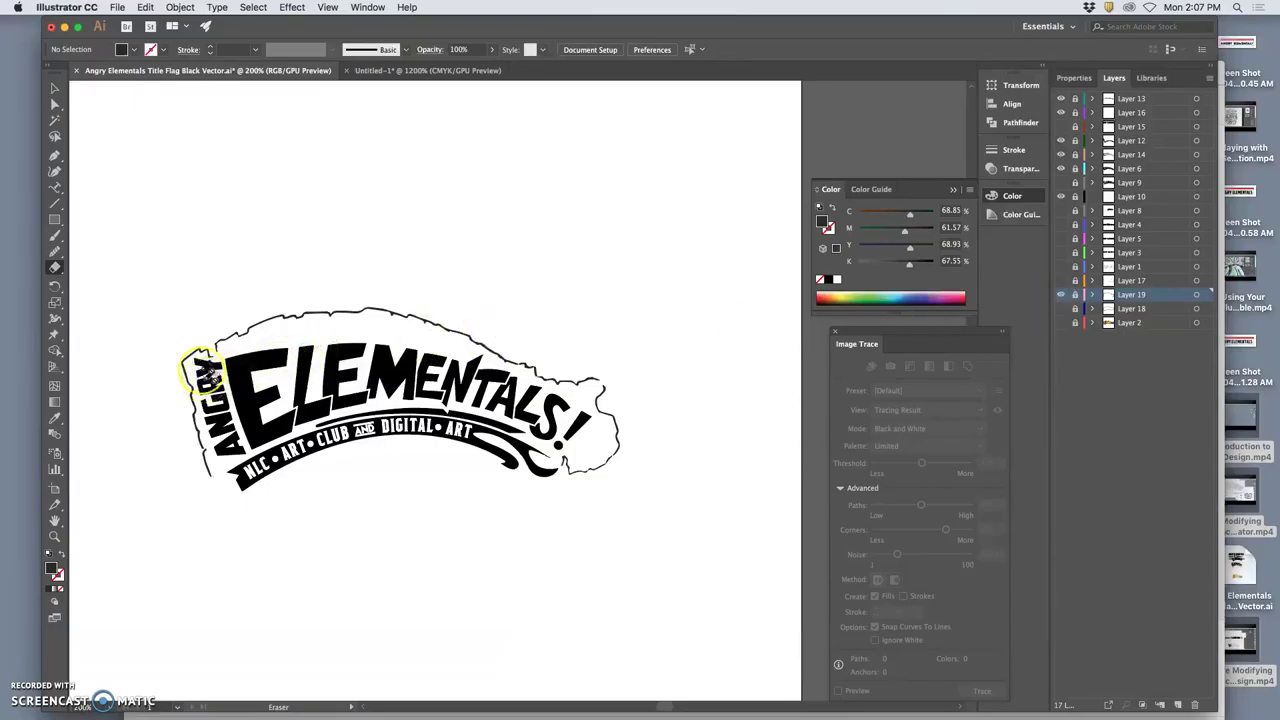
mouse_move(222, 338)
left_mouse_down()
mouse_move(228, 395)
mouse_move(210, 440)
mouse_move(222, 462)
left_mouse_up()
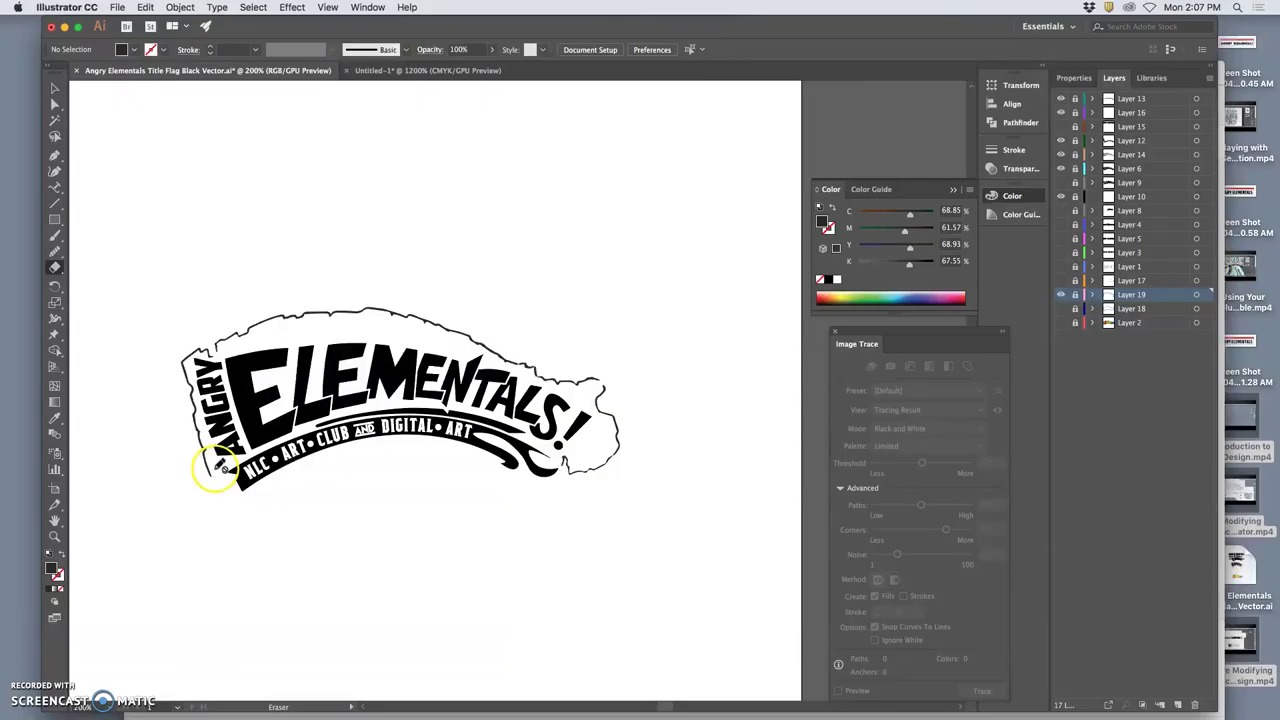
left_click(1061, 309)
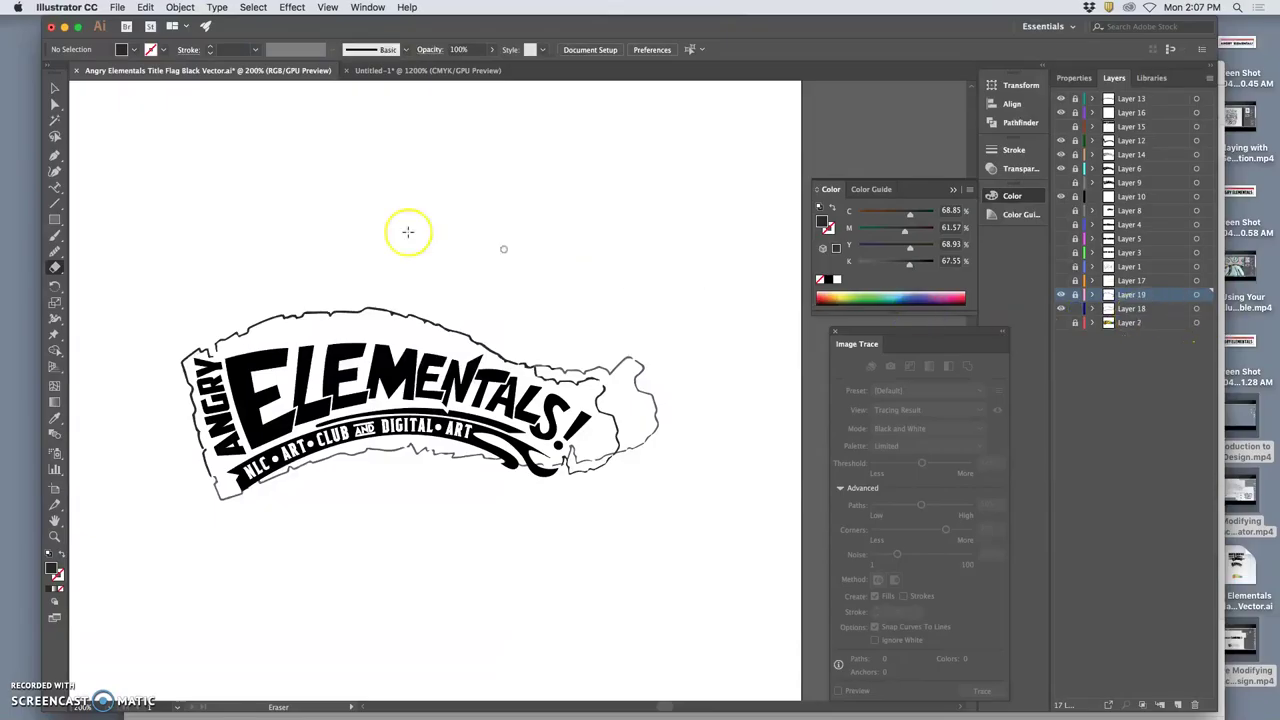
left_click(56, 137)
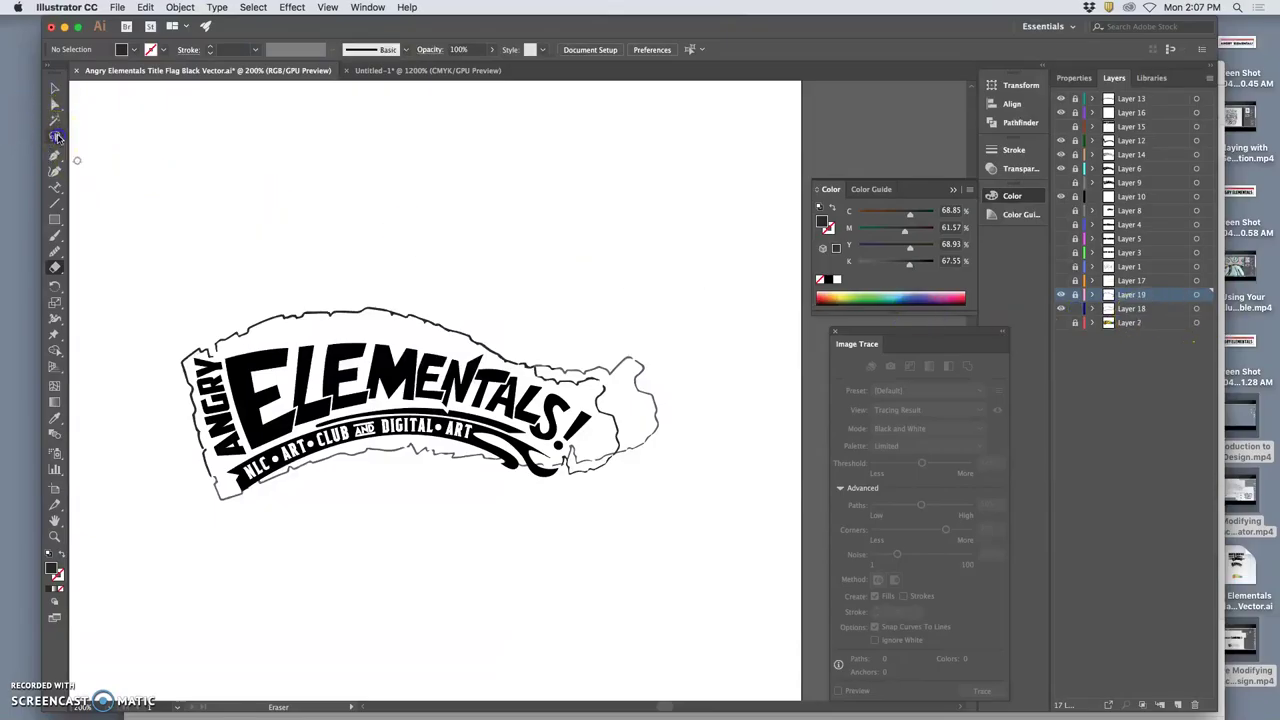
left_click(1141, 309)
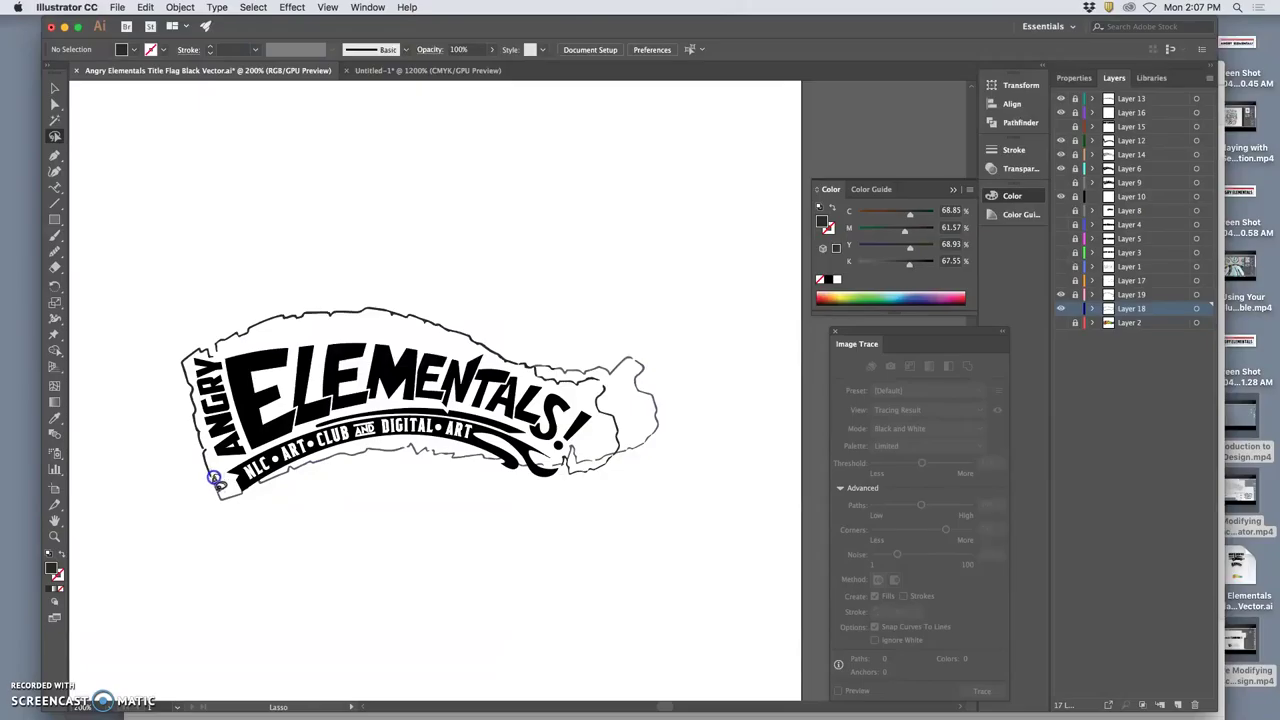
left_click_drag(222, 486, 220, 487)
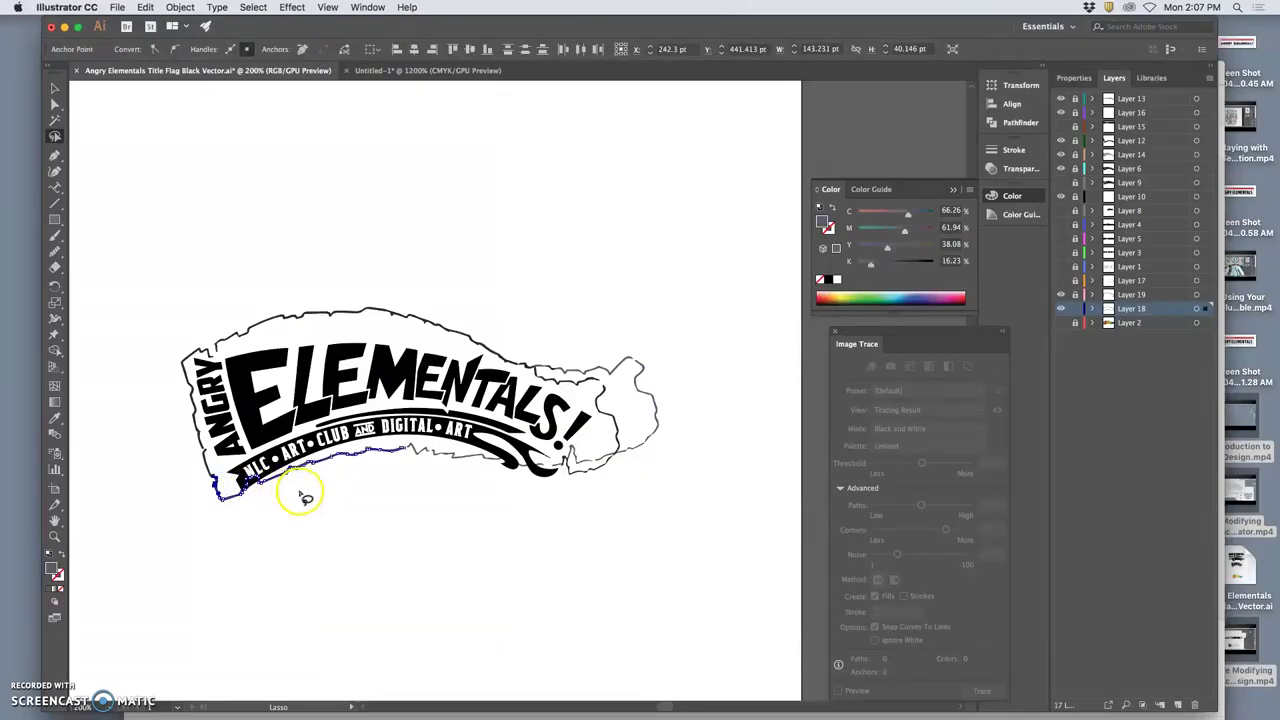
left_click(242, 490)
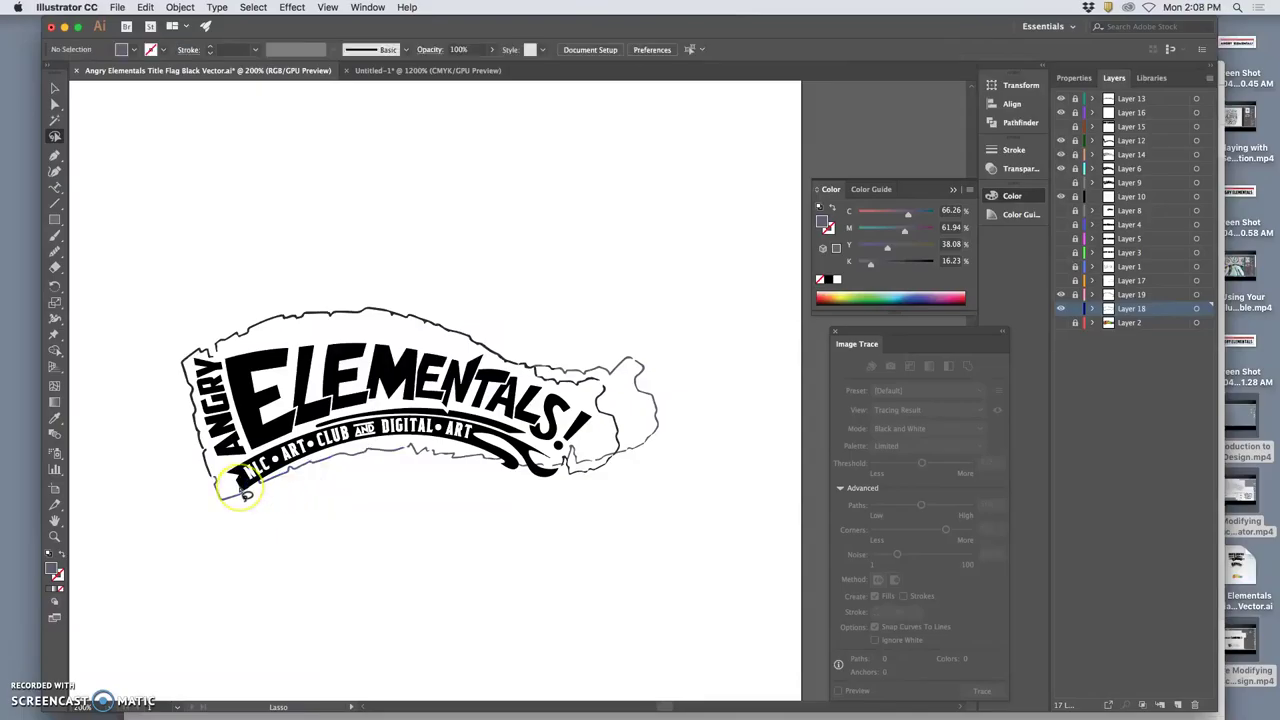
left_click(1061, 294)
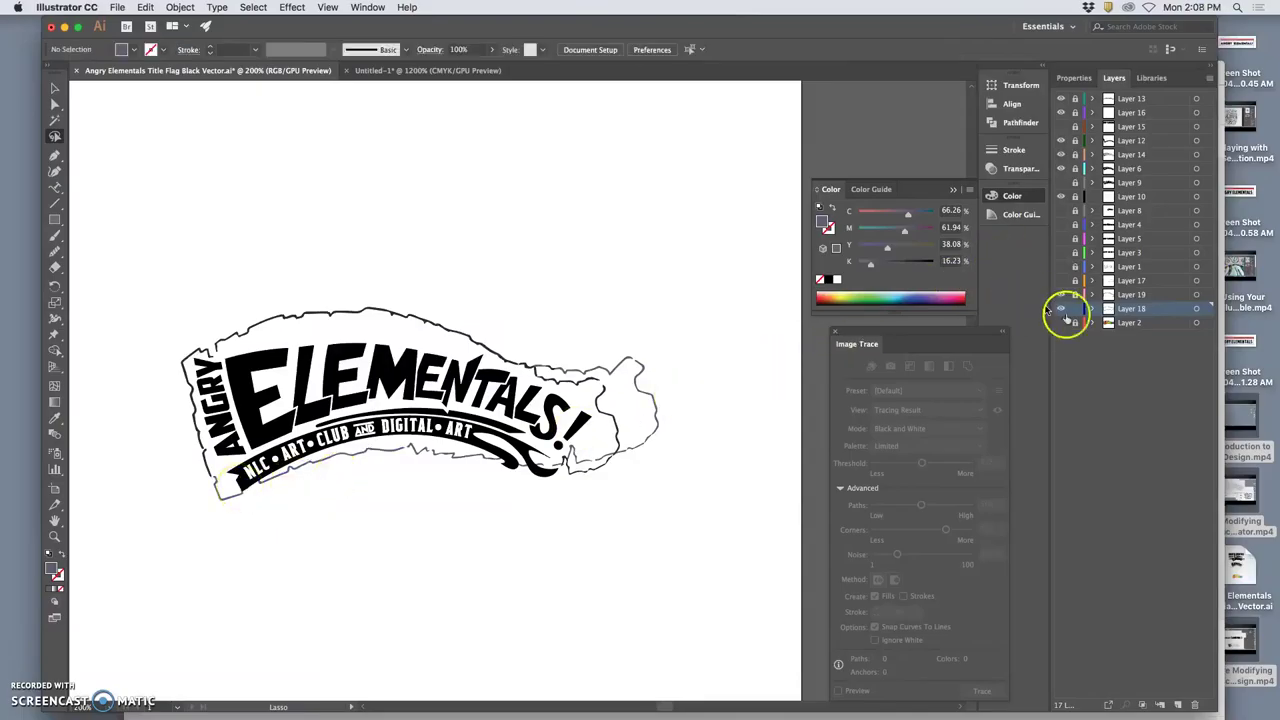
left_click(1063, 308)
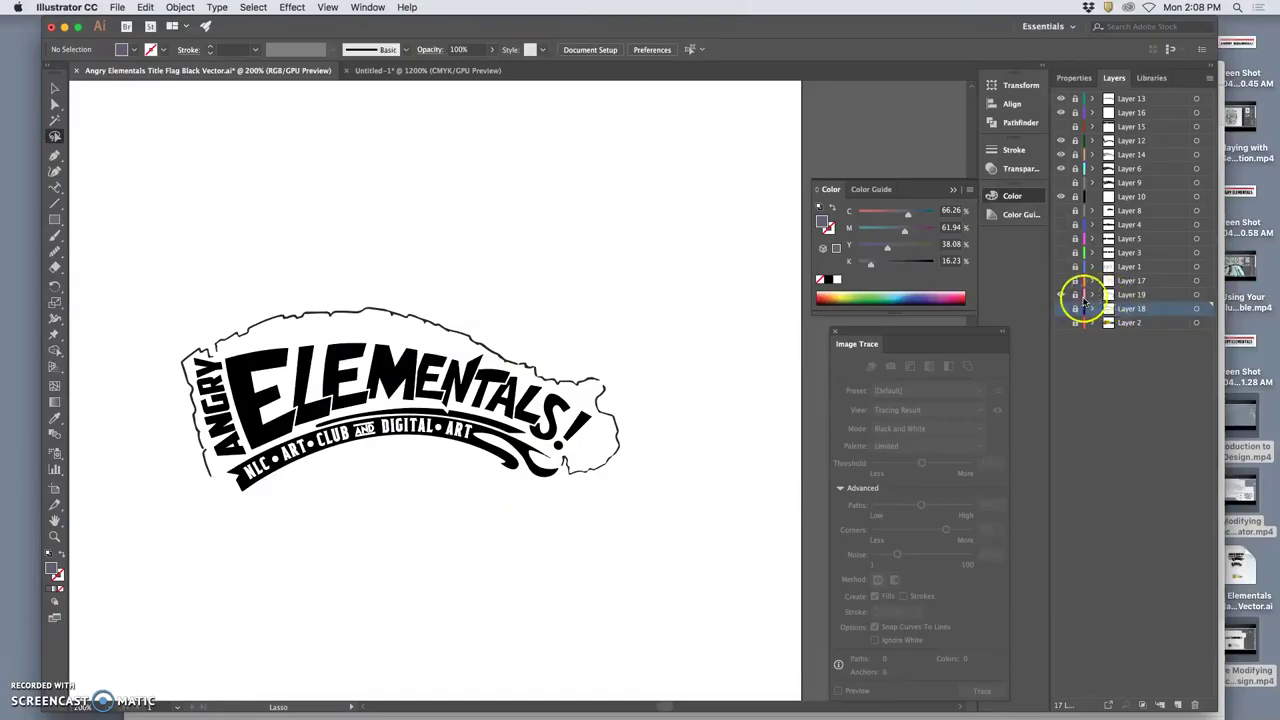
Step: Unlock Layer 19, select its outline and set the Blob Brush size to 2 pt
left_click(1195, 295)
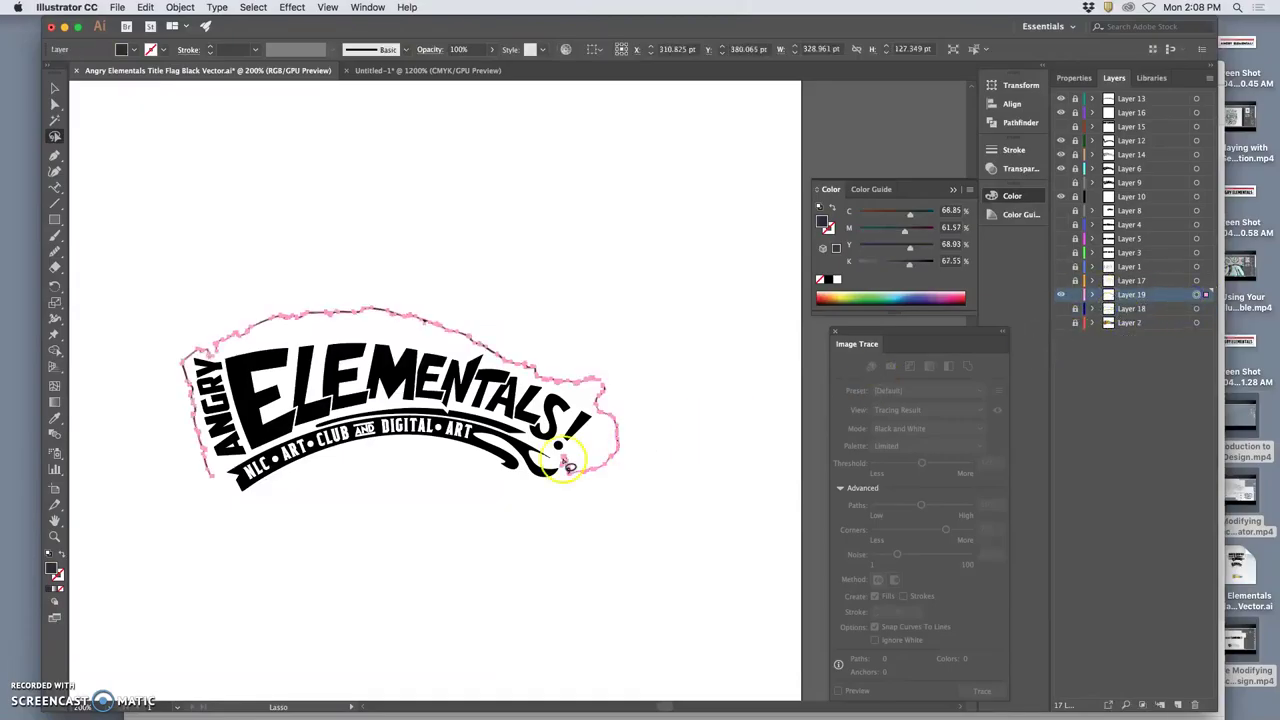
key("super+equal")
key("super+equal")
key("super+equal")
key("super+equal")
scroll(227, 441, "left", 6)
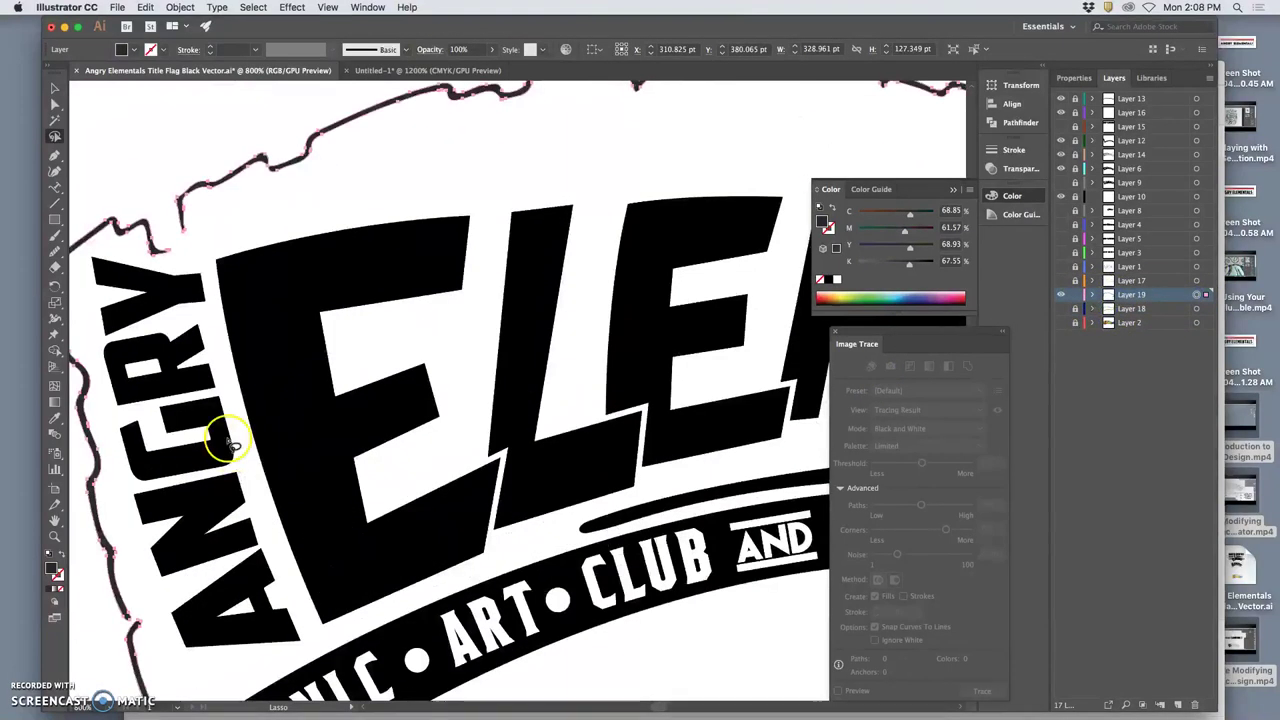
scroll(227, 441, "down", 2)
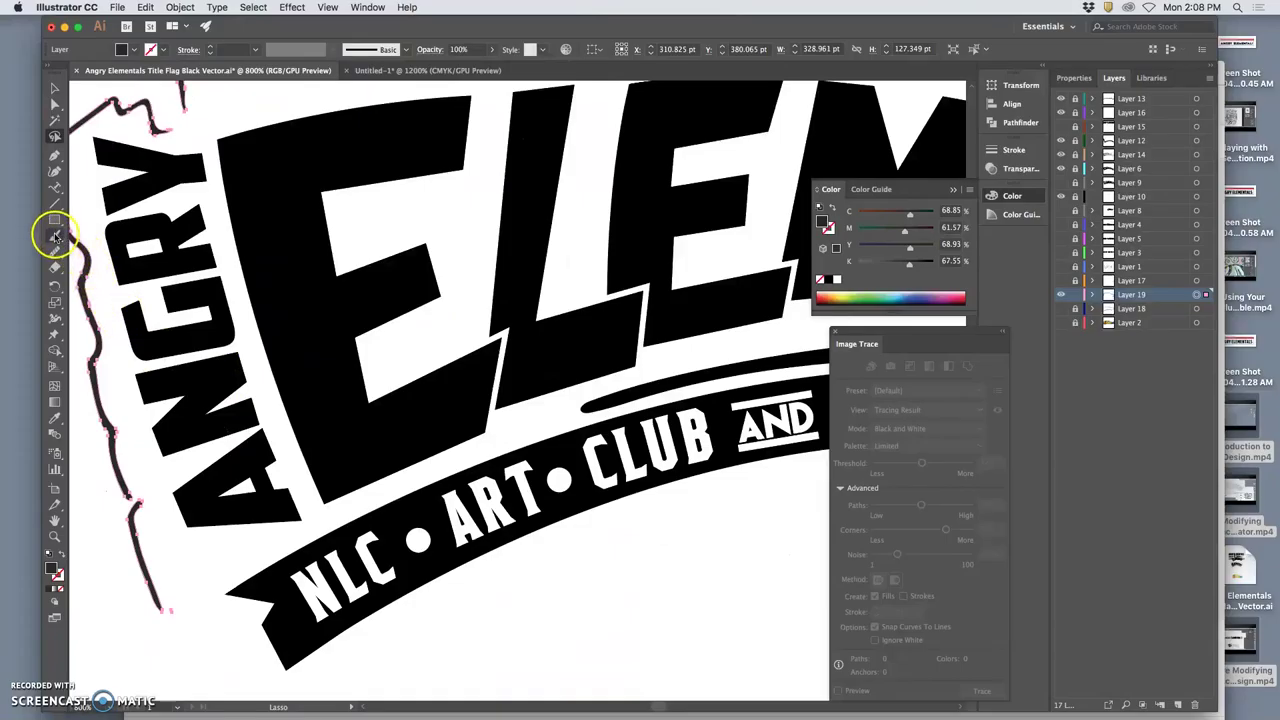
left_click_drag(56, 236, 94, 257)
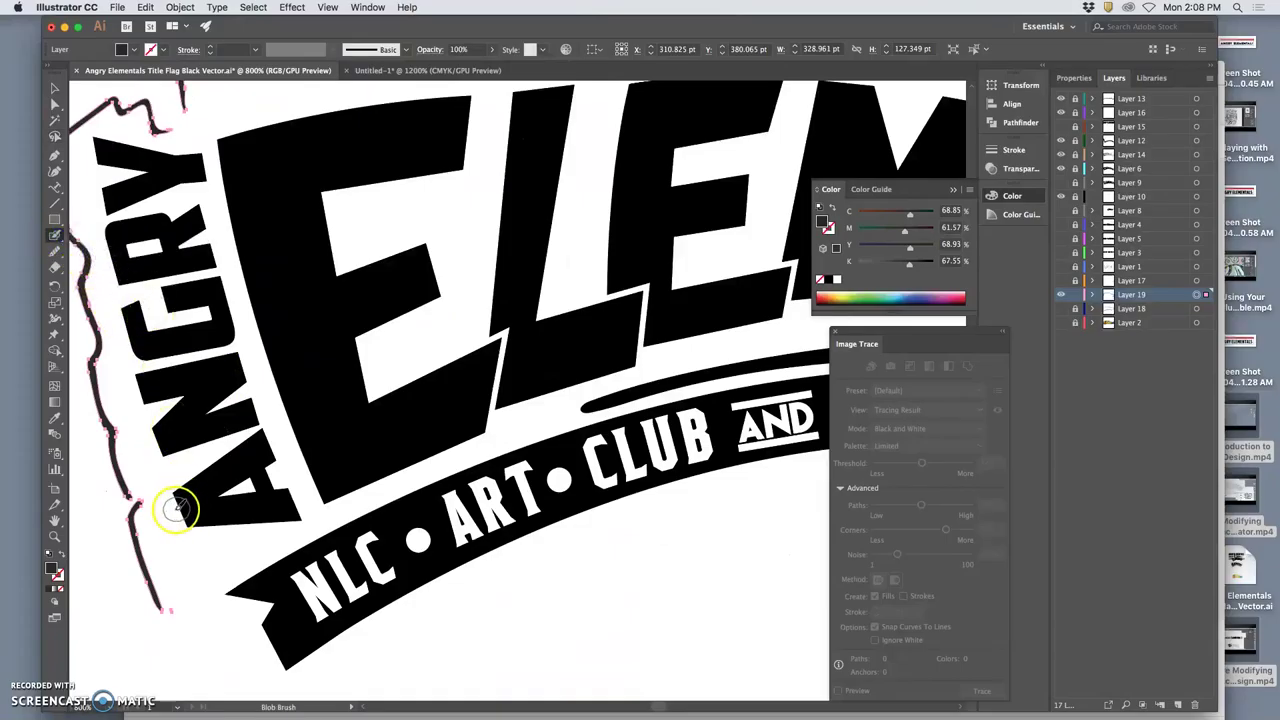
double_click(55, 236)
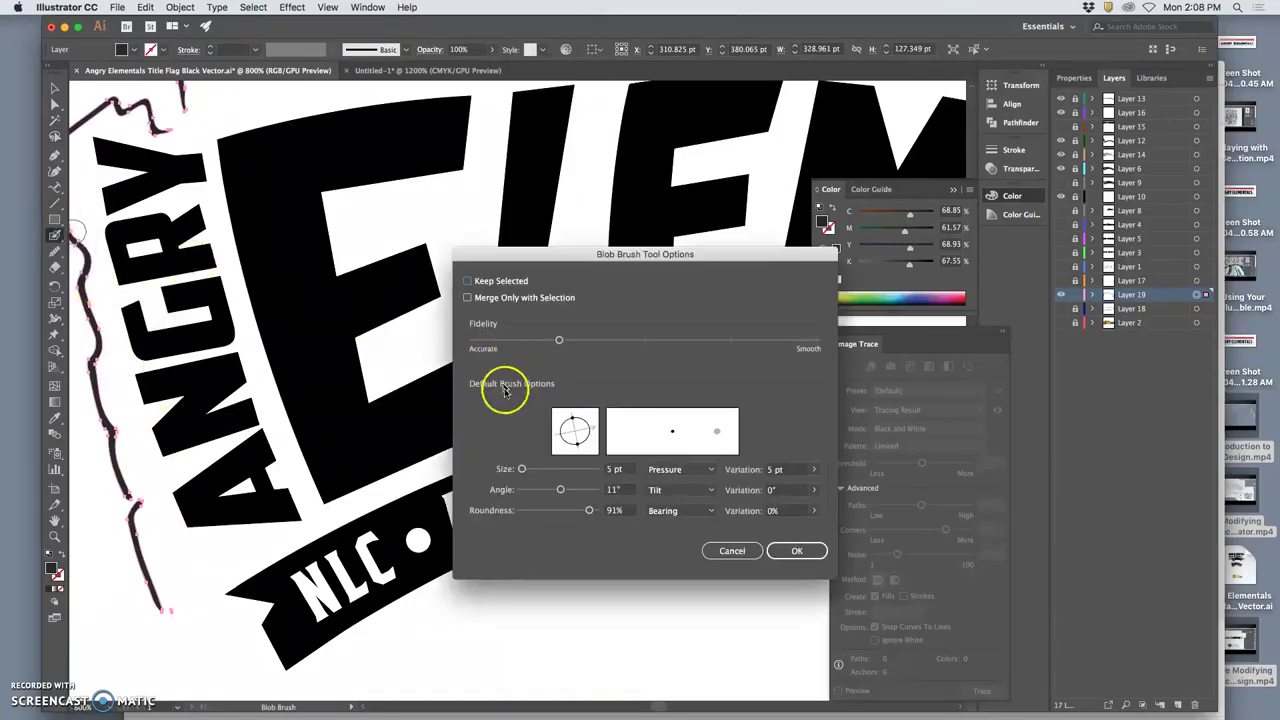
left_click_drag(521, 469, 522, 471)
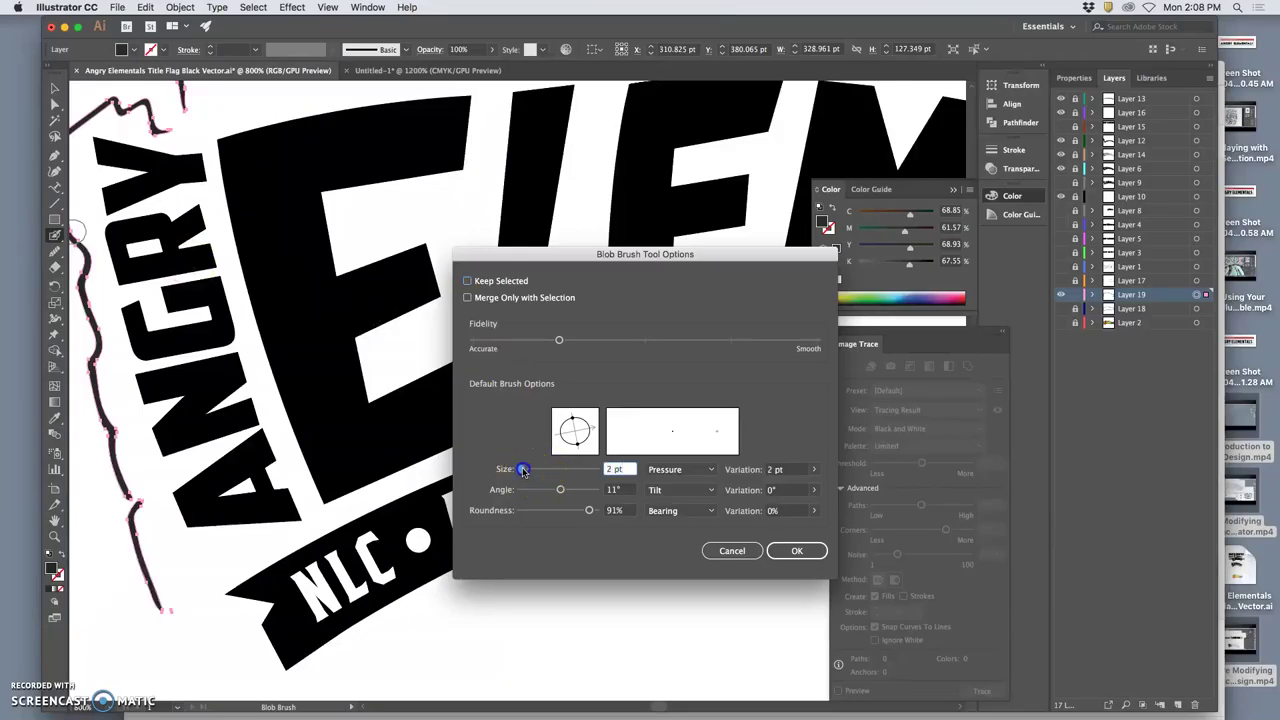
left_click(609, 469)
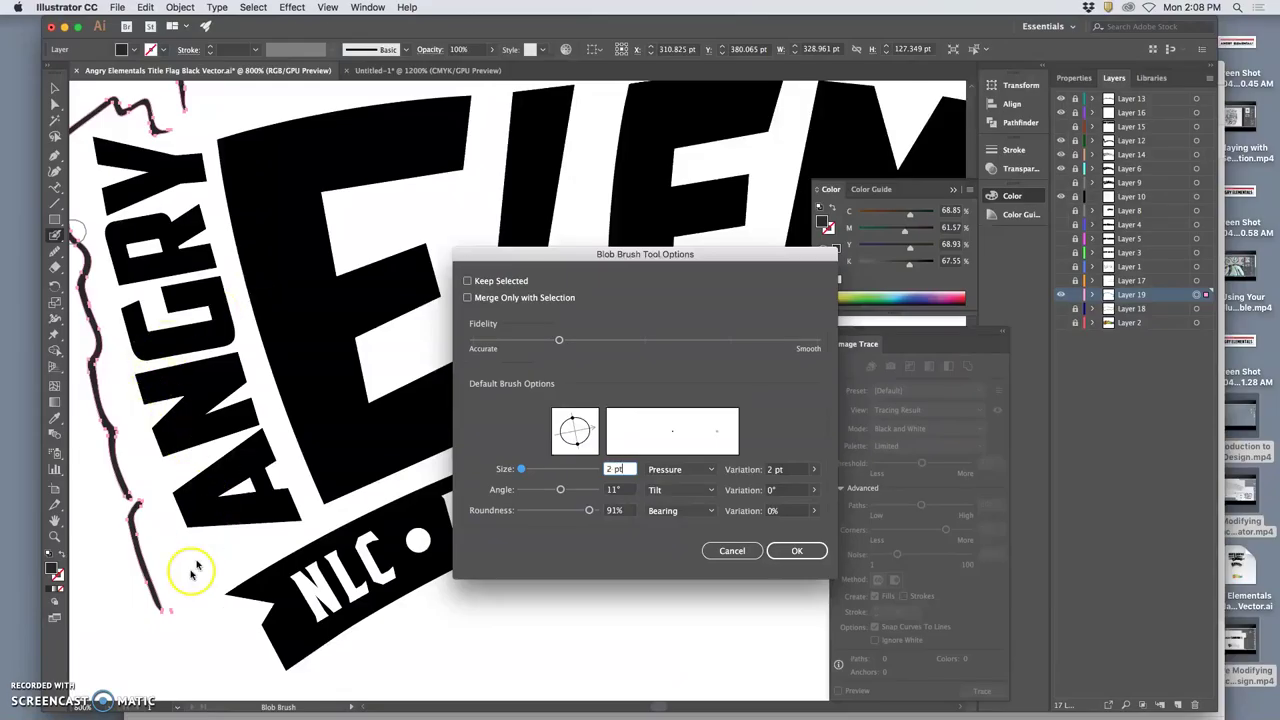
left_click(797, 551)
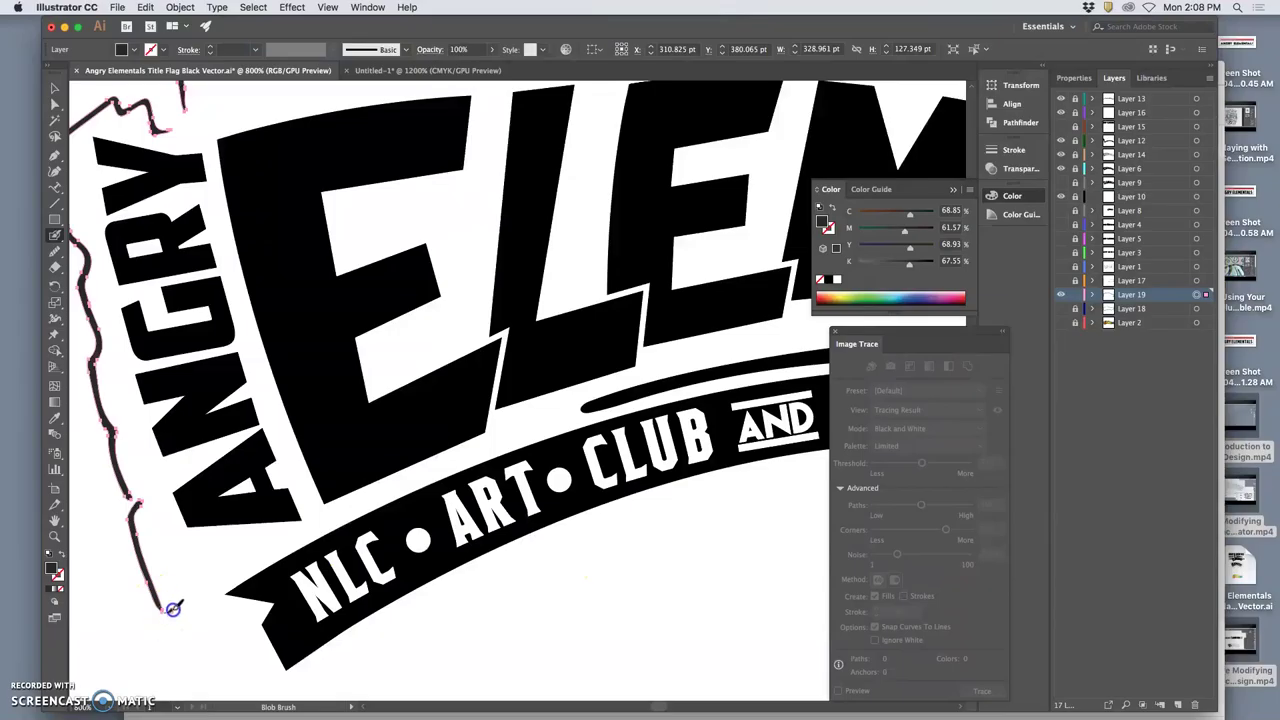
Step: Paint a short Blob Brush stroke from the outline's lower-left end toward the banner, and touch up the outline's upper-right edge
left_click_drag(215, 615, 221, 615)
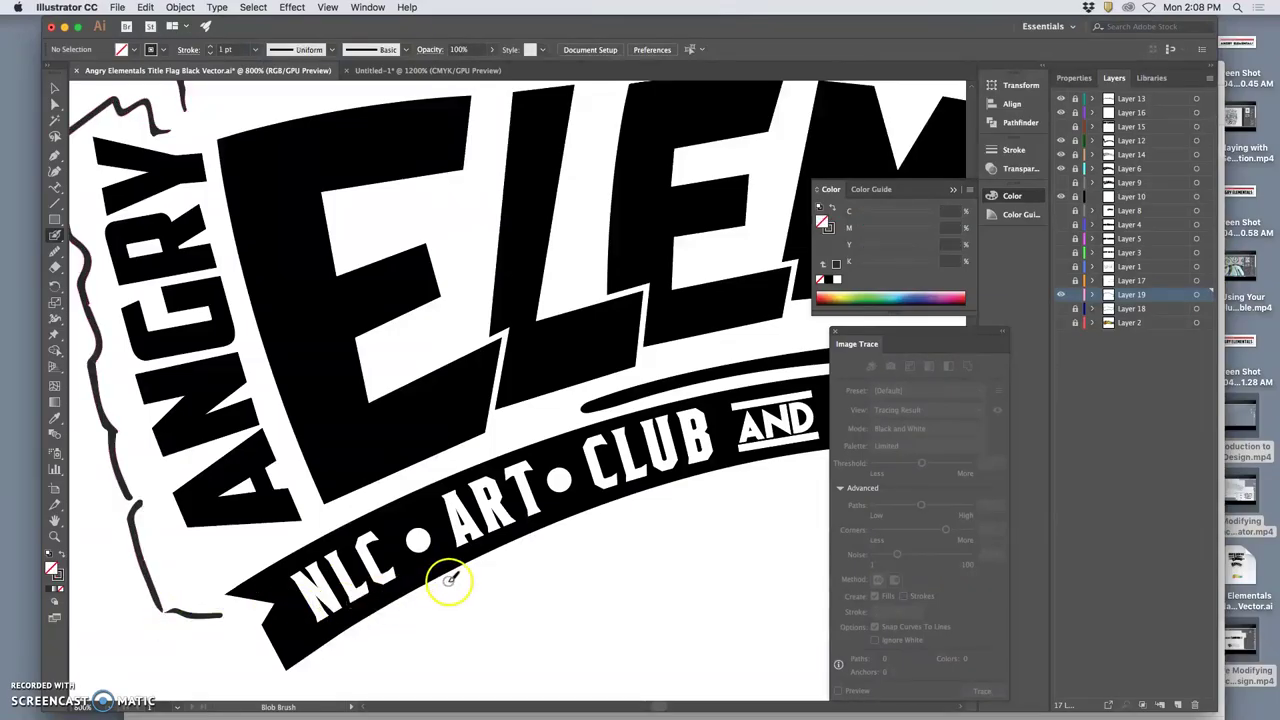
left_click_drag(646, 476, 271, 420)
left_click_drag(660, 422, 327, 370)
scroll(347, 371, "right", 8)
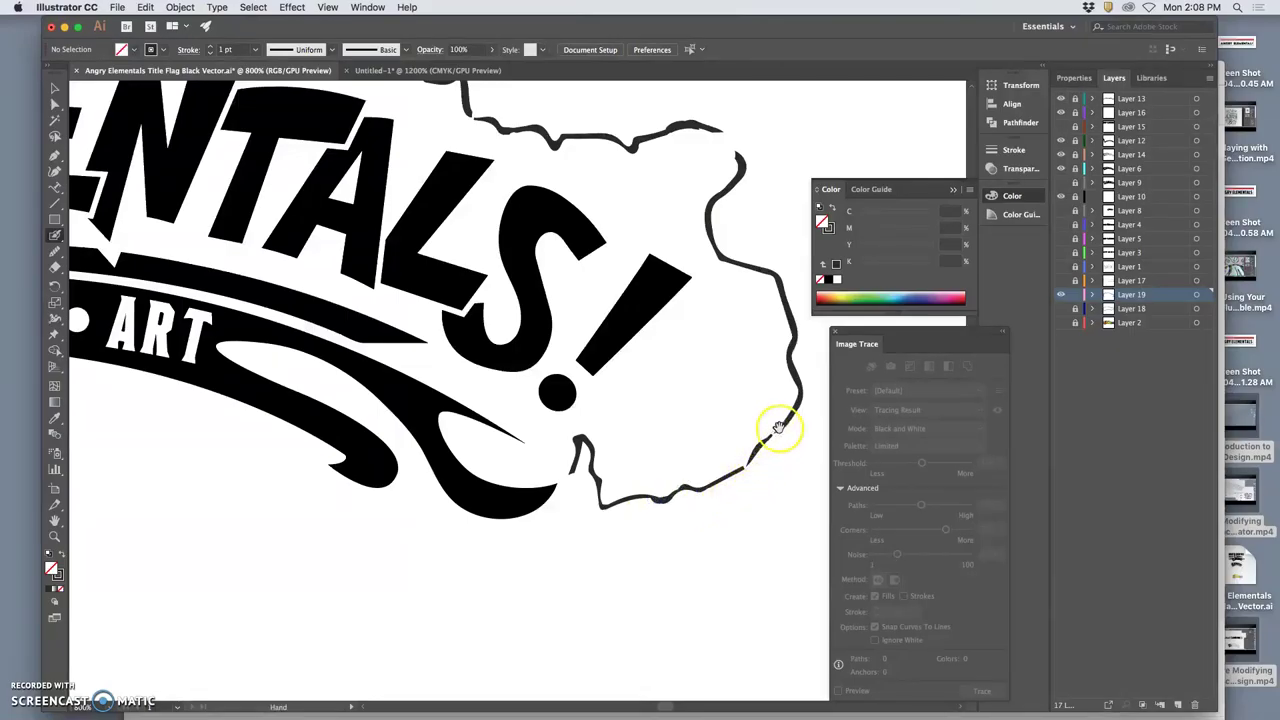
left_click_drag(786, 411, 756, 490)
left_click_drag(676, 207, 655, 210)
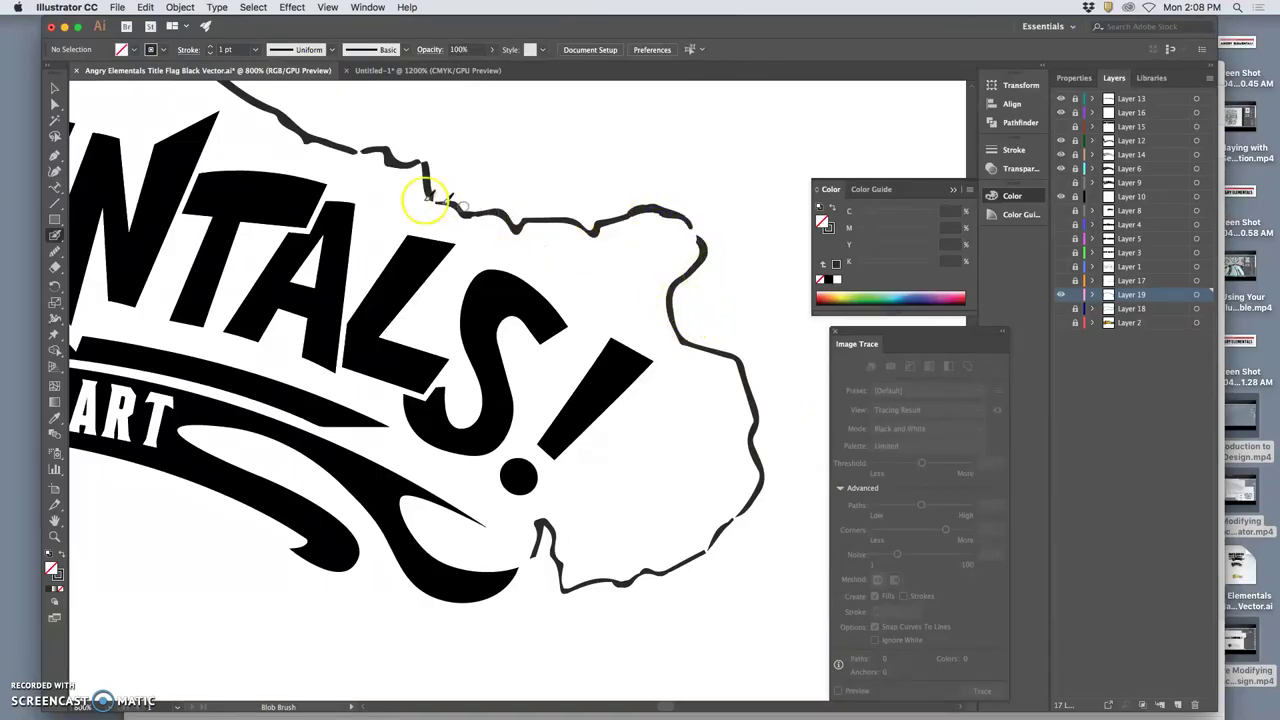
Step: Smooth the retouched segment of the outline's upper-right edge with the Smooth tool and deselect it
left_click(54, 250)
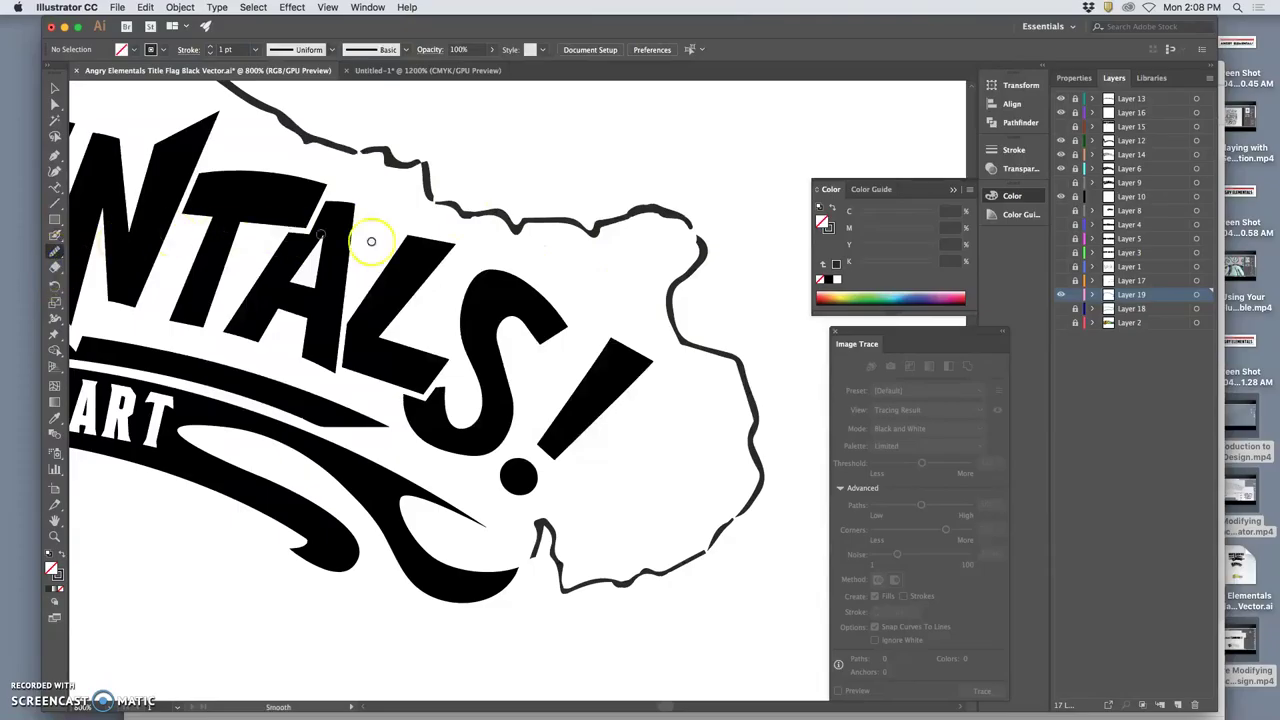
key("a")
left_click(657, 210)
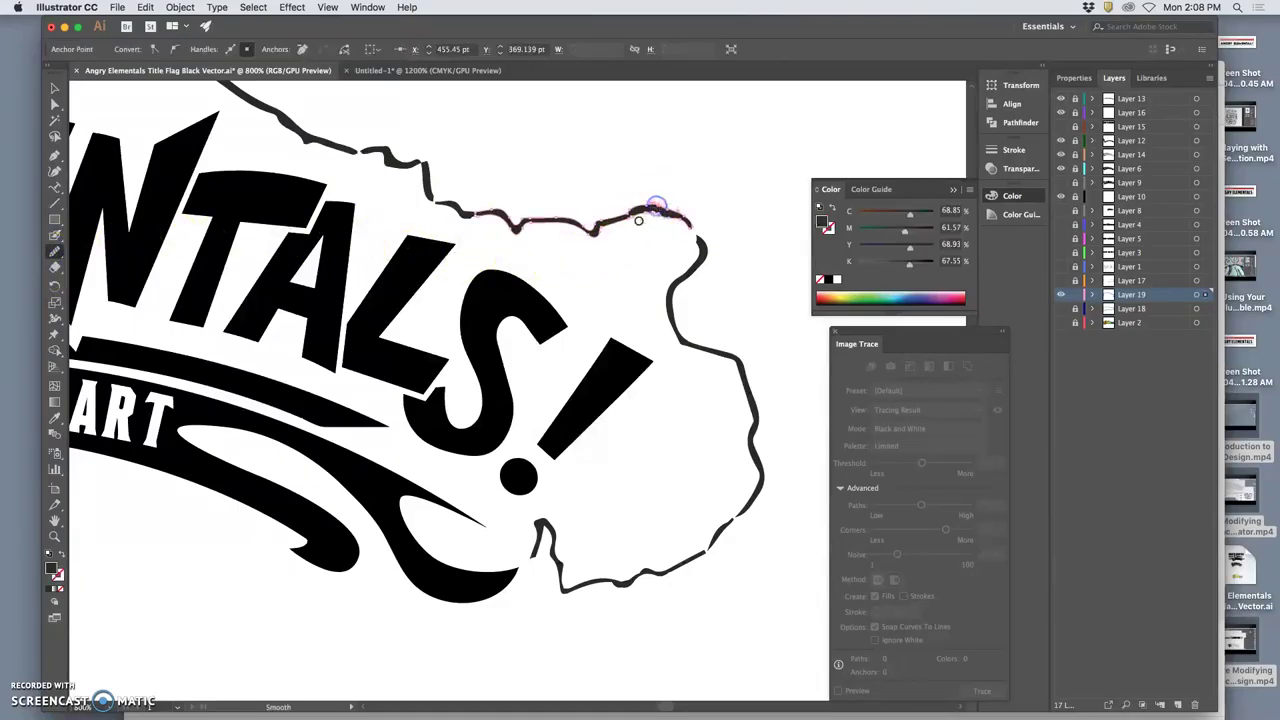
left_click_drag(640, 212, 663, 216)
left_click(686, 194, "super")
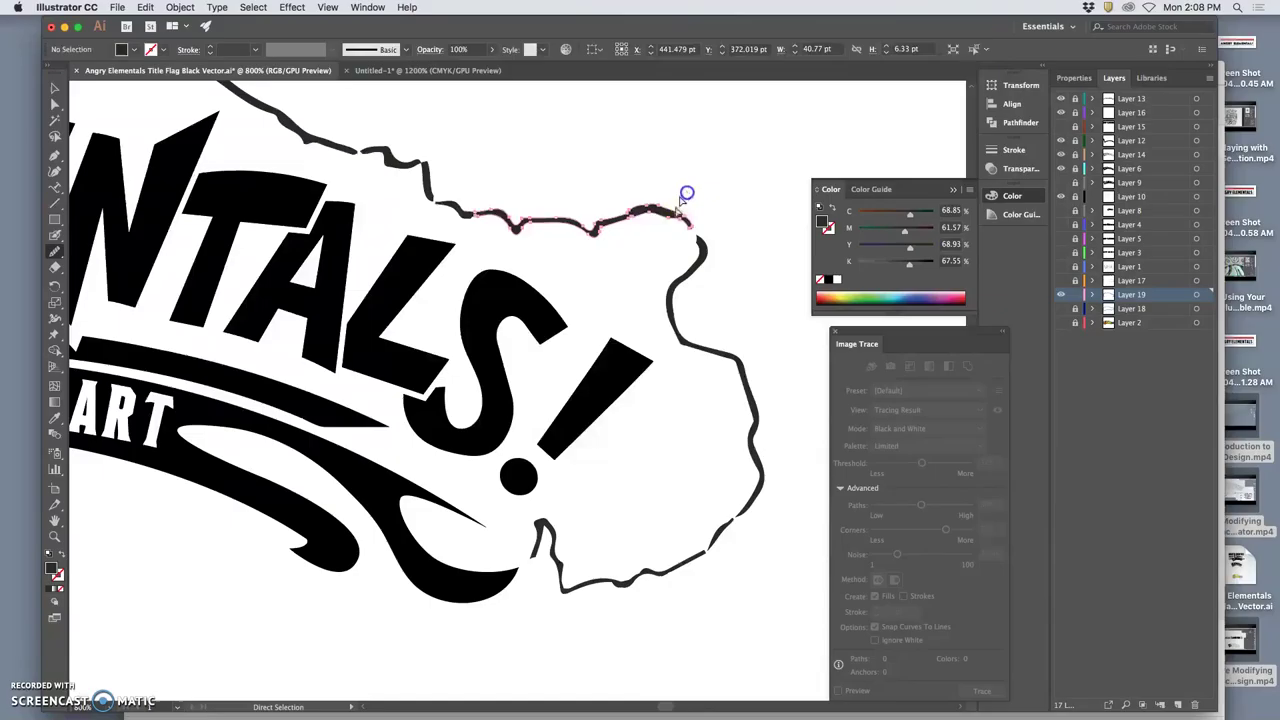
Step: Fill in the thin spot on the outline's left edge beside ANGRY with the Blob Brush
key("space")
left_click_drag(480, 403, 753, 357)
left_click_drag(461, 302, 759, 374)
left_click_drag(403, 362, 726, 294)
left_click_drag(395, 327, 690, 265)
left_click_drag(478, 283, 461, 468)
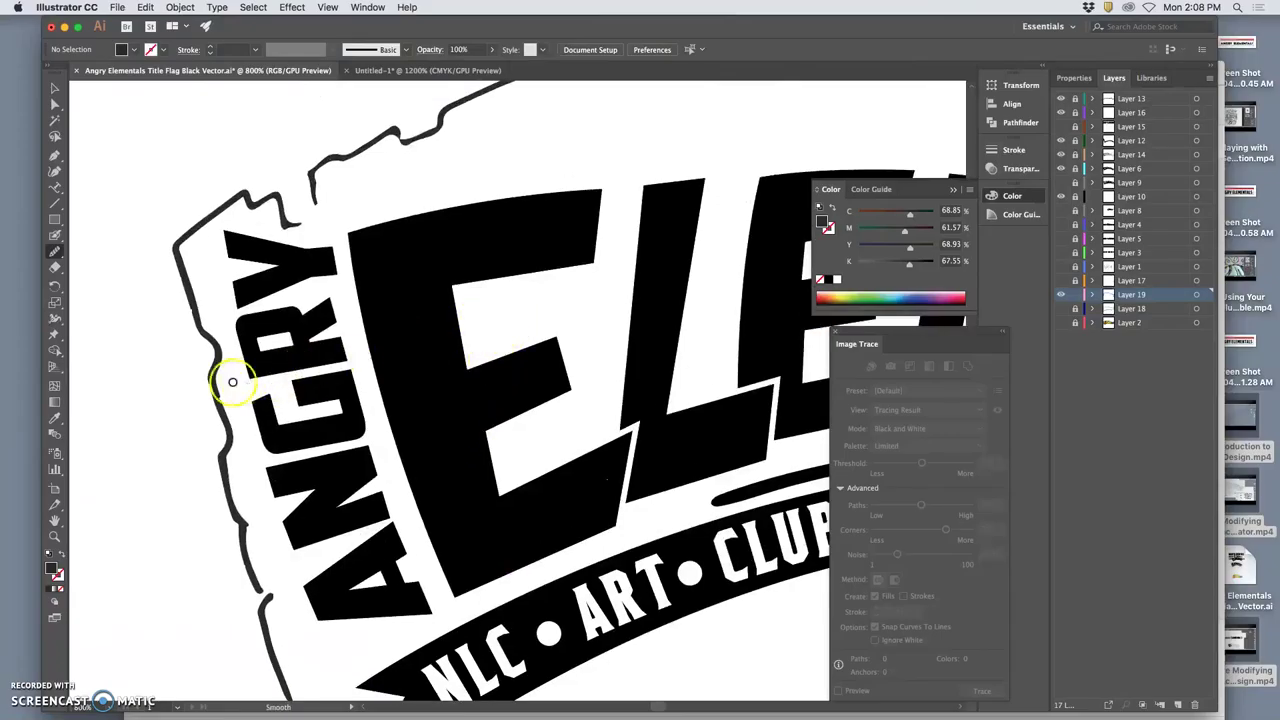
left_click(55, 235)
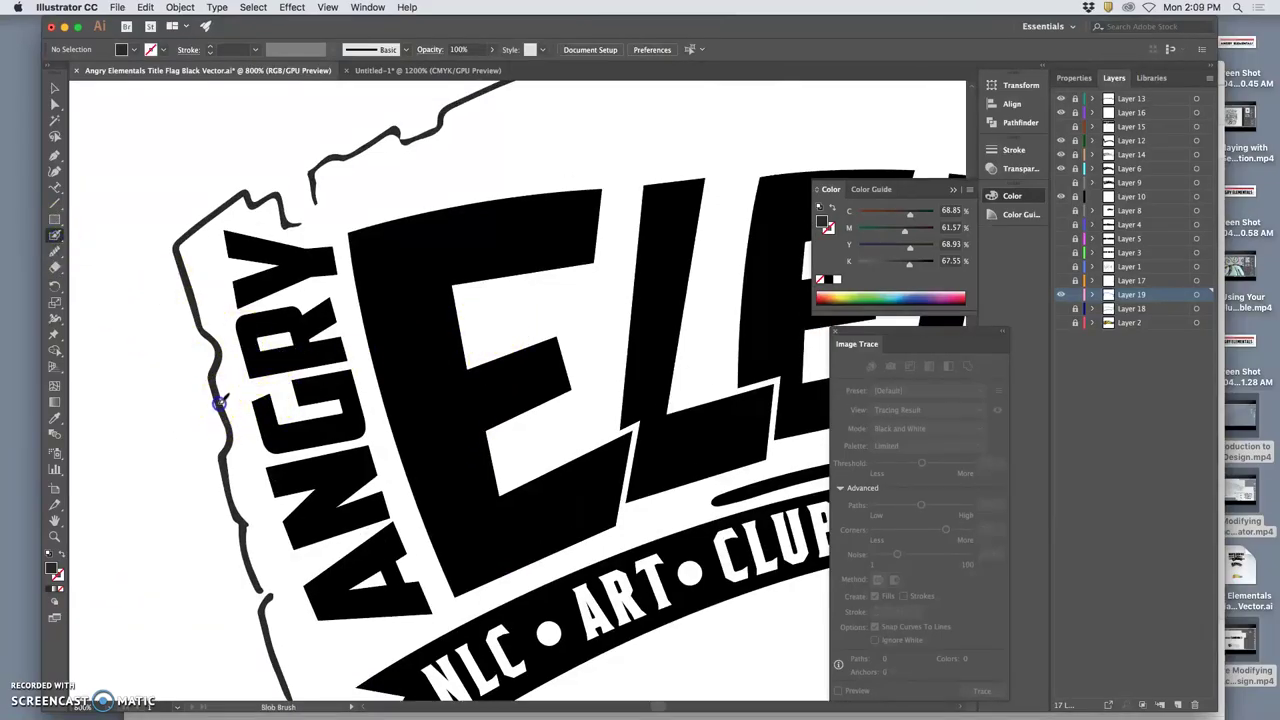
left_click(219, 396)
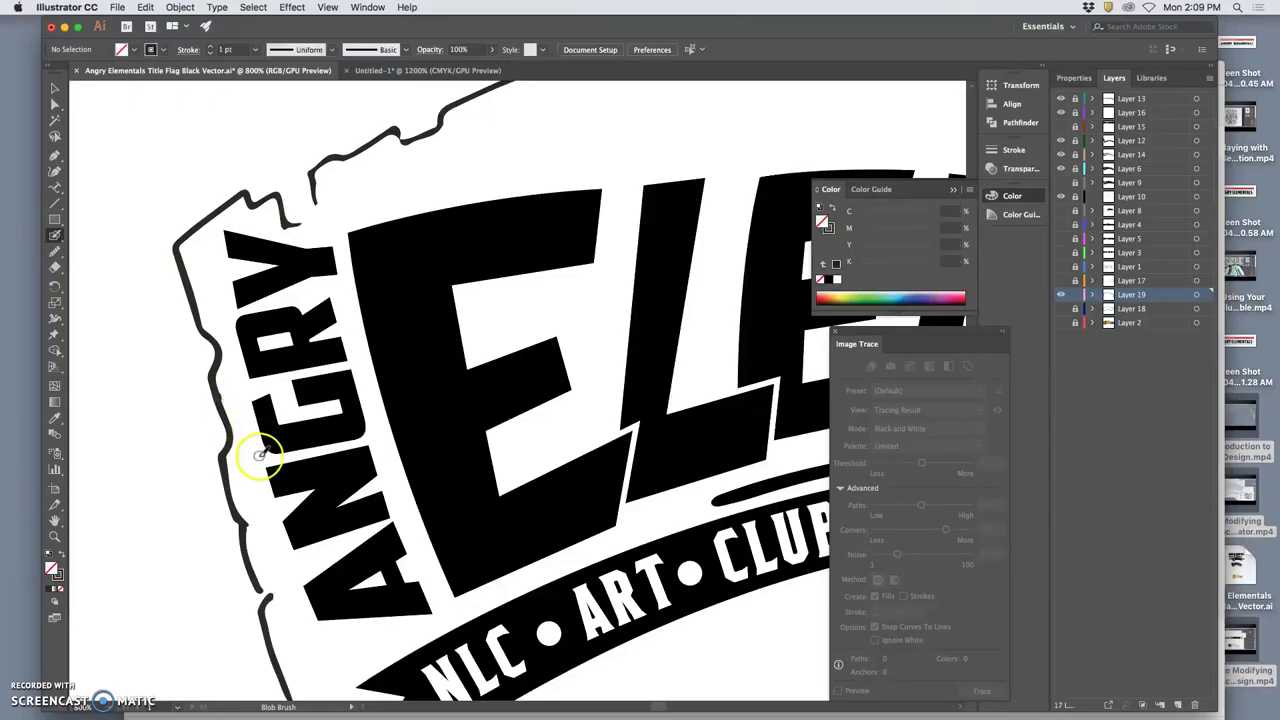
scroll(86, 271, "down", 3)
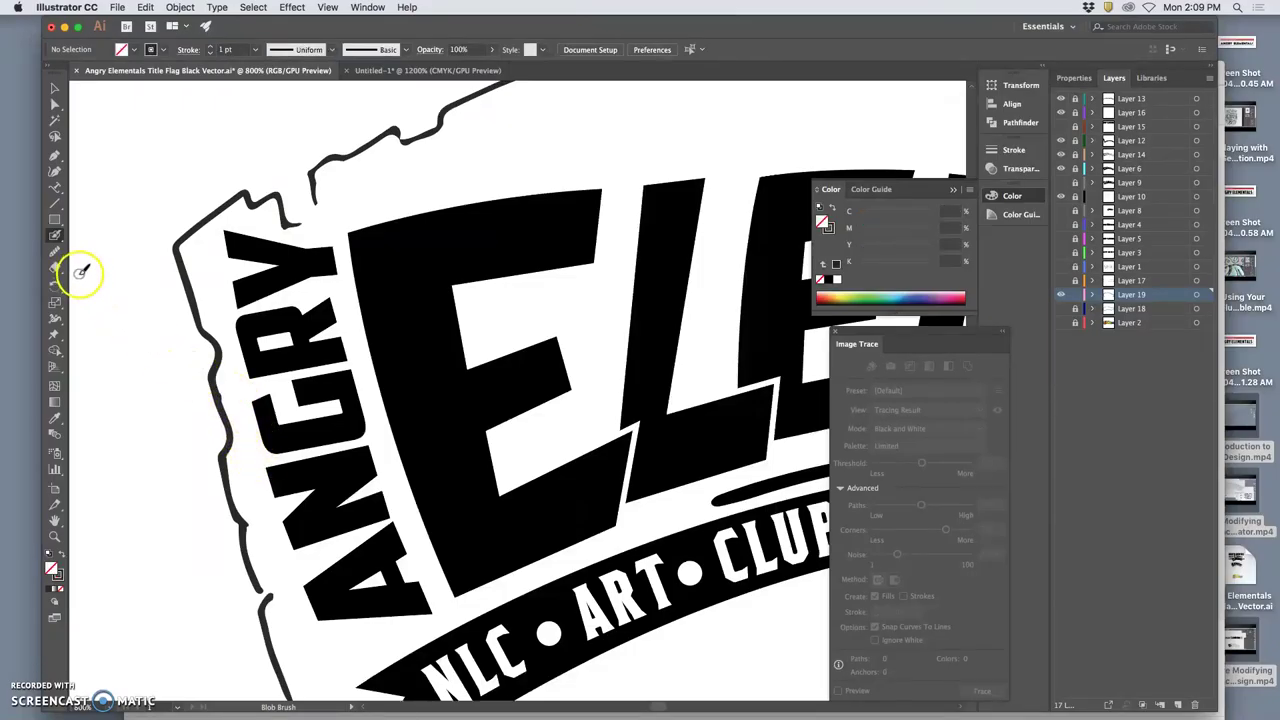
Step: Even out the retouched spot on the outline's left edge beside ANGRY with the Pencil tool
scroll(85, 275, "up", 5)
left_click_drag(82, 302, 334, 260)
left_click_drag(55, 255, 88, 271)
left_click_drag(200, 354, 200, 350)
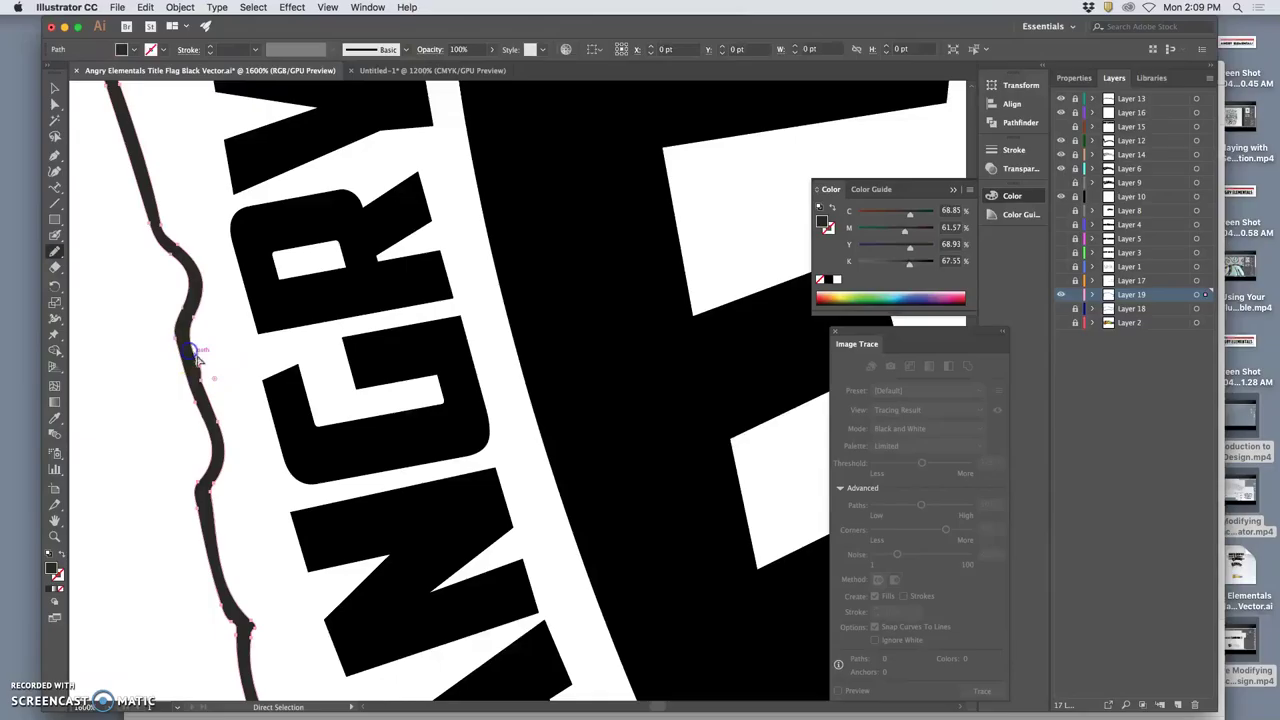
left_click(237, 413, "super")
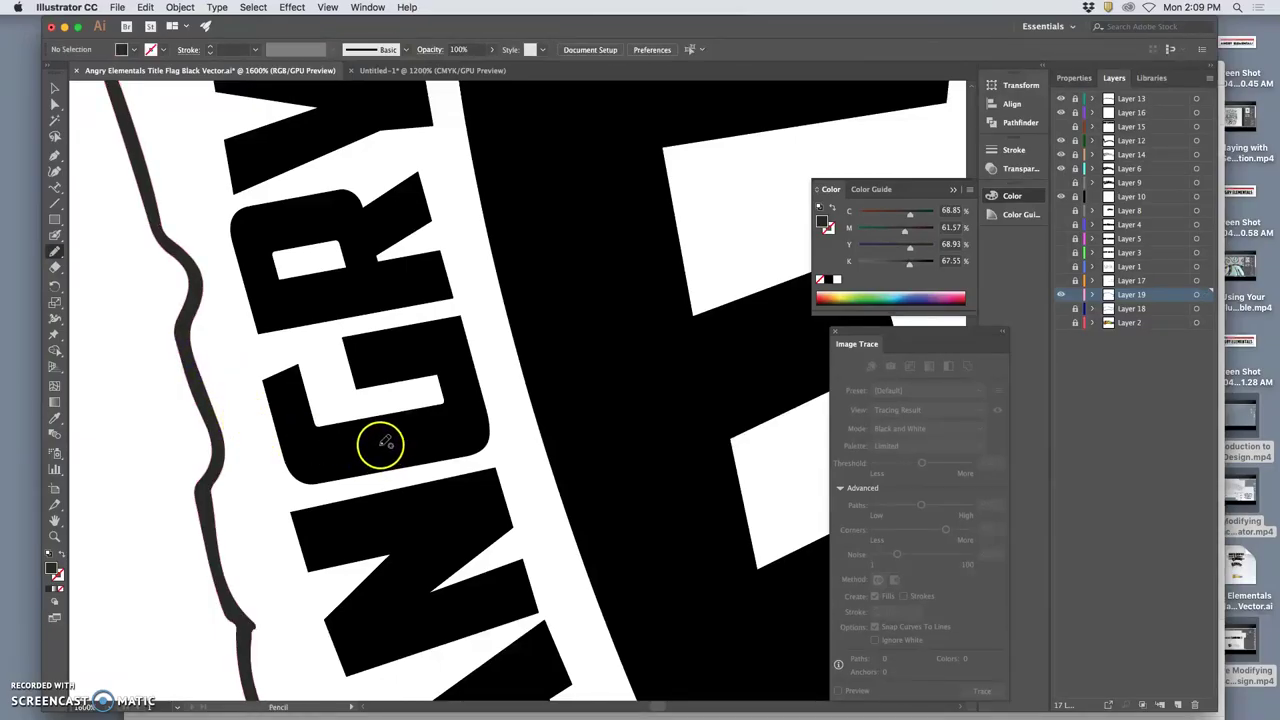
Step: Even out the small bump on the outline's top edge above the middle E of ELEMENTALS with the Pencil tool
key("super+minus")
key("super+minus")
key("super+plus")
key("super+plus")
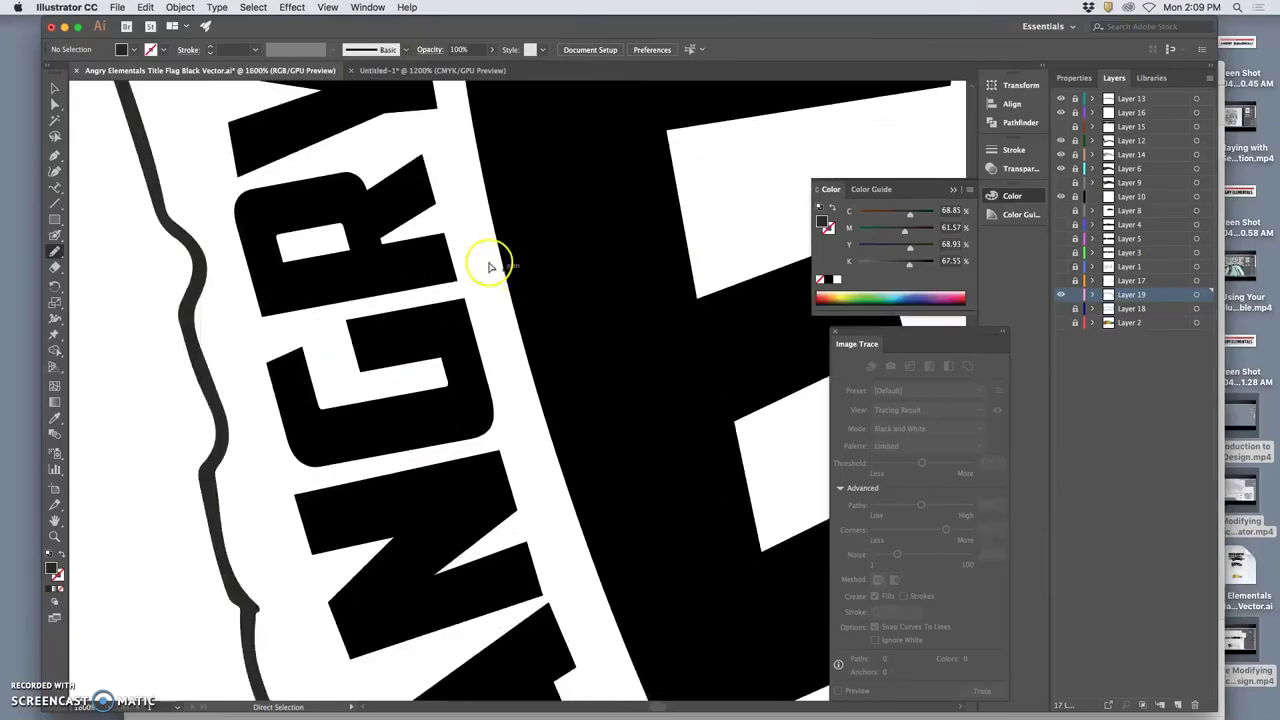
left_click_drag(386, 134, 423, 451)
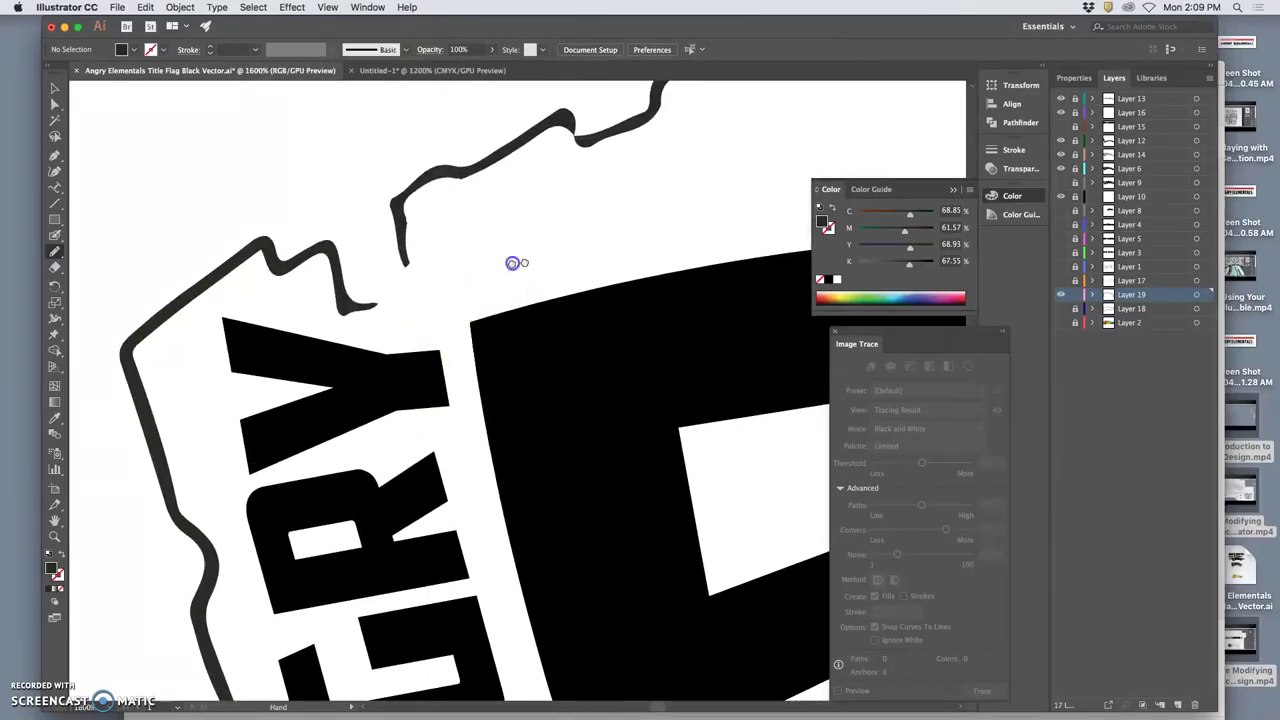
left_click_drag(518, 263, 448, 288)
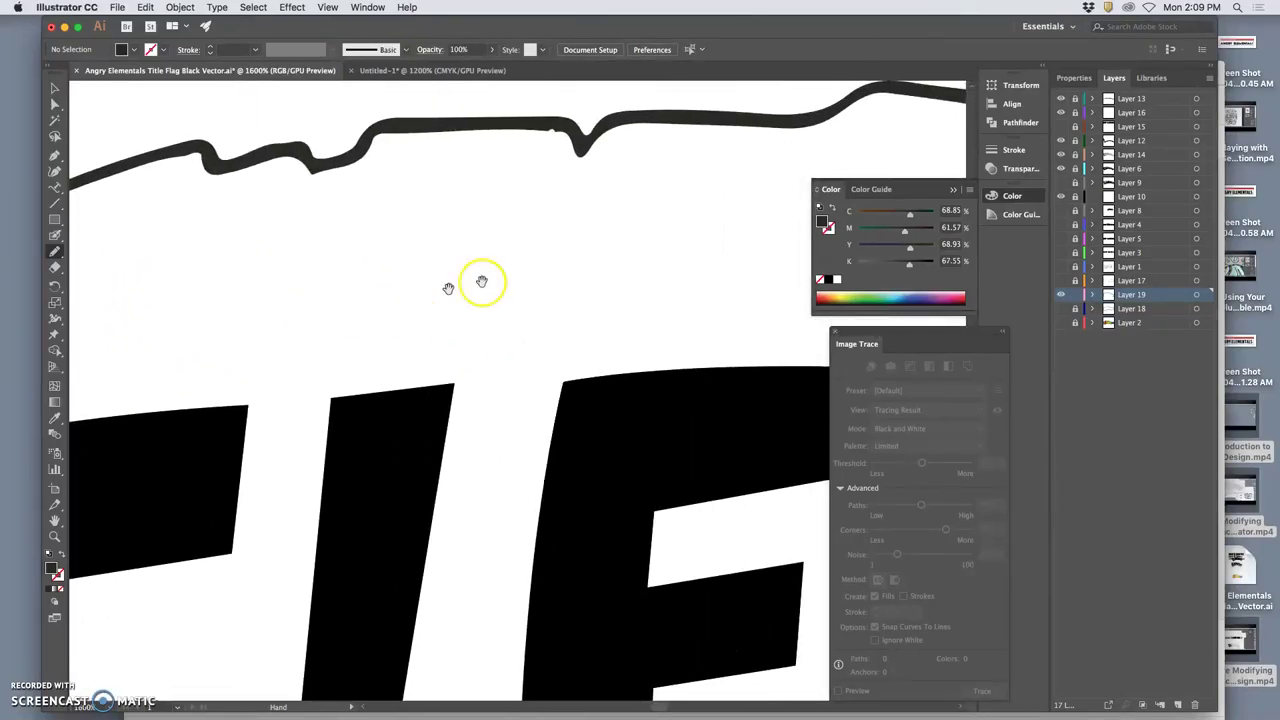
left_click_drag(561, 258, 474, 269)
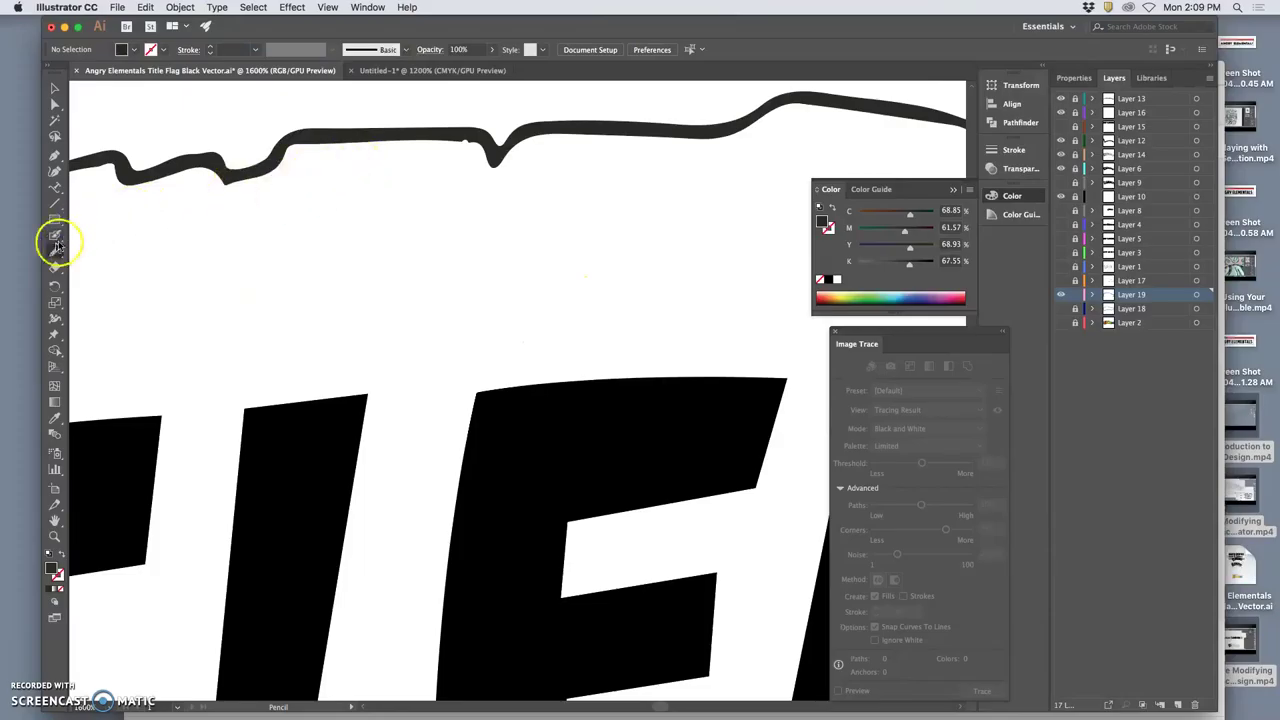
key("a")
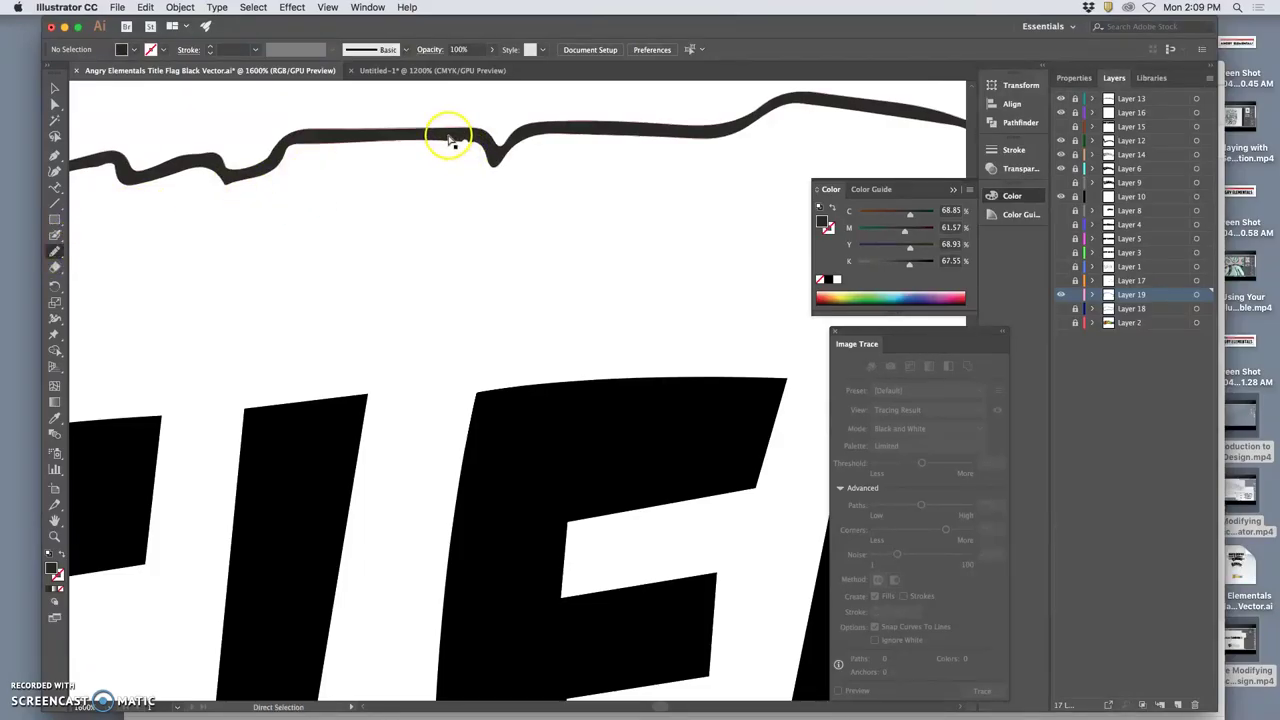
left_click(450, 140)
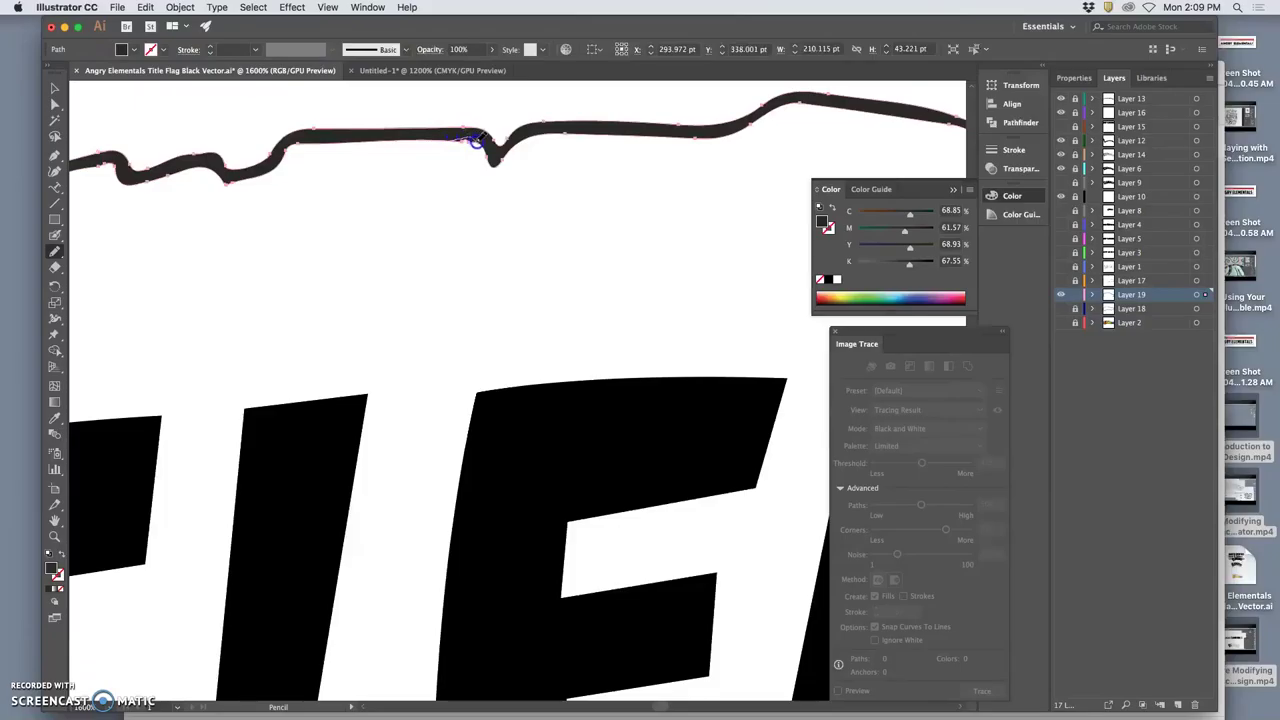
Step: Try to even out the joint between the two outline pieces above the L and S with the Pencil tool
left_click_drag(598, 232, 256, 217)
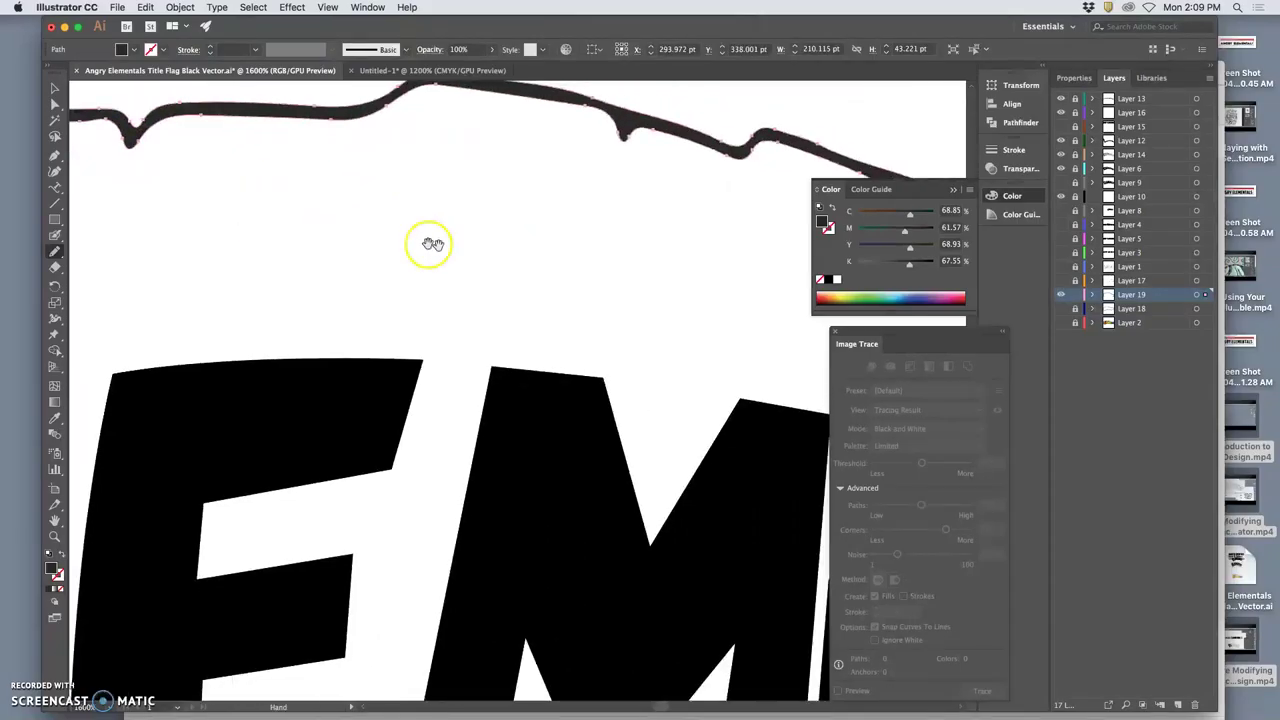
mouse_move(565, 255)
left_mouse_down()
mouse_move(363, 292)
mouse_move(503, 329)
mouse_move(449, 317)
mouse_move(477, 354)
mouse_move(298, 293)
left_mouse_up()
mouse_move(509, 353)
left_mouse_down()
mouse_move(280, 261)
mouse_move(314, 246)
left_mouse_up()
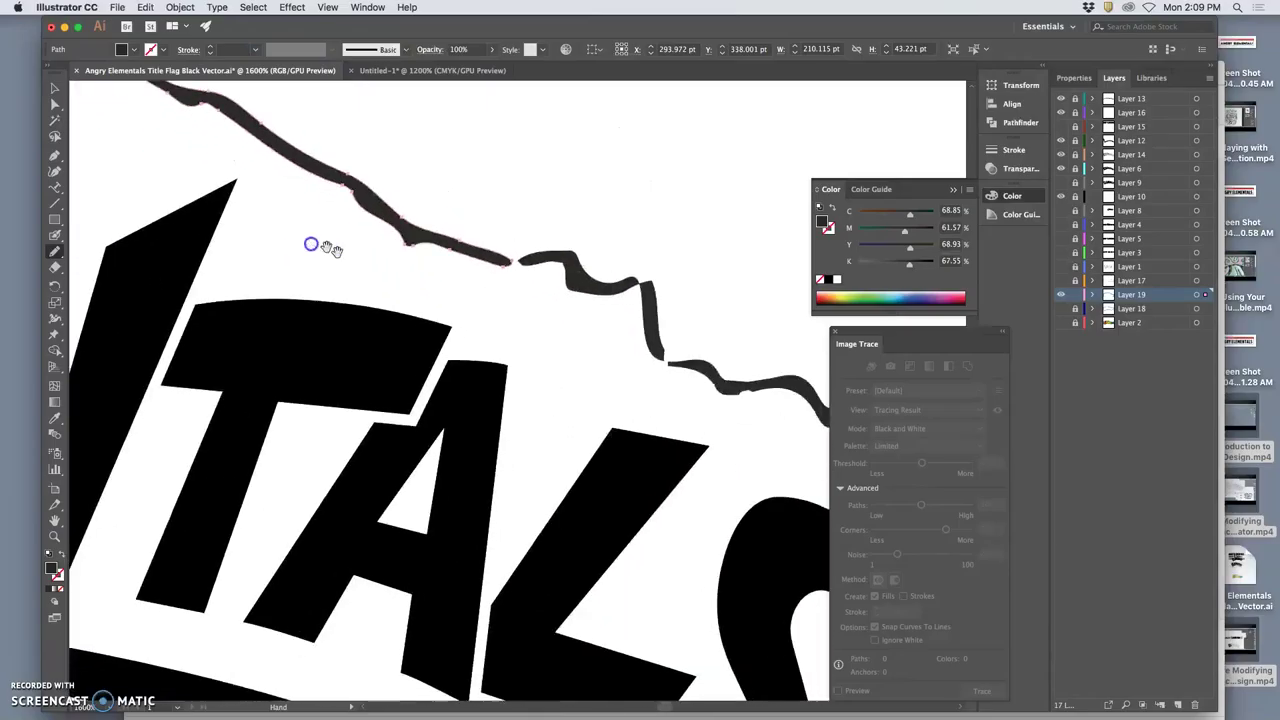
left_click_drag(527, 346, 434, 297)
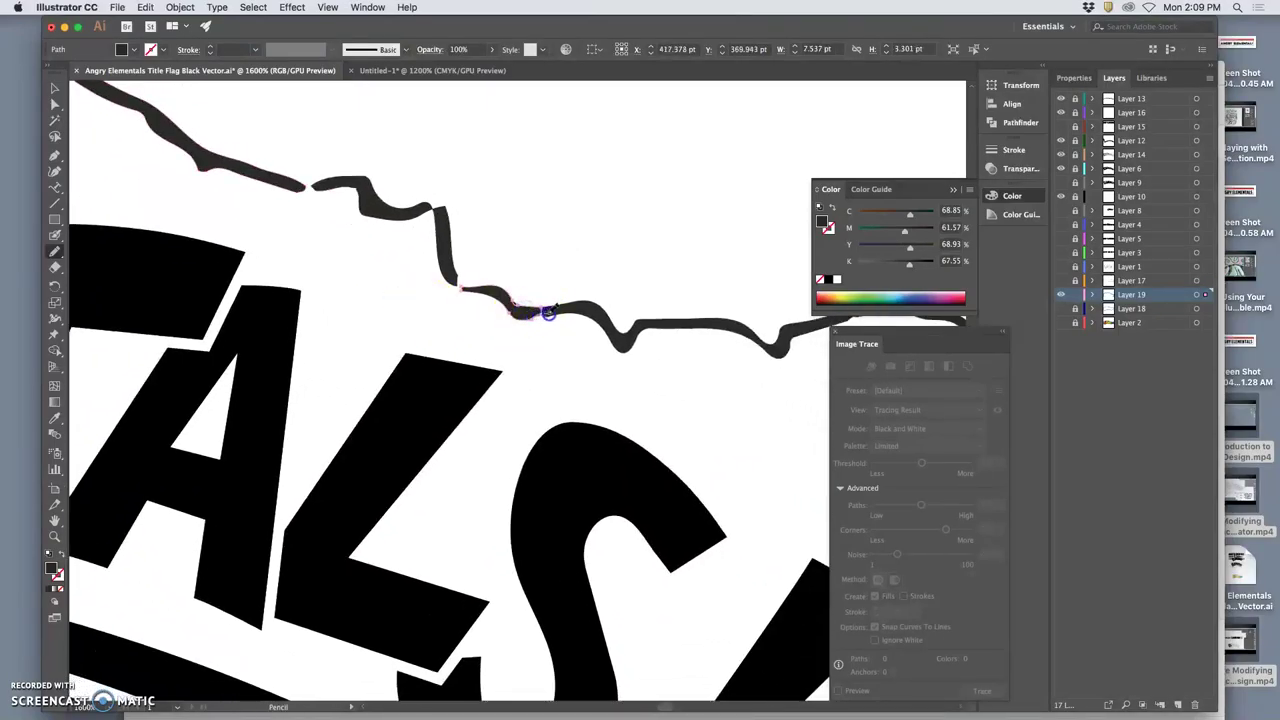
left_click(555, 339, "super")
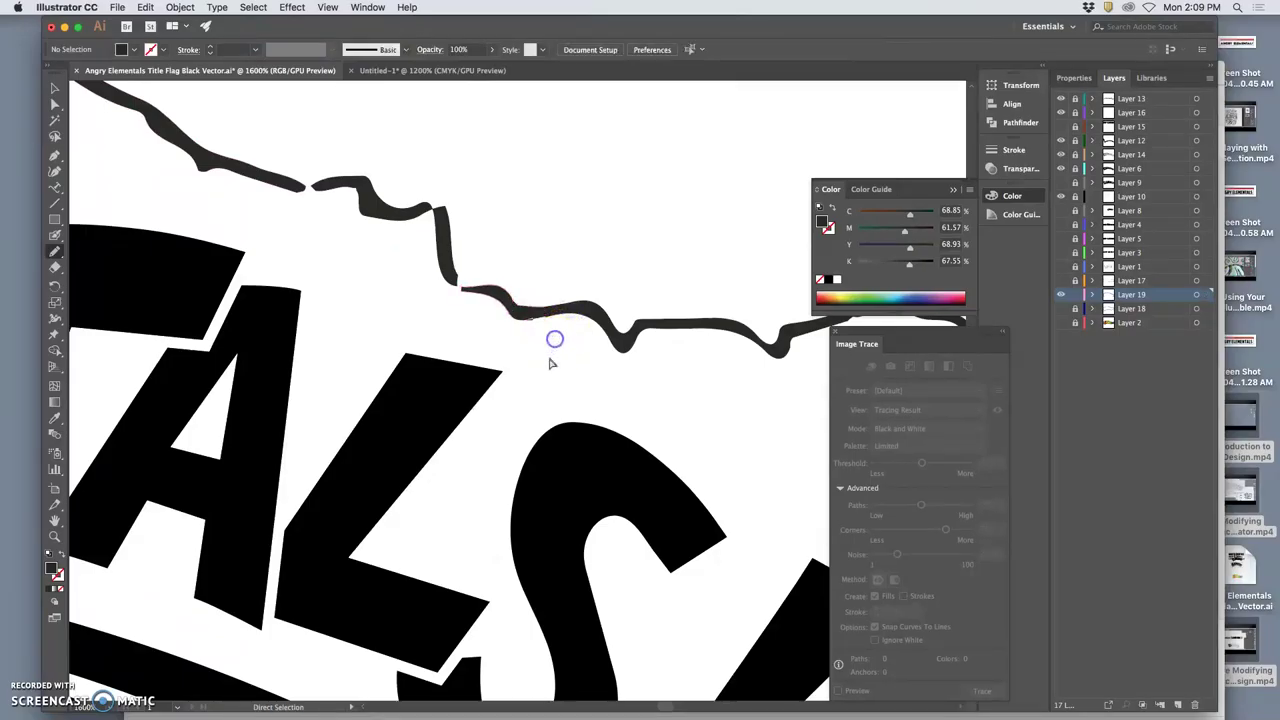
left_click(557, 338, "super")
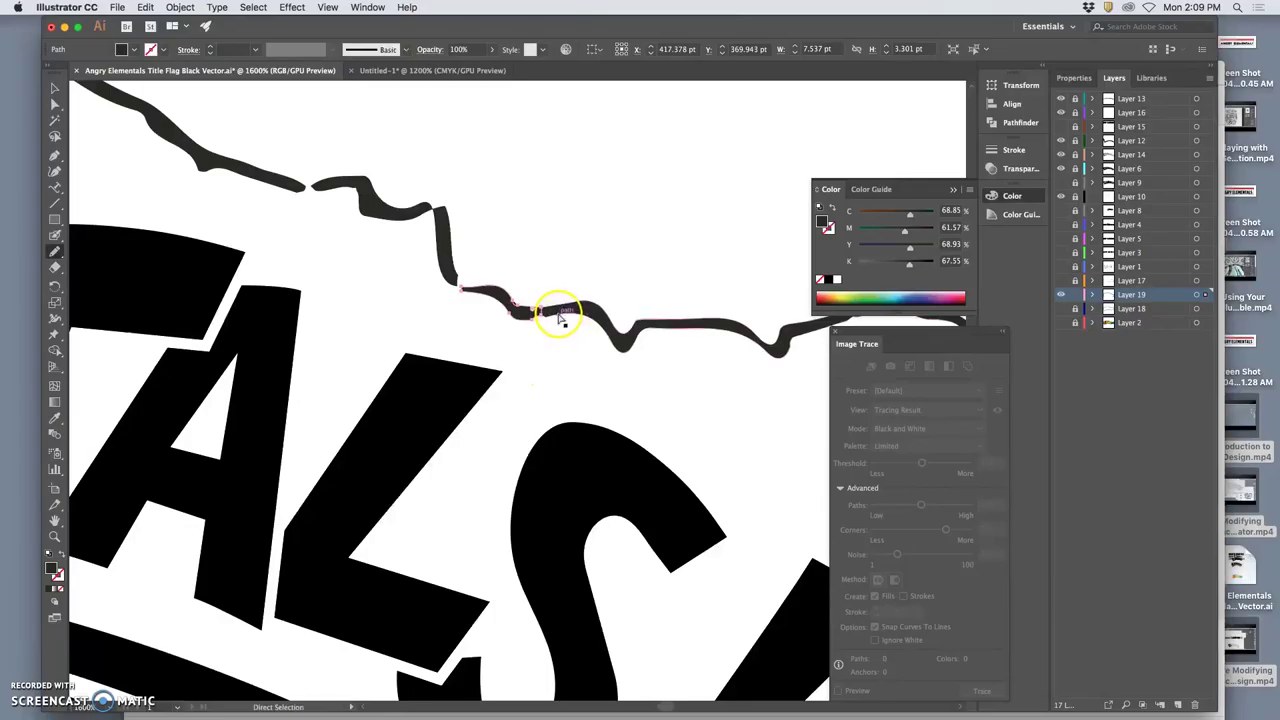
left_click(538, 316, "super")
left_click(524, 316, "super")
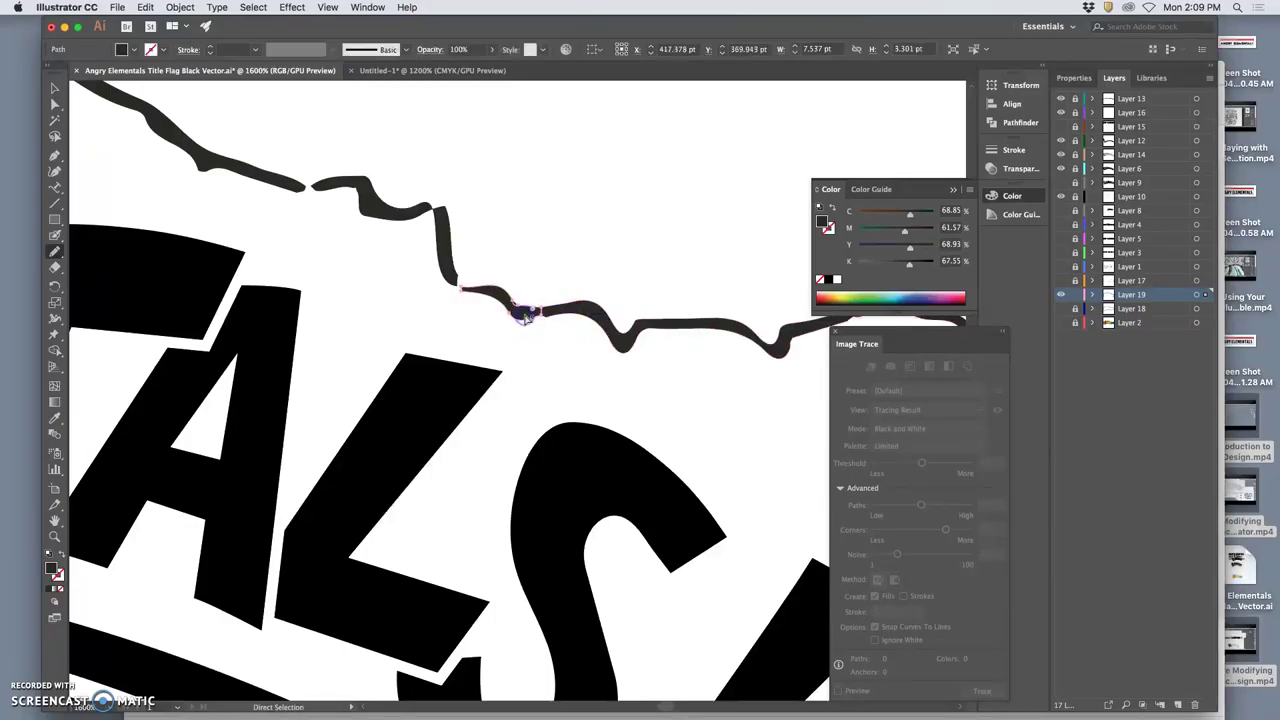
Step: Unite the two outline pieces above the L and S with Pathfinder and smooth their joint with the Pencil tool
left_click(562, 313, "super")
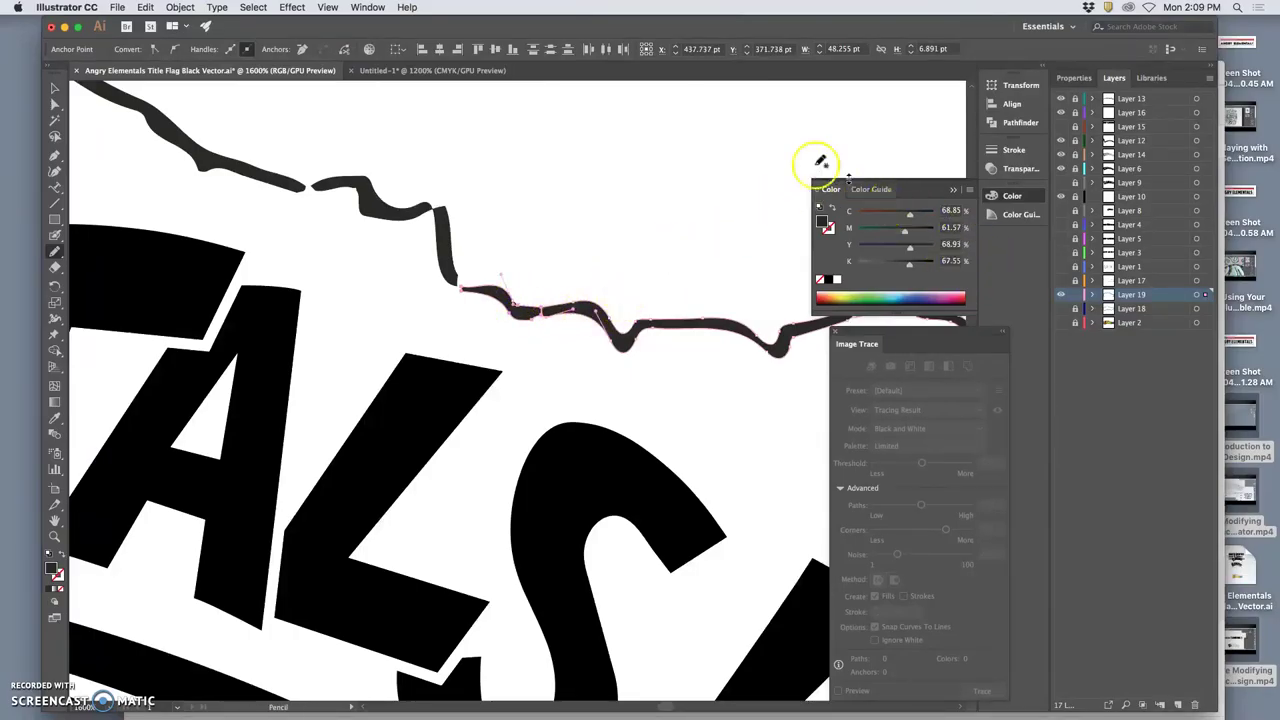
left_click(368, 7)
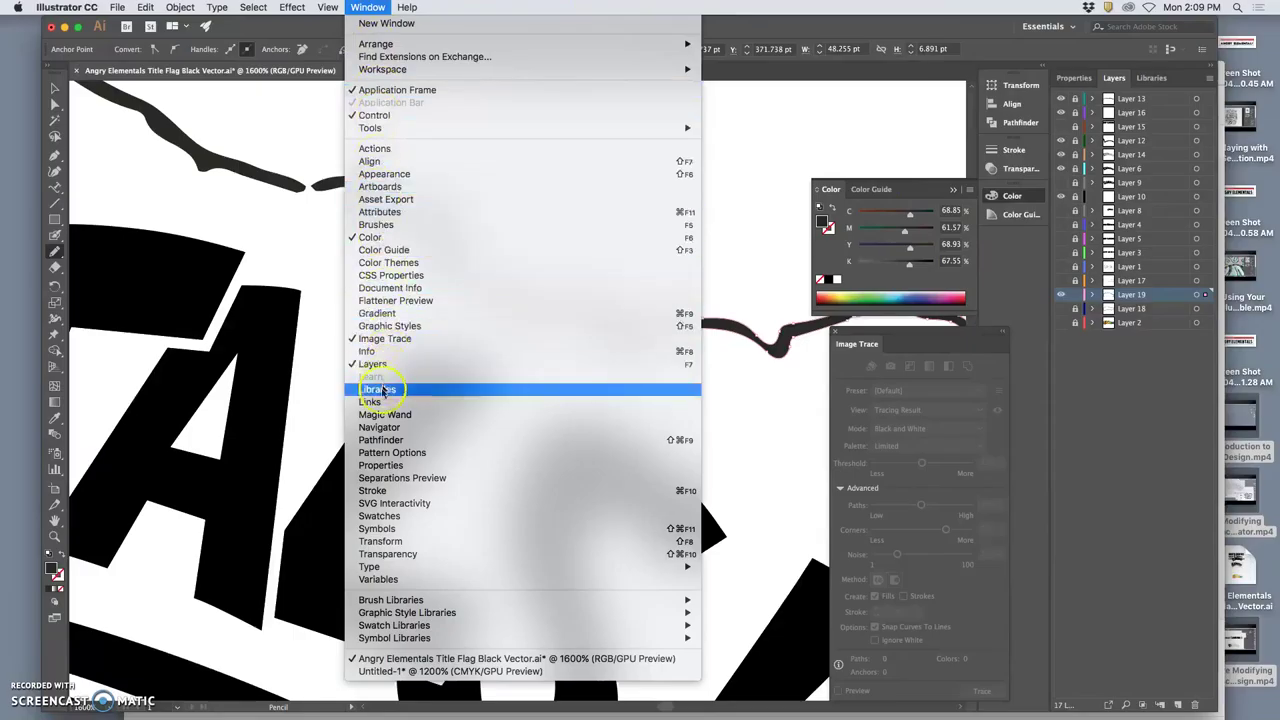
left_click(373, 441)
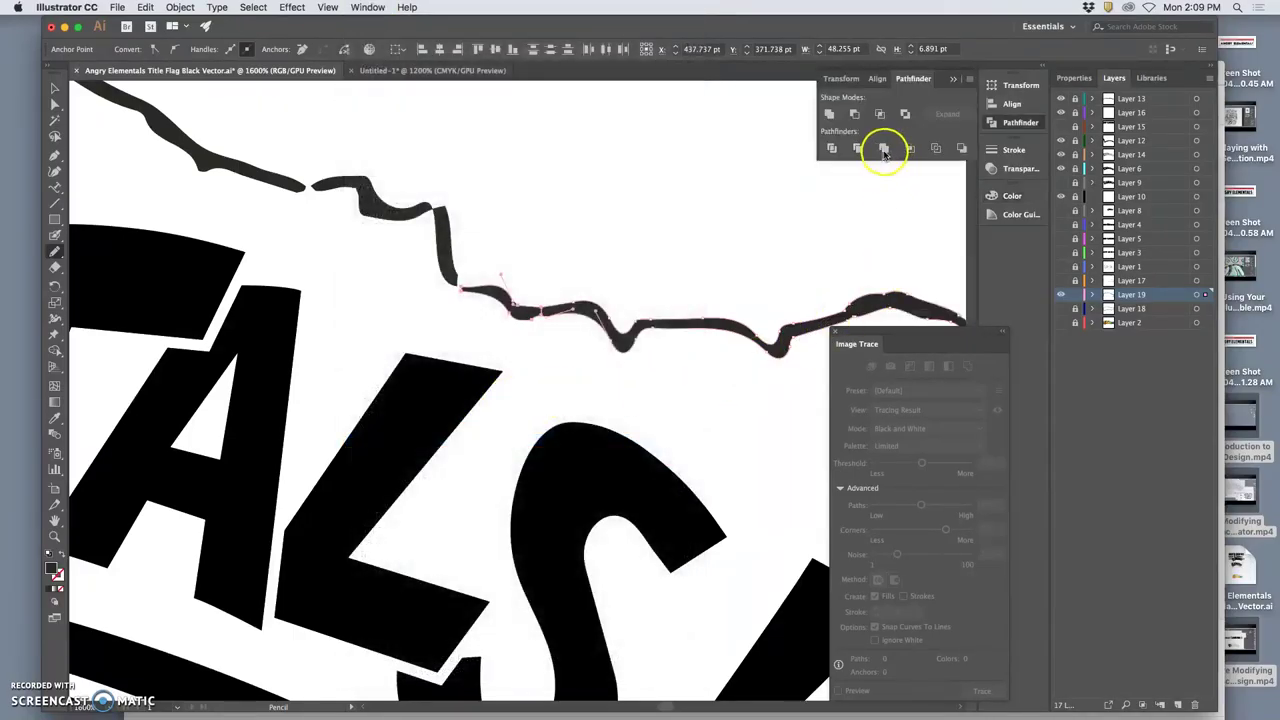
left_click(830, 115)
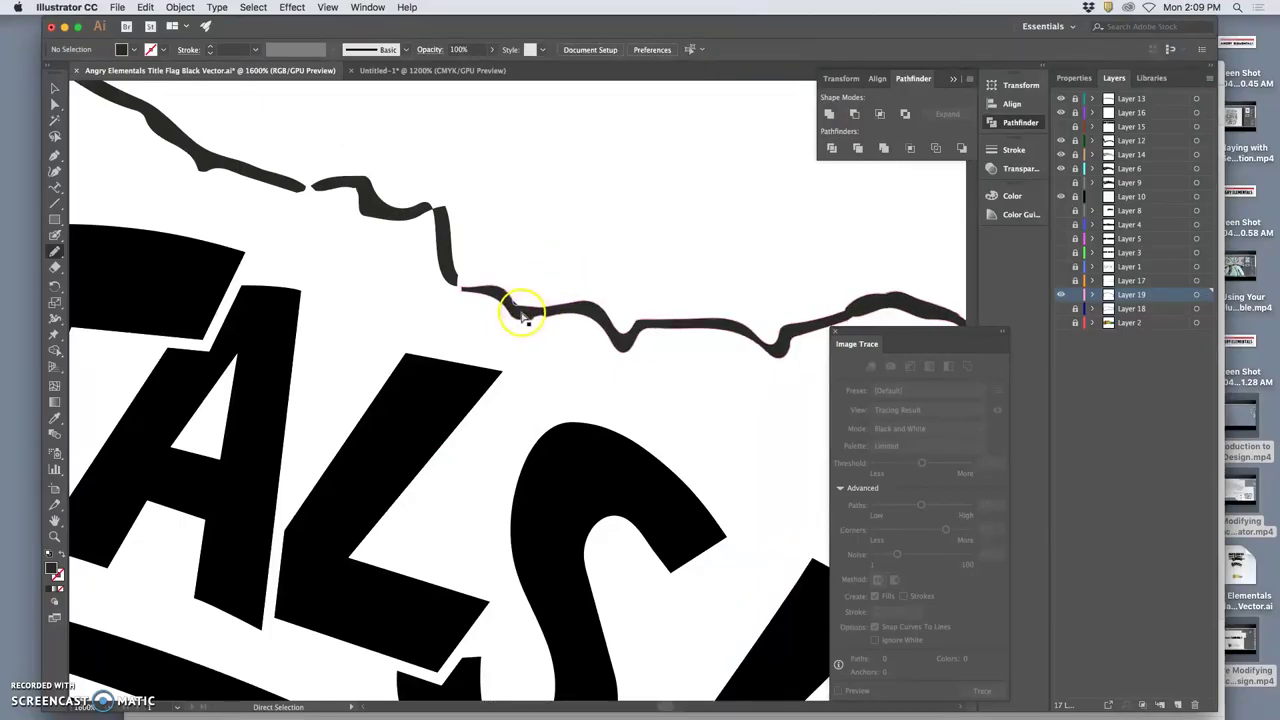
left_click(523, 318, "ctrl")
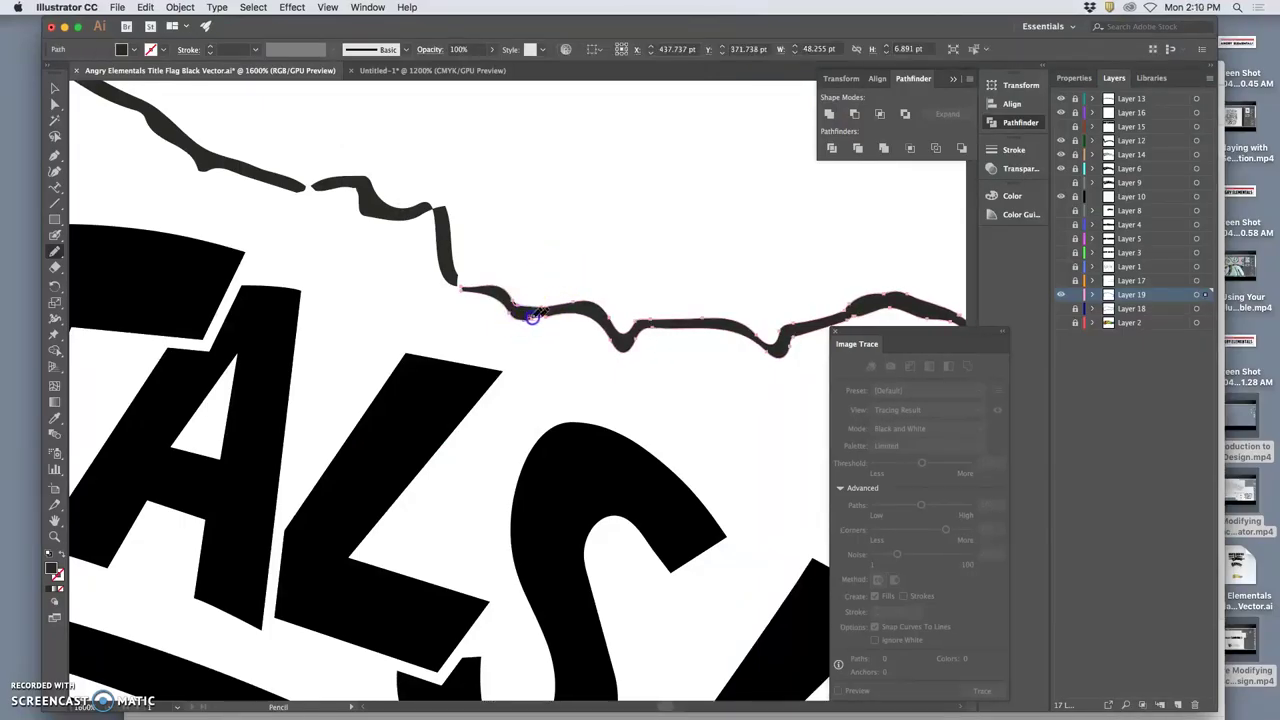
left_click(594, 431, "super")
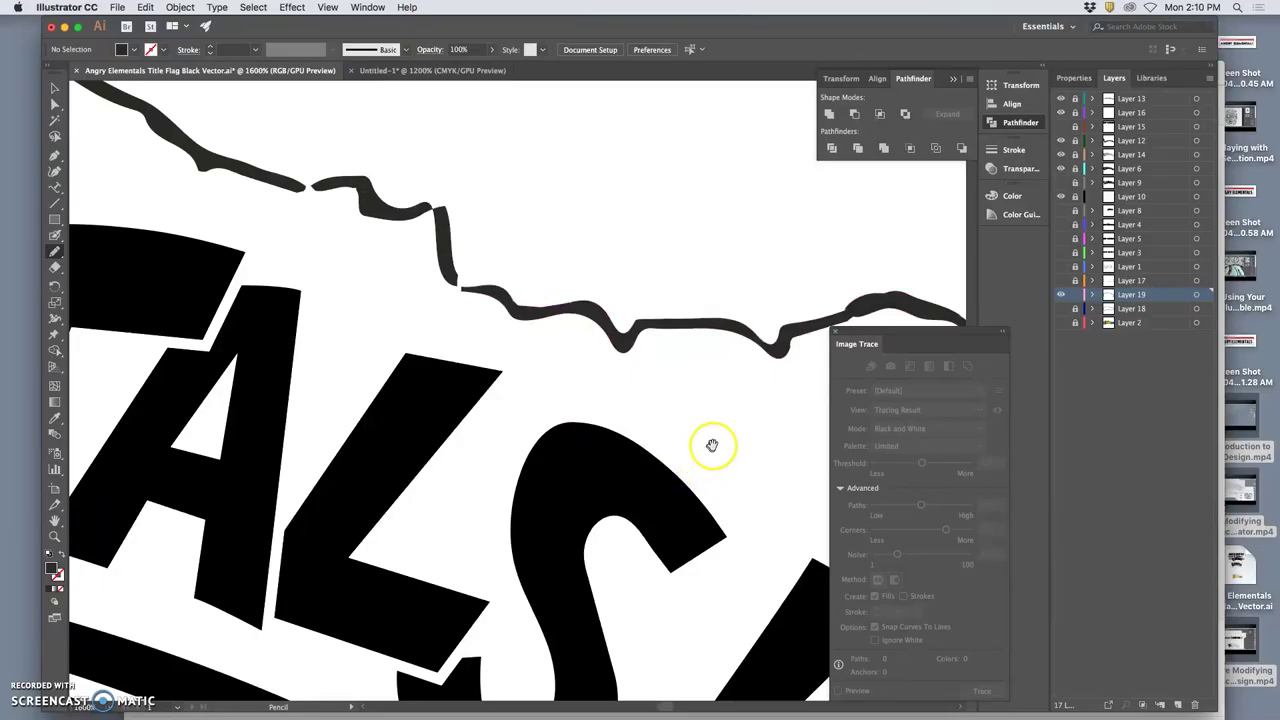
Step: Review the outline around the whole logo and compare it with Layer 18 by toggling the layers' visibility
left_click_drag(711, 446, 361, 340)
left_click_drag(524, 403, 612, 282)
left_click_drag(501, 357, 576, 350)
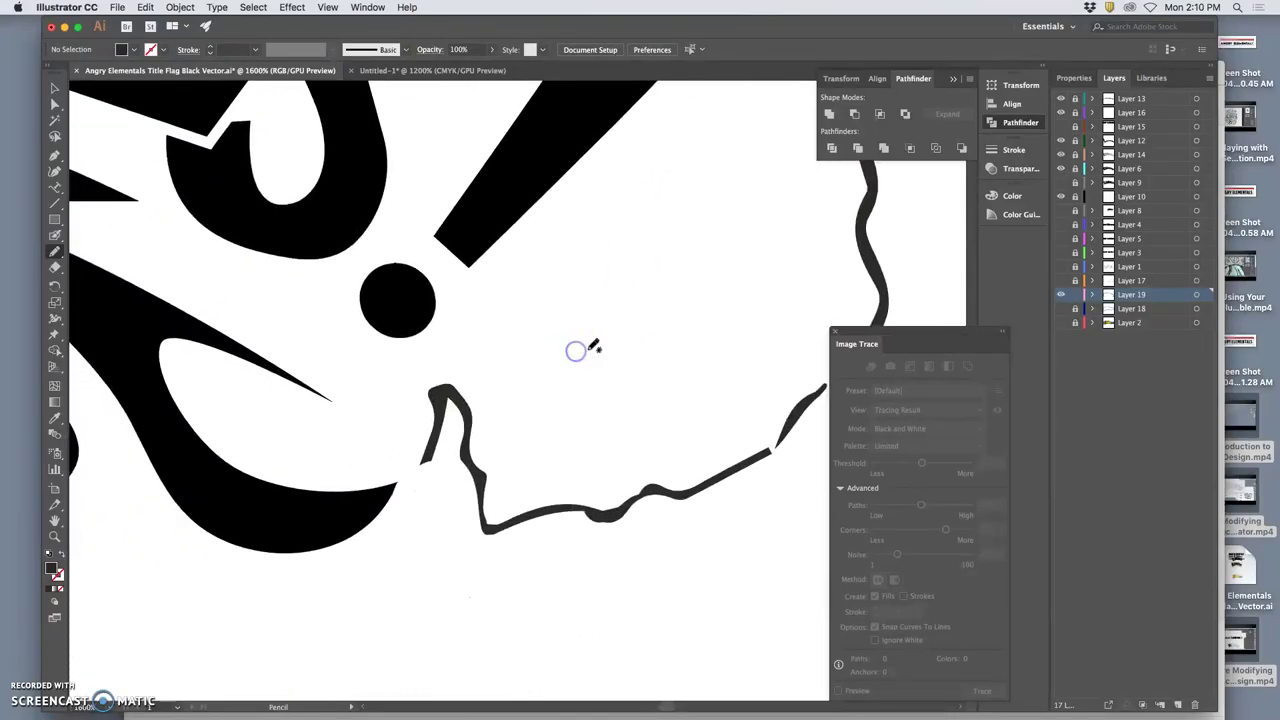
scroll(588, 351, "down", 6)
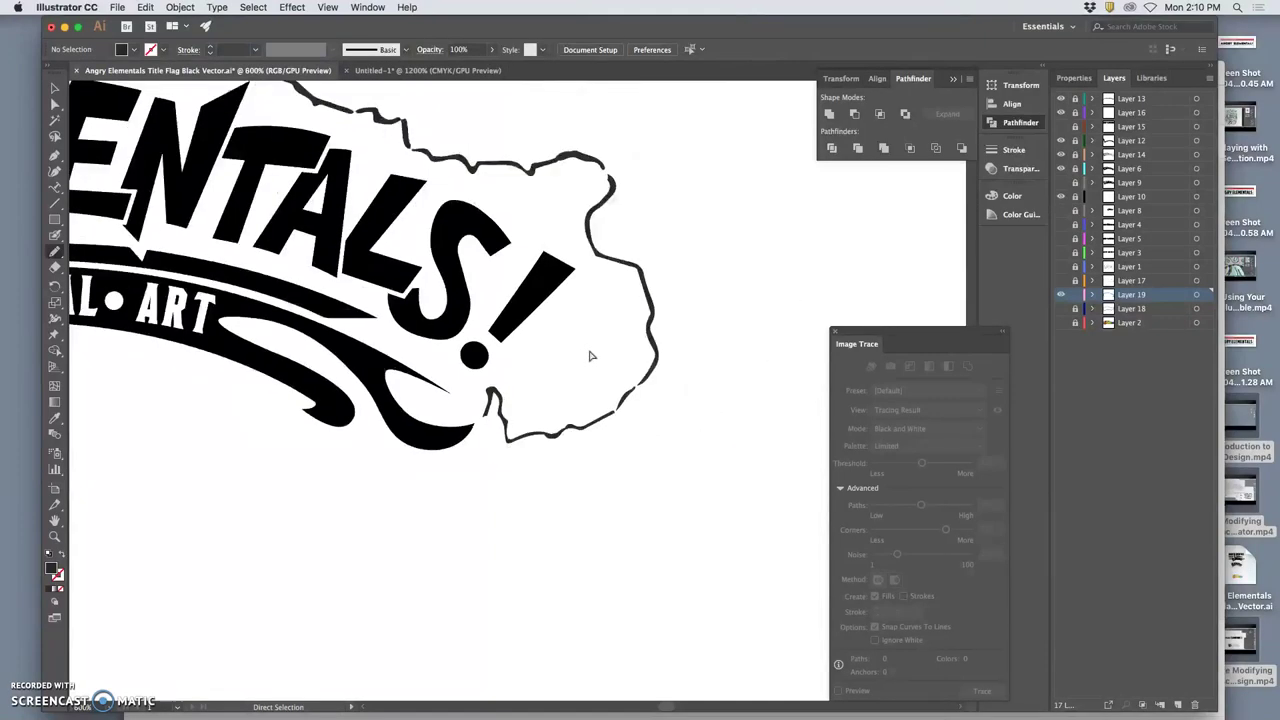
left_click(610, 338)
left_click(703, 376)
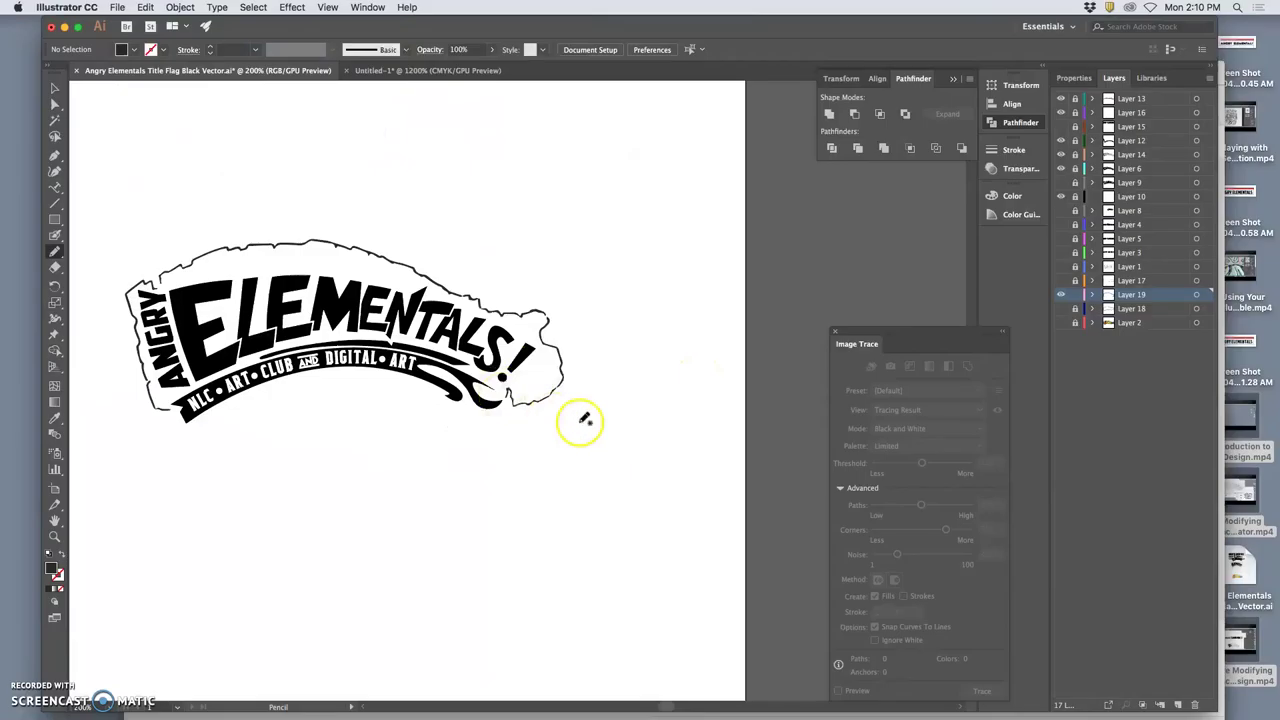
left_click(1060, 296)
left_click(1060, 296)
left_click(703, 318)
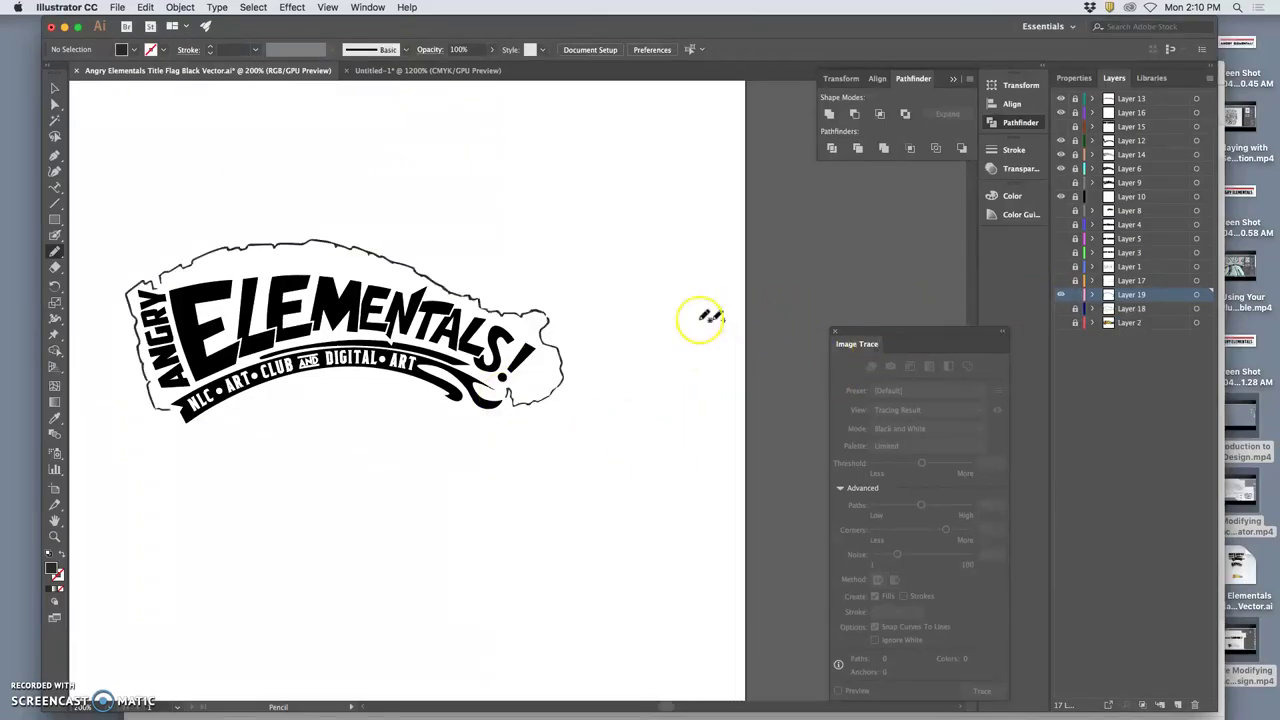
scroll(671, 314, "left", 2)
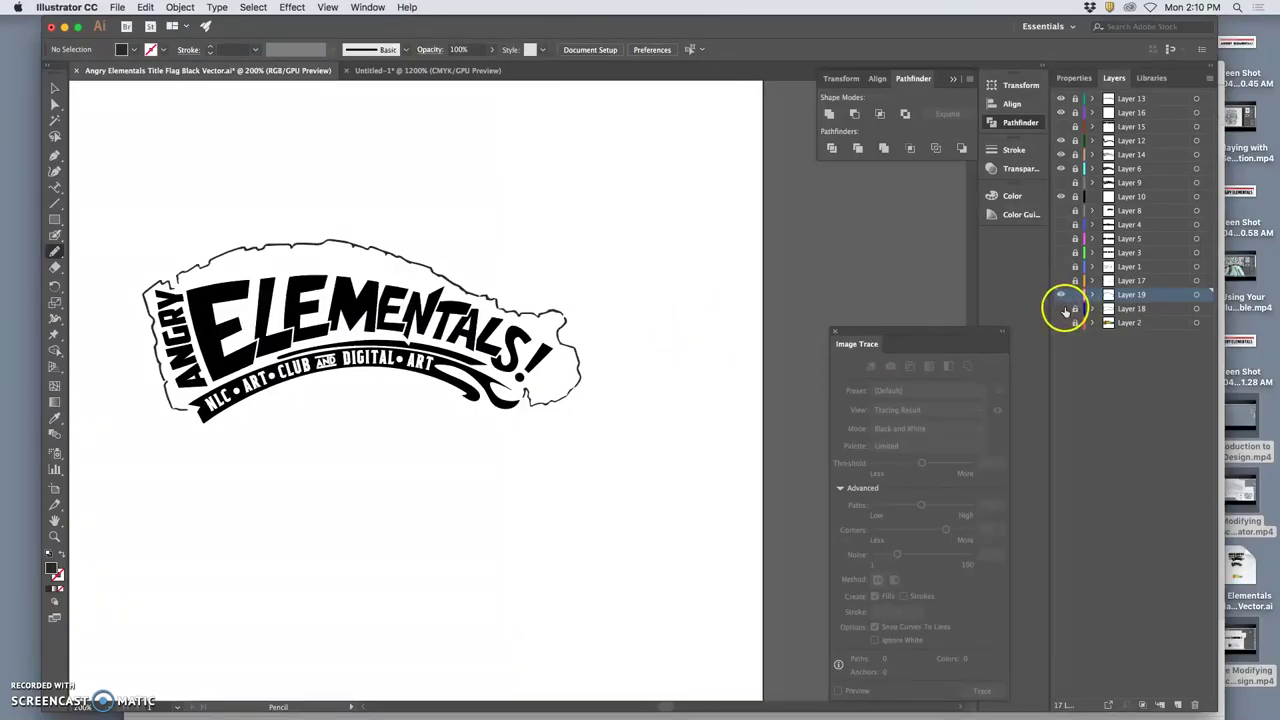
left_click(1062, 308)
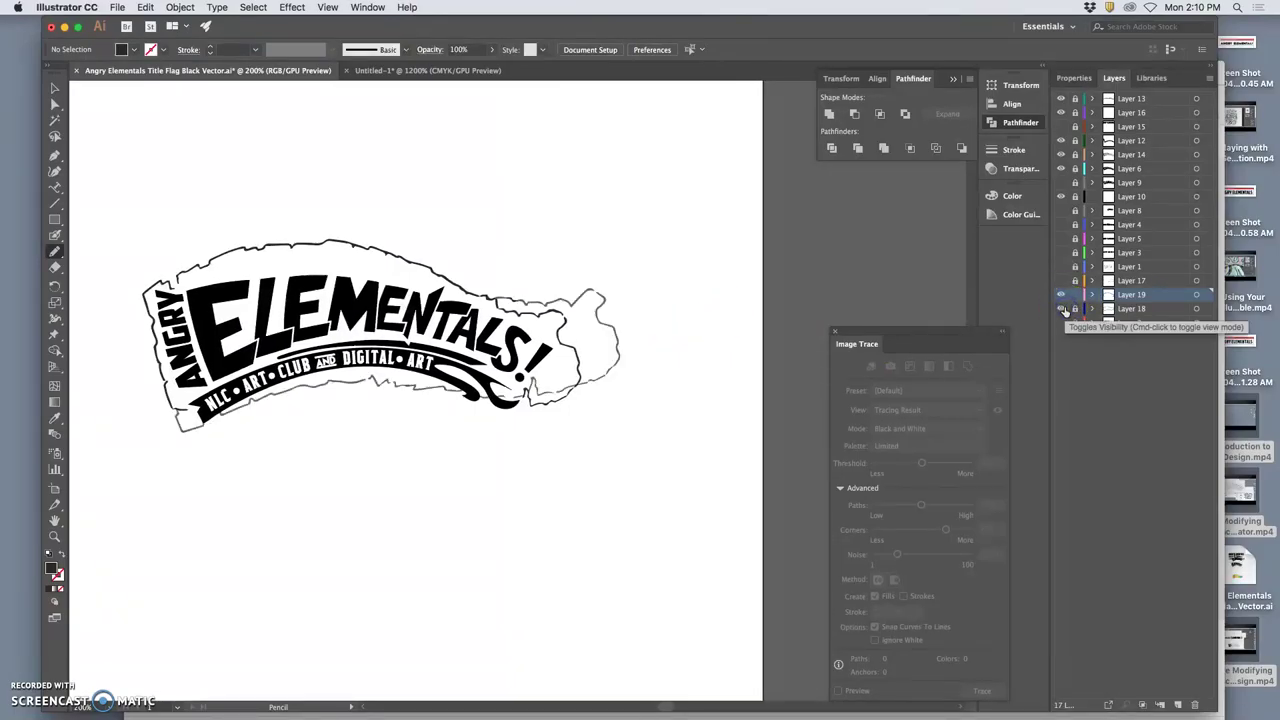
left_click(1063, 309)
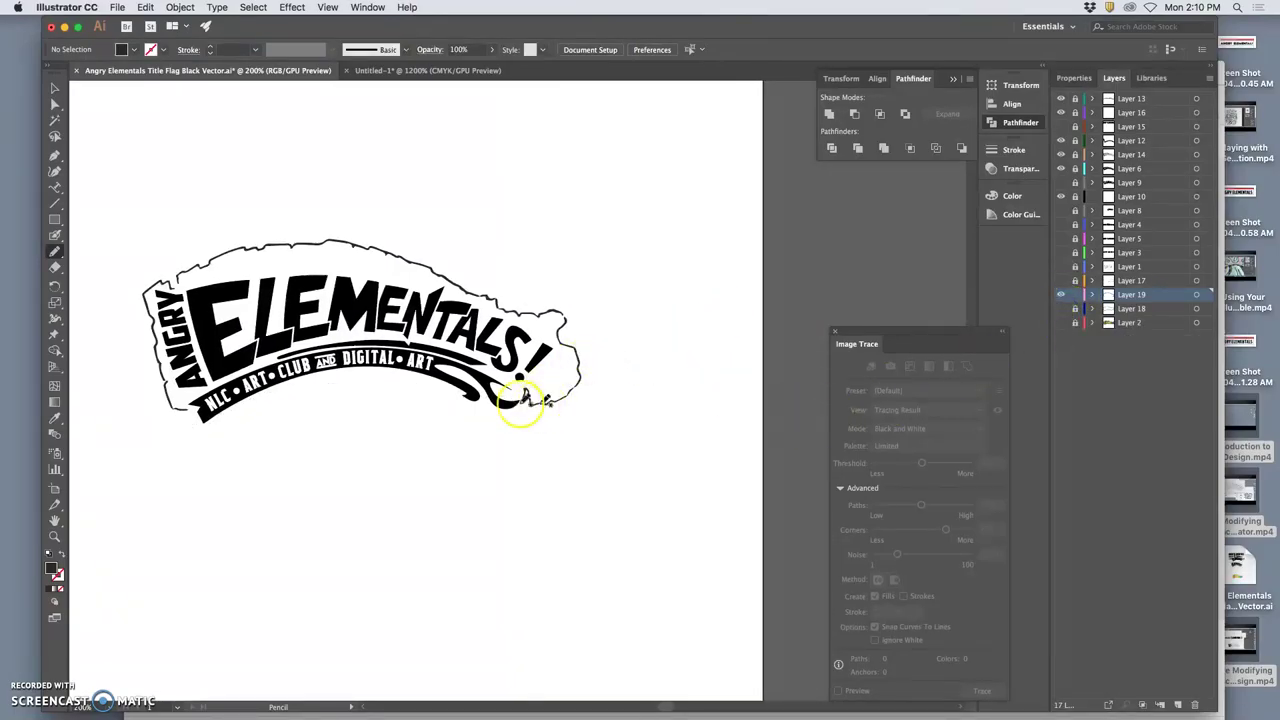
key("super+minus")
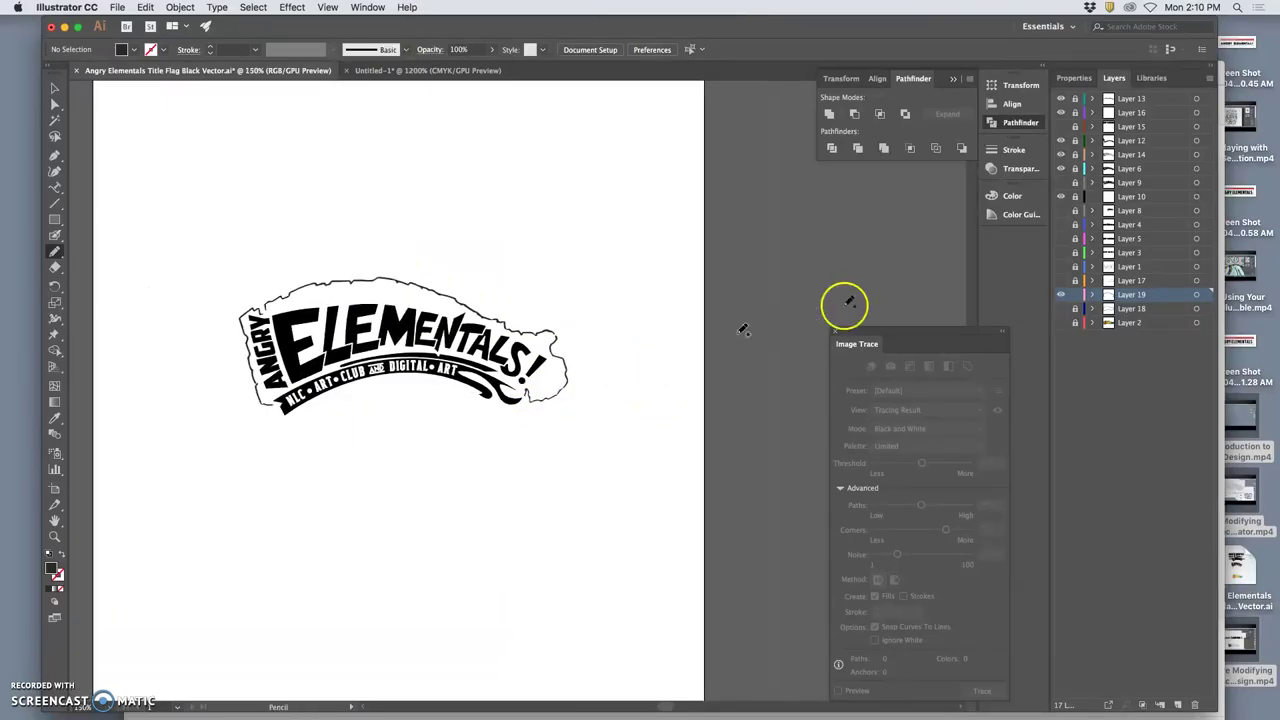
Step: Check what Layer 16 contains by toggling its visibility, and examine the lettering on the banner up close
left_click(1062, 106)
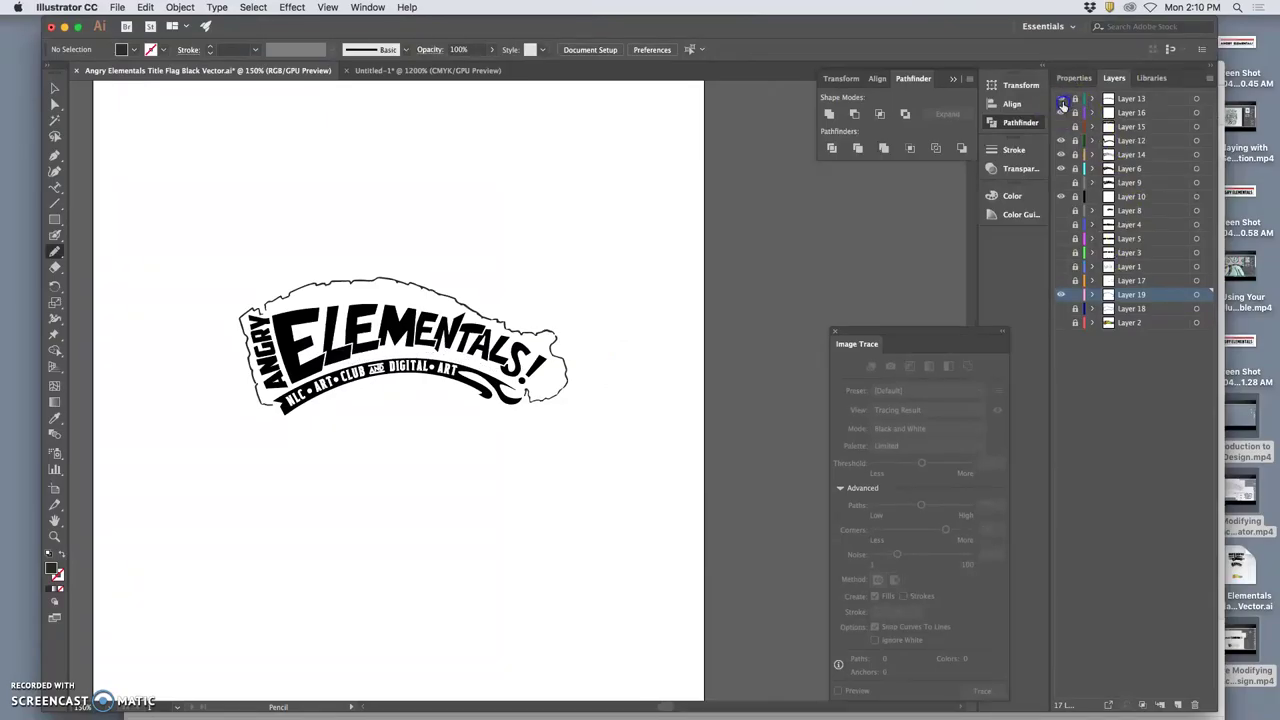
left_click(1062, 111)
left_click(1062, 113)
left_click(1062, 113)
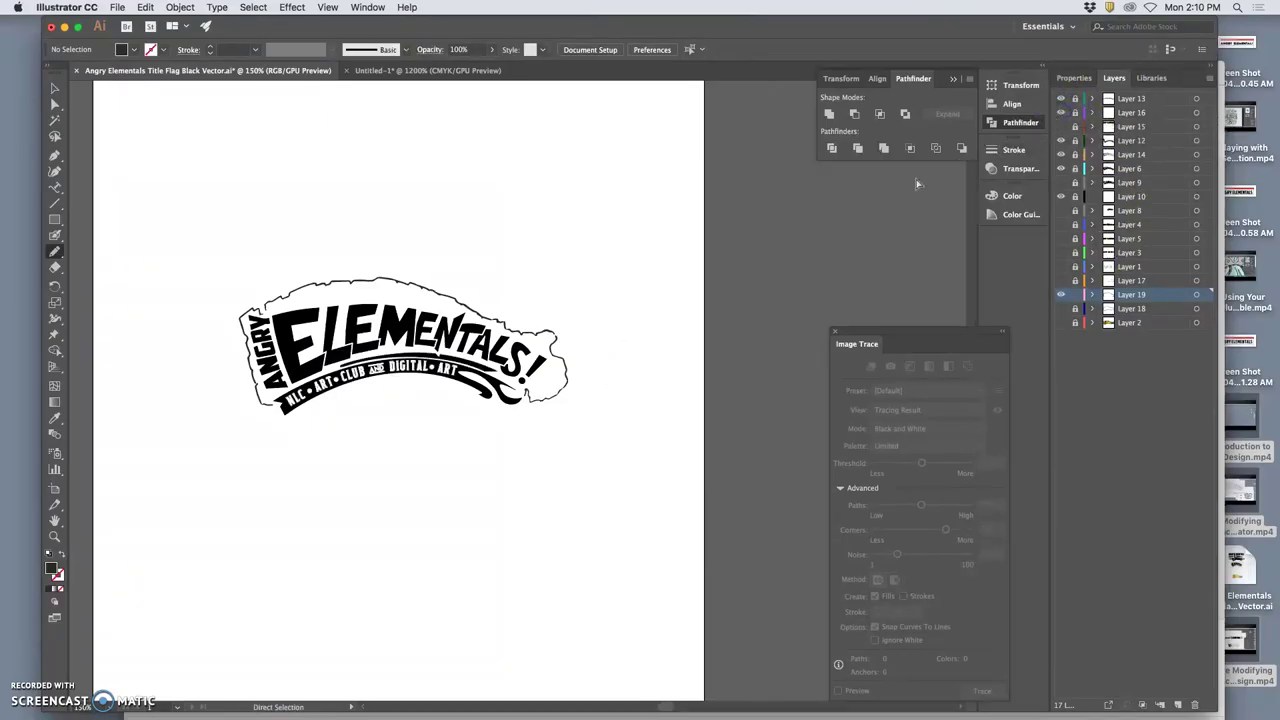
key("super+plus")
key("super+plus")
key("super+plus")
key("super+plus")
key("super+plus")
key("super+plus")
scroll(320, 344, "left", 6)
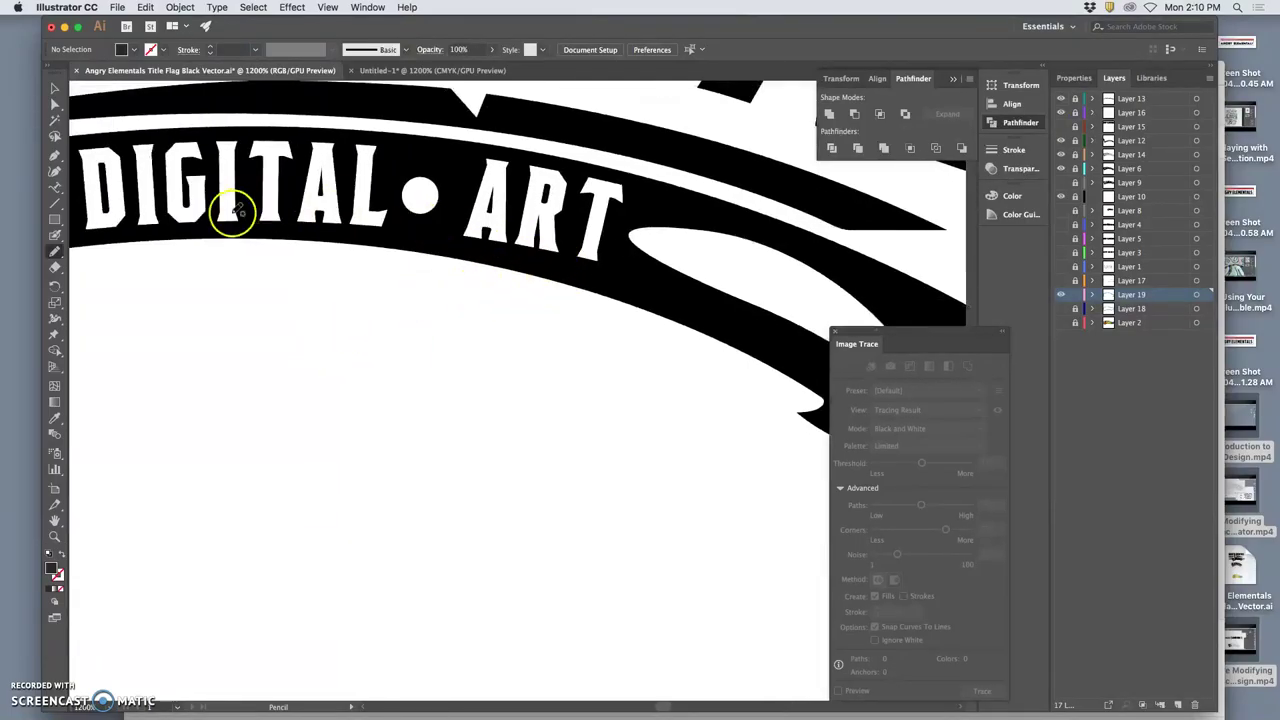
scroll(250, 215, "left", 6)
scroll(275, 228, "left", 7)
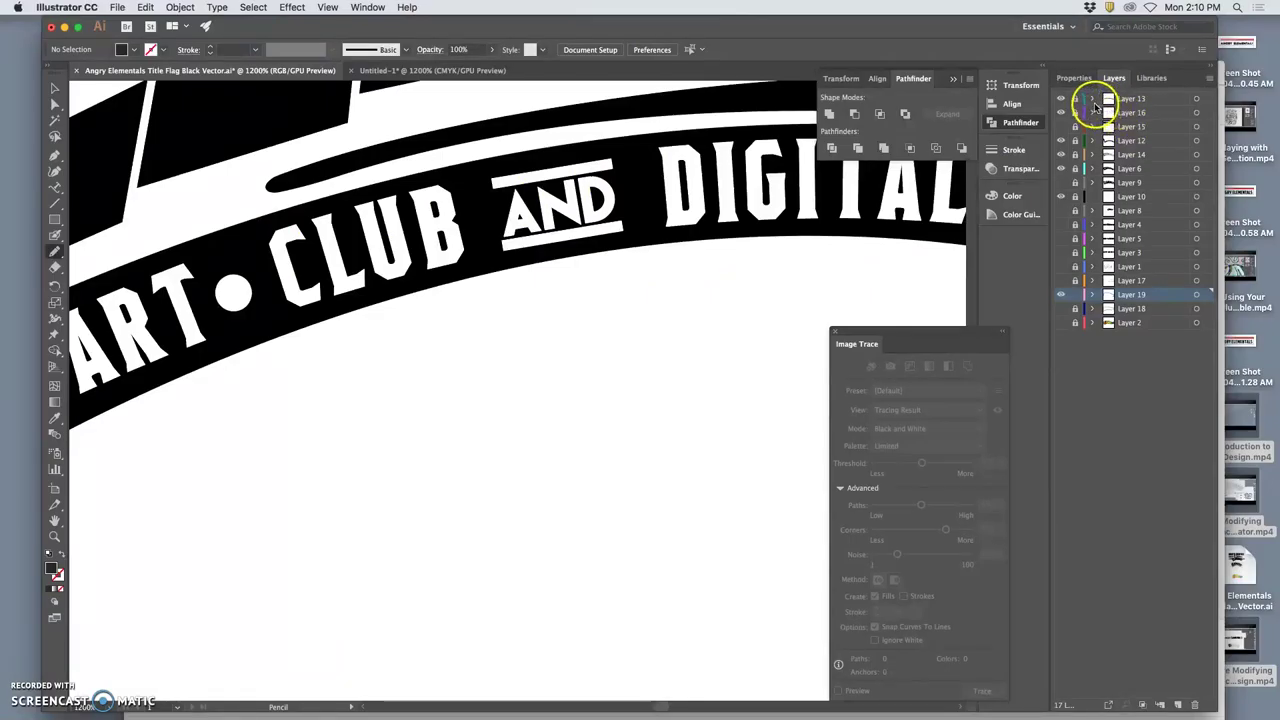
Step: Lock Layer 19, unlock Layer 16 and expand its first group, and select the banner's word AND with the Lasso tool
left_click(1063, 114)
left_click(1063, 114)
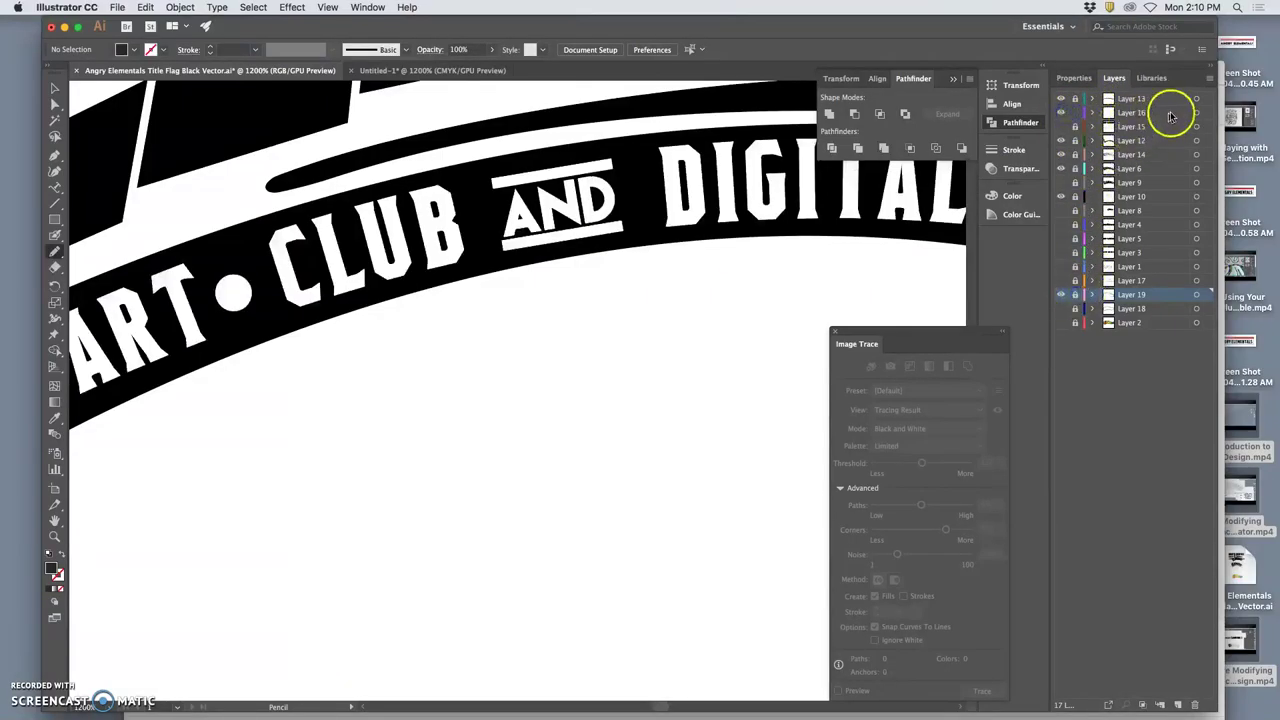
left_click(1093, 113)
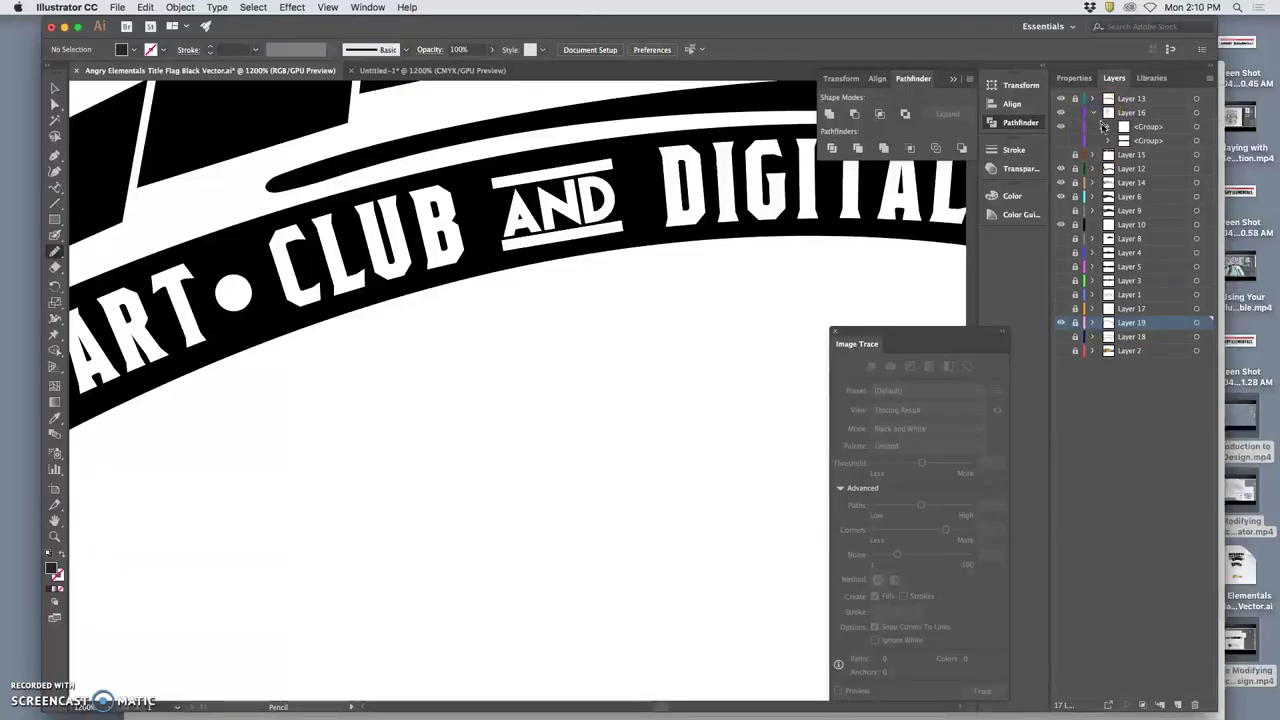
left_click(1108, 128)
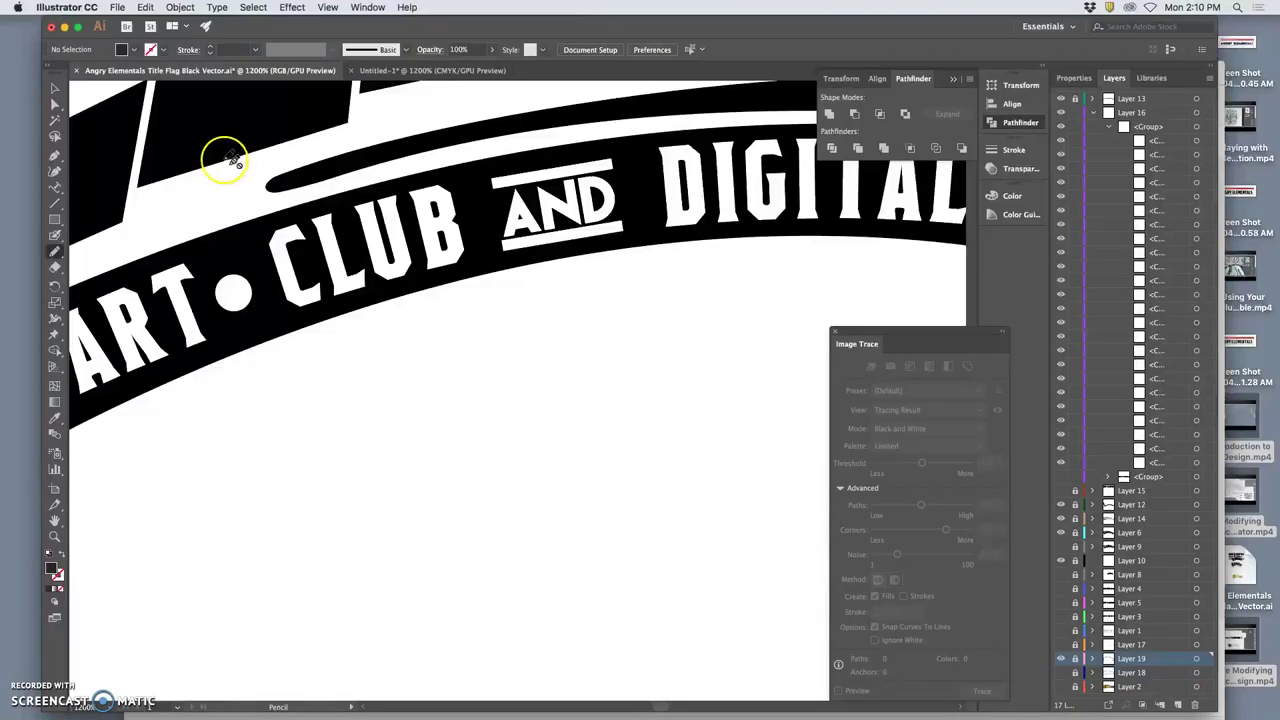
left_click(55, 136)
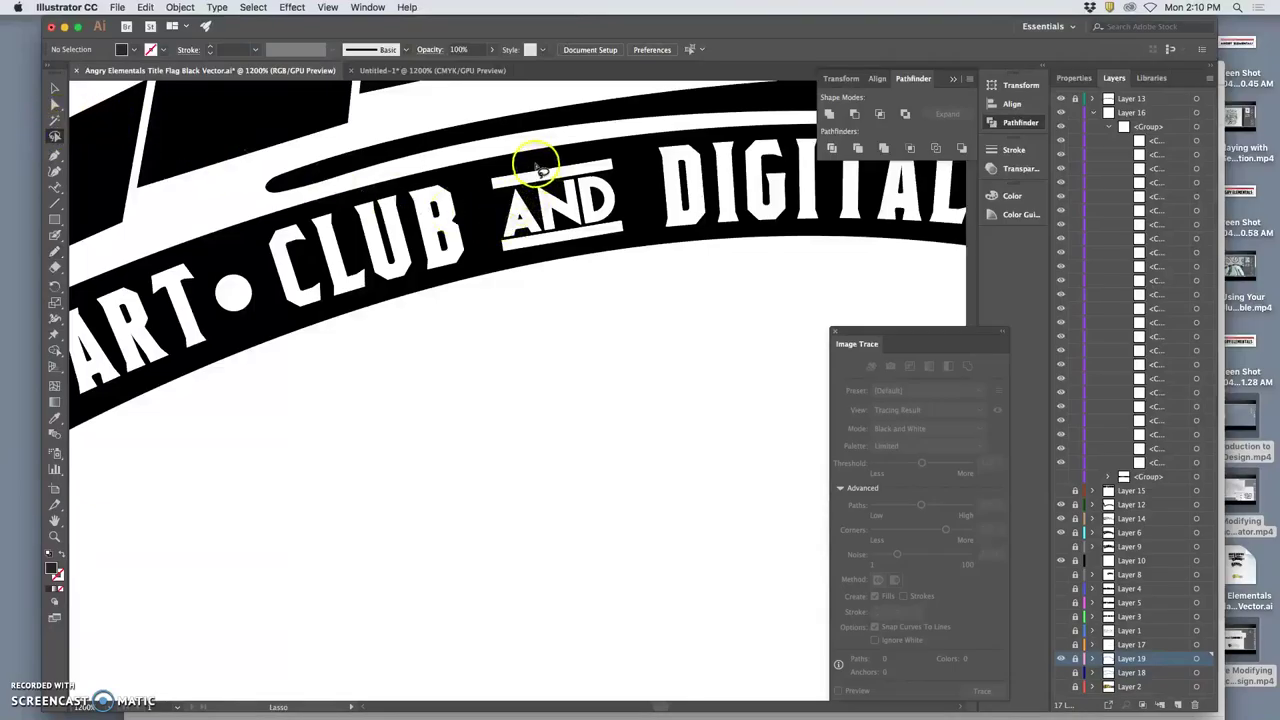
left_click_drag(530, 220, 560, 185)
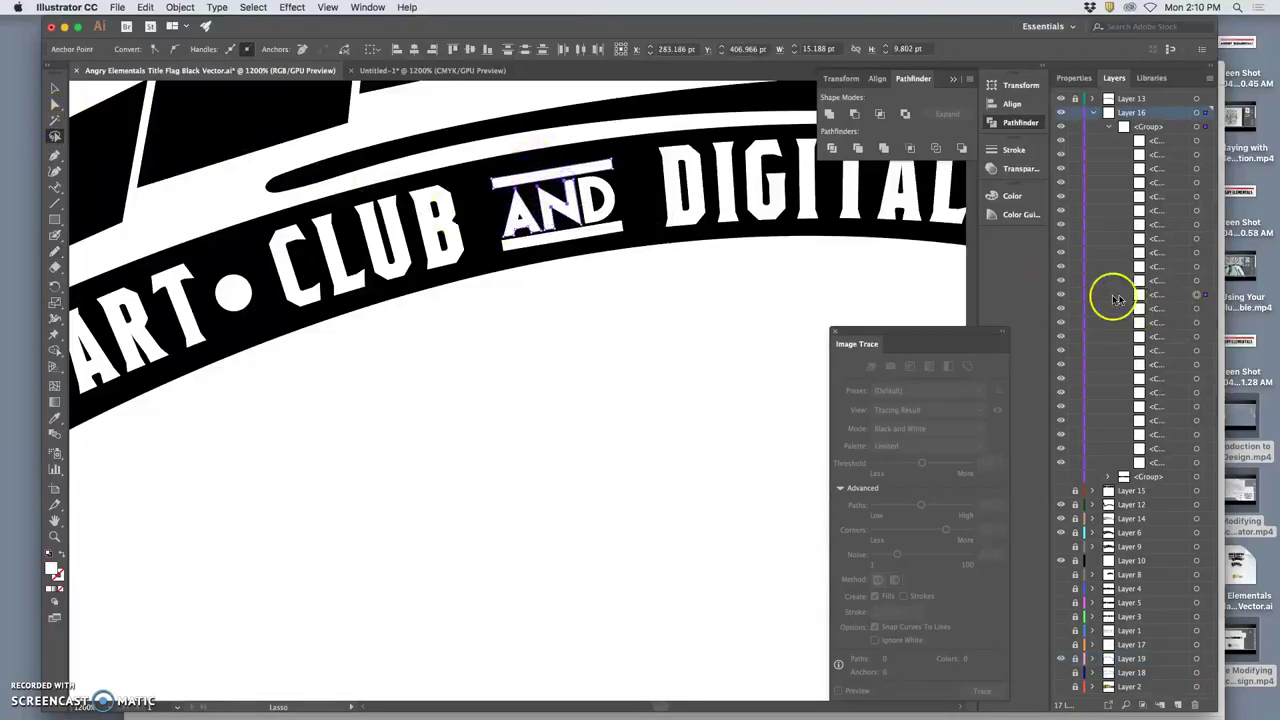
Step: Check the AND path by toggling its visibility, and select only the bar above AND with the Lasso tool
left_click(1061, 295)
left_click(1061, 295)
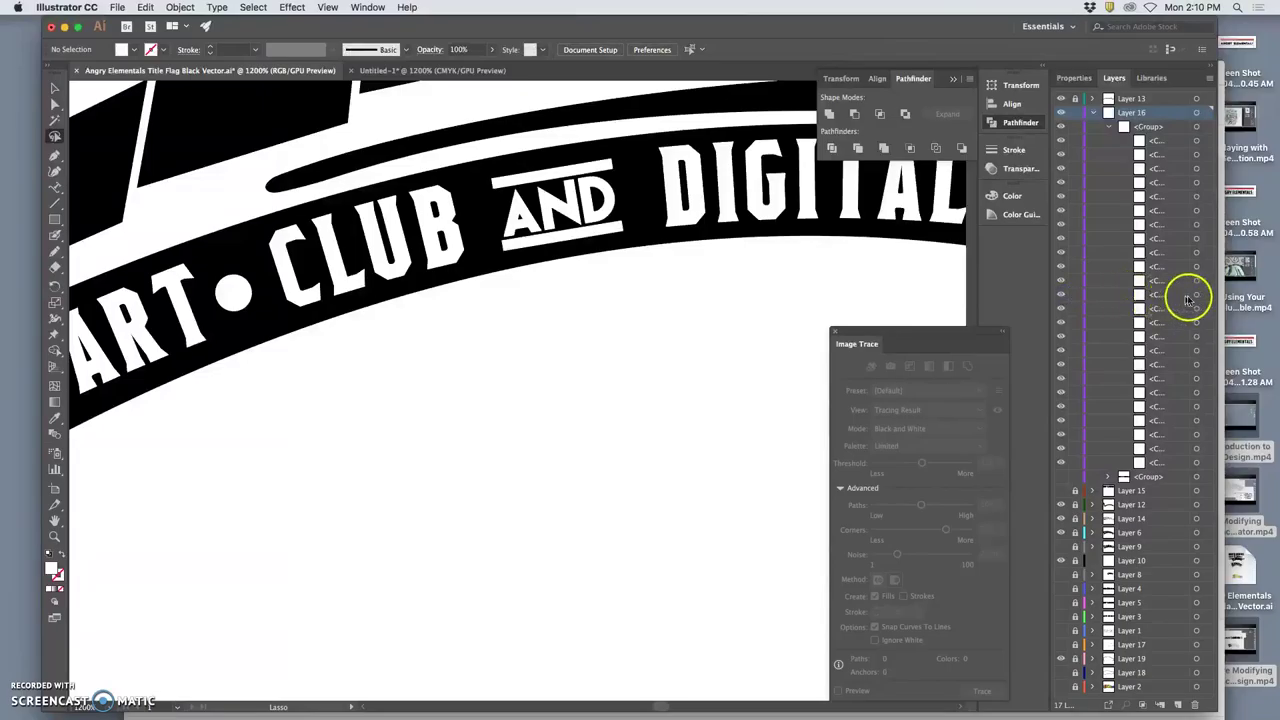
mouse_move(565, 145)
left_mouse_down()
mouse_move(535, 210)
mouse_move(577, 223)
mouse_move(575, 191)
mouse_move(621, 215)
mouse_move(613, 224)
mouse_move(607, 192)
left_mouse_up()
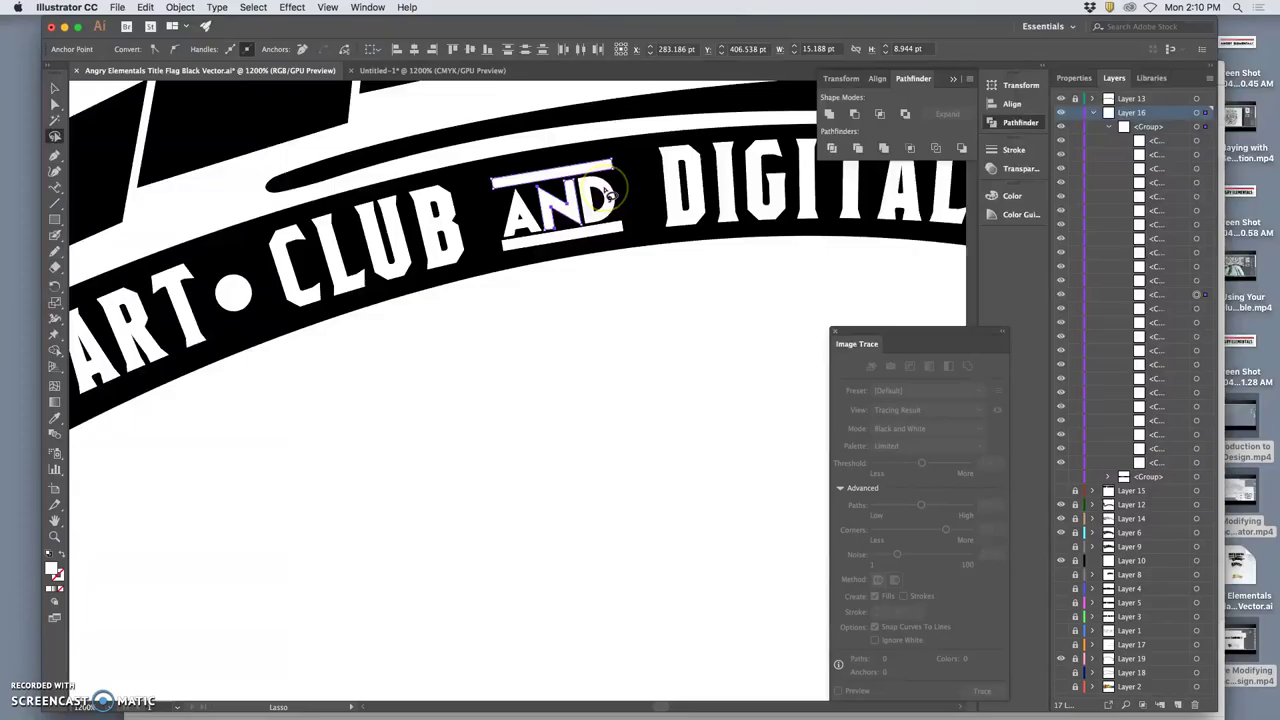
left_click(607, 190)
left_click(603, 172)
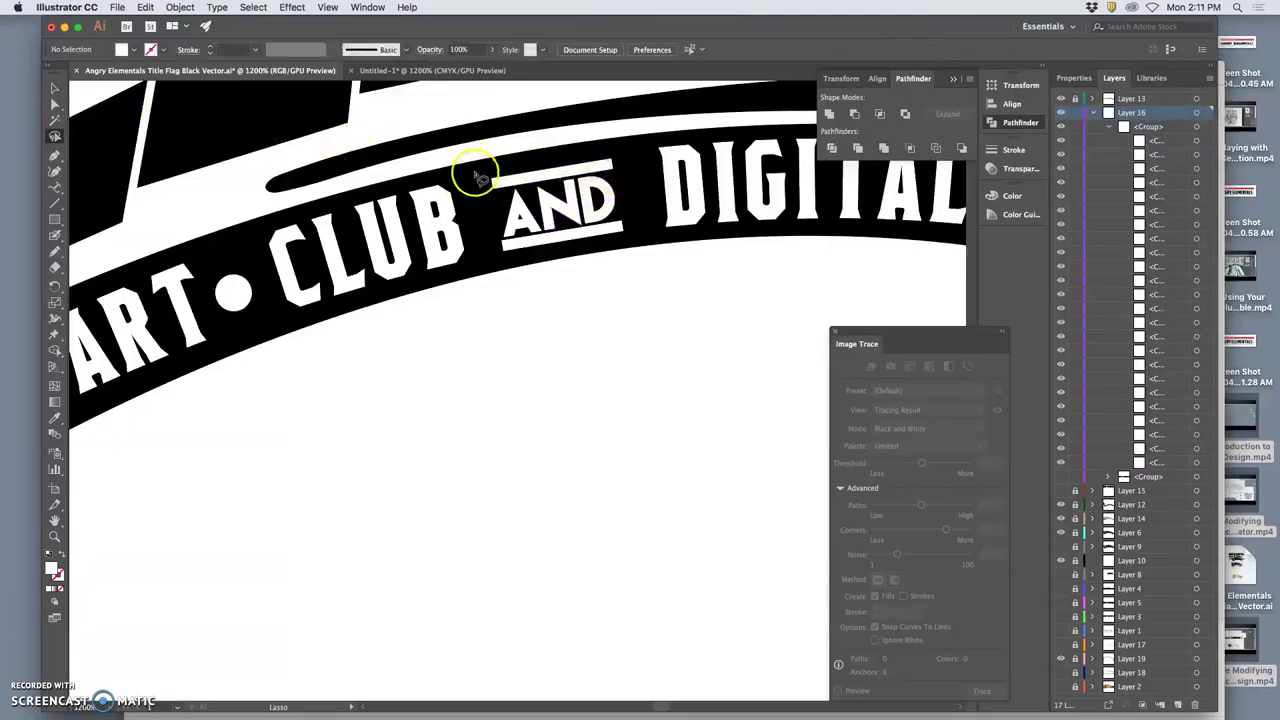
mouse_move(471, 177)
left_mouse_down()
mouse_move(503, 196)
mouse_move(520, 176)
left_mouse_up()
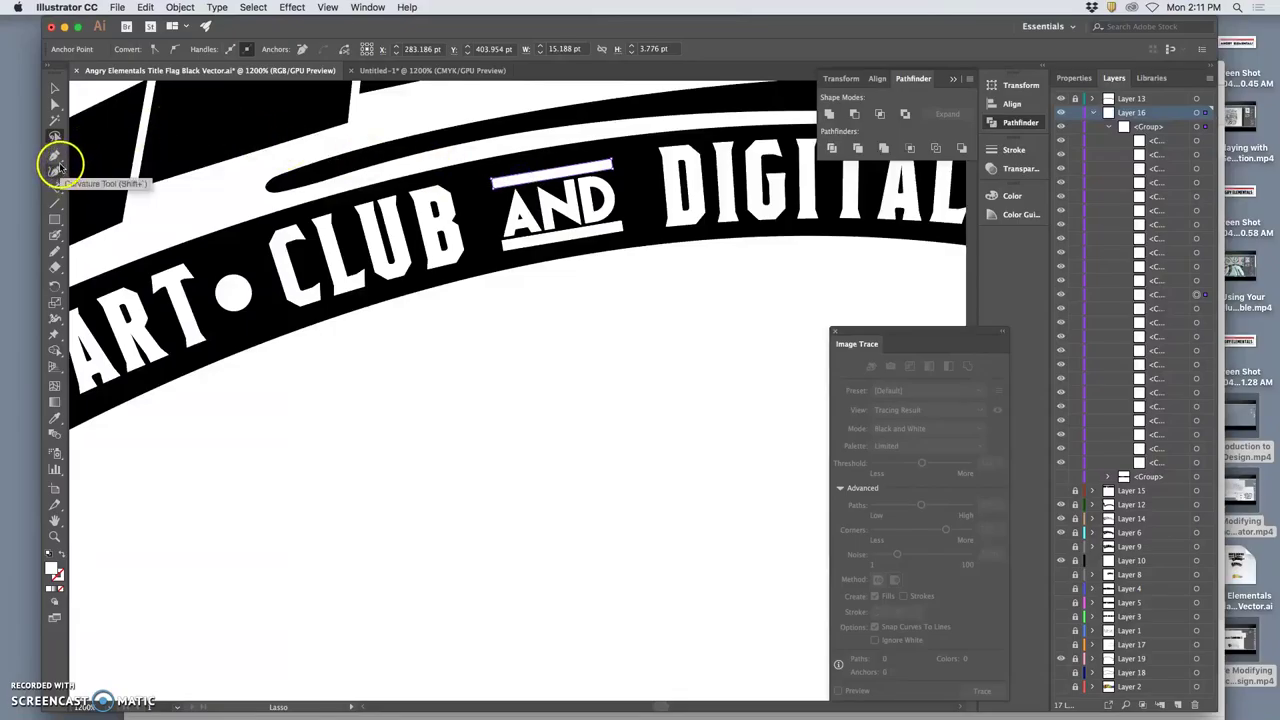
Step: Curve the upper edge of the bar above AND from its left end with the Anchor Point tool, collapsing the outer handle
left_click_drag(56, 160, 100, 206)
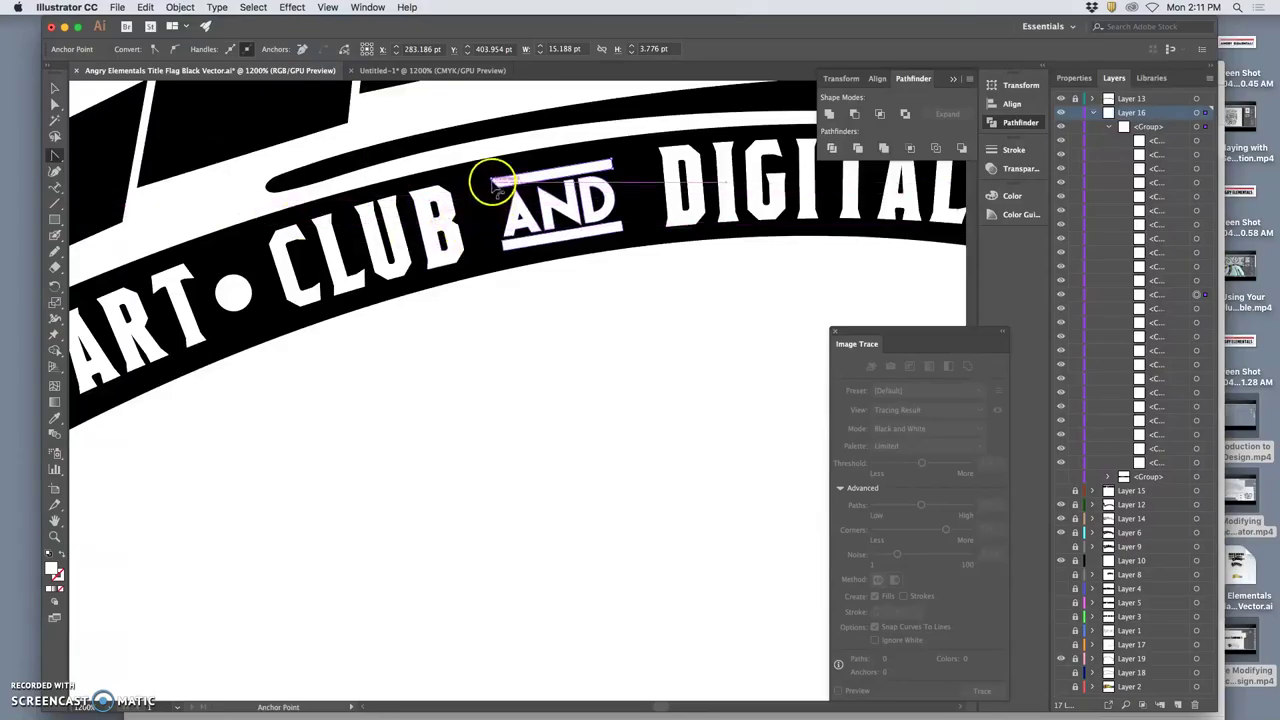
left_click_drag(491, 180, 485, 181)
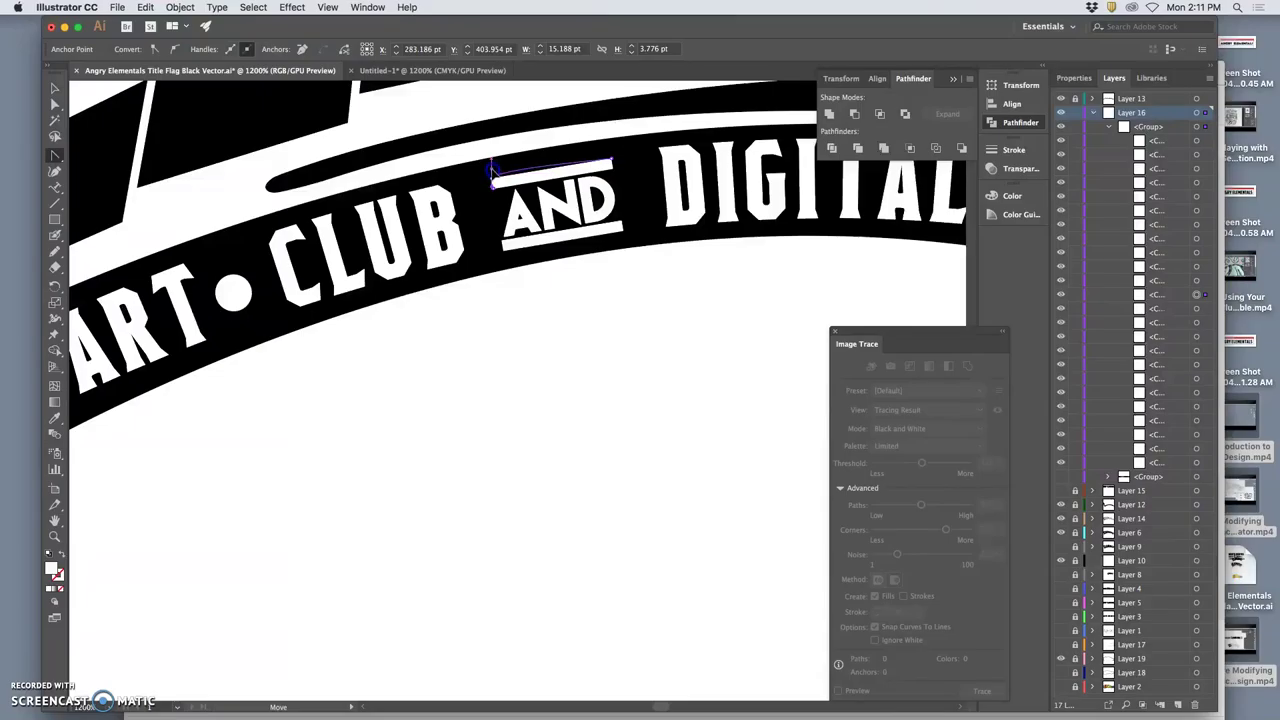
left_click_drag(492, 172, 531, 160)
left_click_drag(557, 160, 556, 158)
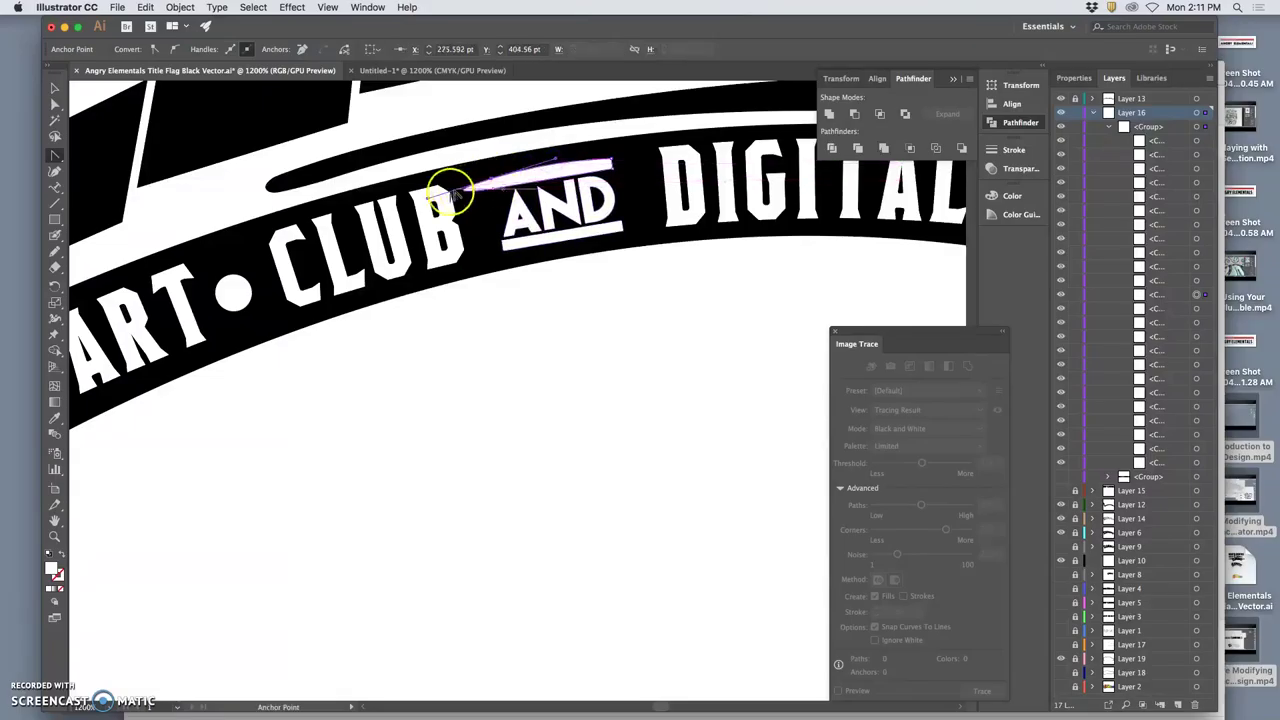
left_click_drag(428, 198, 490, 183)
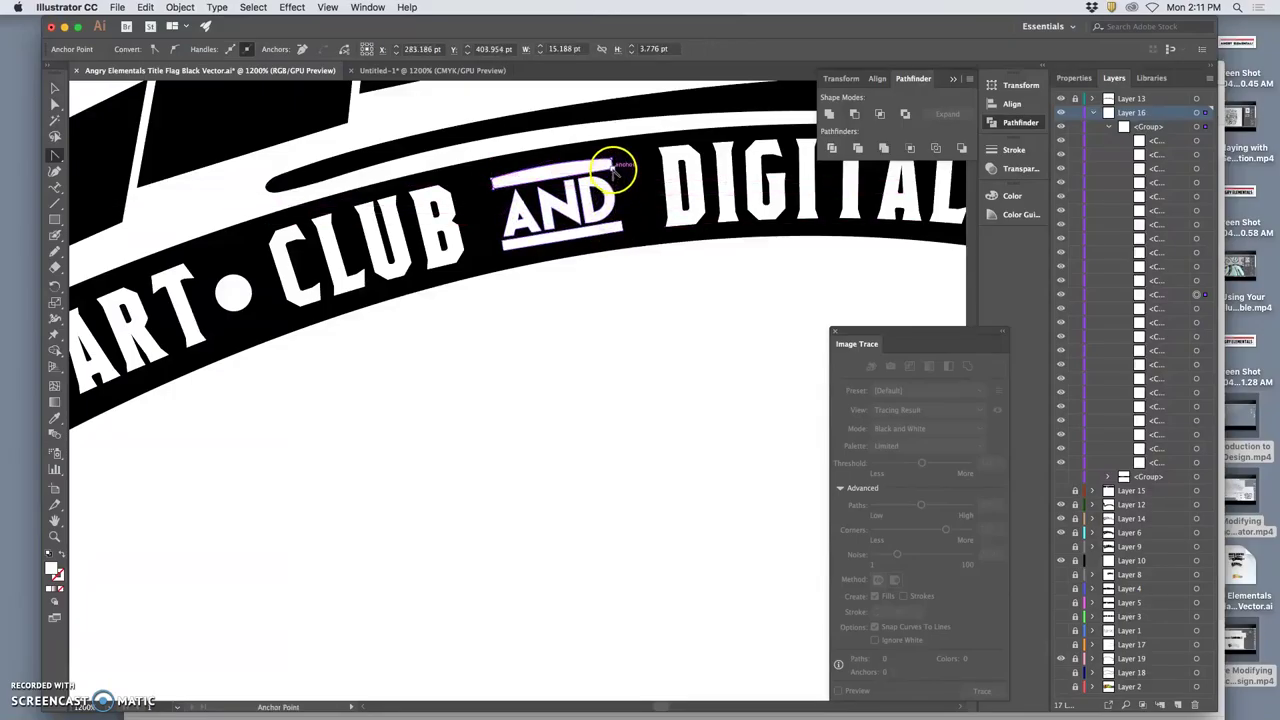
Step: Curve the lower edge of the bar above AND from its right end, and collapse the handle beyond its corner
left_click_drag(617, 175, 548, 175)
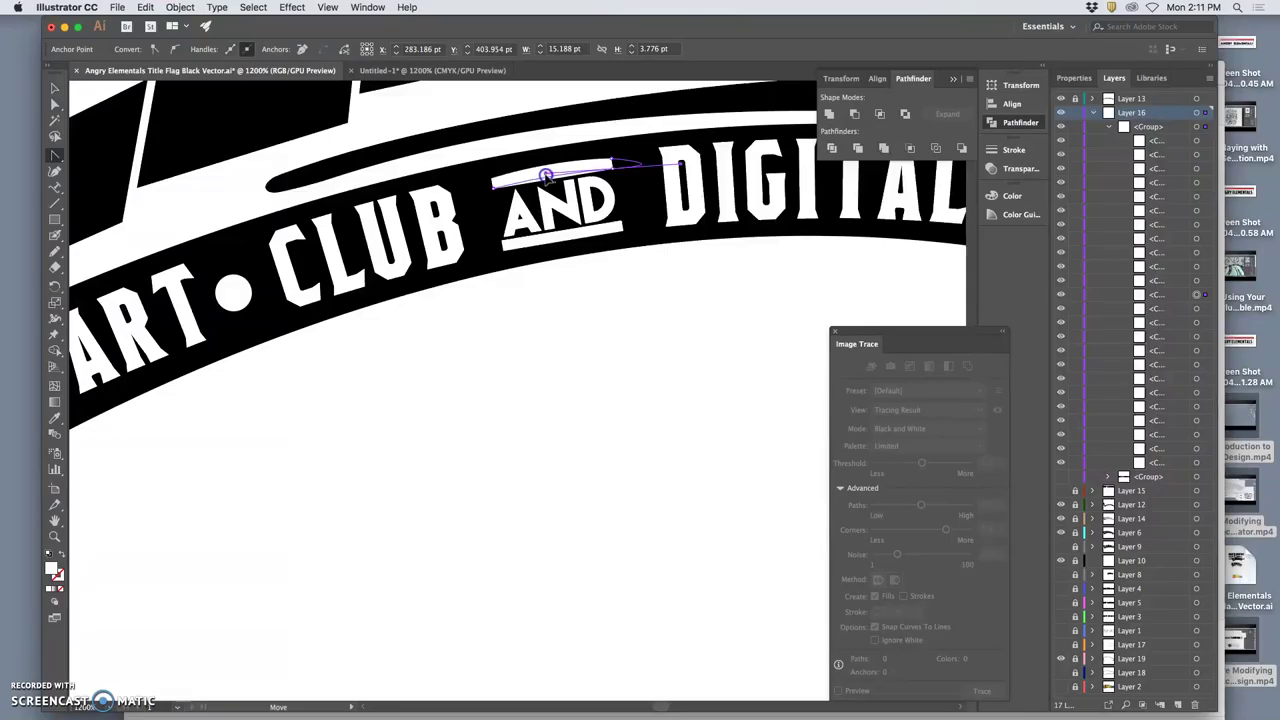
left_click_drag(546, 177, 545, 176)
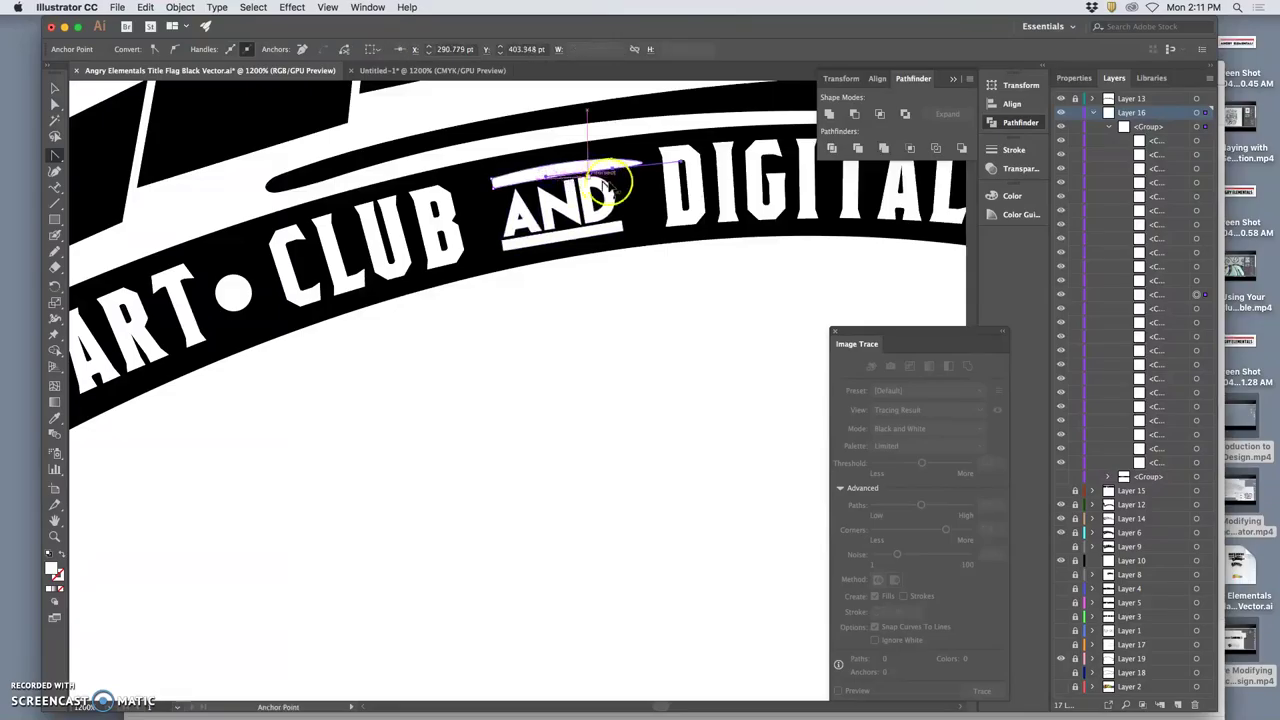
left_click_drag(680, 163, 620, 170)
left_click(614, 167)
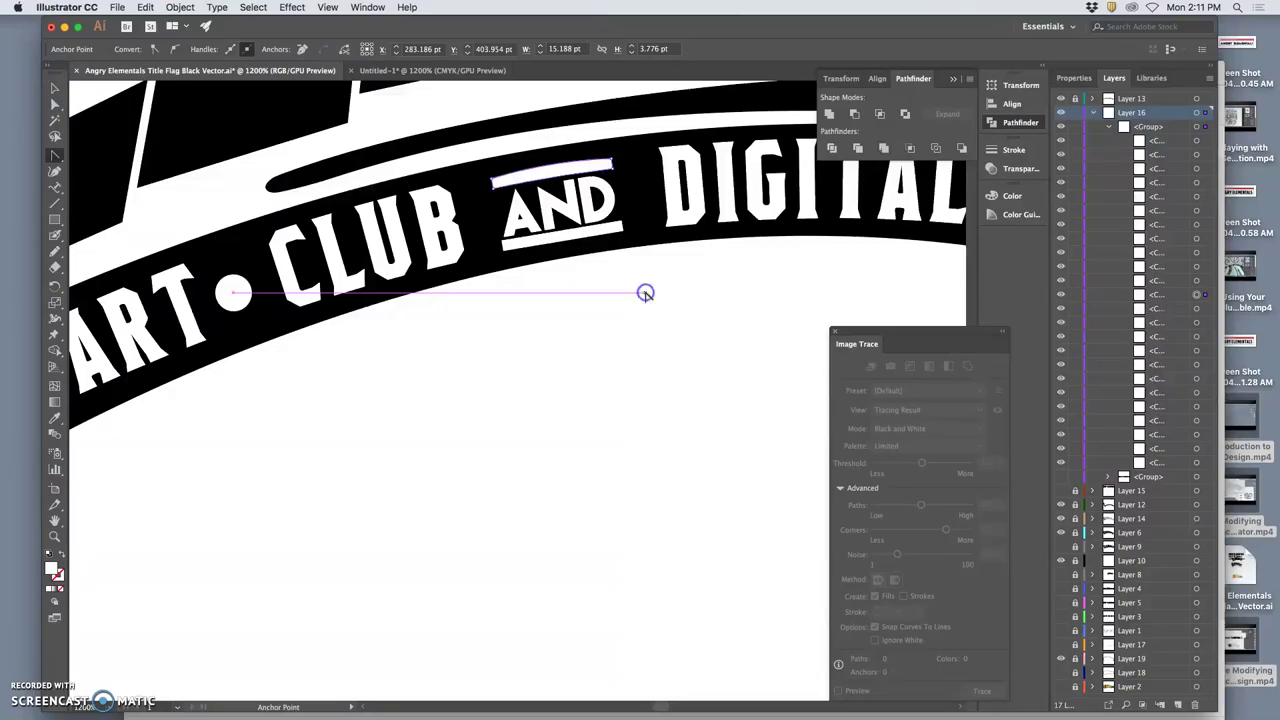
Step: Select the bar below AND and bend it into an arc with the Anchor Point tool, retracting the outer handles at its ends
left_click(55, 104)
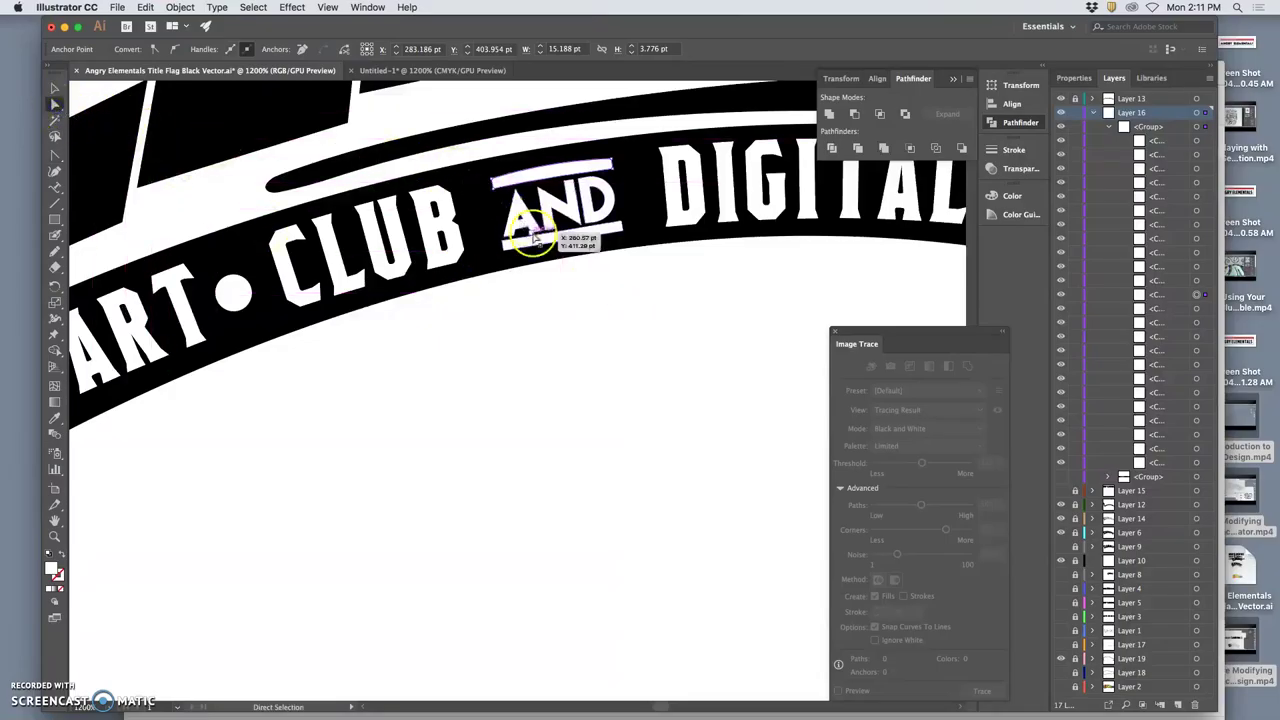
left_click(597, 303)
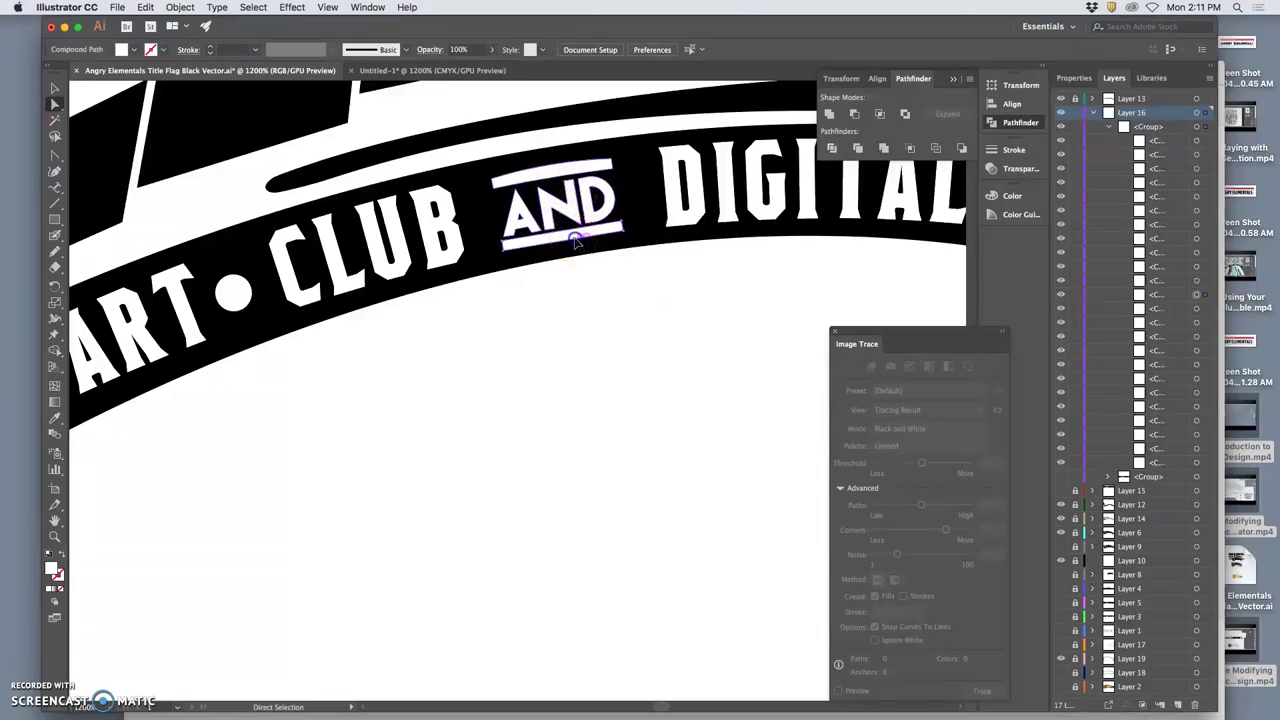
left_click(576, 240)
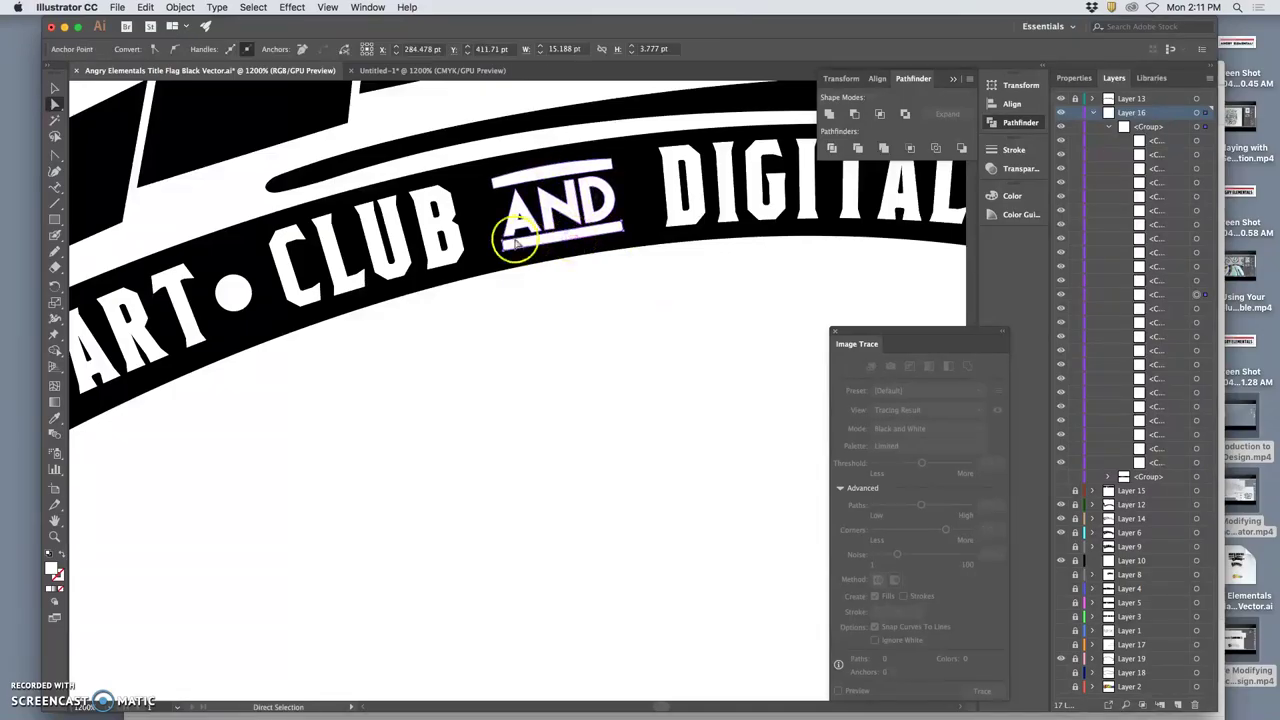
left_click(54, 155)
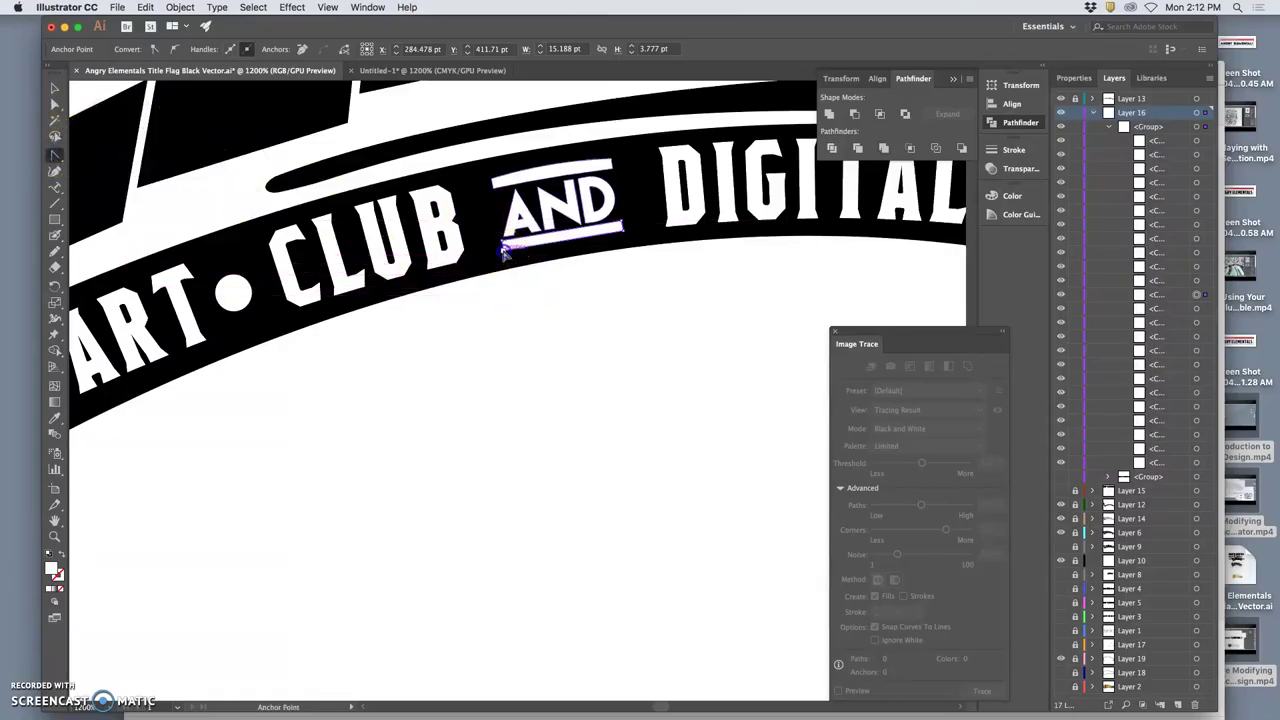
left_click_drag(503, 250, 505, 254)
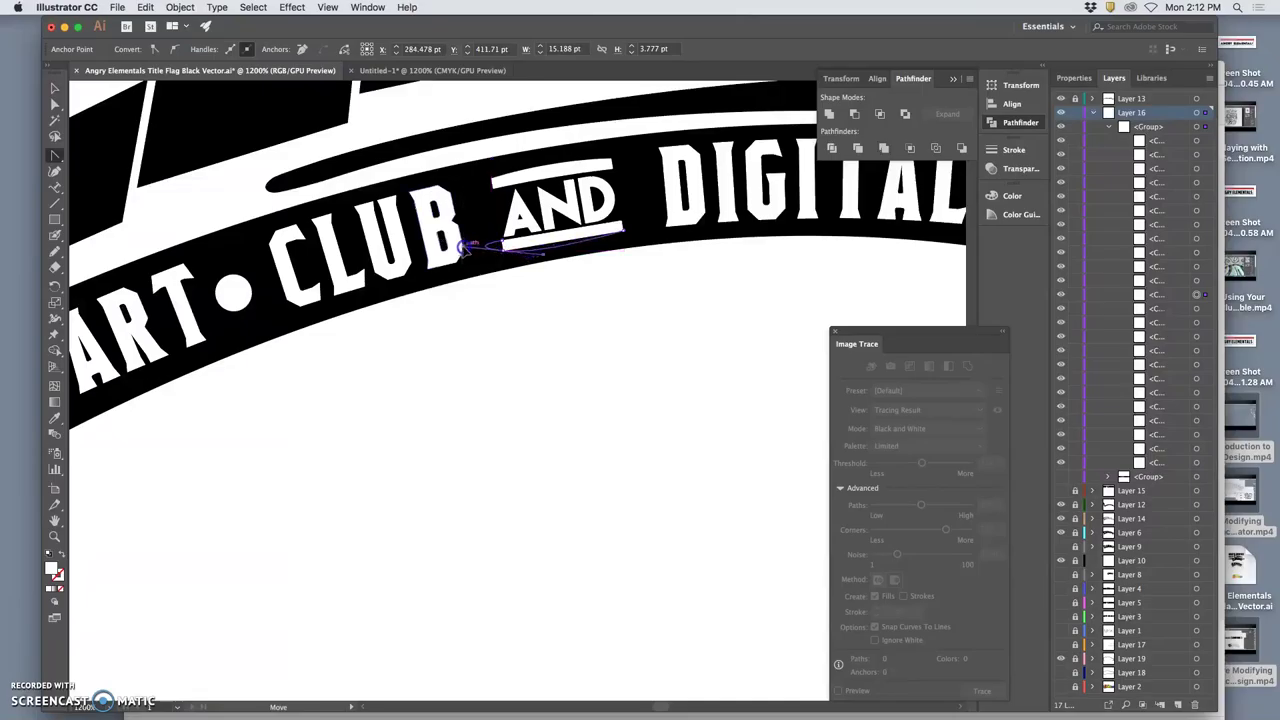
left_click_drag(449, 251, 503, 252)
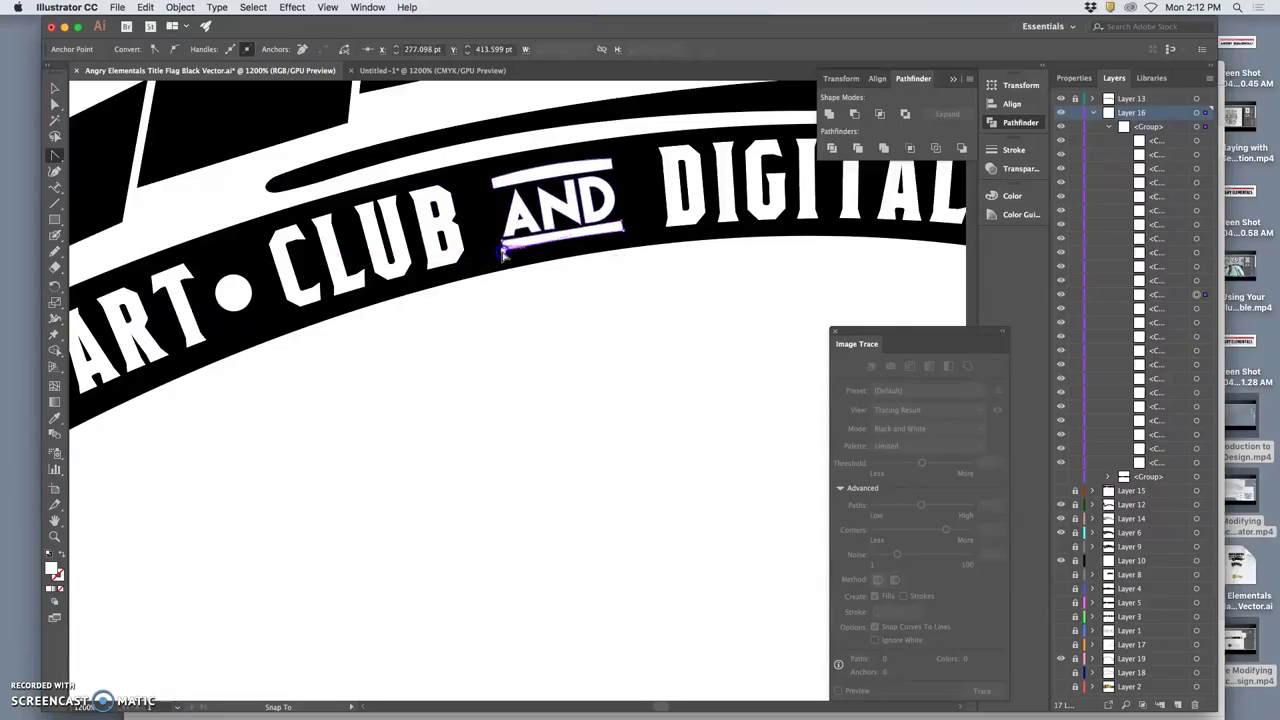
left_click(595, 245)
mouse_move(633, 240)
left_mouse_down()
mouse_move(621, 222)
mouse_move(708, 218)
mouse_move(622, 222)
left_mouse_up()
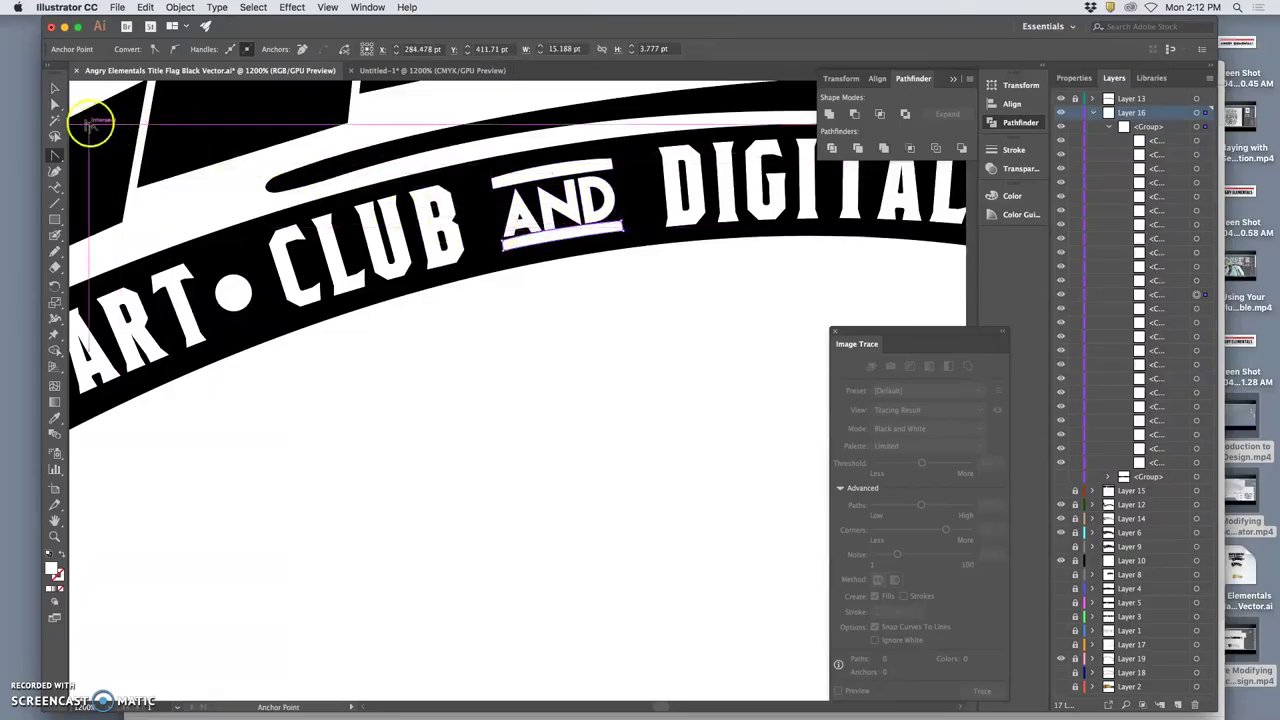
left_click(55, 89)
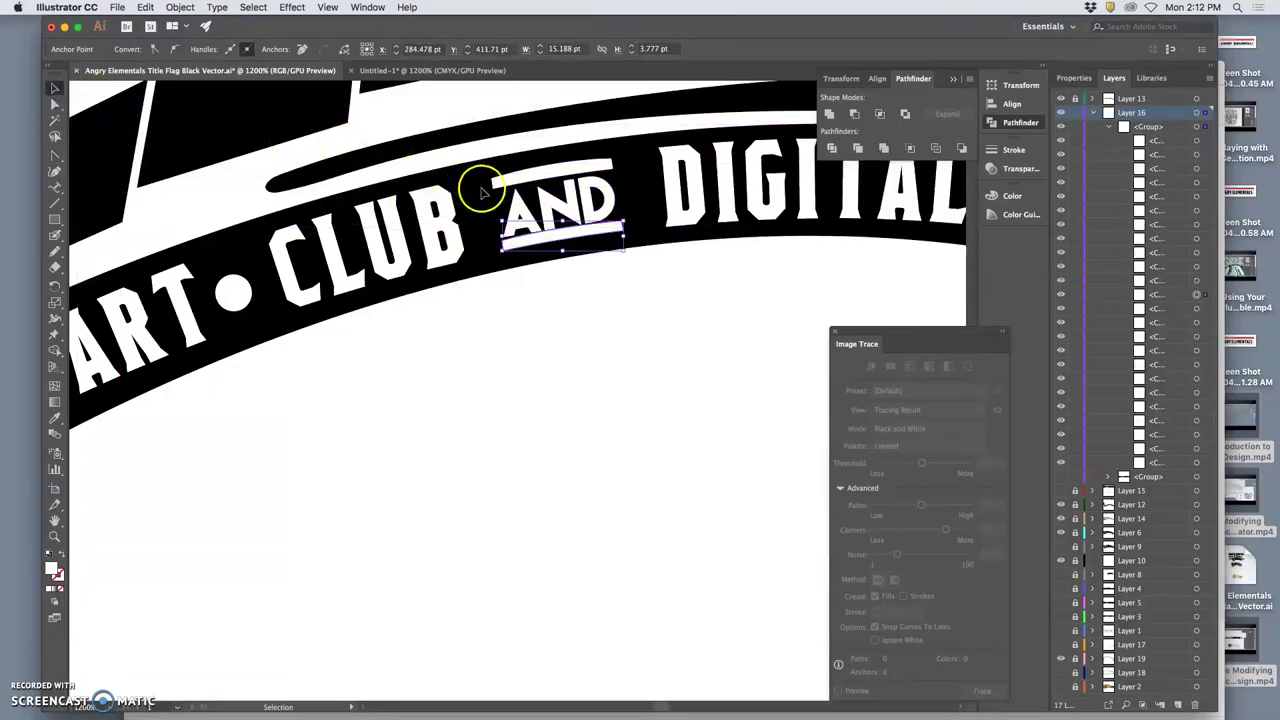
key("super+z")
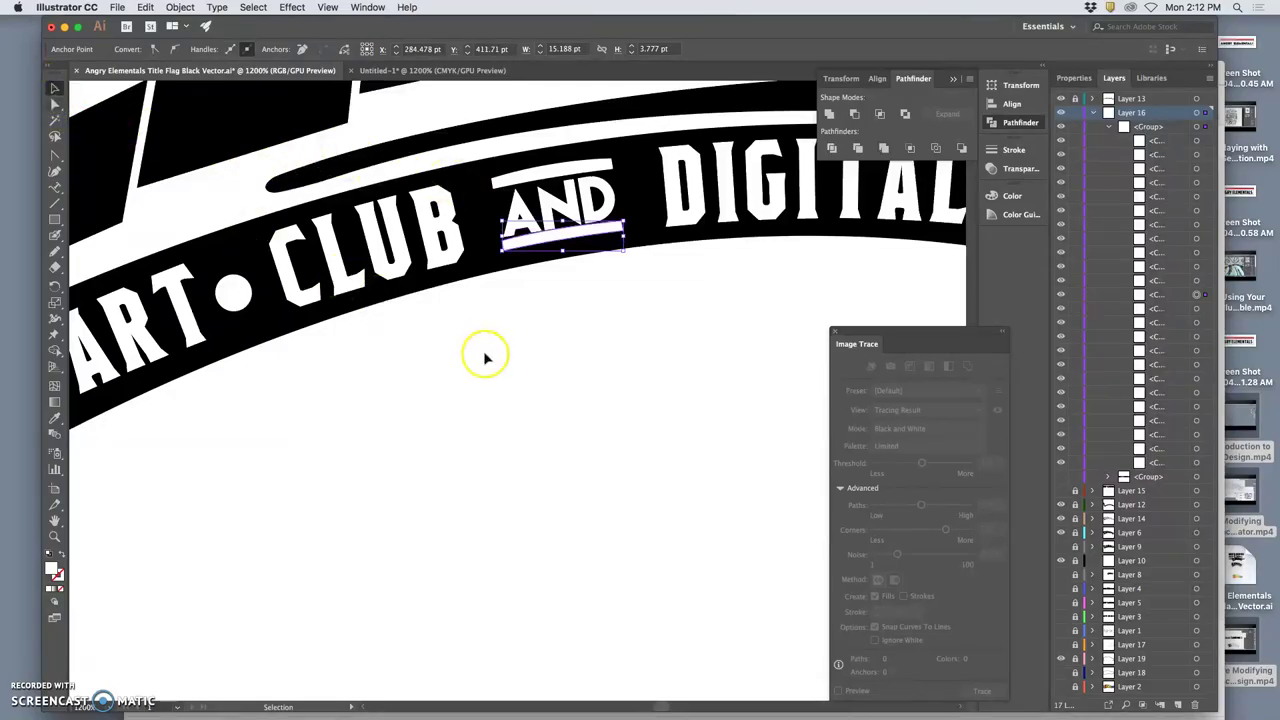
Step: Isolate the bar below AND from the rest of the lettering by selecting only its outline with the Lasso tool
left_click(503, 290)
left_click(515, 232)
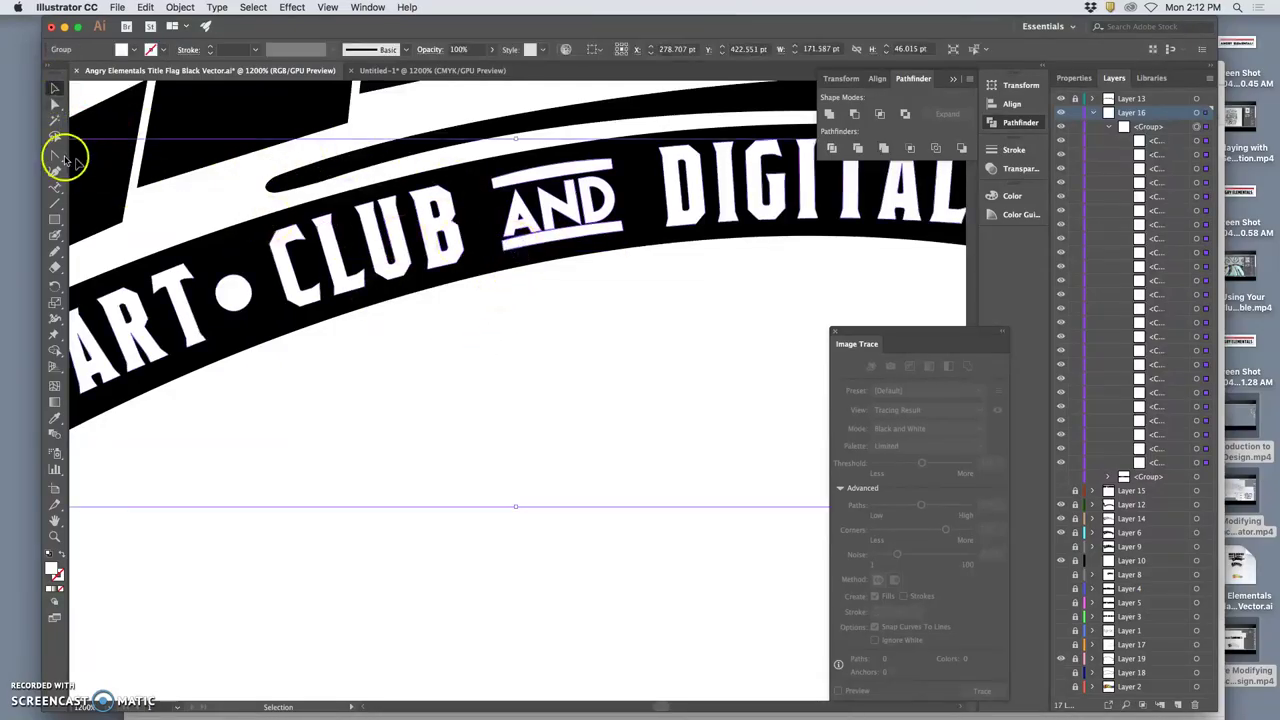
left_click(52, 110)
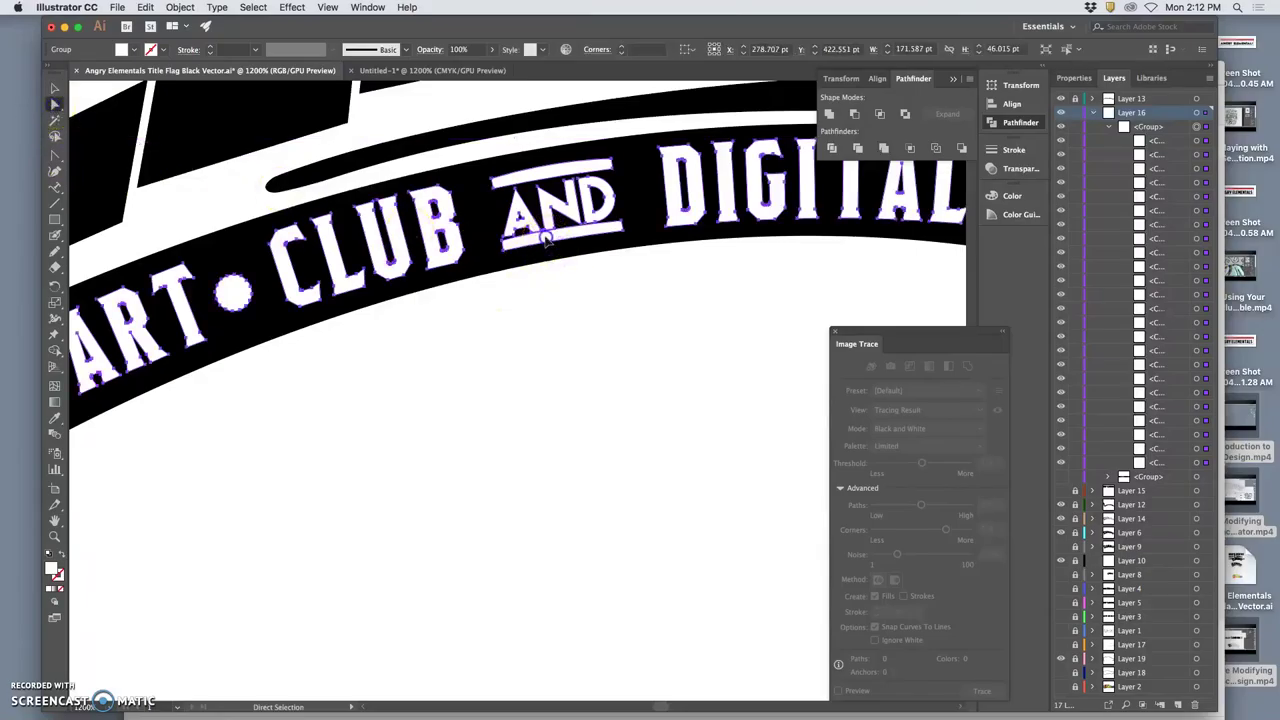
key("super+=")
key("super+=")
key("super+=")
key("super+=")
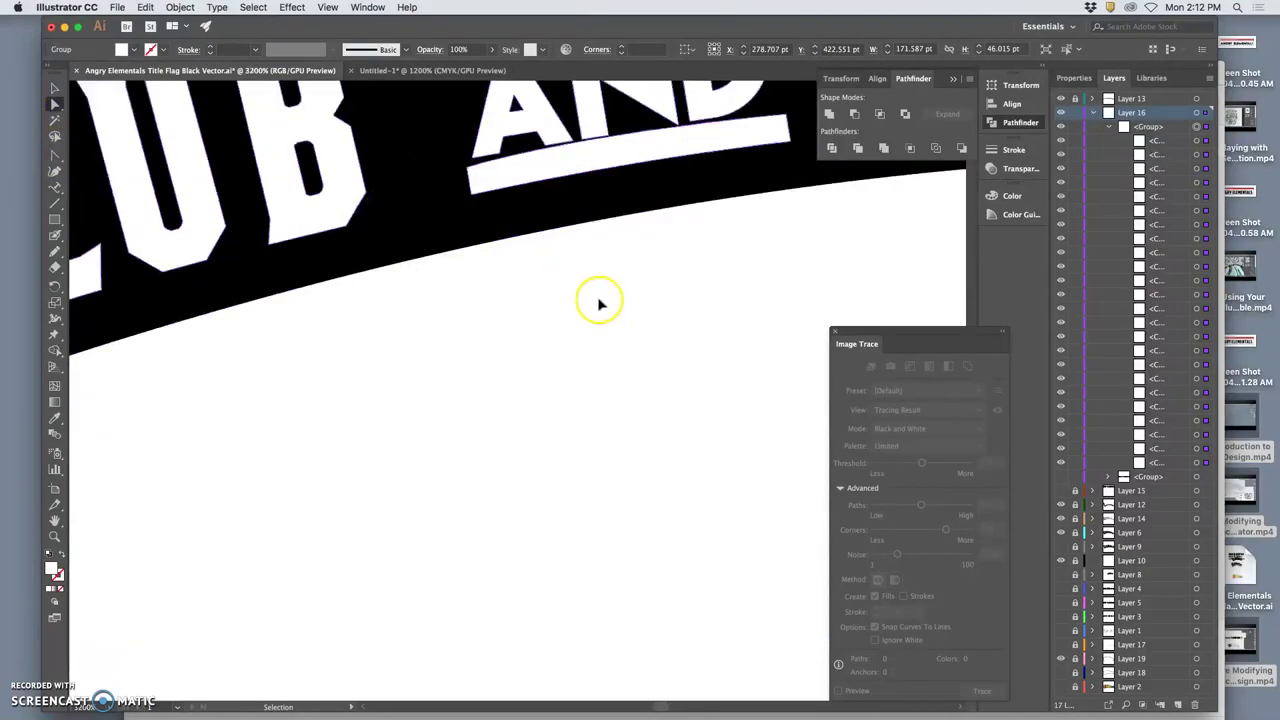
scroll(596, 303, "up", 5)
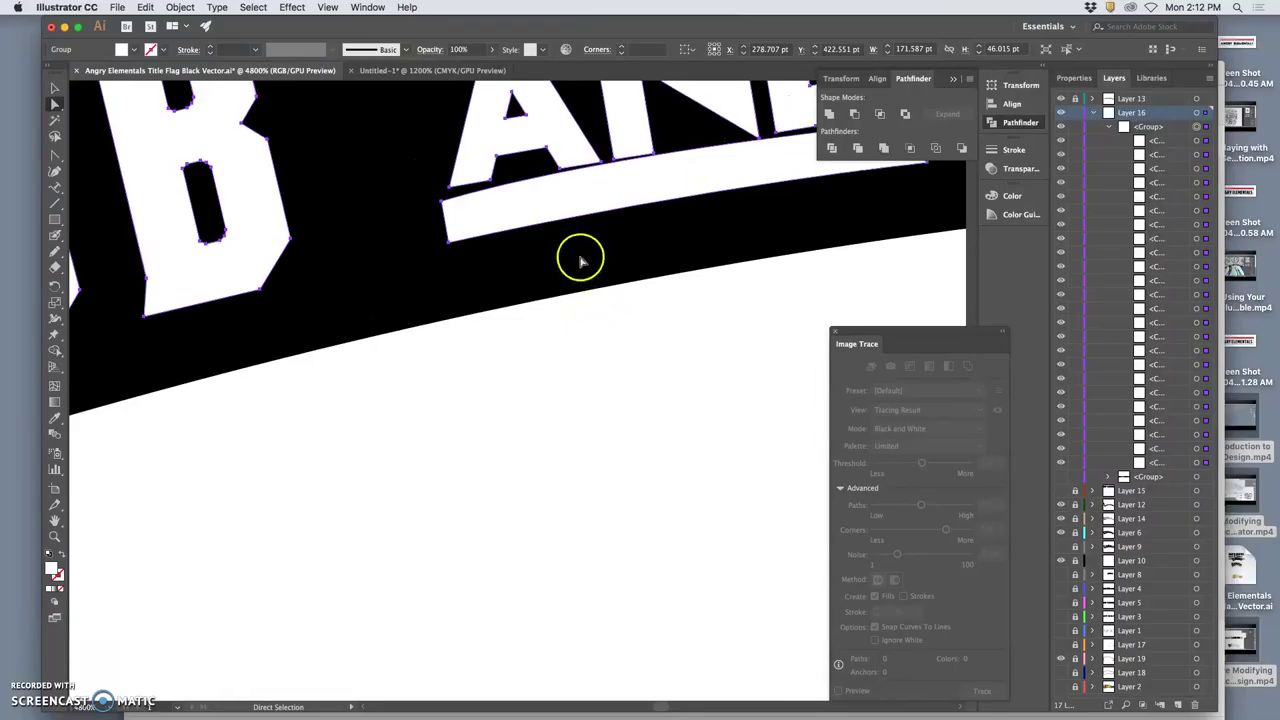
scroll(572, 262, "right", 3)
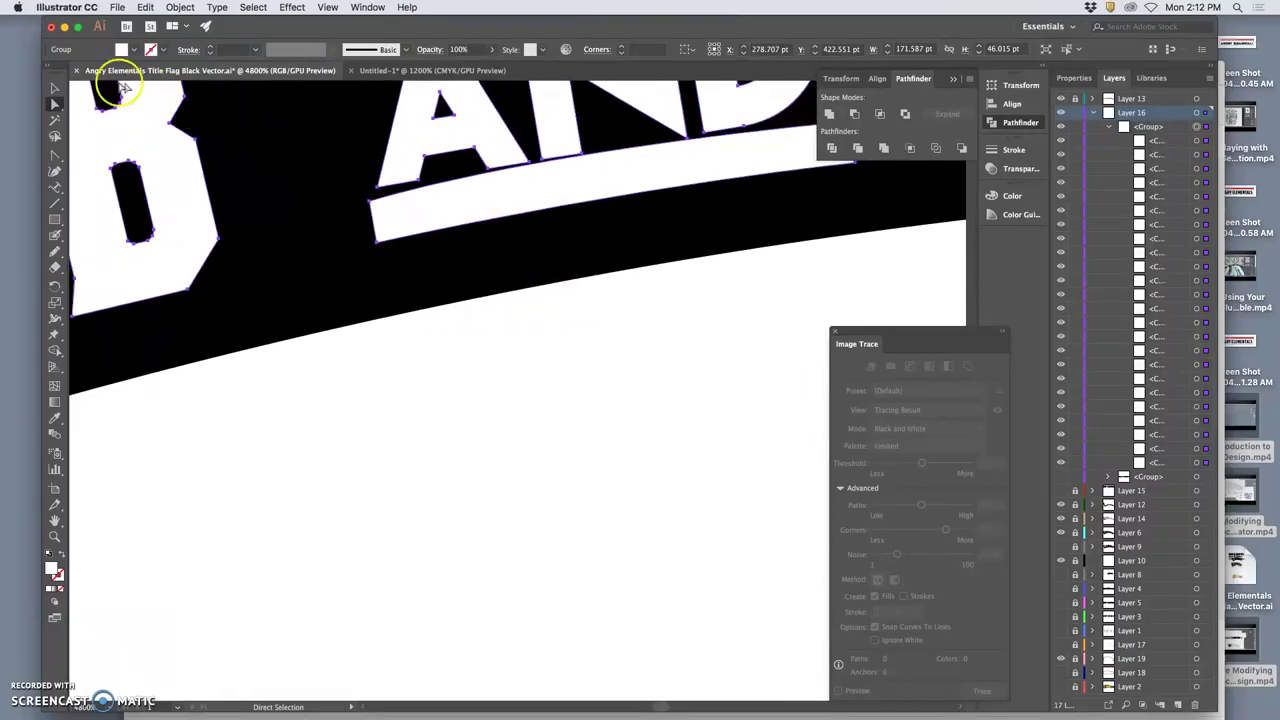
left_click(347, 230)
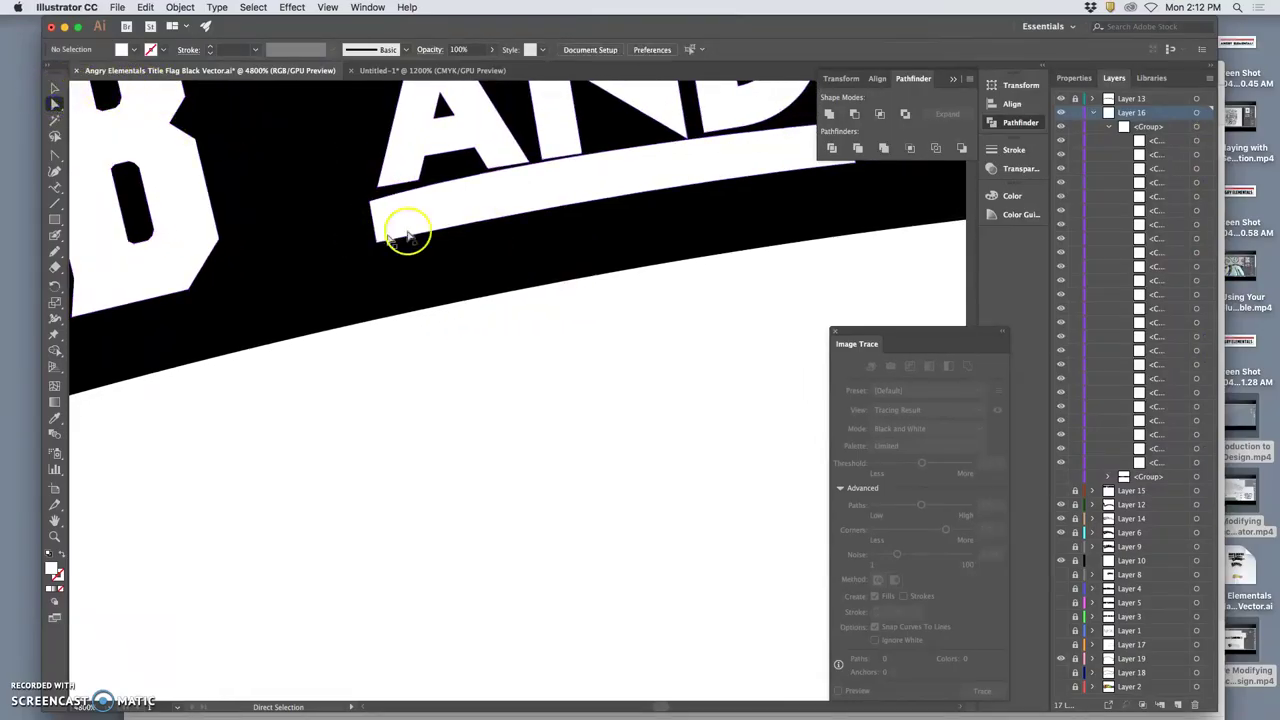
left_click(430, 206)
scroll(486, 217, "up", 2)
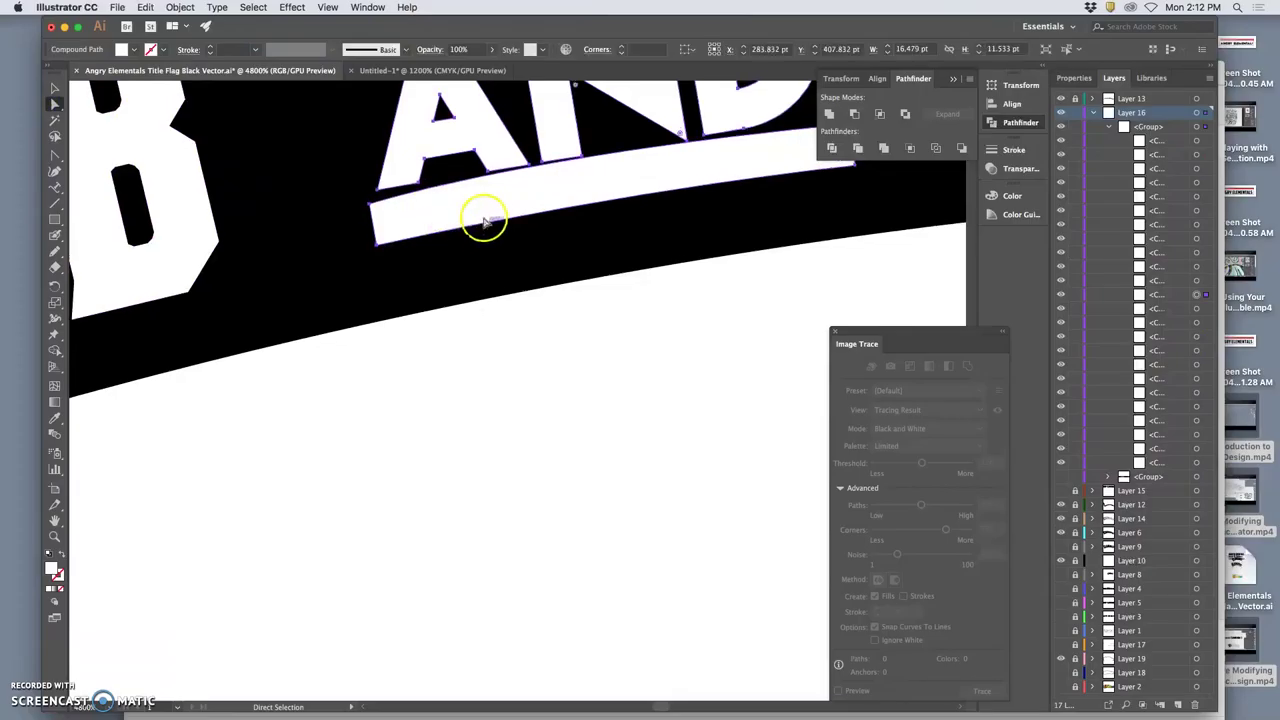
left_click(55, 135)
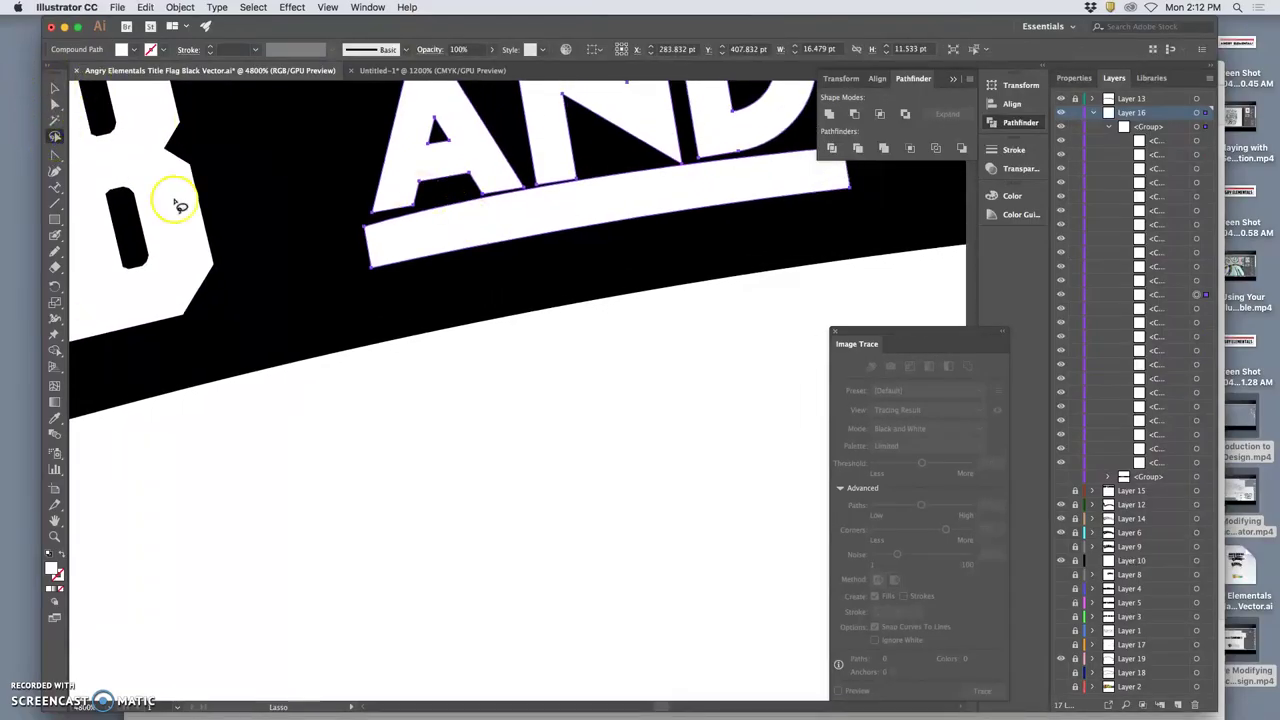
left_click(287, 267)
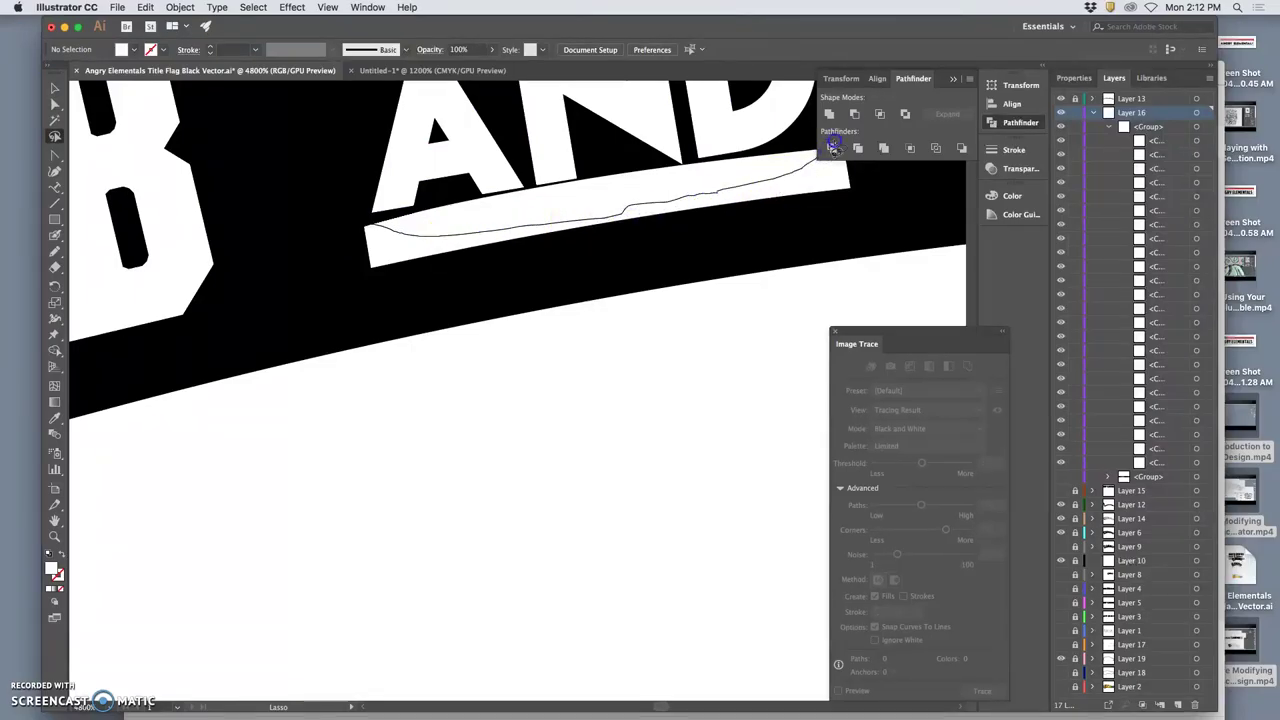
mouse_move(871, 204)
left_mouse_down()
mouse_move(787, 228)
mouse_move(492, 256)
mouse_move(415, 287)
mouse_move(343, 279)
mouse_move(351, 229)
left_mouse_up()
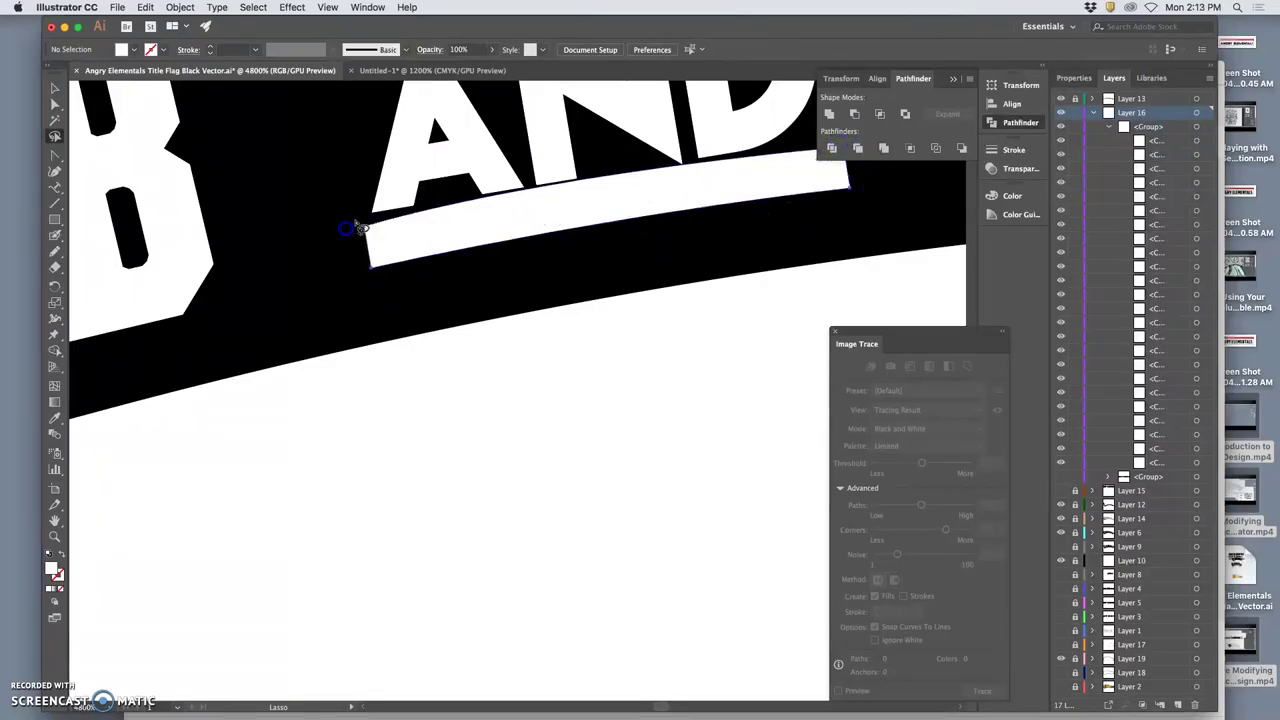
Step: Try moving the bar below AND down 1 pt, and undo the move
left_click(55, 88)
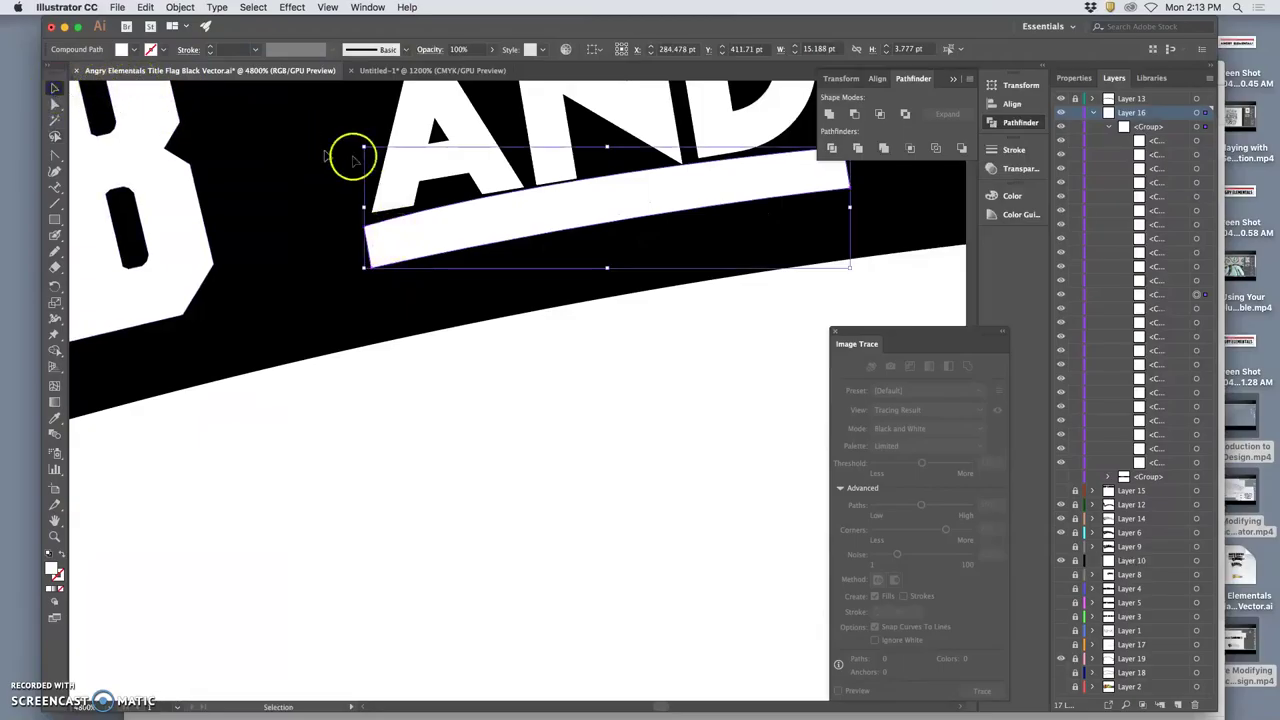
key("Down")
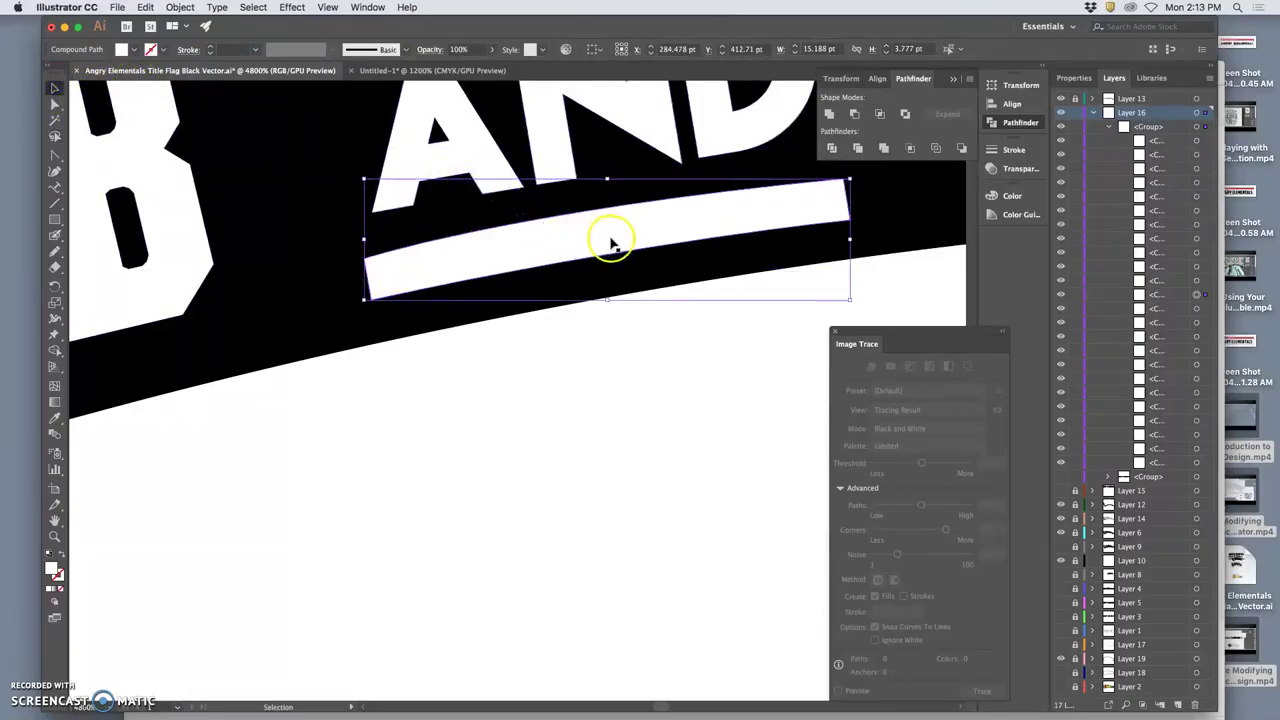
left_click_drag(614, 243, 619, 222)
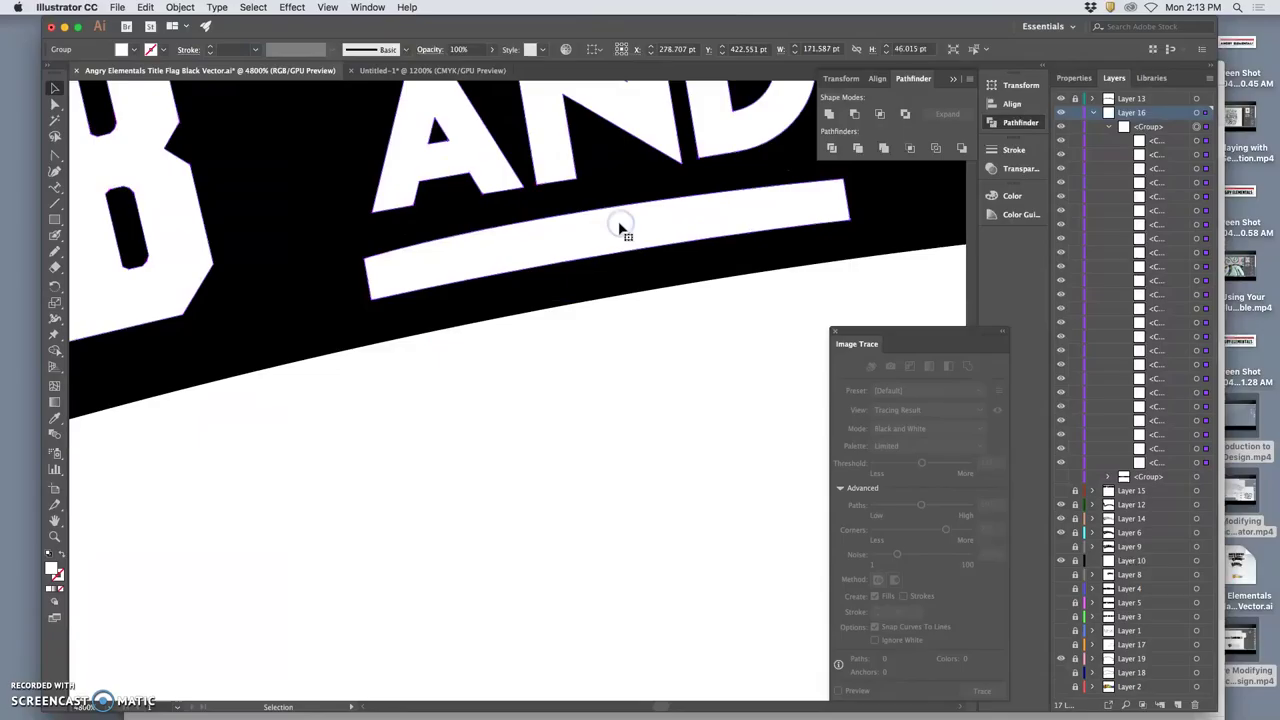
key("super+z")
key("super+z")
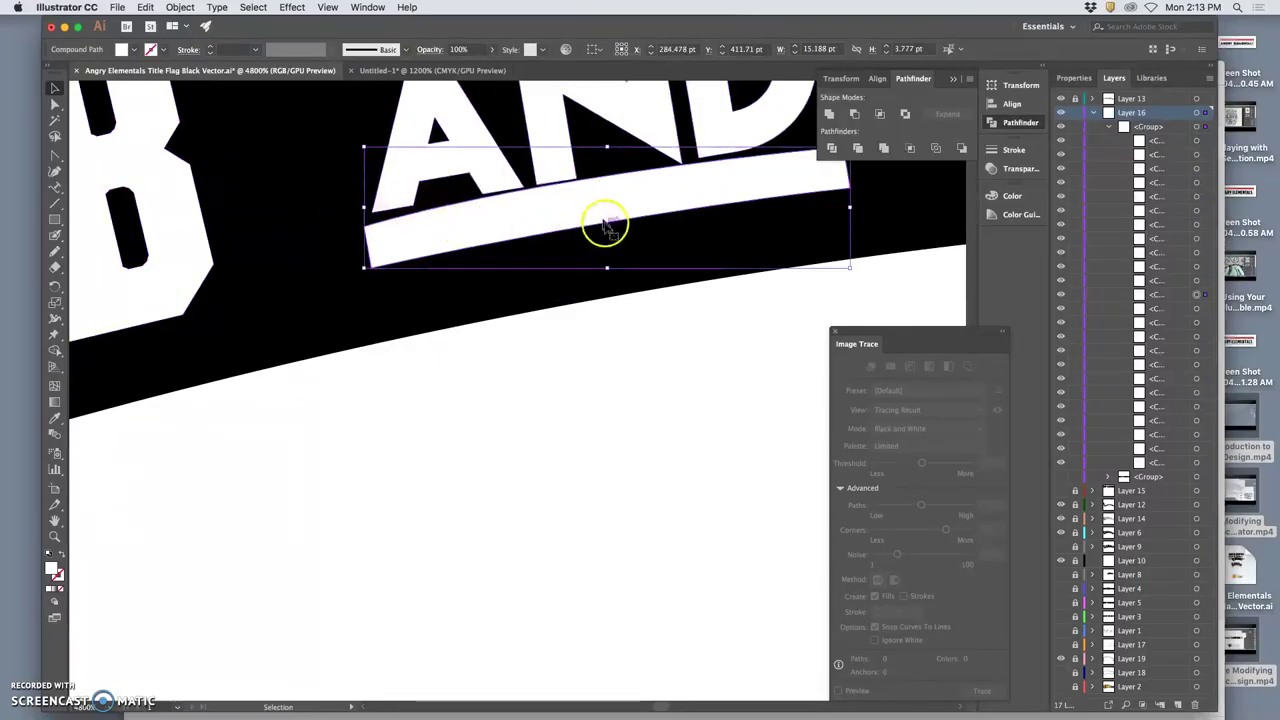
left_click(55, 104)
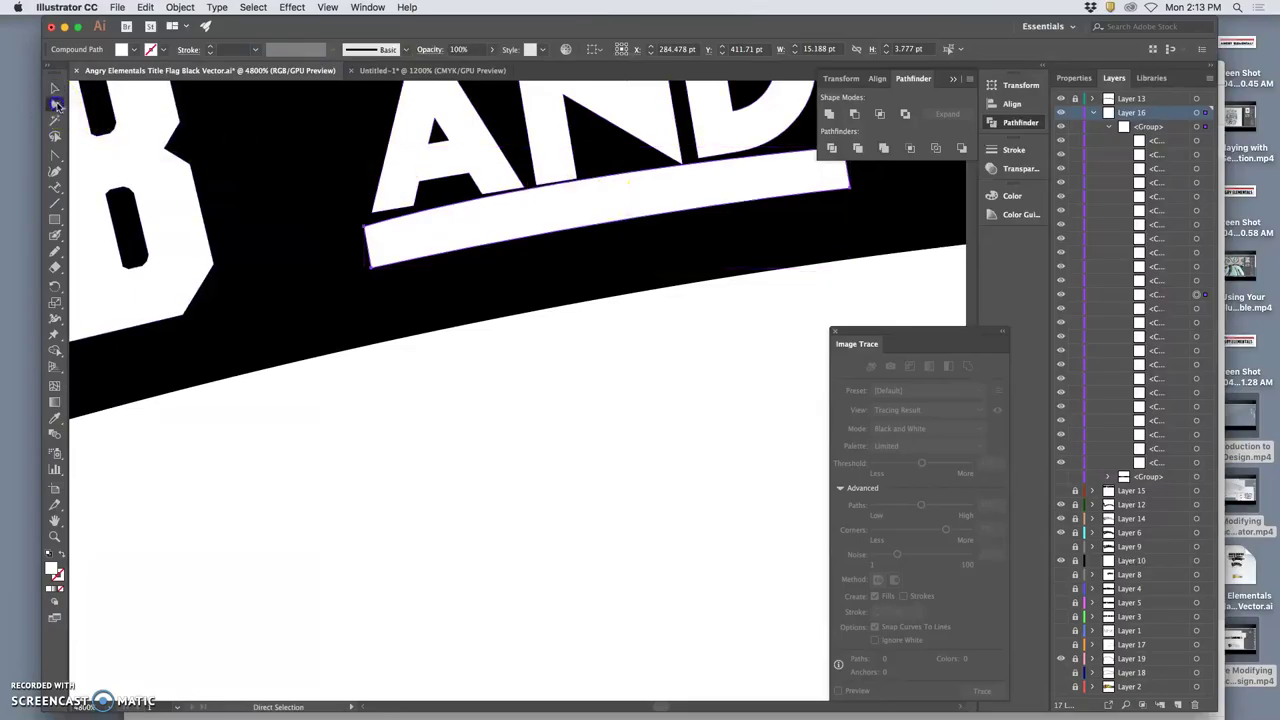
Step: Try lowering only the right end of the bar below AND by 1 pt, and undo the change
left_click(611, 214)
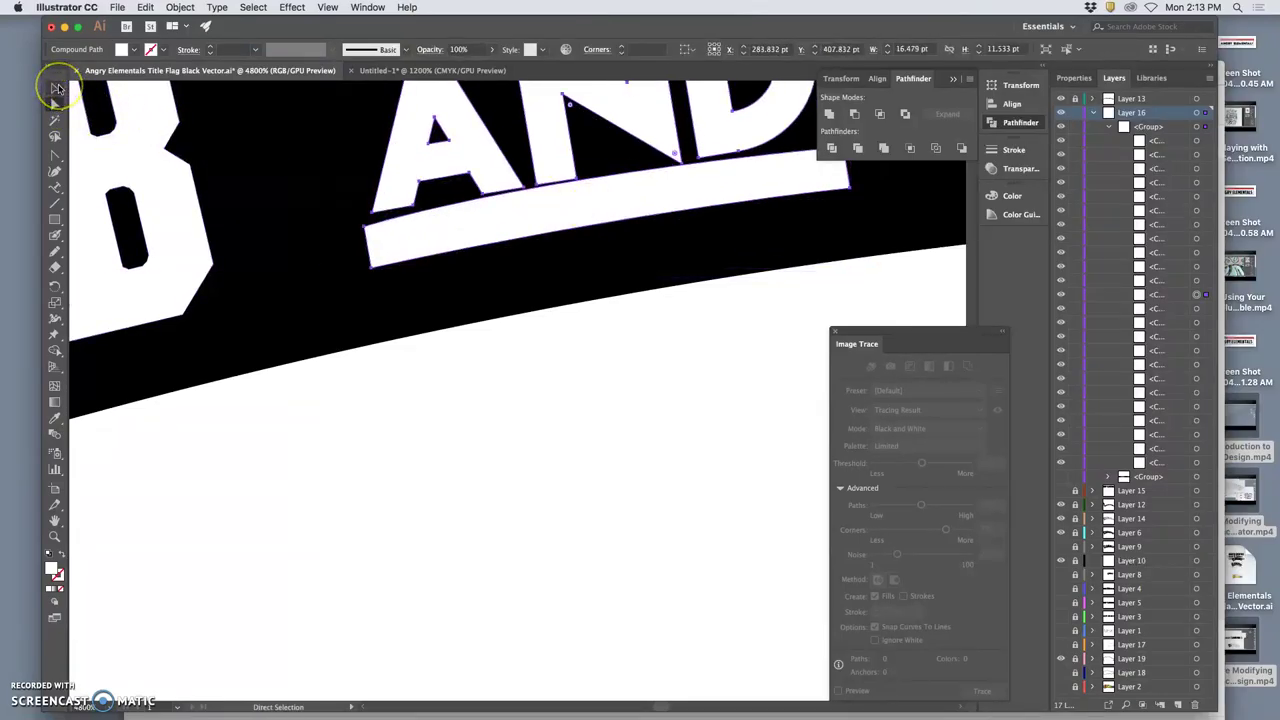
left_click(57, 88)
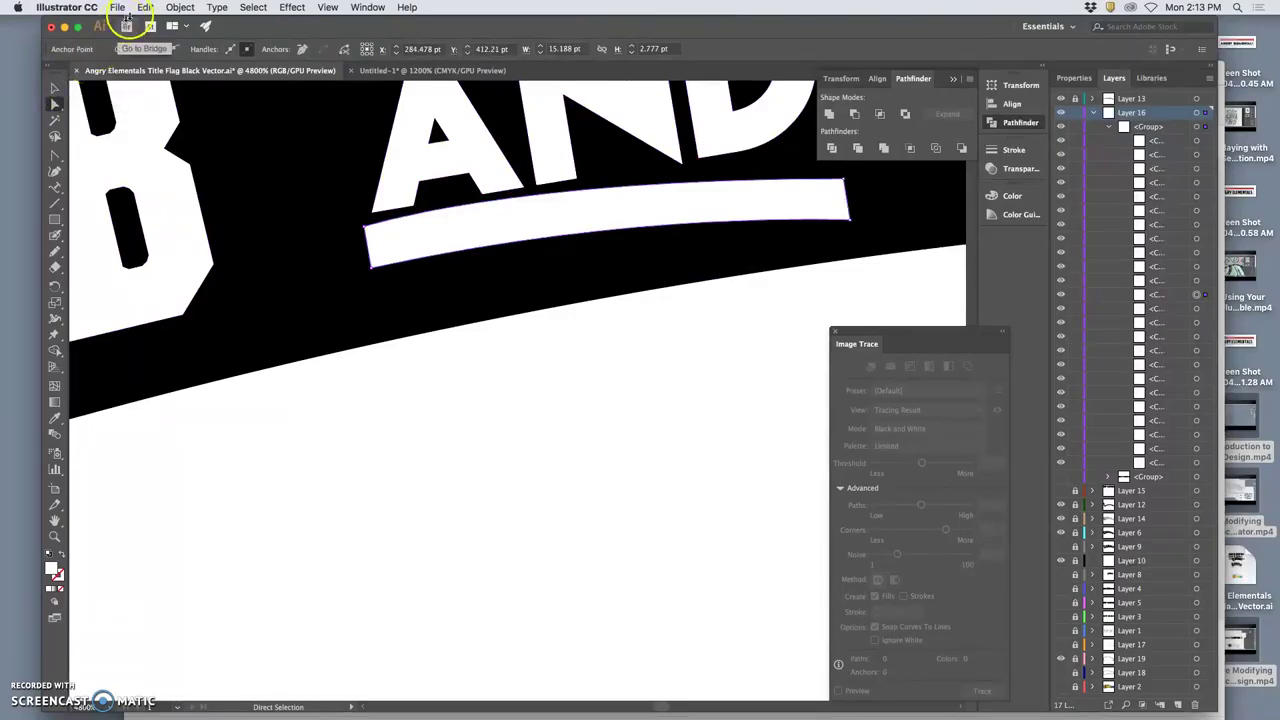
left_click(145, 8)
left_click(150, 36)
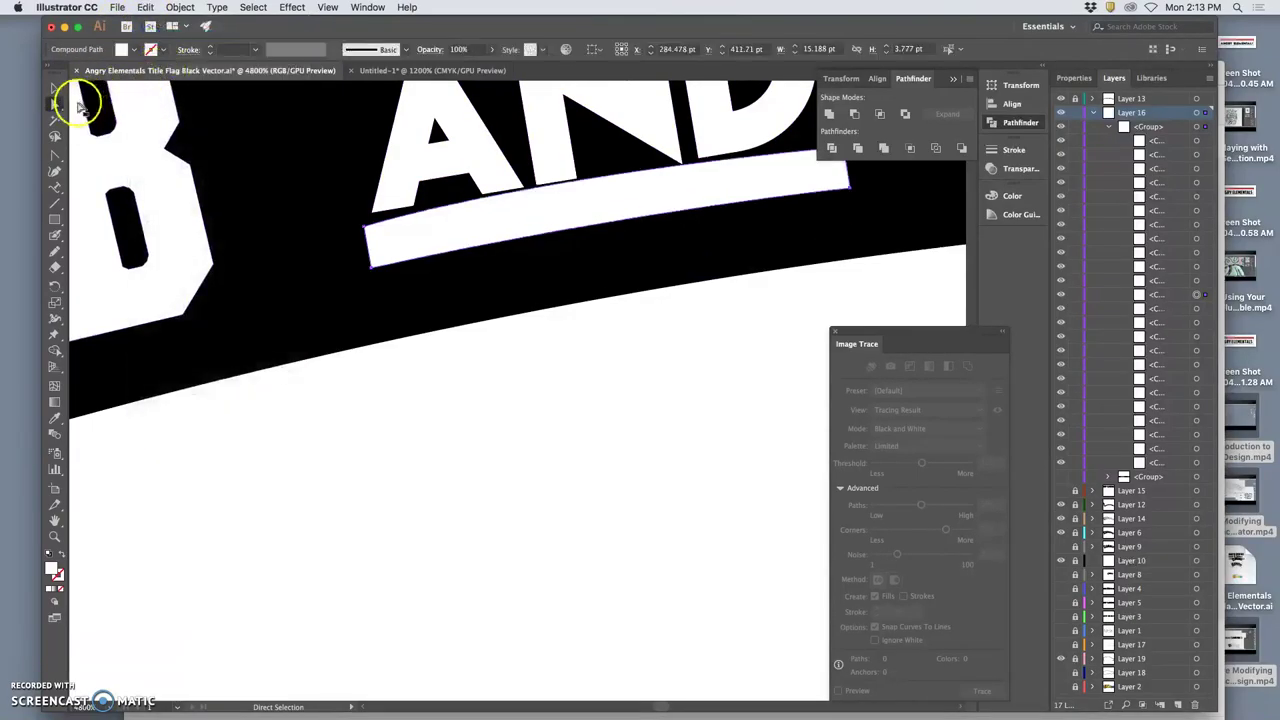
Step: Move the whole bar below AND down 1 pt to open a gap beneath the letters
left_click(55, 89)
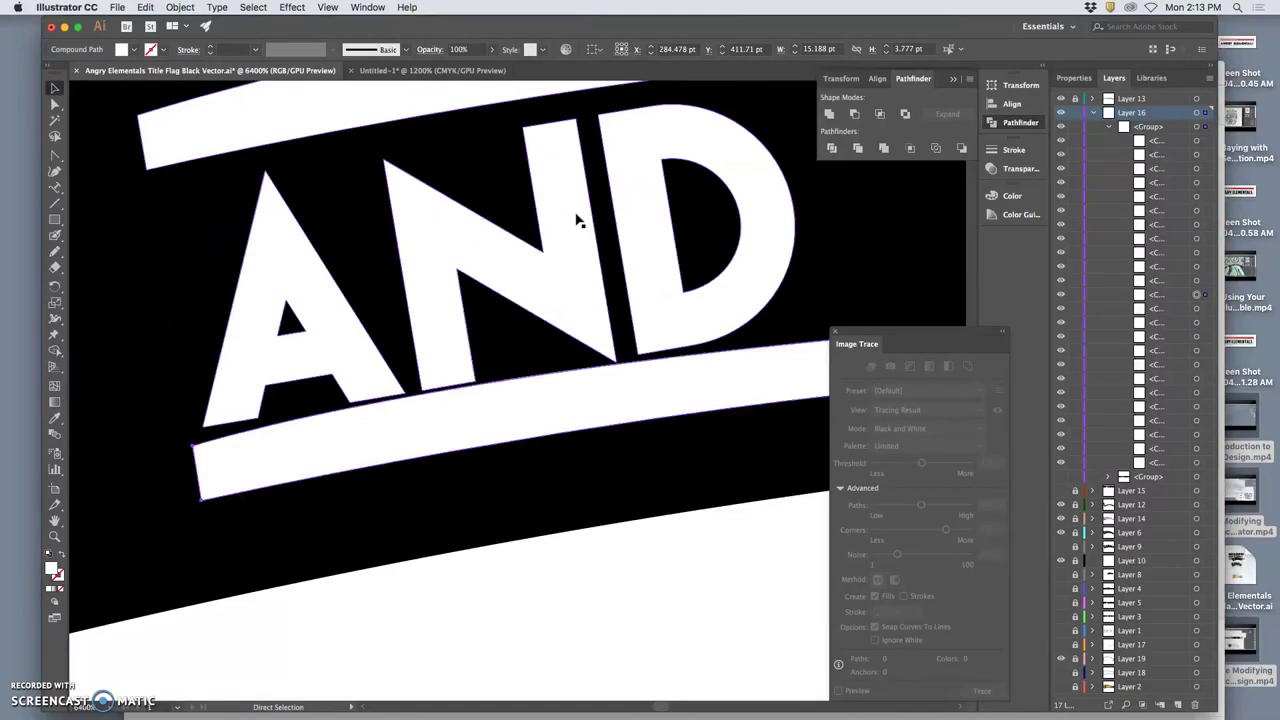
key("super+equal")
left_click(624, 244)
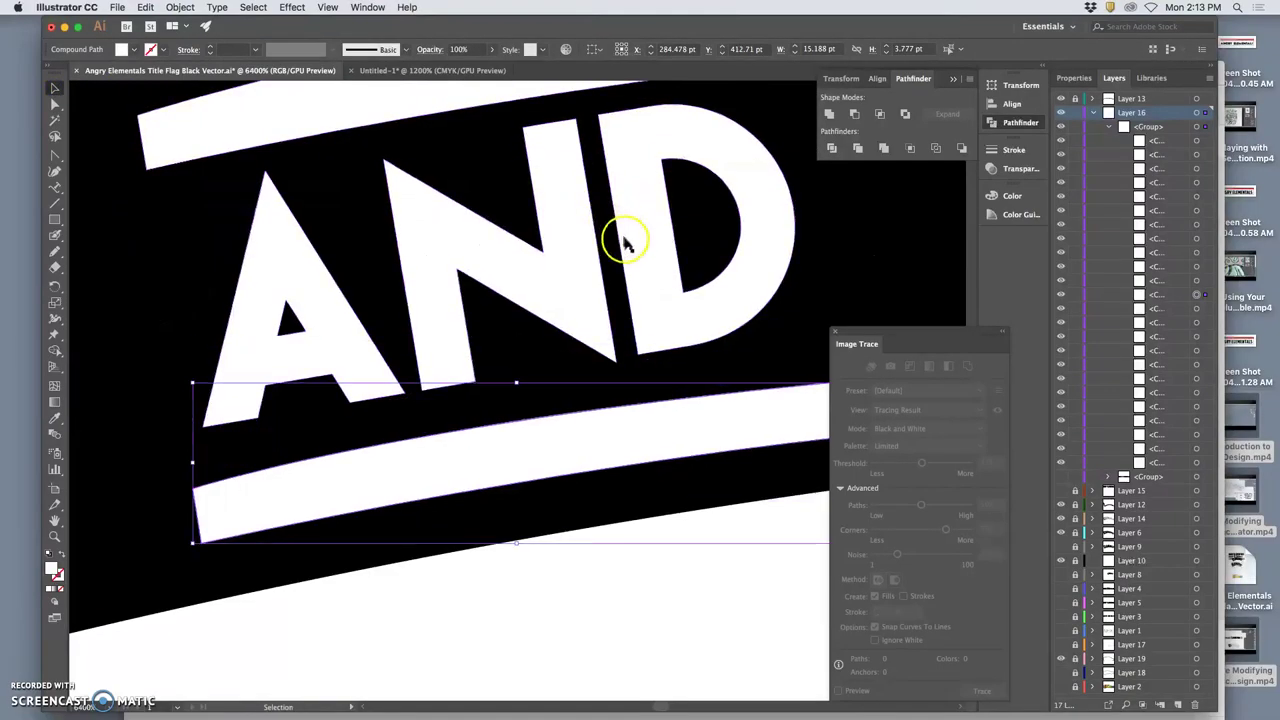
Step: Try shifting the bar below AND slightly upward, and undo the shift
key("super+minus")
key("a")
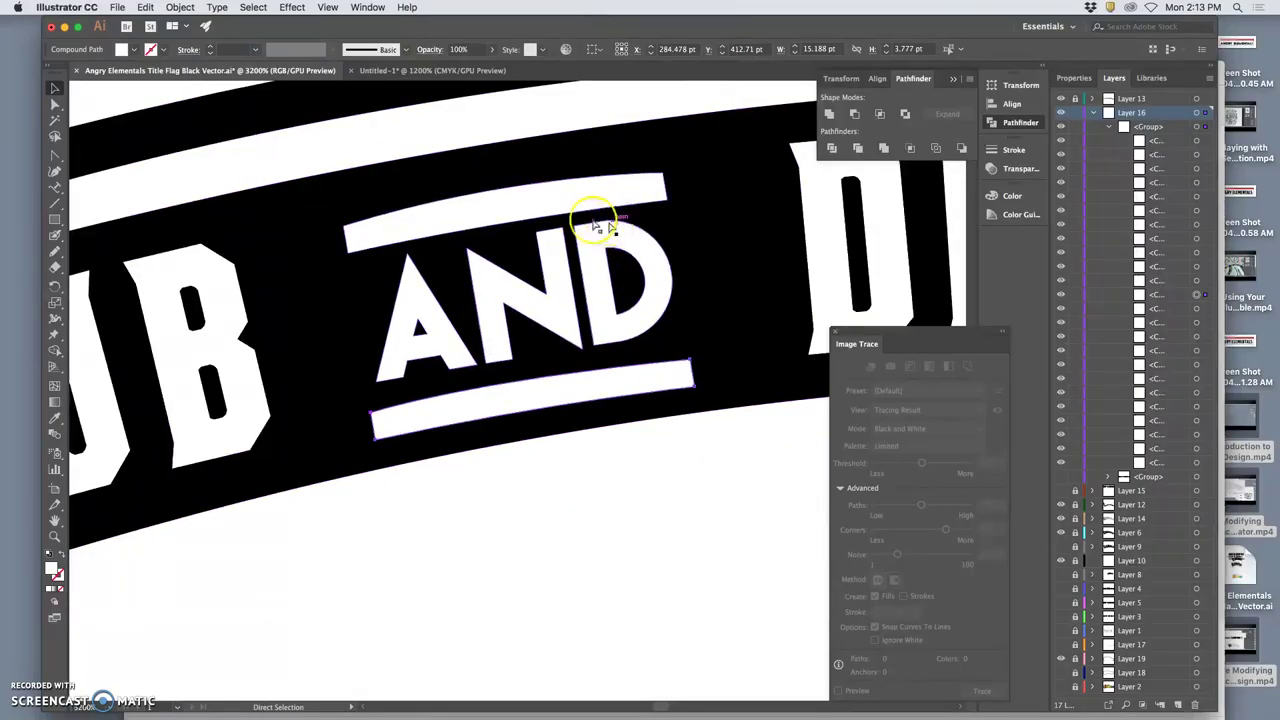
key("v")
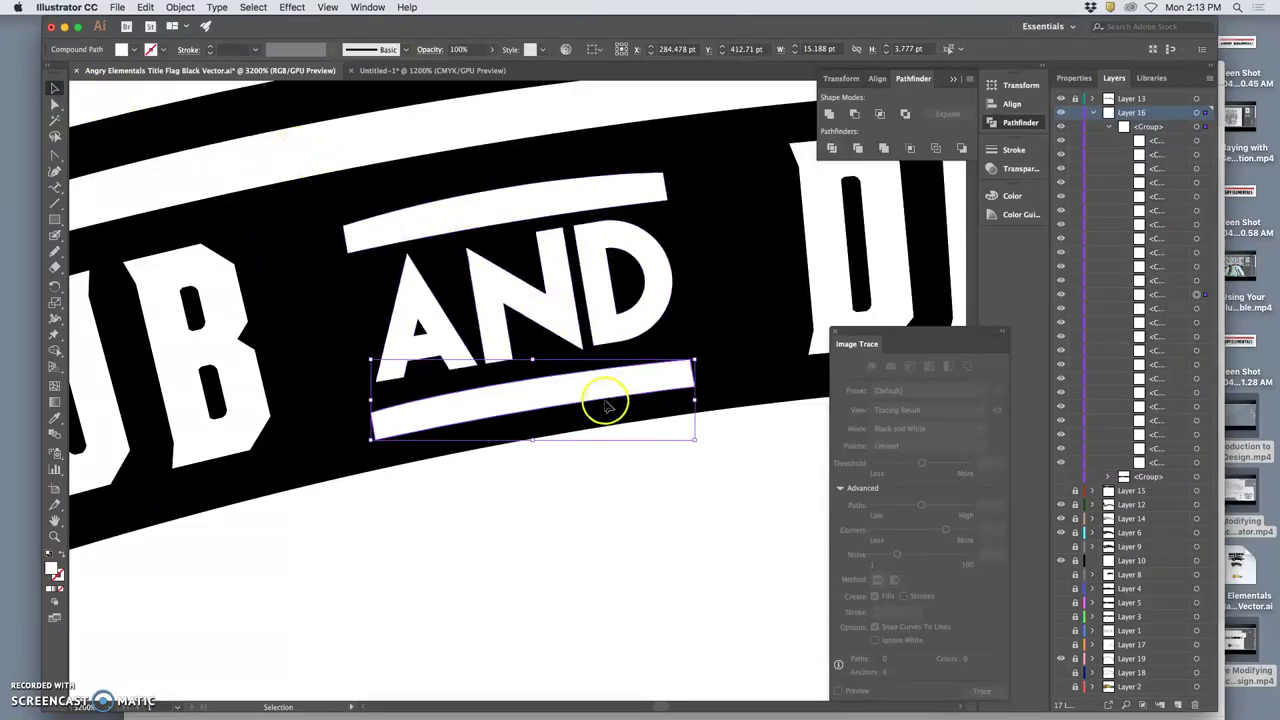
left_click_drag(574, 387, 576, 383)
key("super+z")
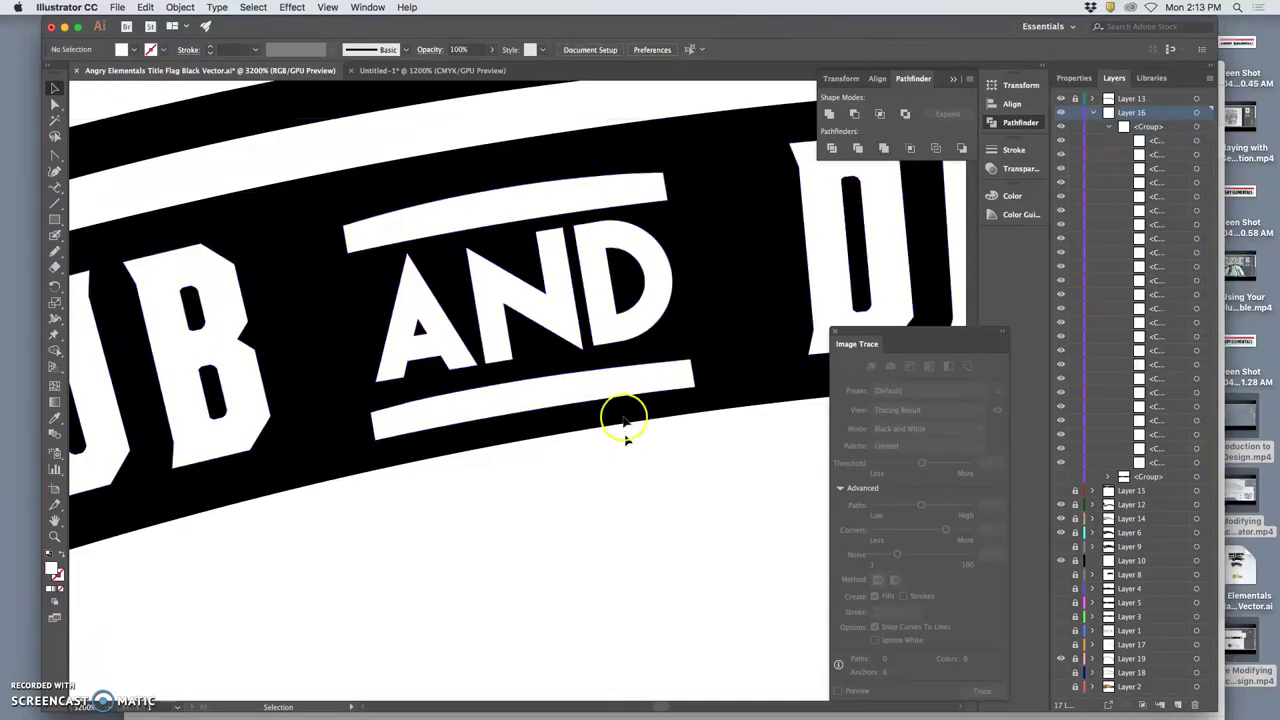
Step: Select the word AND together with its two bars and move them up about 0.5 pt within the banner
left_click(517, 209)
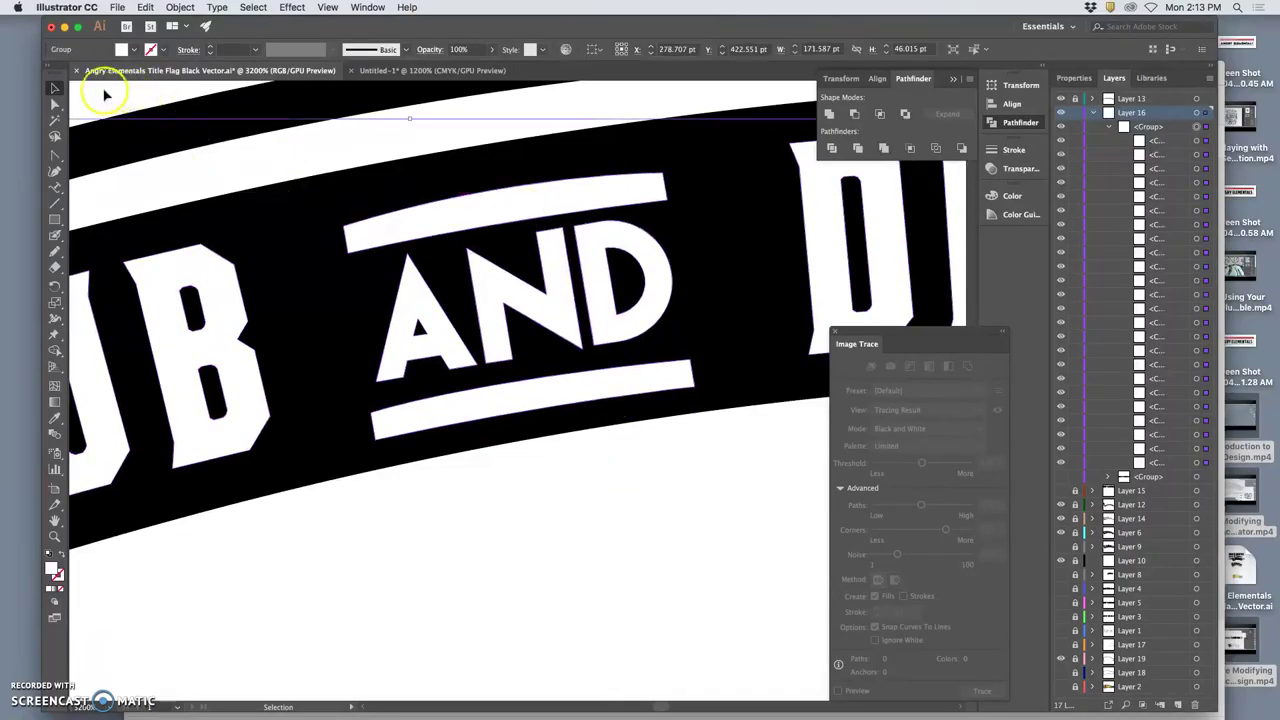
left_click(55, 104)
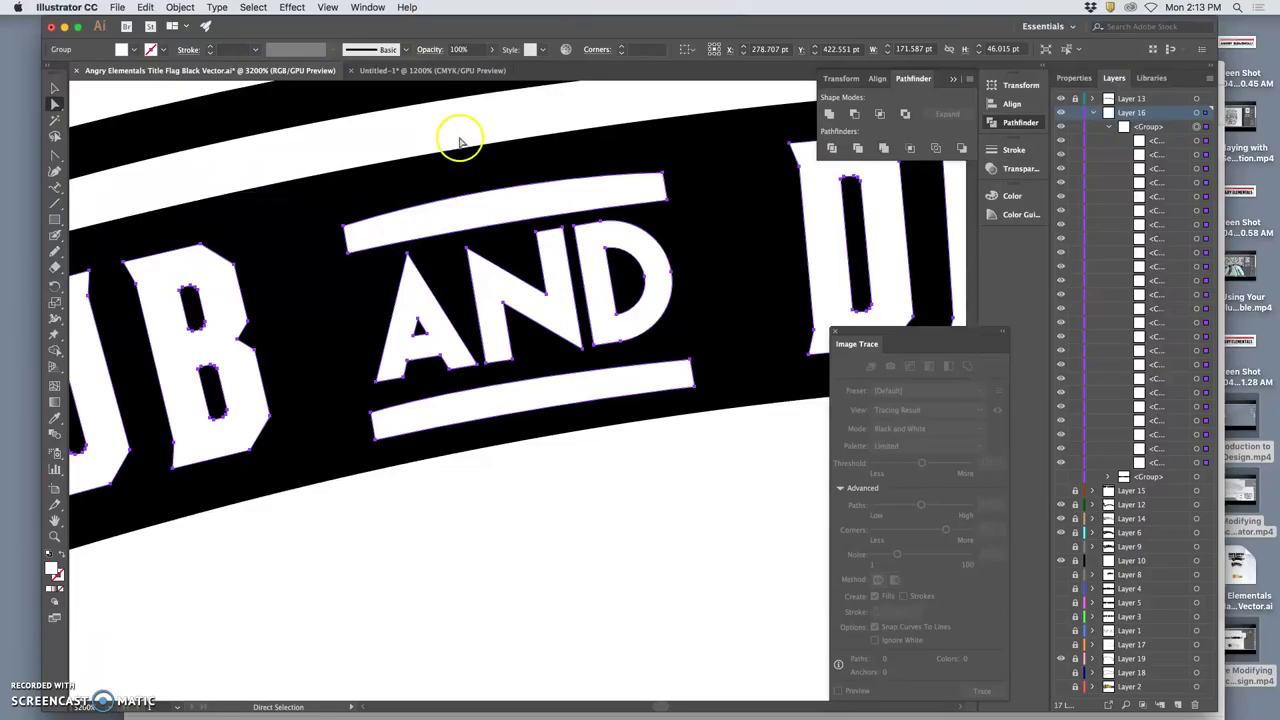
left_click(477, 216)
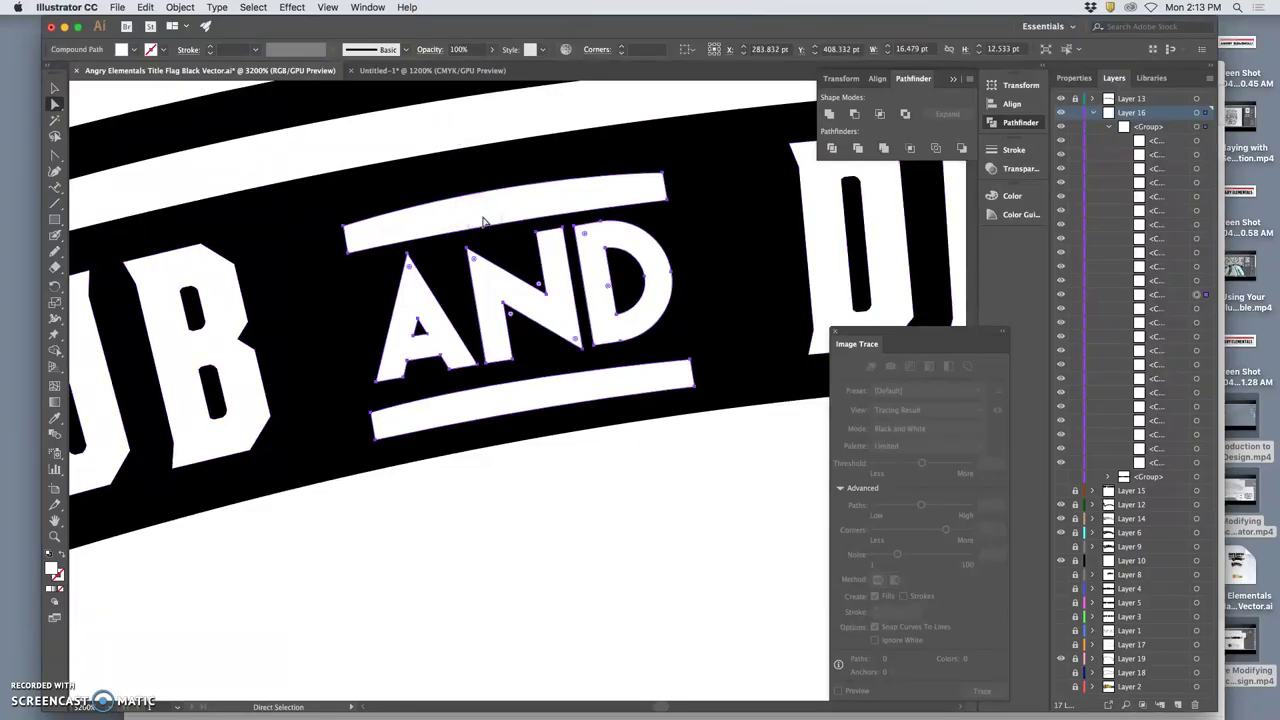
left_click_drag(482, 220, 482, 211)
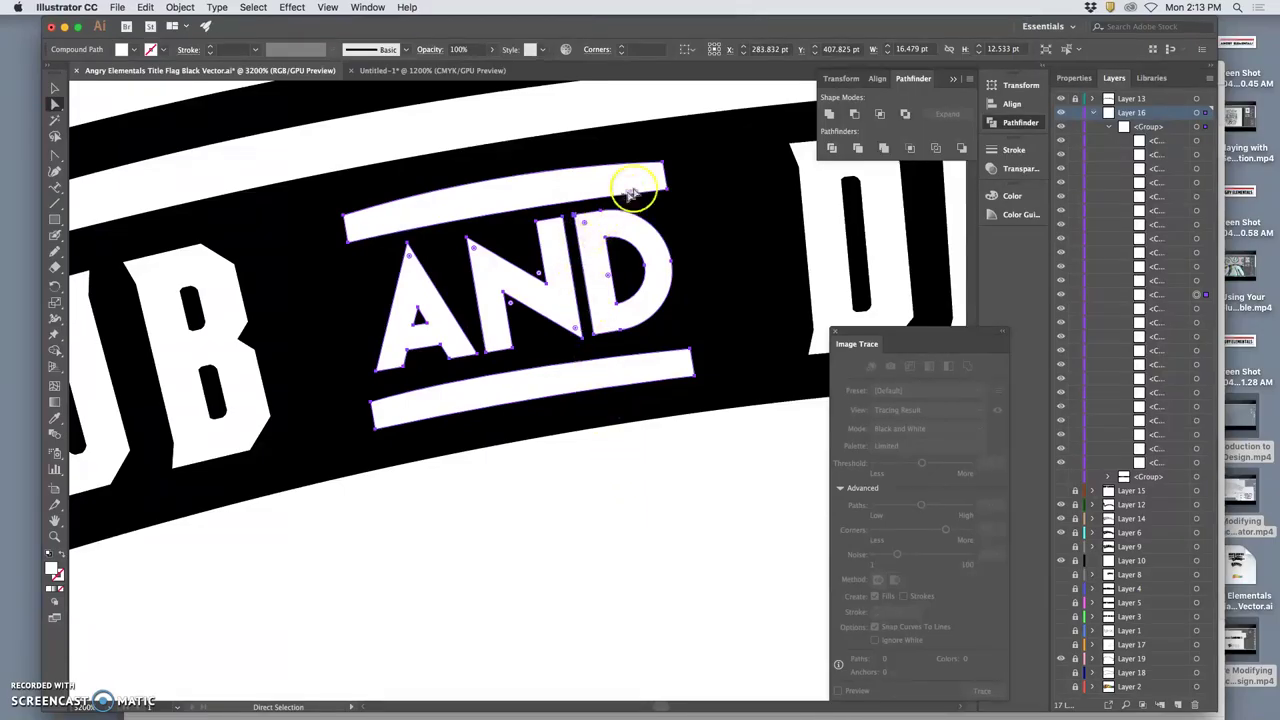
Step: Flatten the upper edge of the bar above AND slightly by lowering its curve handle, and deselect the path
left_click(665, 166)
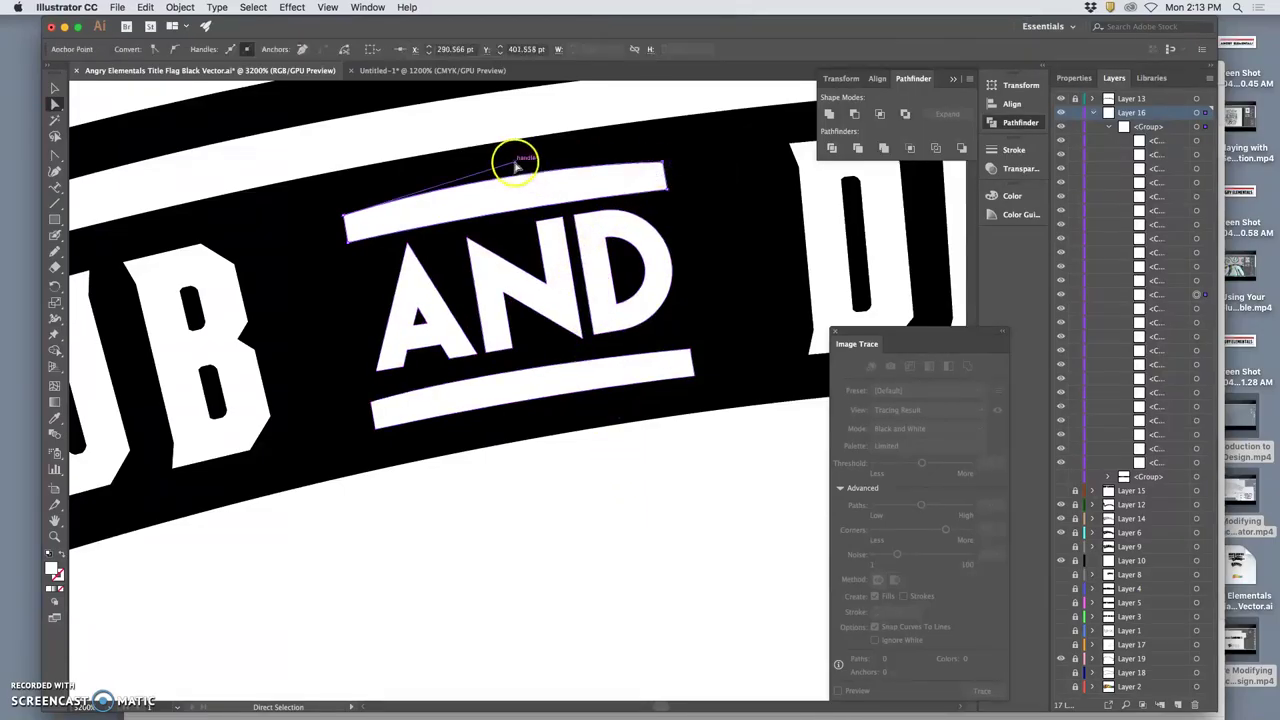
left_click_drag(518, 166, 518, 171)
left_click(654, 497)
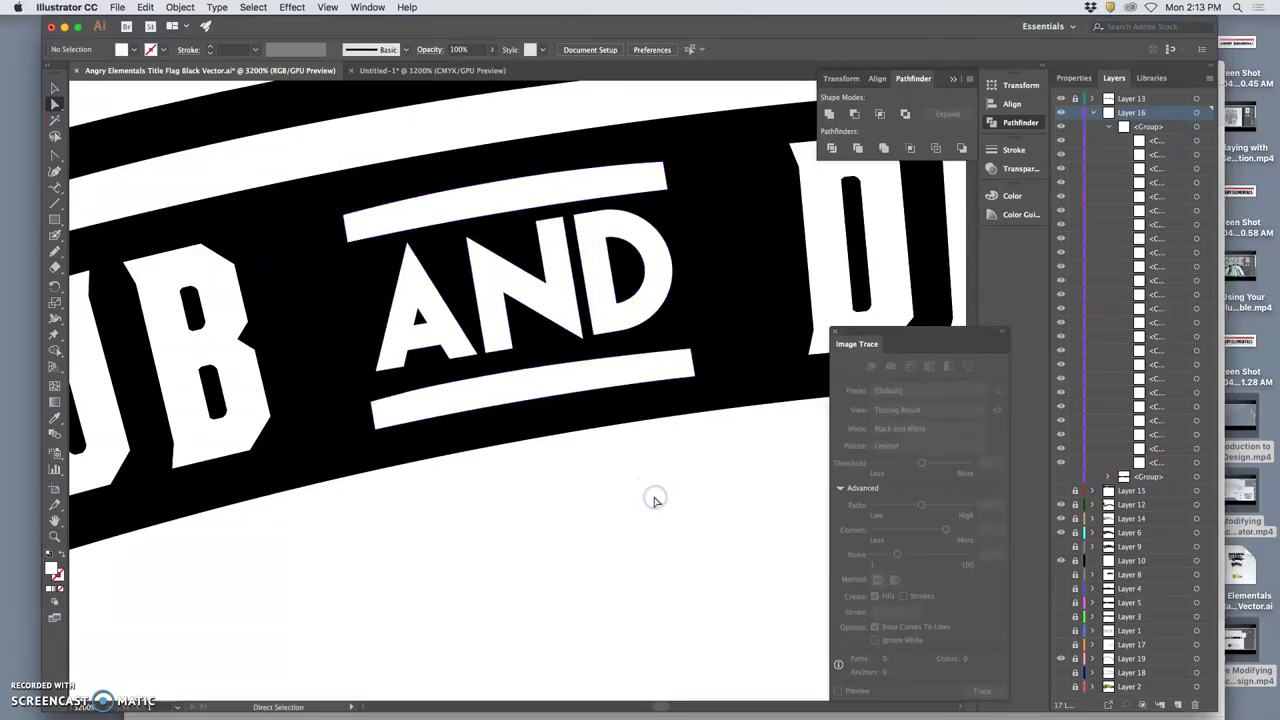
Step: Save the logo document with the corrected bars around AND
key("ctrl+minus")
key("ctrl+minus")
key("ctrl+minus")
key("ctrl+minus")
key("ctrl+minus")
key("ctrl+minus")
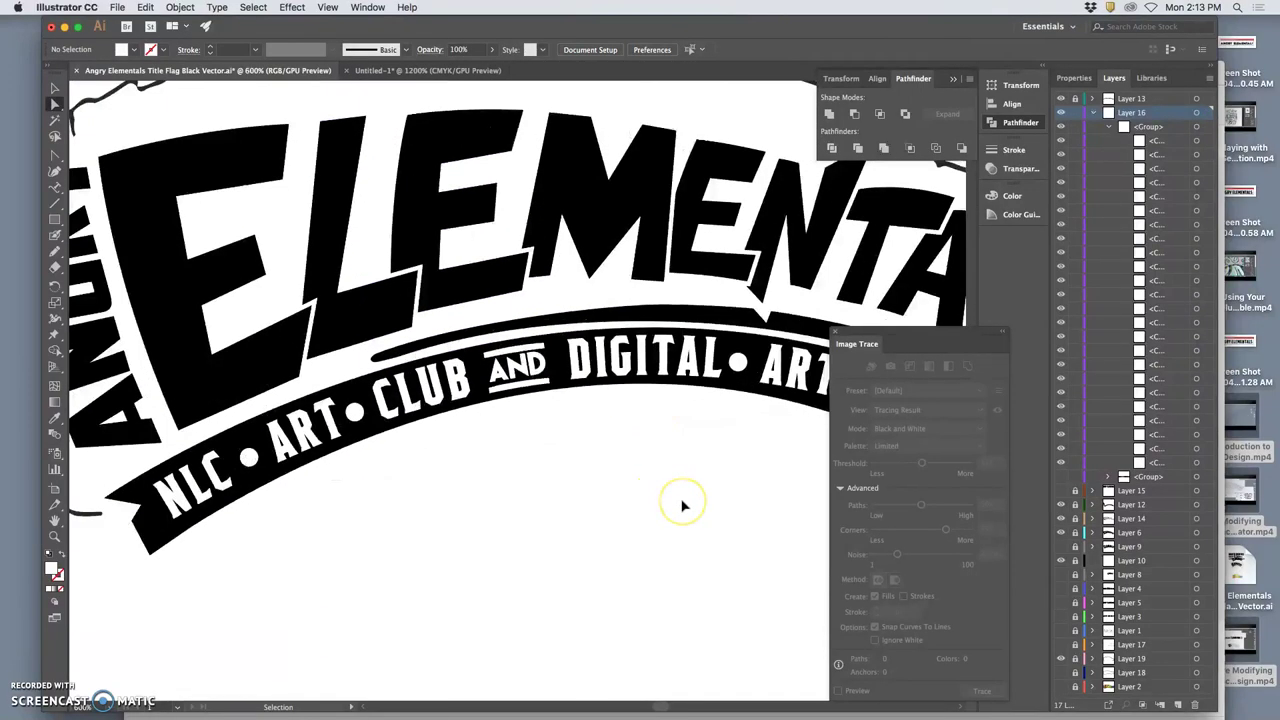
key("ctrl+minus")
key("ctrl+minus")
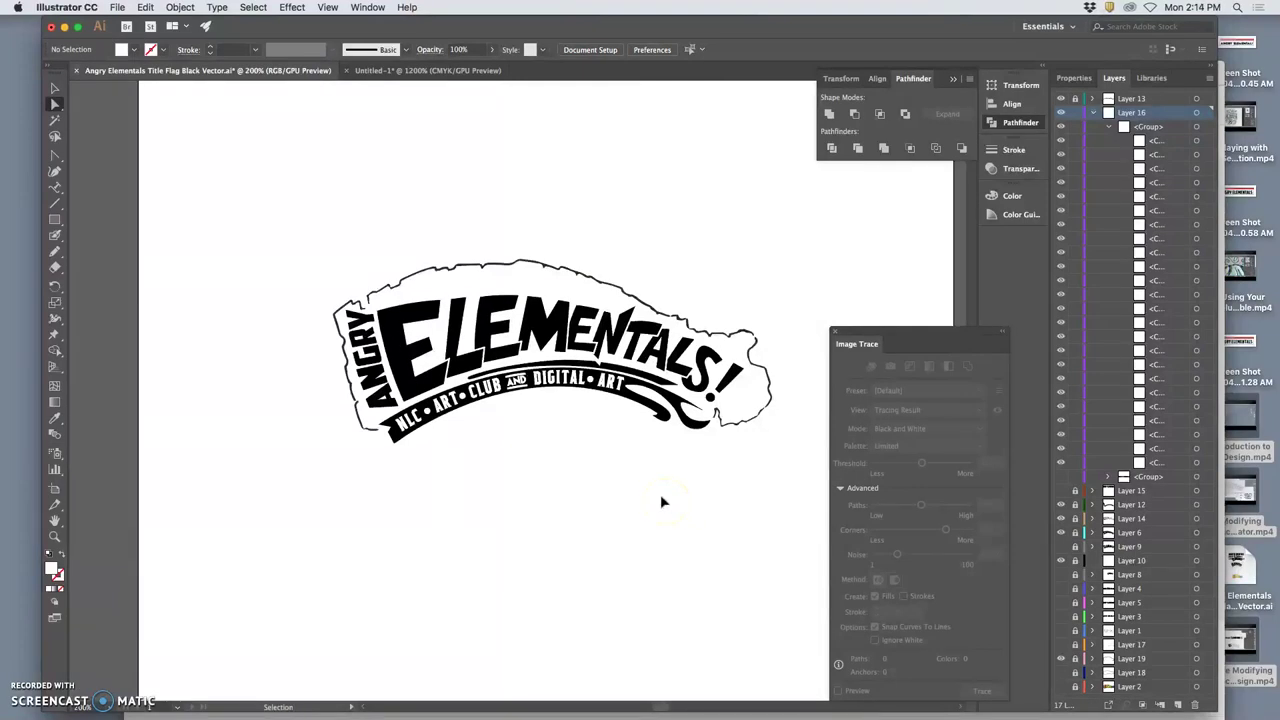
left_click(652, 488)
scroll(643, 487, "left", 2)
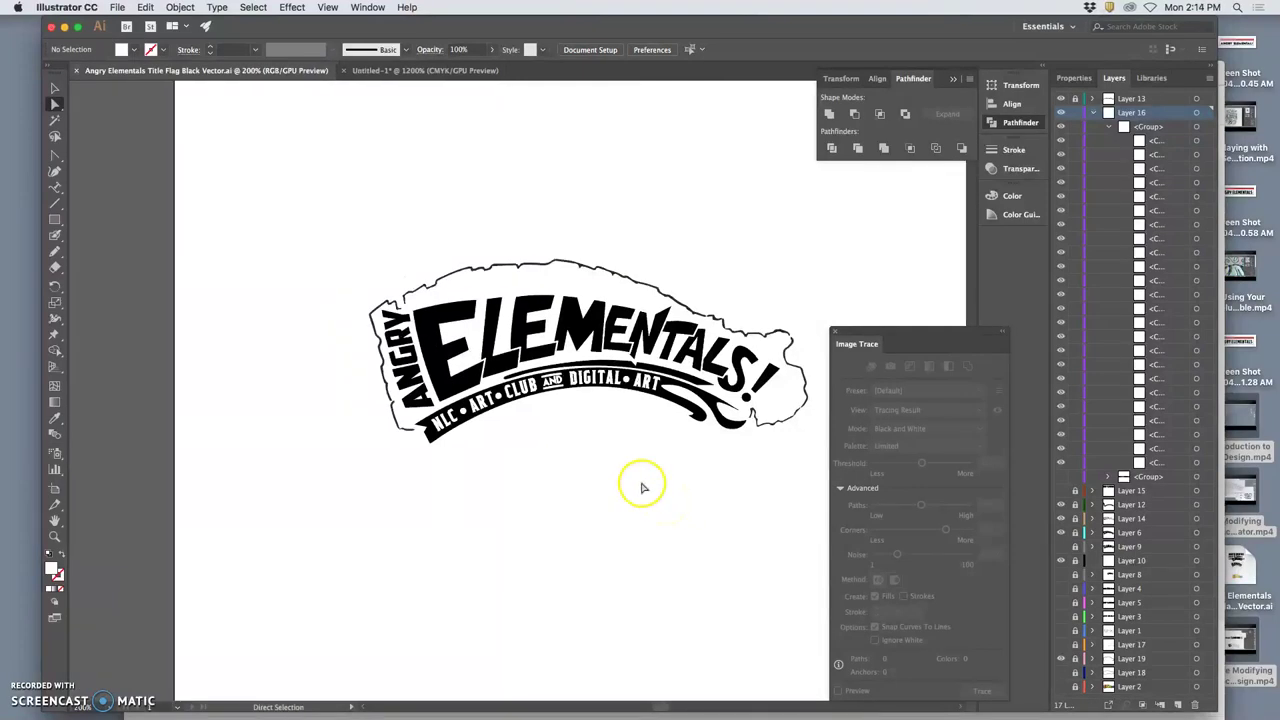
Step: Examine the banner lettering and the whole logo at several magnifications
key("super+minus")
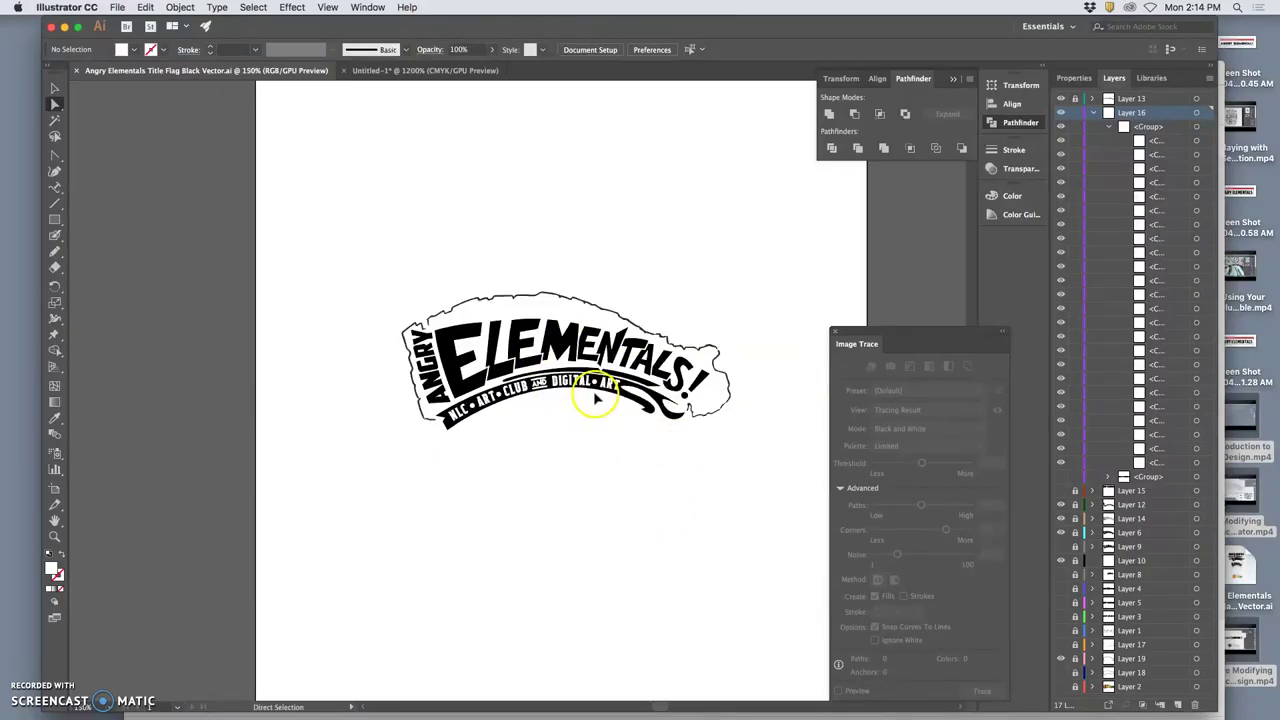
key("super+plus")
key("super+plus")
scroll(605, 395, "right", 2)
scroll(605, 398, "right", 2)
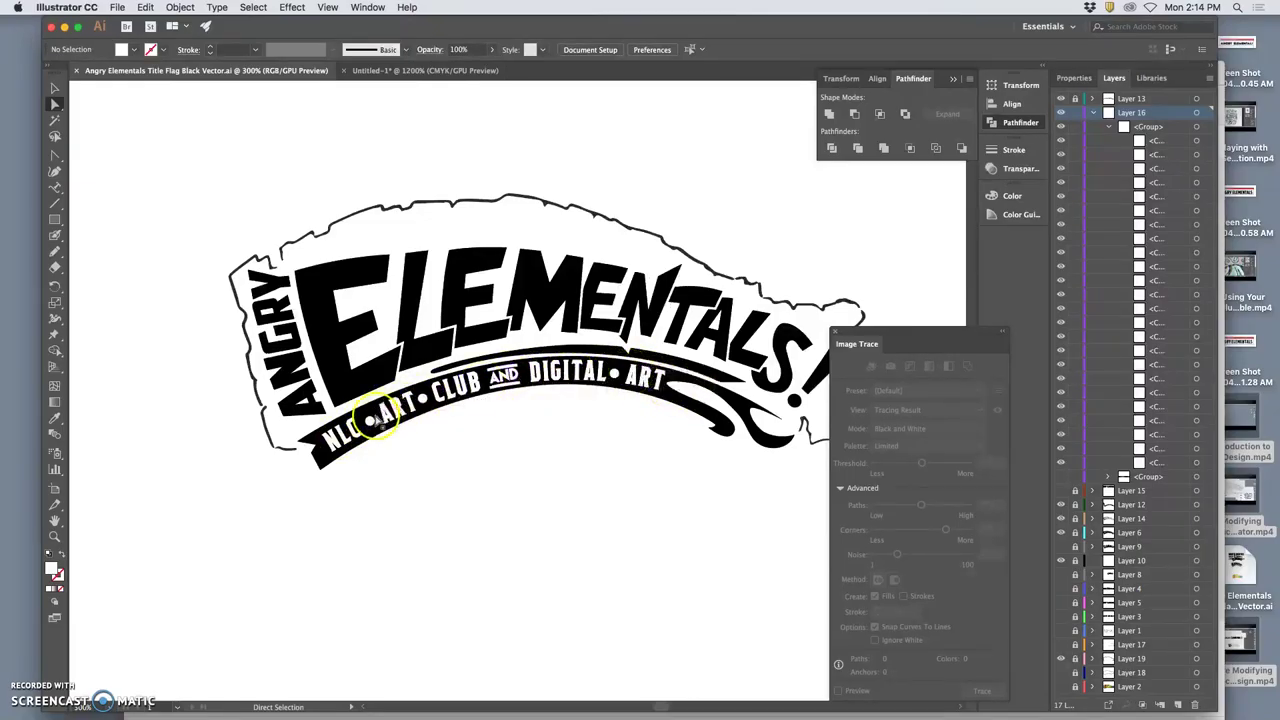
left_click_drag(650, 391, 652, 391)
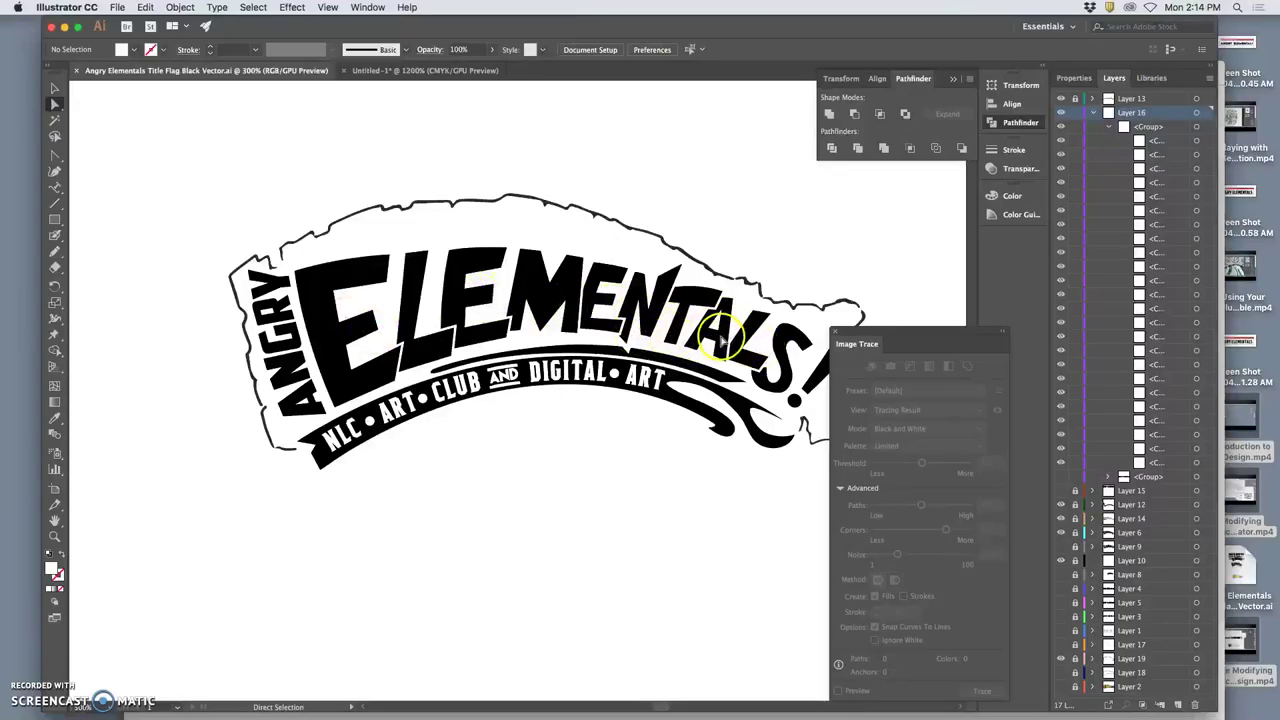
key("super+1")
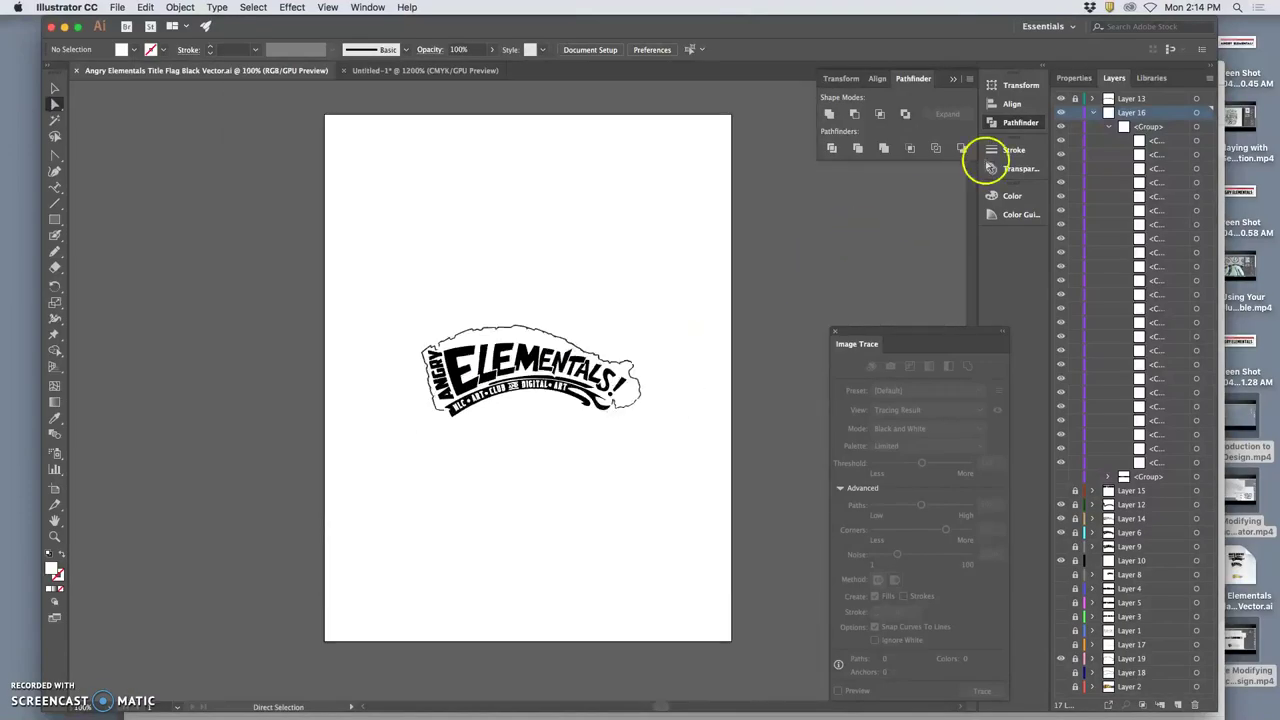
Step: Collapse Layer 16 and unlock Layers 13, 16, 12, 14, 6 and 10
left_click(1094, 113)
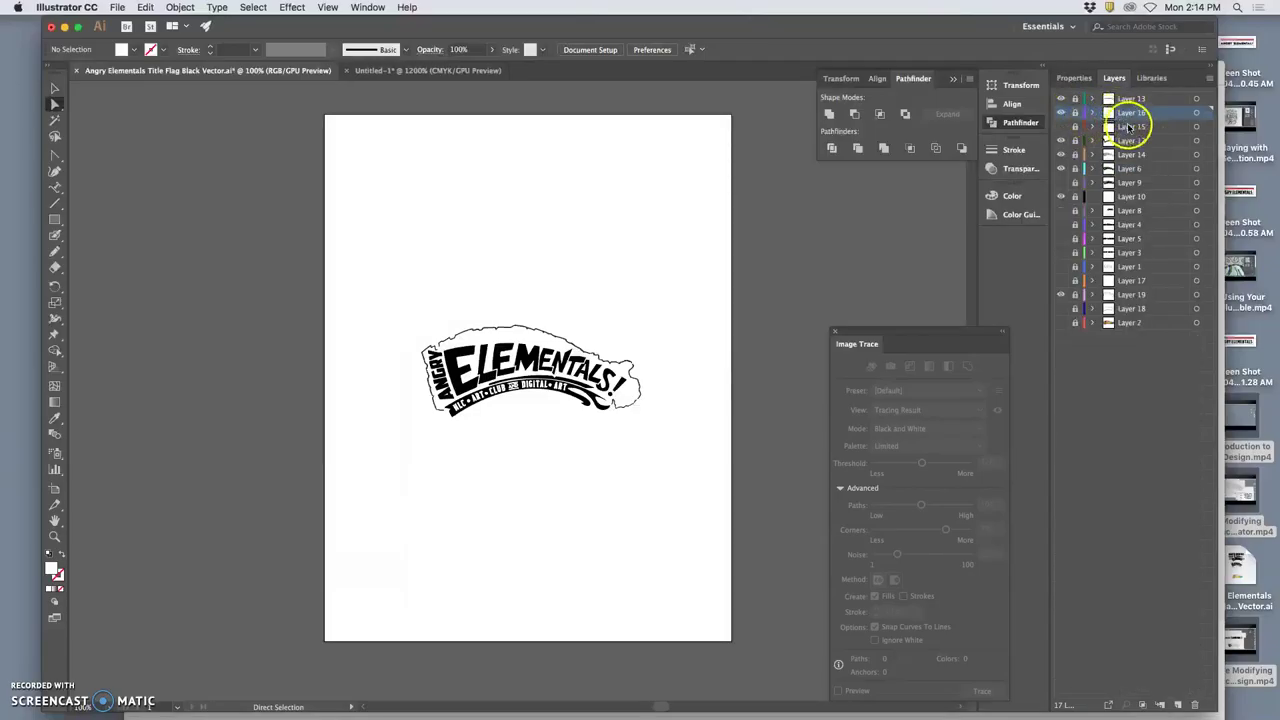
left_click(1076, 99)
left_click(1076, 112)
left_click(1077, 141)
left_click(1075, 154)
left_click(1075, 168)
left_click(1075, 196)
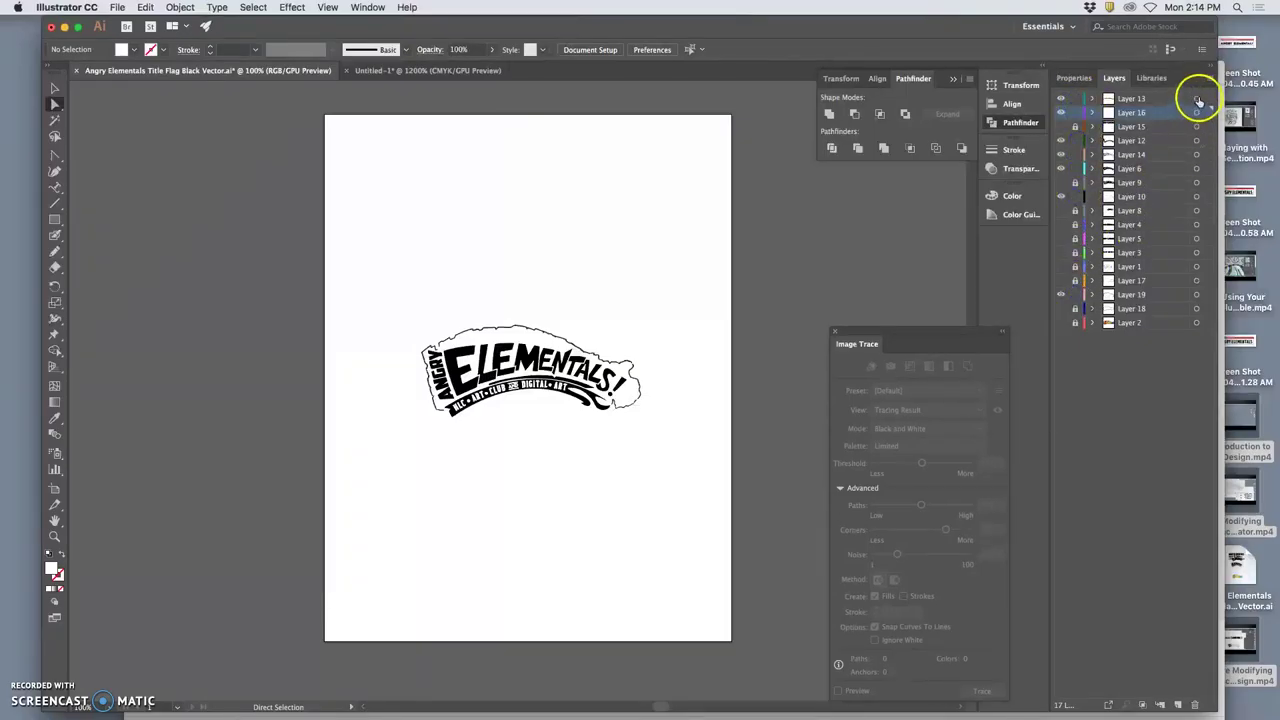
Step: Select the artwork on Layers 13, 16, 12, 14, 6, 10 and 19 and move it left off the artboard
left_click(1198, 99)
left_click(1198, 101)
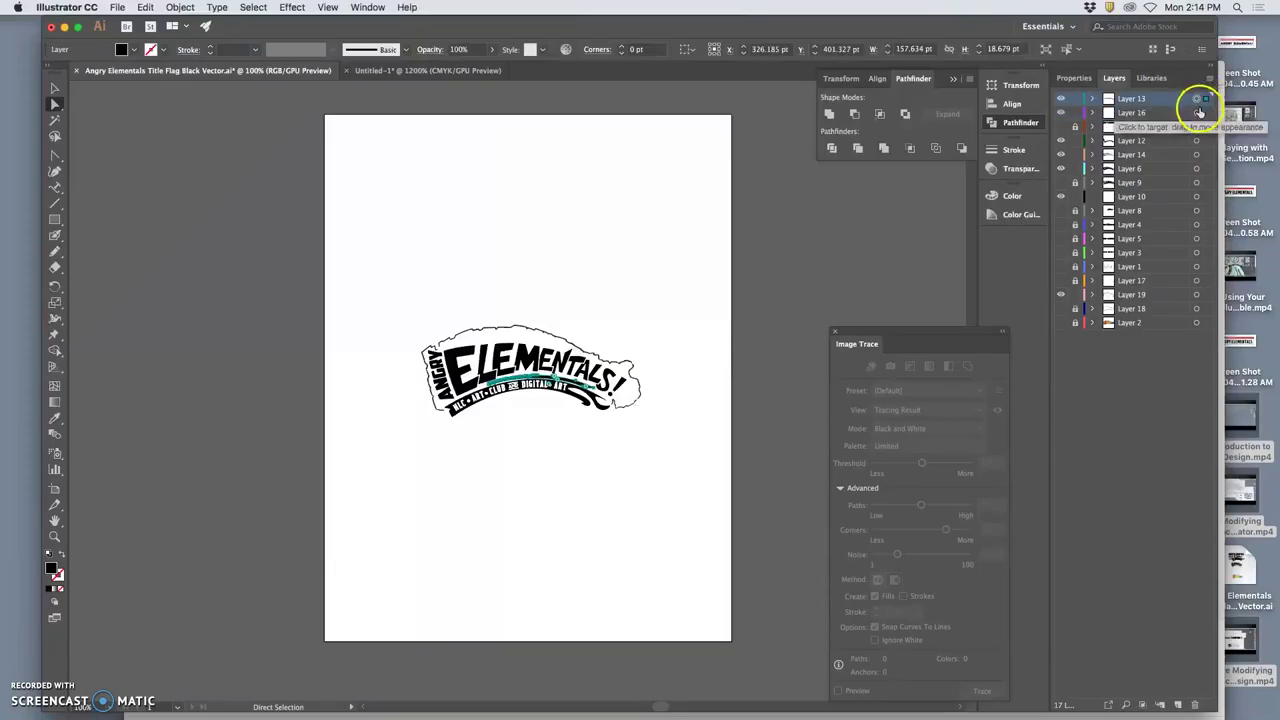
left_click(1198, 114, "shift")
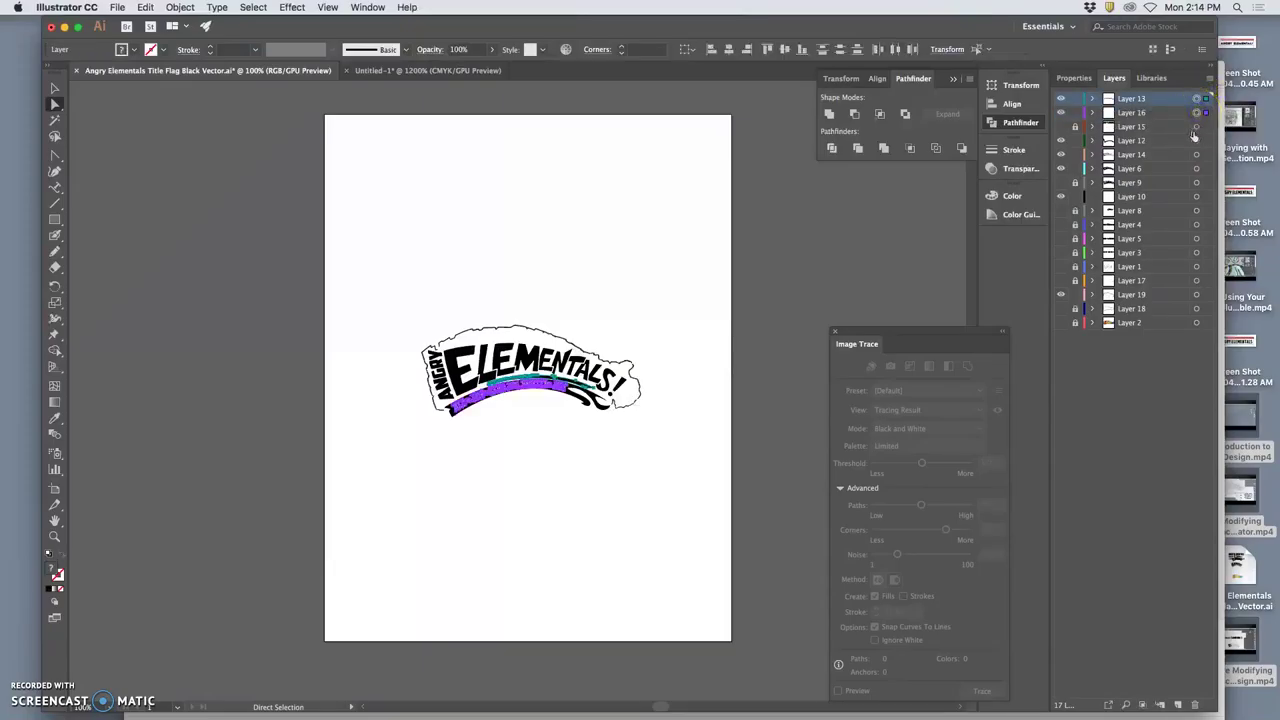
left_click(1197, 141, "shift")
left_click(1197, 155, "shift")
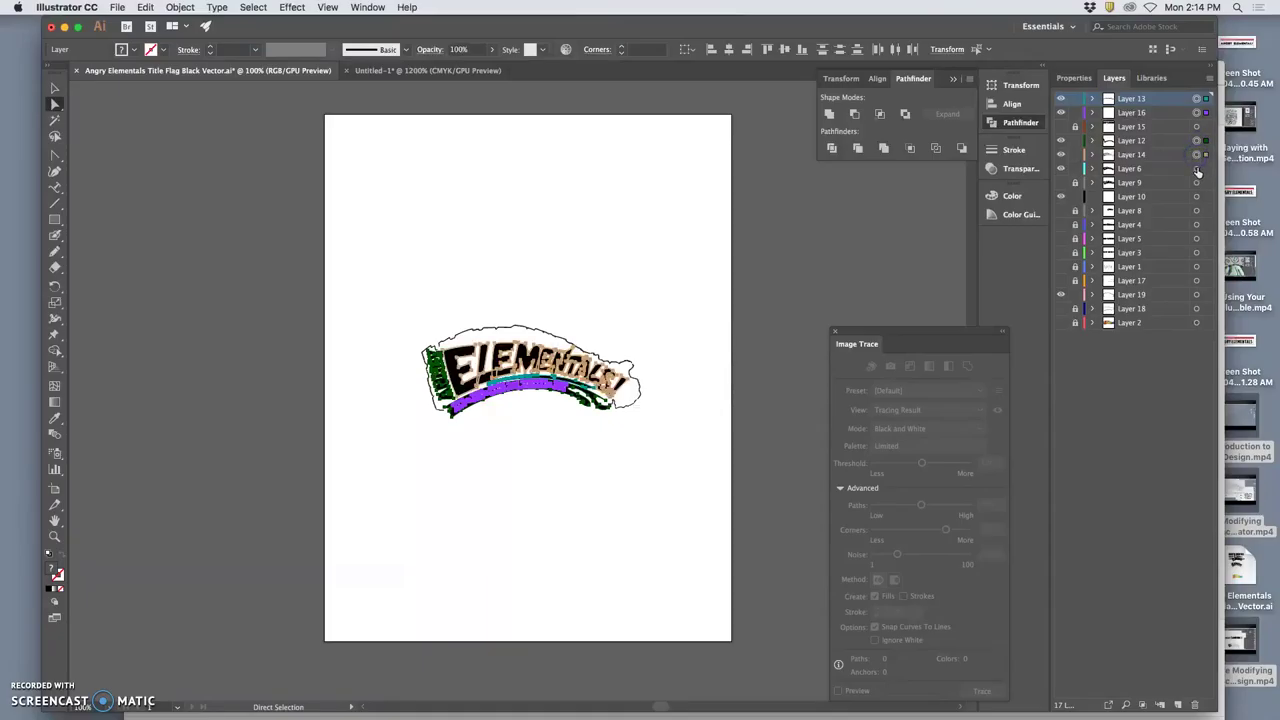
left_click(1197, 212, "shift")
left_click(1197, 197, "shift")
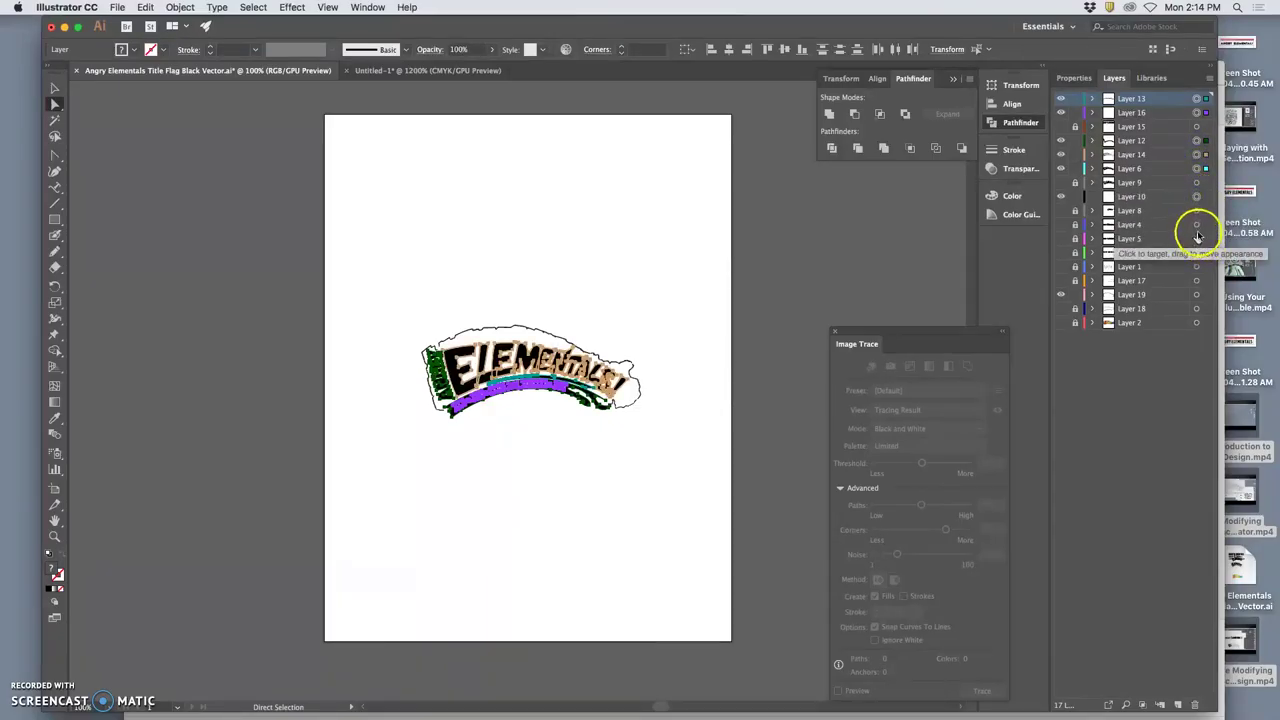
left_click(1197, 211, "shift")
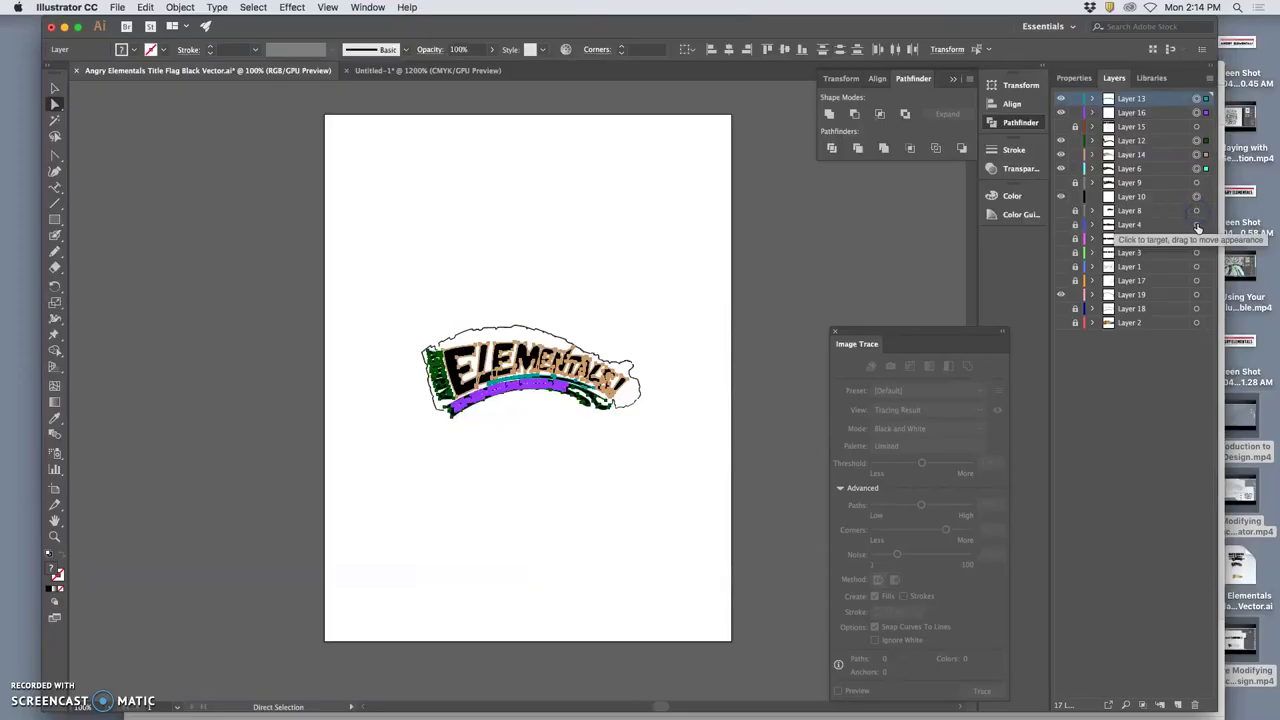
left_click(1197, 211, "shift")
left_click(1197, 198, "shift")
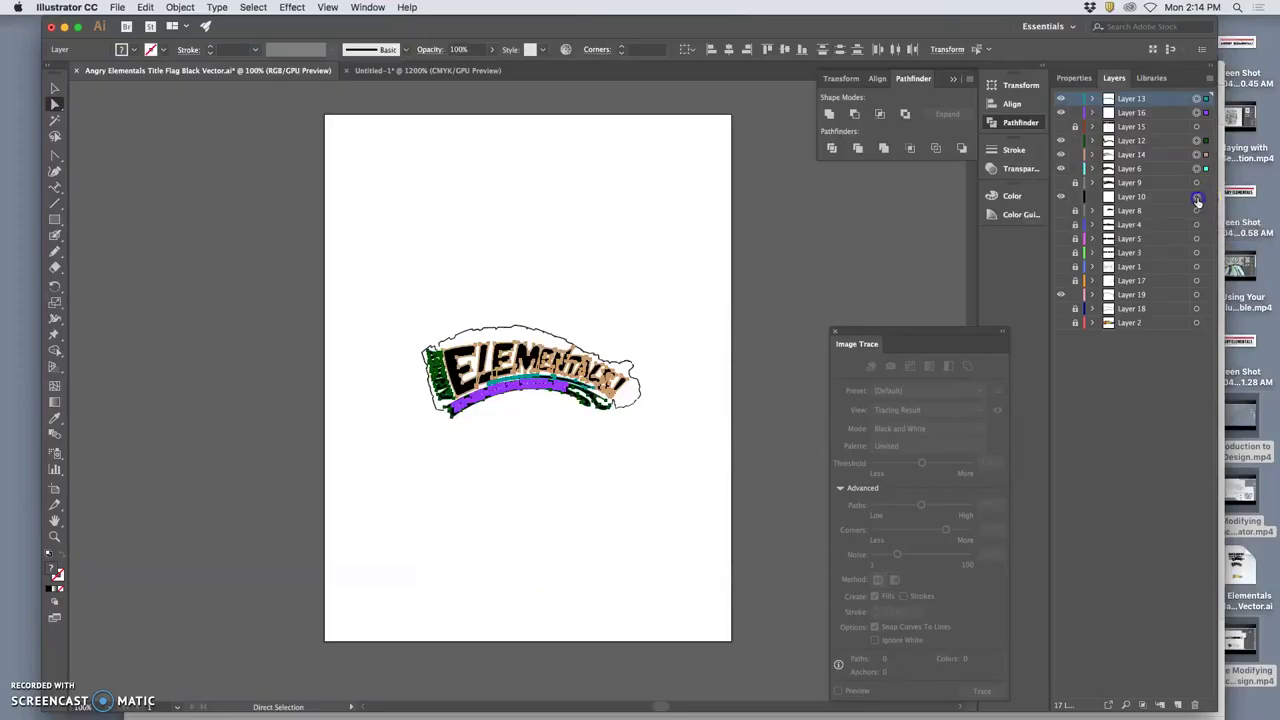
left_click(1197, 297, "shift")
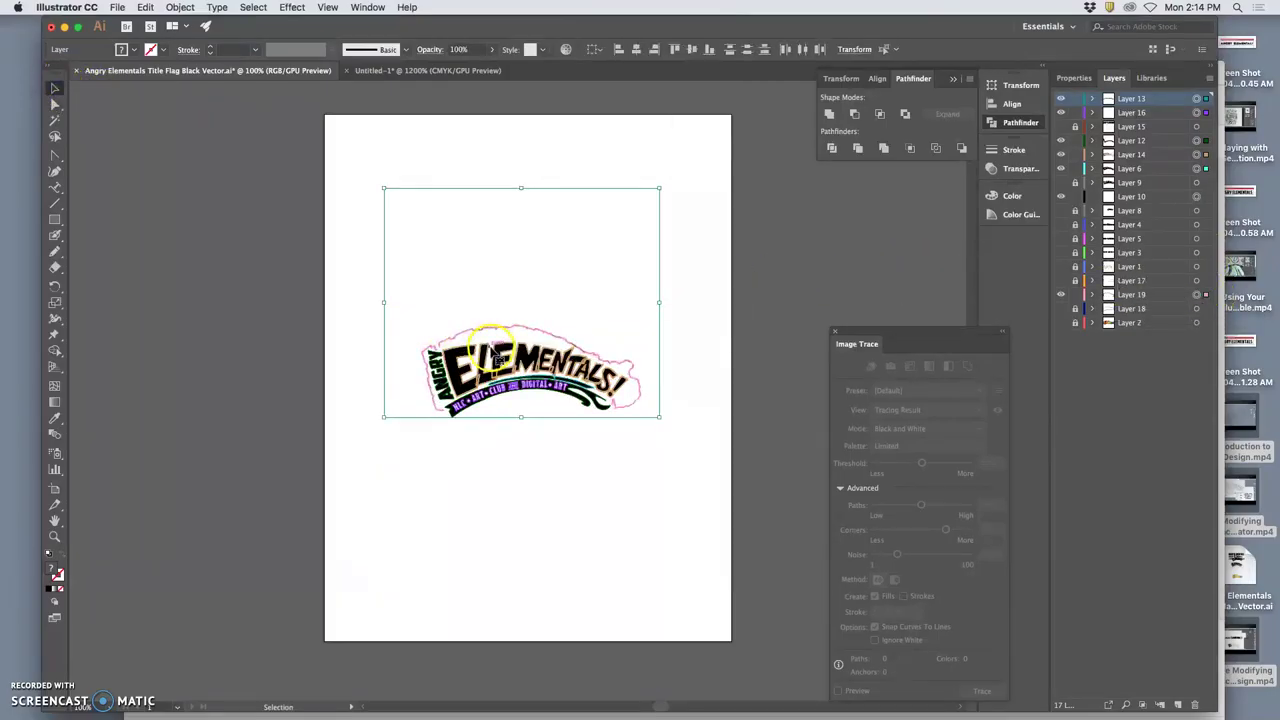
left_click_drag(460, 342, 105, 342)
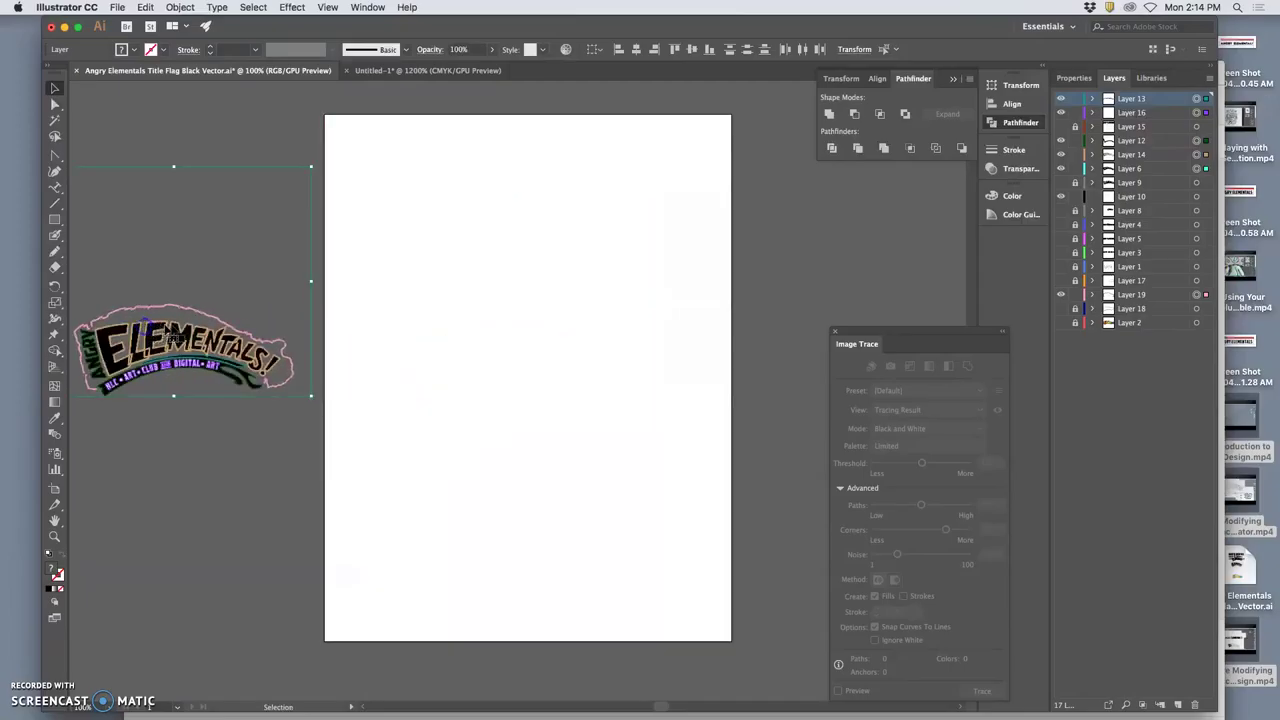
left_click(190, 447)
Step: Hide Layer 16 with the white banner lettering to inspect the solid banner against the grey canvas
scroll(194, 434, "left", 5)
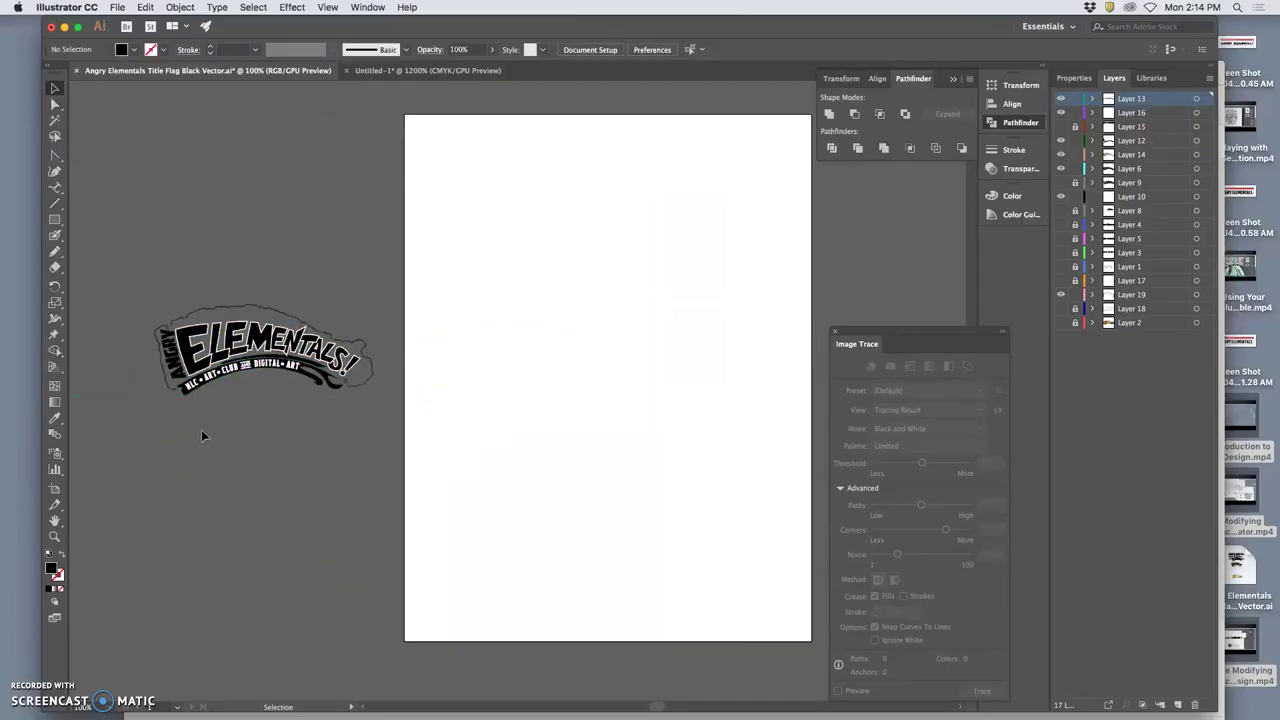
key("super+equal")
key("super+equal")
key("super+equal")
scroll(183, 420, "left", 10)
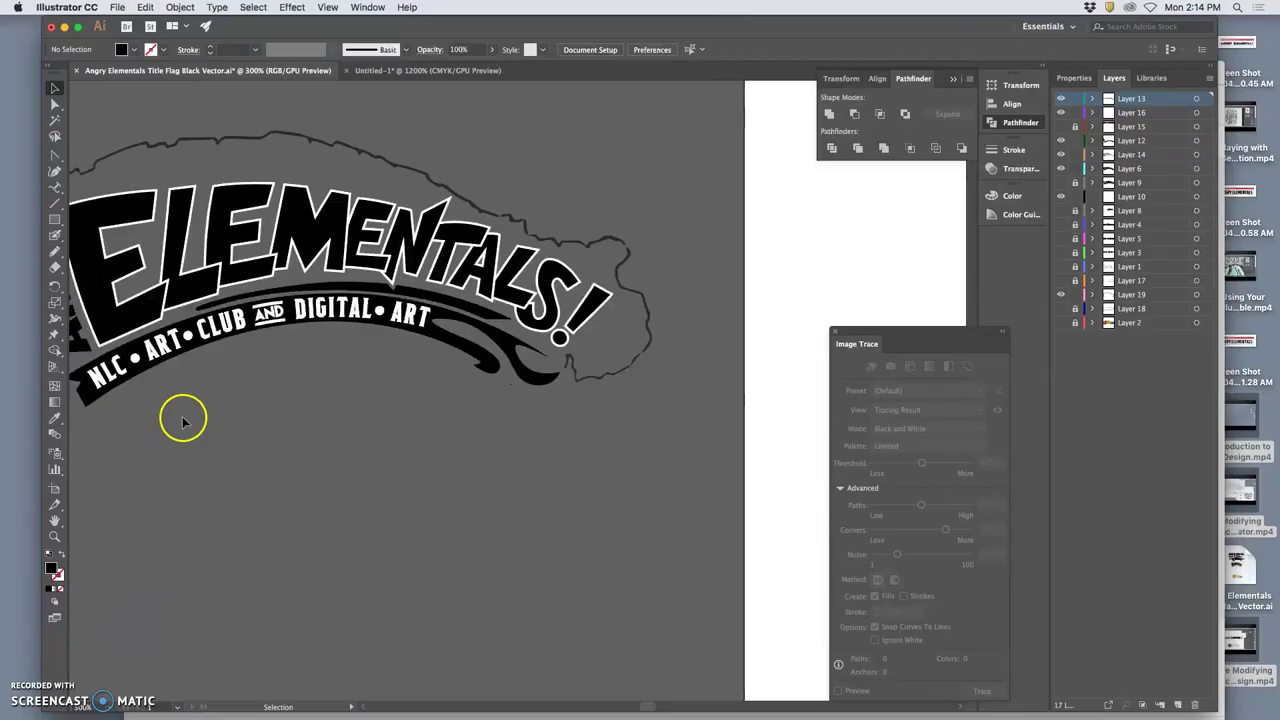
scroll(183, 422, "left", 4)
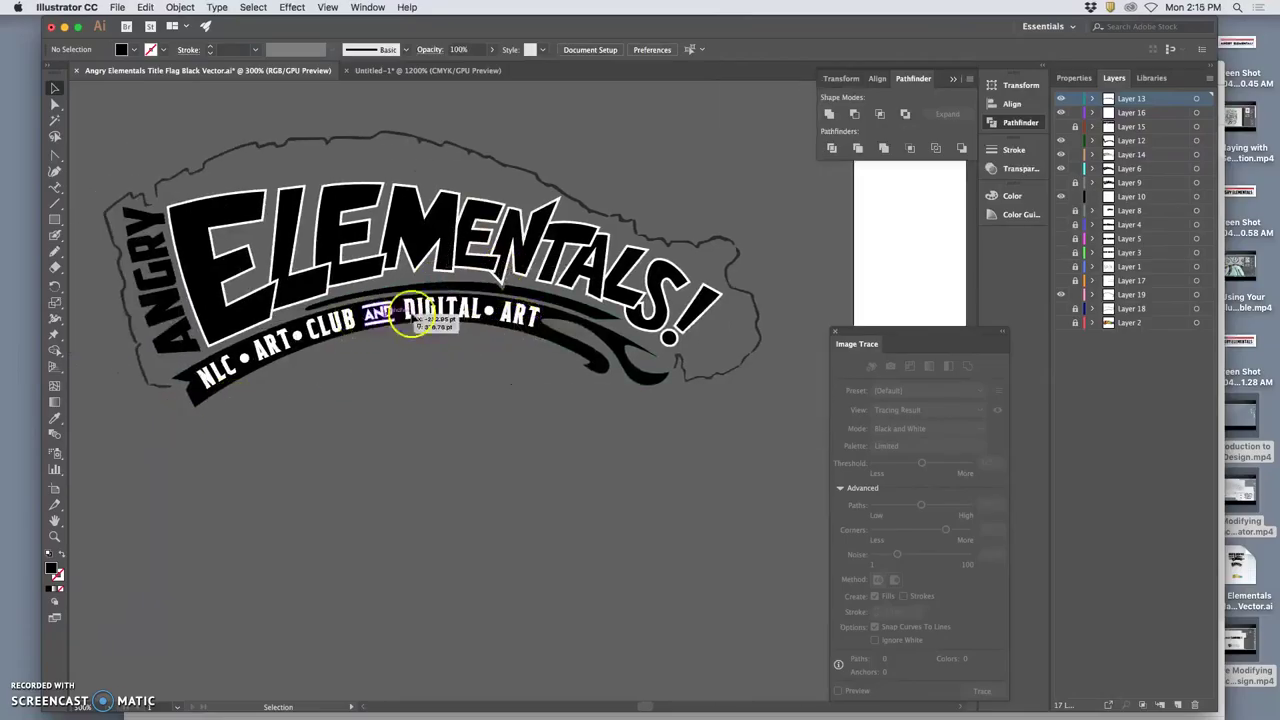
left_click(1061, 112)
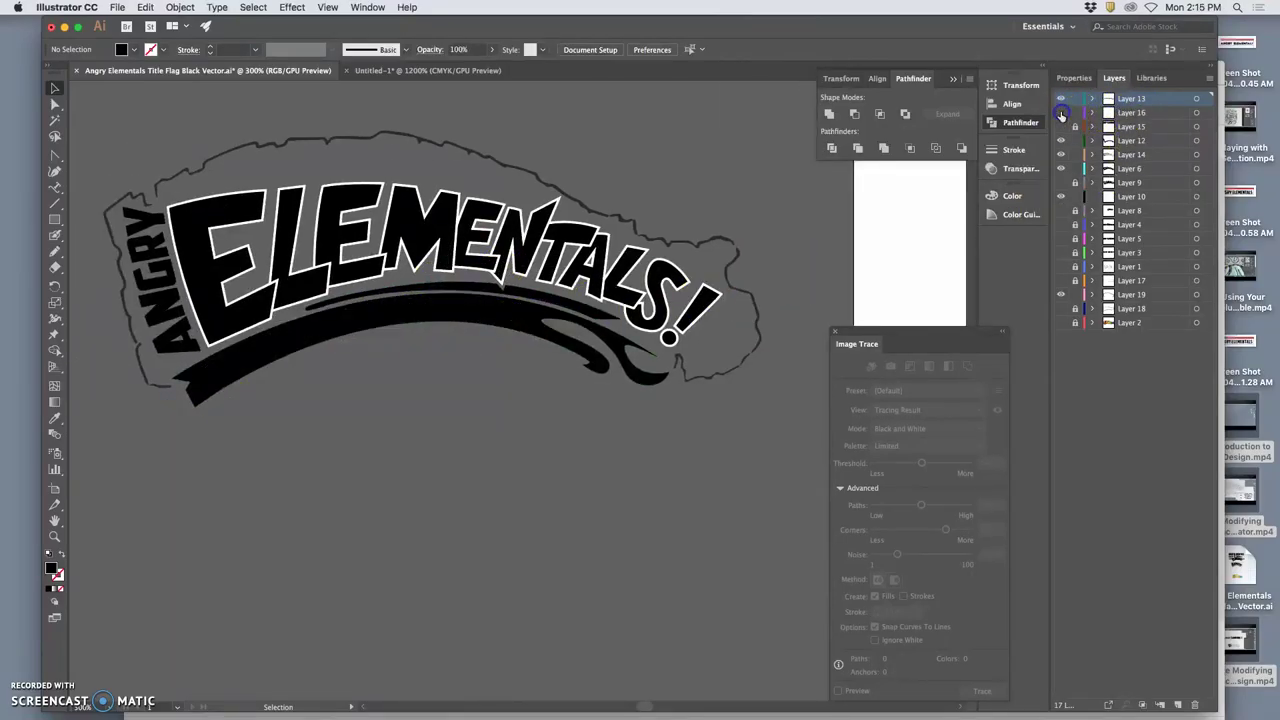